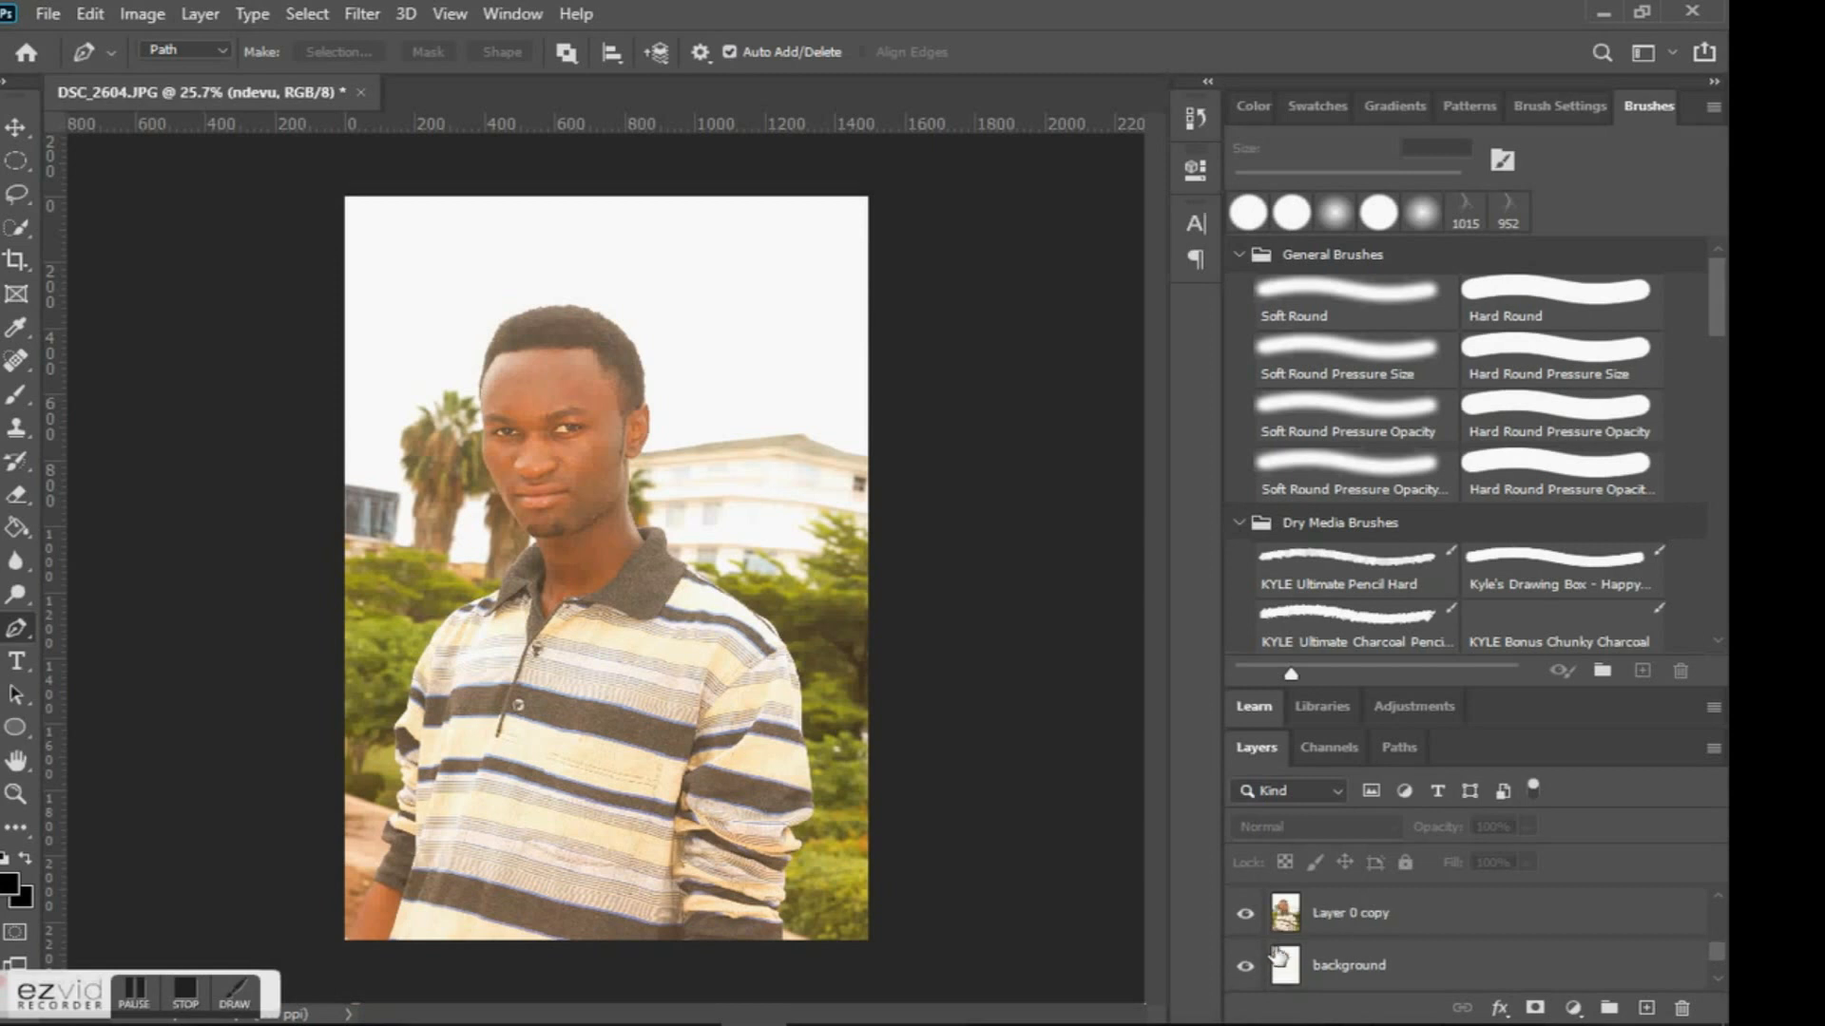
Show the hidden line-art layers above the portrait photo.
{"action": "scroll", "coordinate": [1245, 926], "scroll_direction": "up", "scroll_amount": 1}
{"action": "left_click", "coordinate": [1245, 927]}
{"action": "scroll", "coordinate": [1247, 932], "scroll_direction": "up", "scroll_amount": 1}
{"action": "left_click", "coordinate": [1245, 926]}
{"action": "scroll", "coordinate": [1249, 935], "scroll_direction": "up", "scroll_amount": 1}
{"action": "left_click", "coordinate": [1247, 926]}
{"action": "scroll", "coordinate": [1267, 945], "scroll_direction": "down", "scroll_amount": 5}
{"action": "scroll", "coordinate": [1247, 974], "scroll_direction": "up", "scroll_amount": 2}
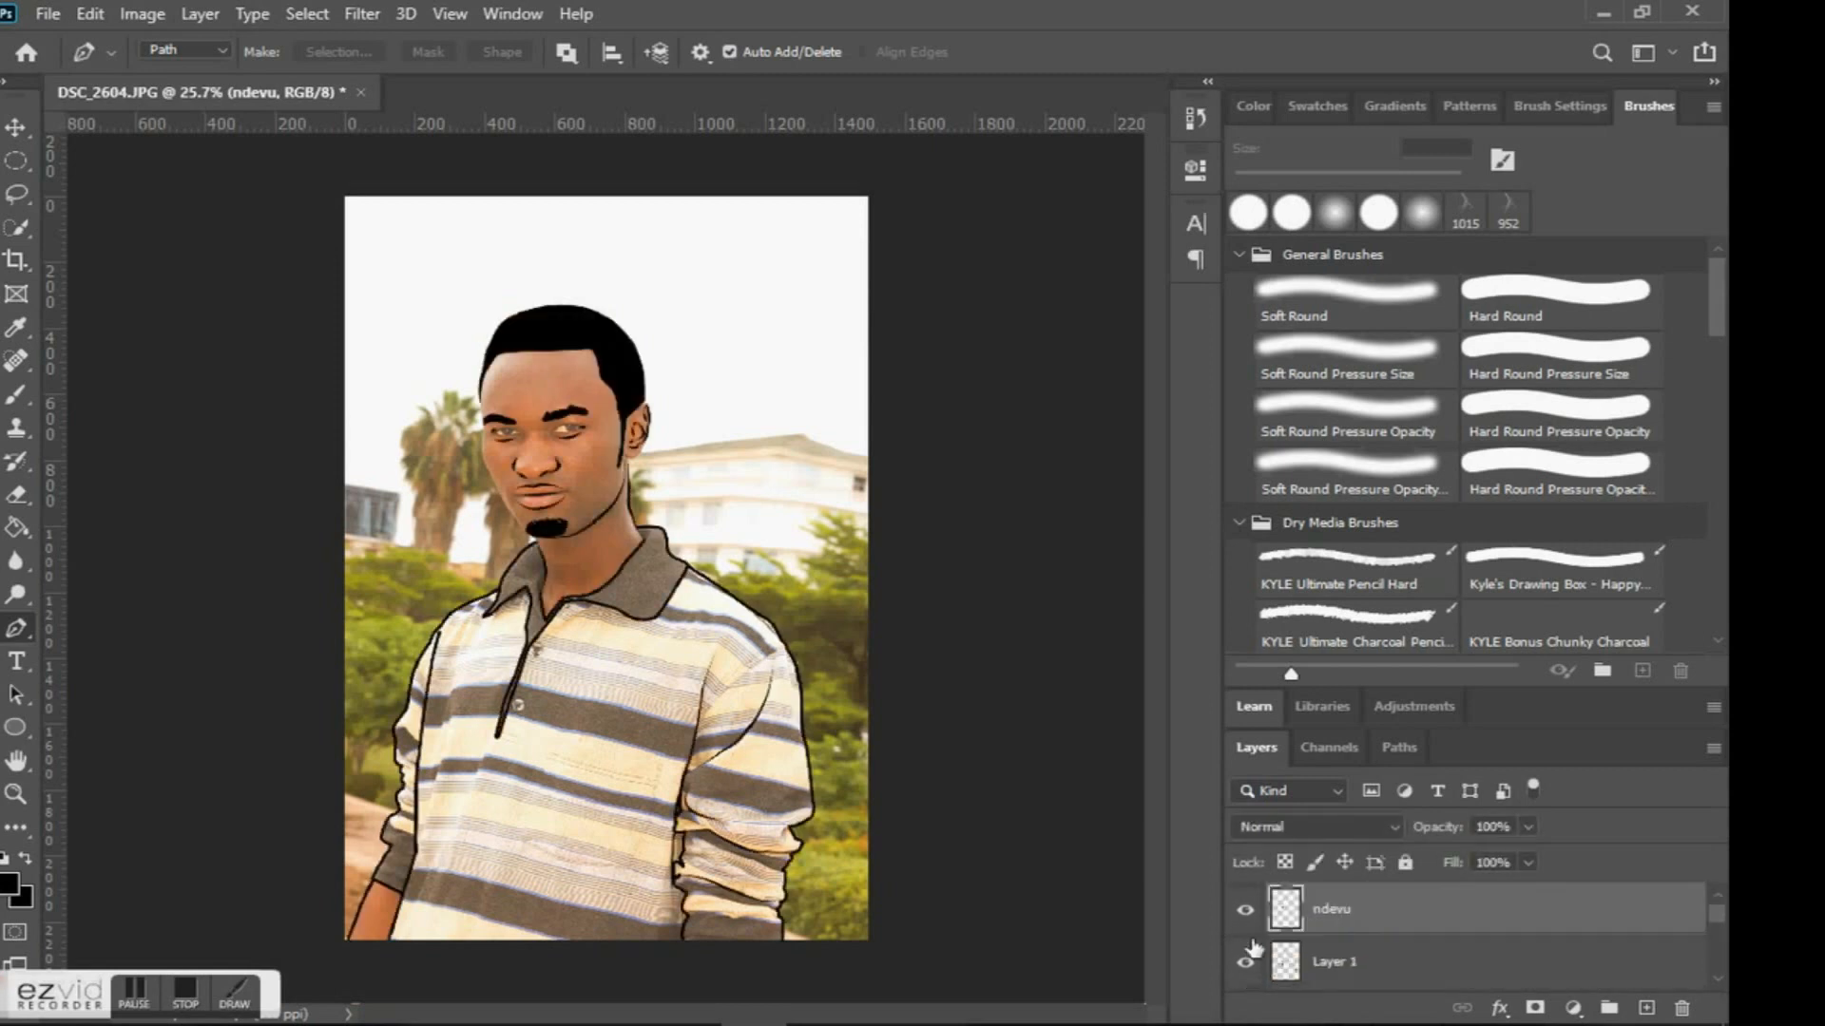
On Layer 1, start a Pen path from the hairline down the face edge to beside the eye.
{"action": "scroll", "coordinate": [1407, 949], "scroll_direction": "down", "scroll_amount": 1}
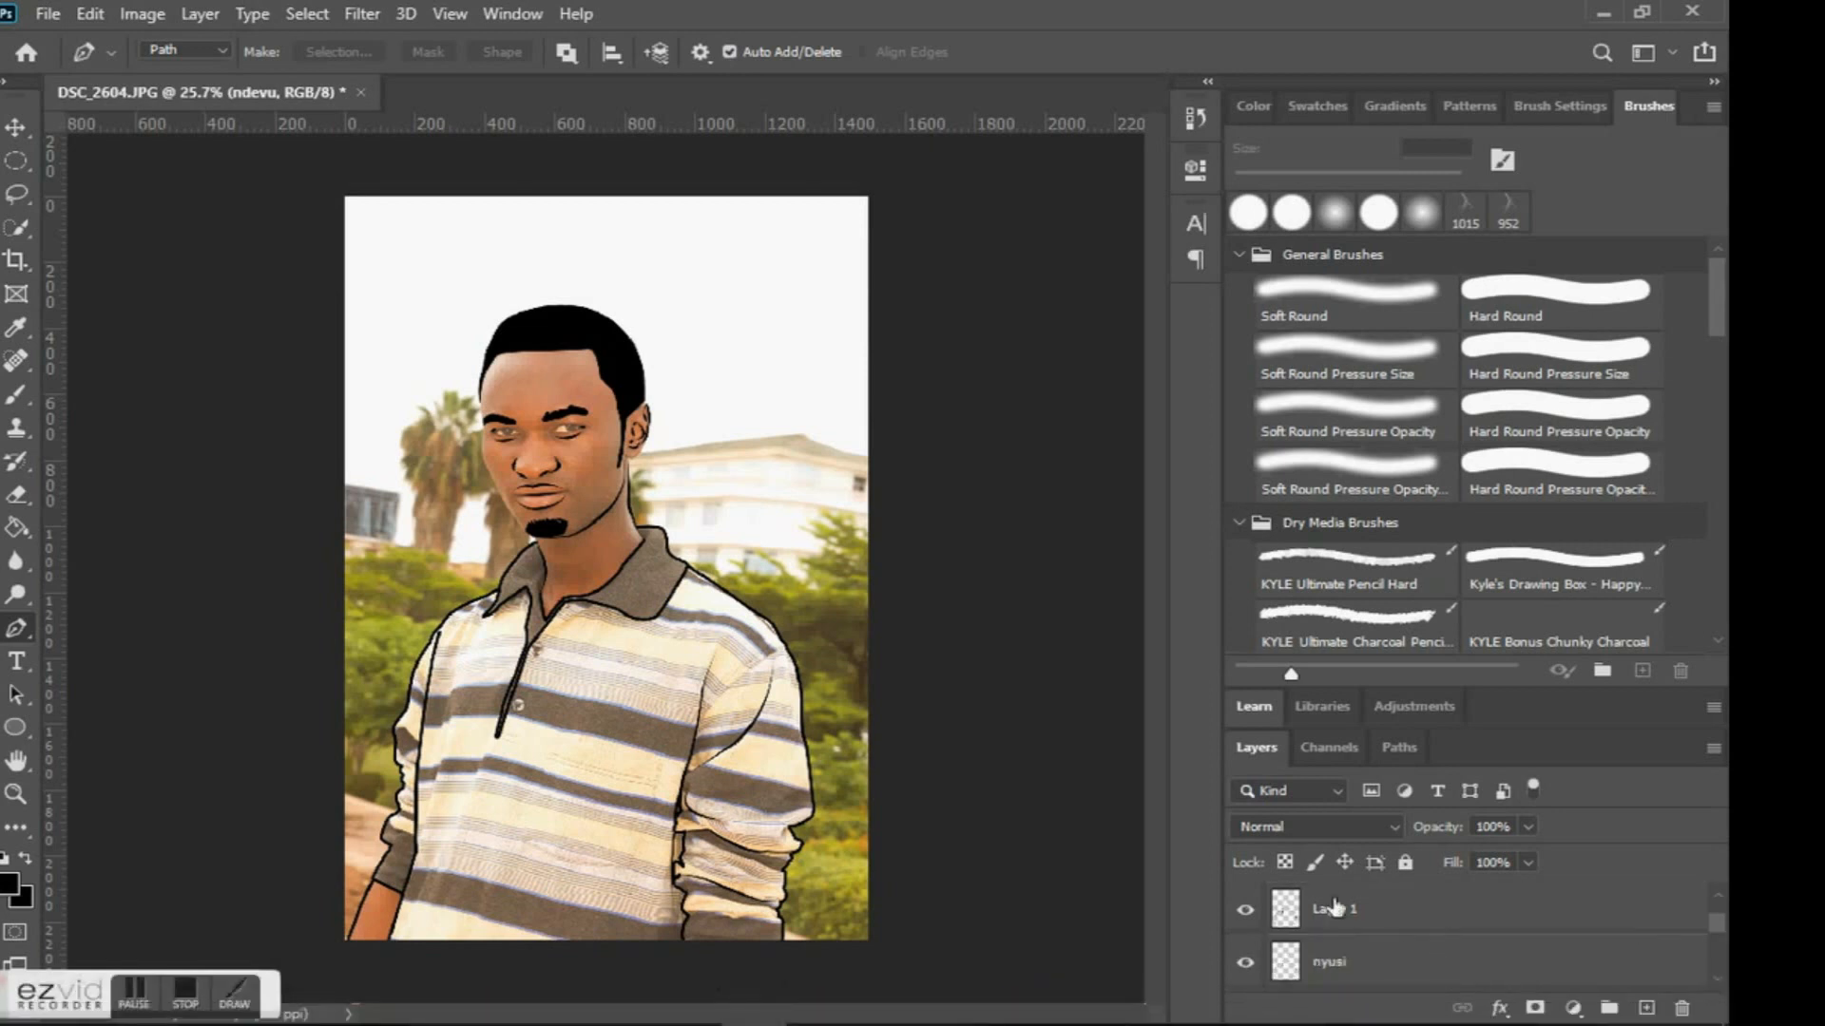
{"action": "left_click", "coordinate": [1331, 904]}
{"action": "scroll", "coordinate": [598, 708], "scroll_direction": "up", "scroll_amount": 10}
{"action": "scroll", "coordinate": [428, 679], "scroll_direction": "left", "scroll_amount": 3}
{"action": "scroll", "coordinate": [426, 669], "scroll_direction": "up", "scroll_amount": 8}
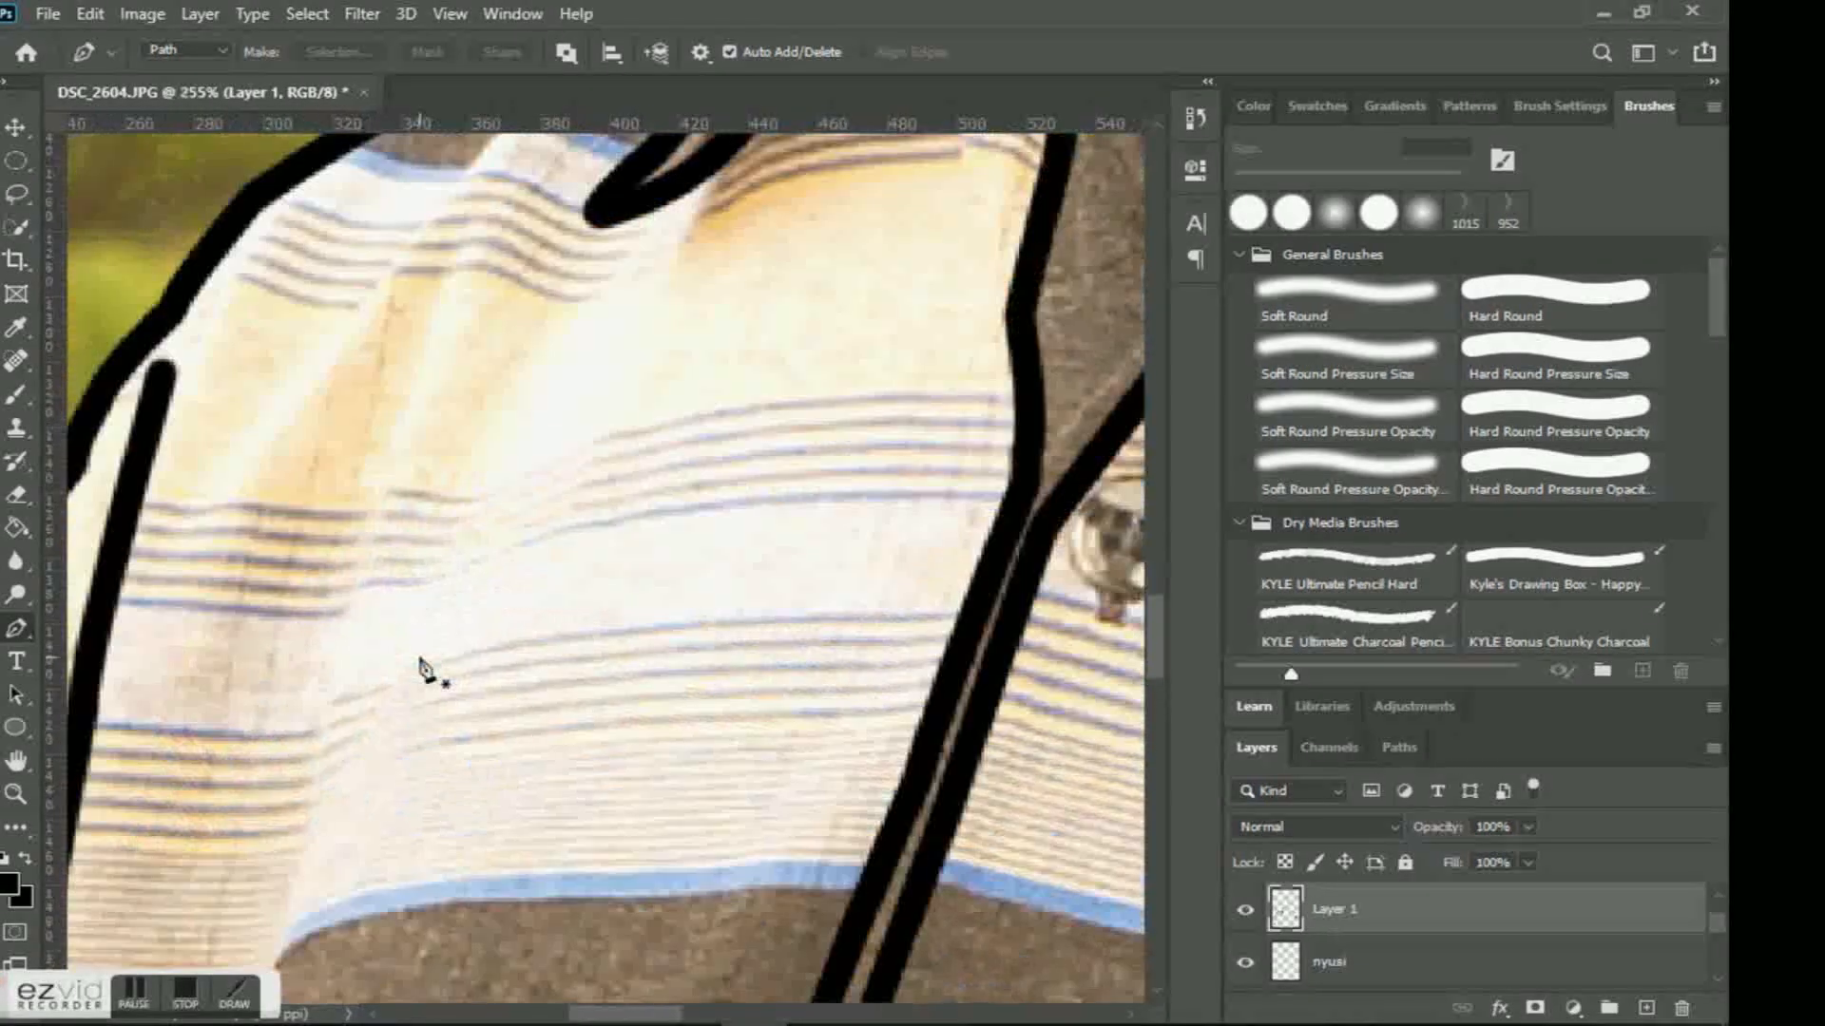
{"action": "scroll", "coordinate": [761, 526], "scroll_direction": "down", "scroll_amount": 7}
{"action": "scroll", "coordinate": [1007, 499], "scroll_direction": "up", "scroll_amount": 5}
{"action": "scroll", "coordinate": [1007, 522], "scroll_direction": "left", "scroll_amount": 1}
{"action": "scroll", "coordinate": [950, 537], "scroll_direction": "right", "scroll_amount": 3}
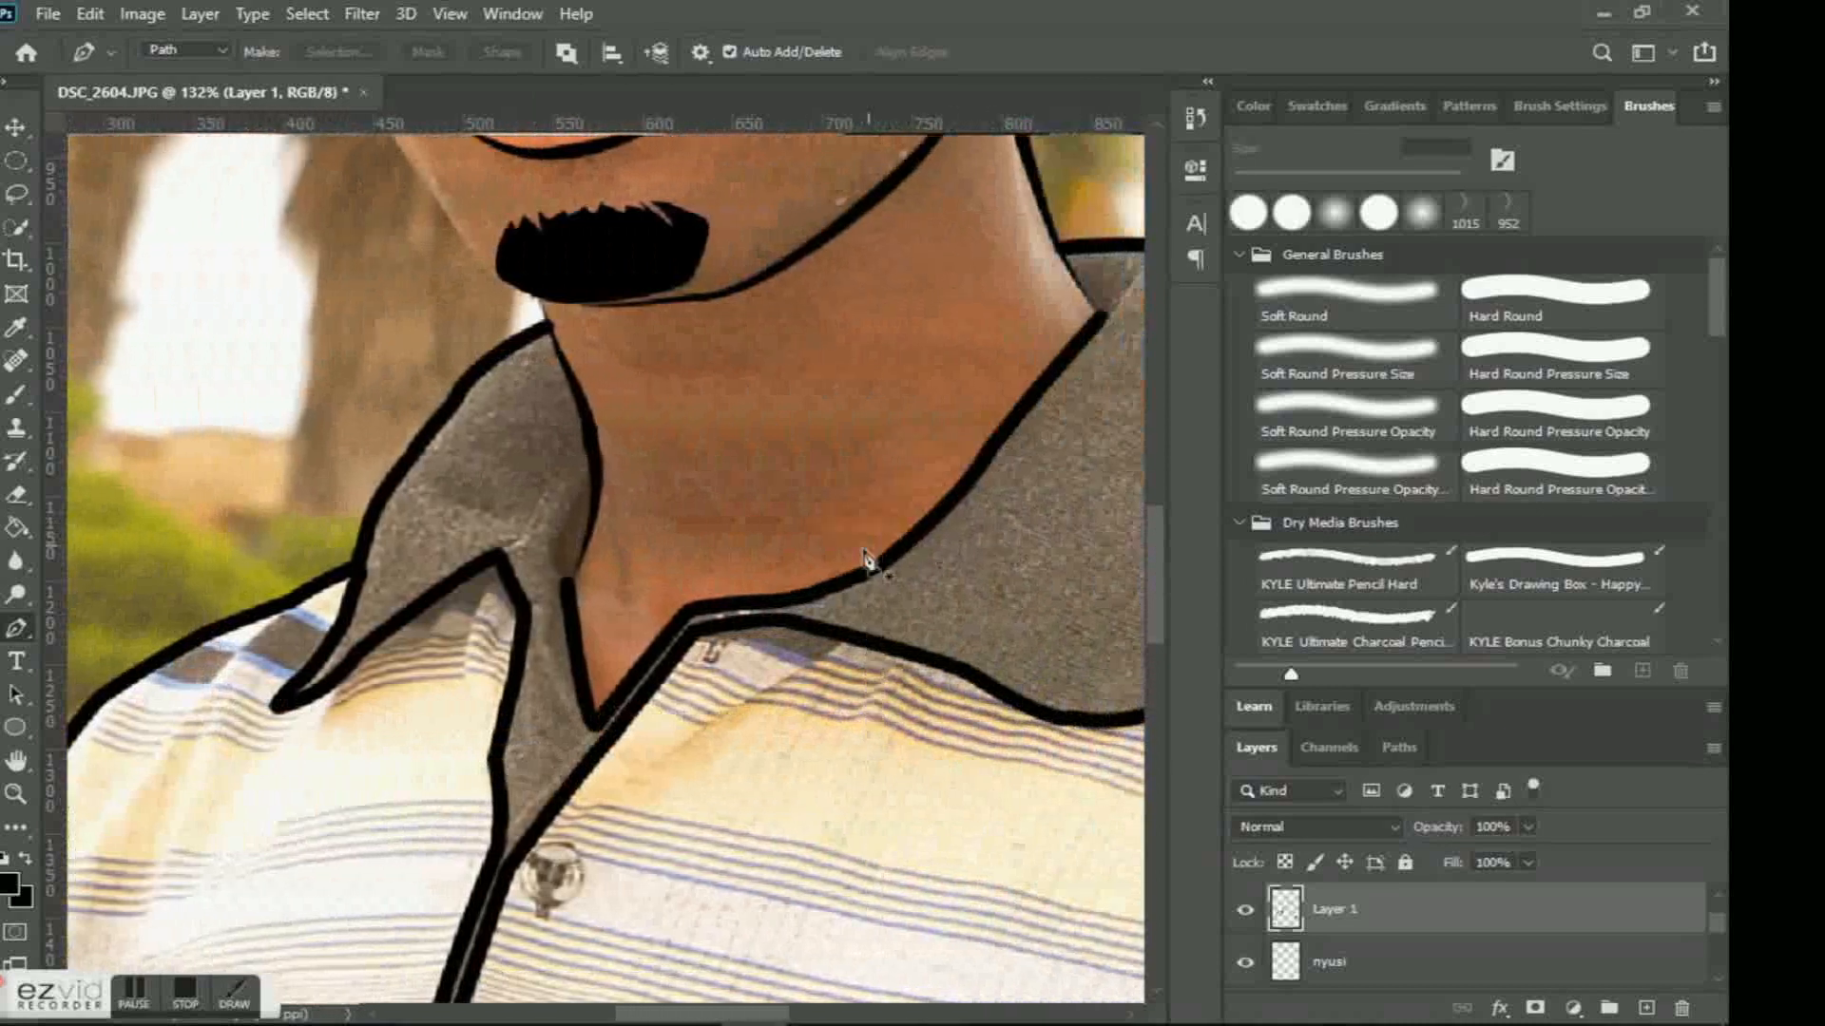
{"action": "scroll", "coordinate": [887, 522], "scroll_direction": "up", "scroll_amount": 7}
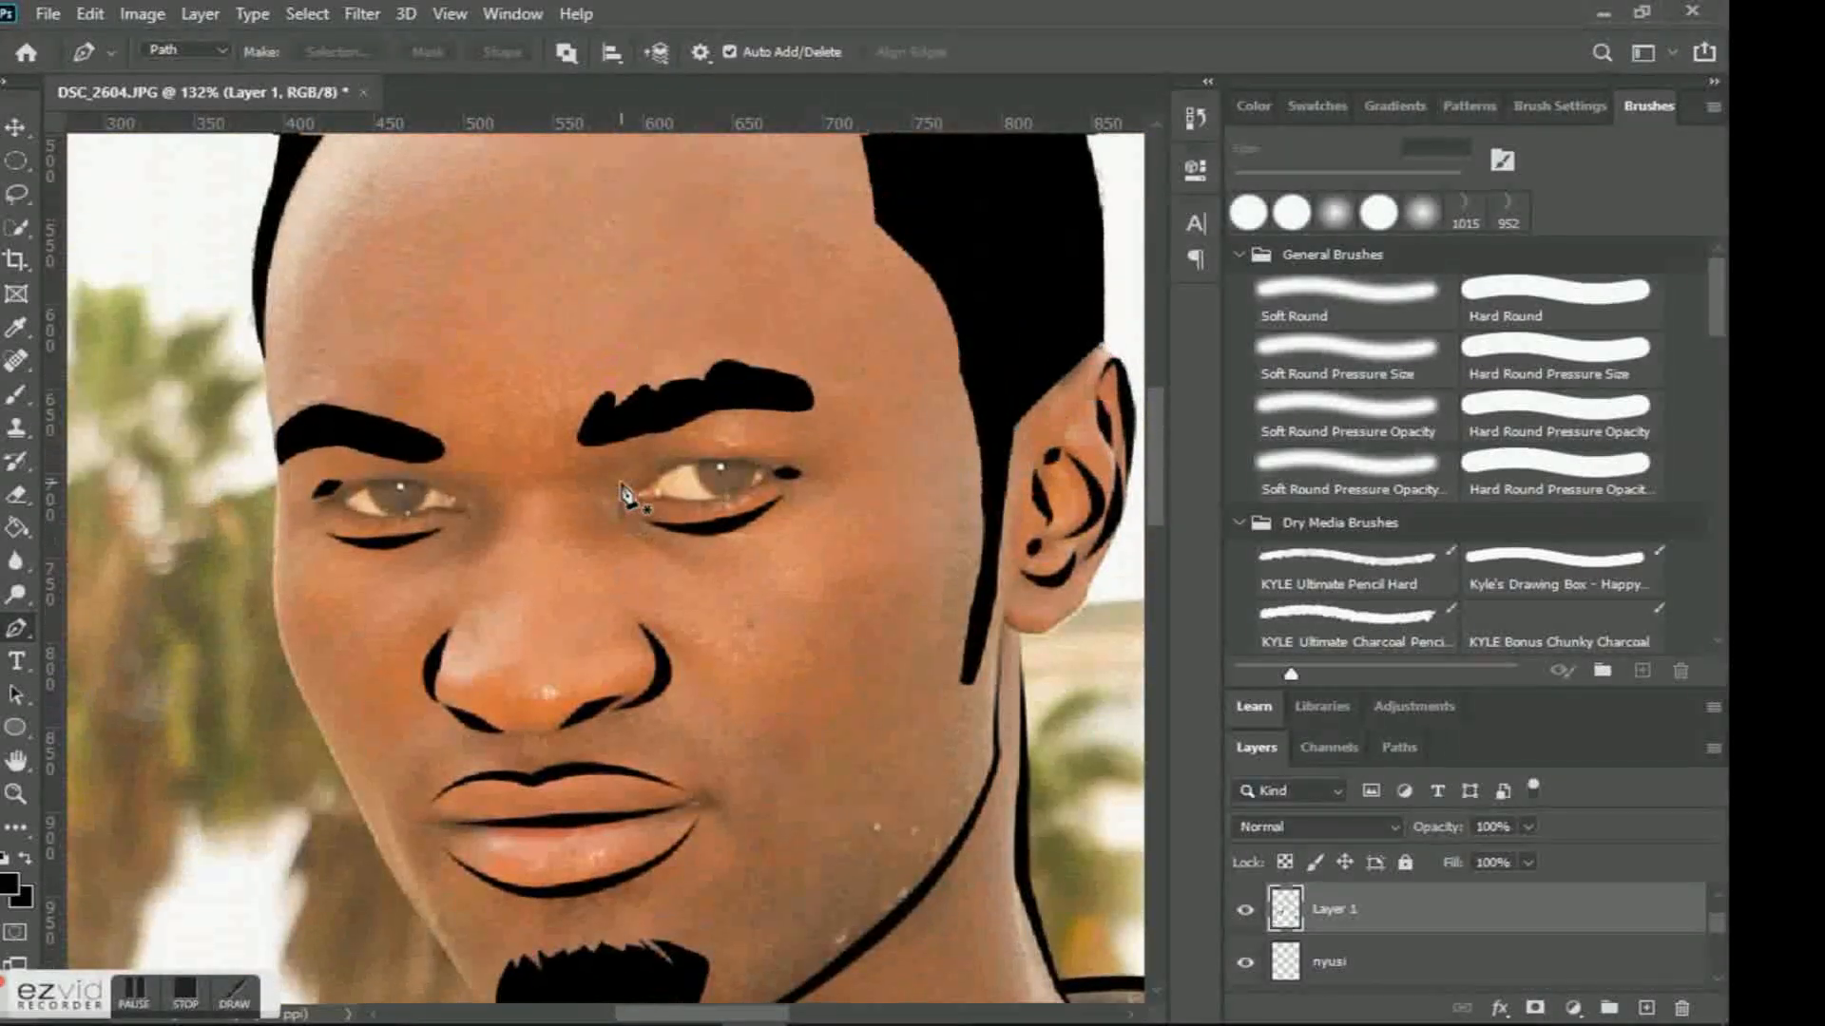
{"action": "scroll", "coordinate": [253, 456], "scroll_direction": "up", "scroll_amount": 5}
{"action": "left_click", "coordinate": [269, 331]}
{"action": "key", "text": "ctrl+z"}
{"action": "left_click", "coordinate": [269, 333]}
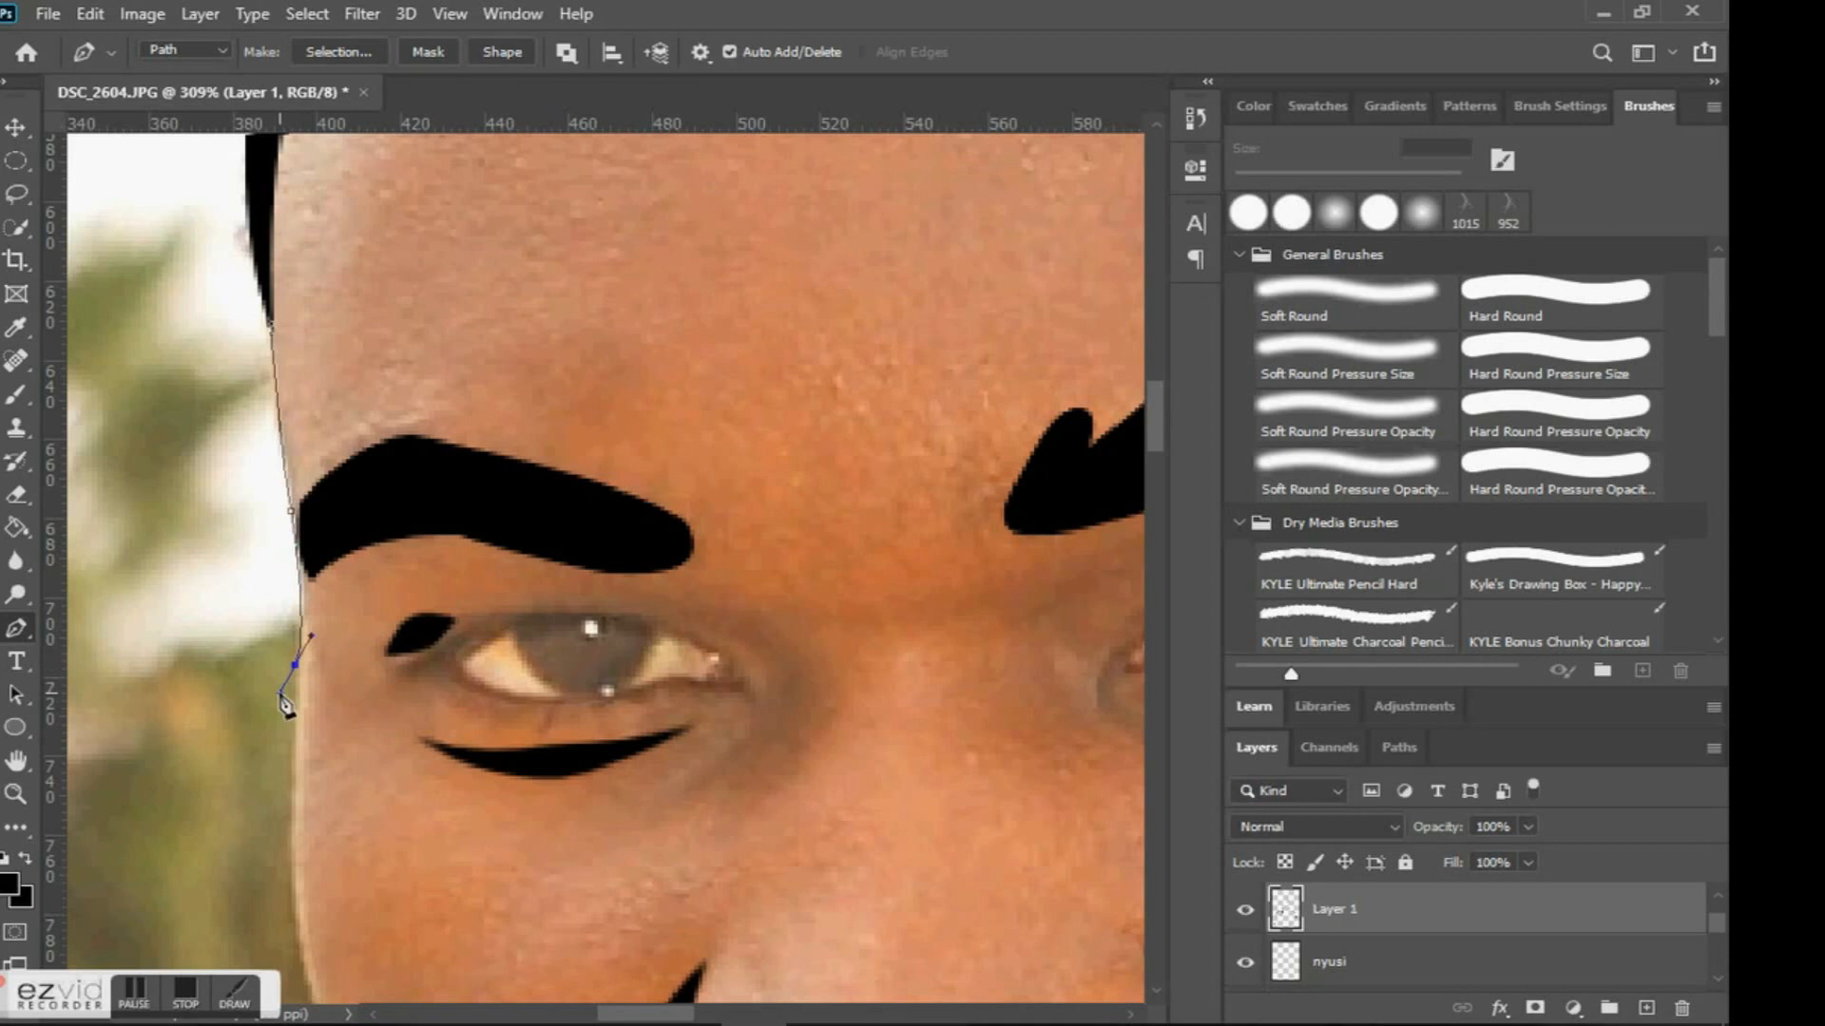
{"action": "left_click", "coordinate": [294, 665], "text": "alt"}
Continue the Pen path with curved segments along the cheek edge from the eye down to nose level.
{"action": "scroll", "coordinate": [354, 629], "scroll_direction": "down", "scroll_amount": 3}
{"action": "left_click_drag", "start_coordinate": [290, 734], "coordinate": [295, 734]}
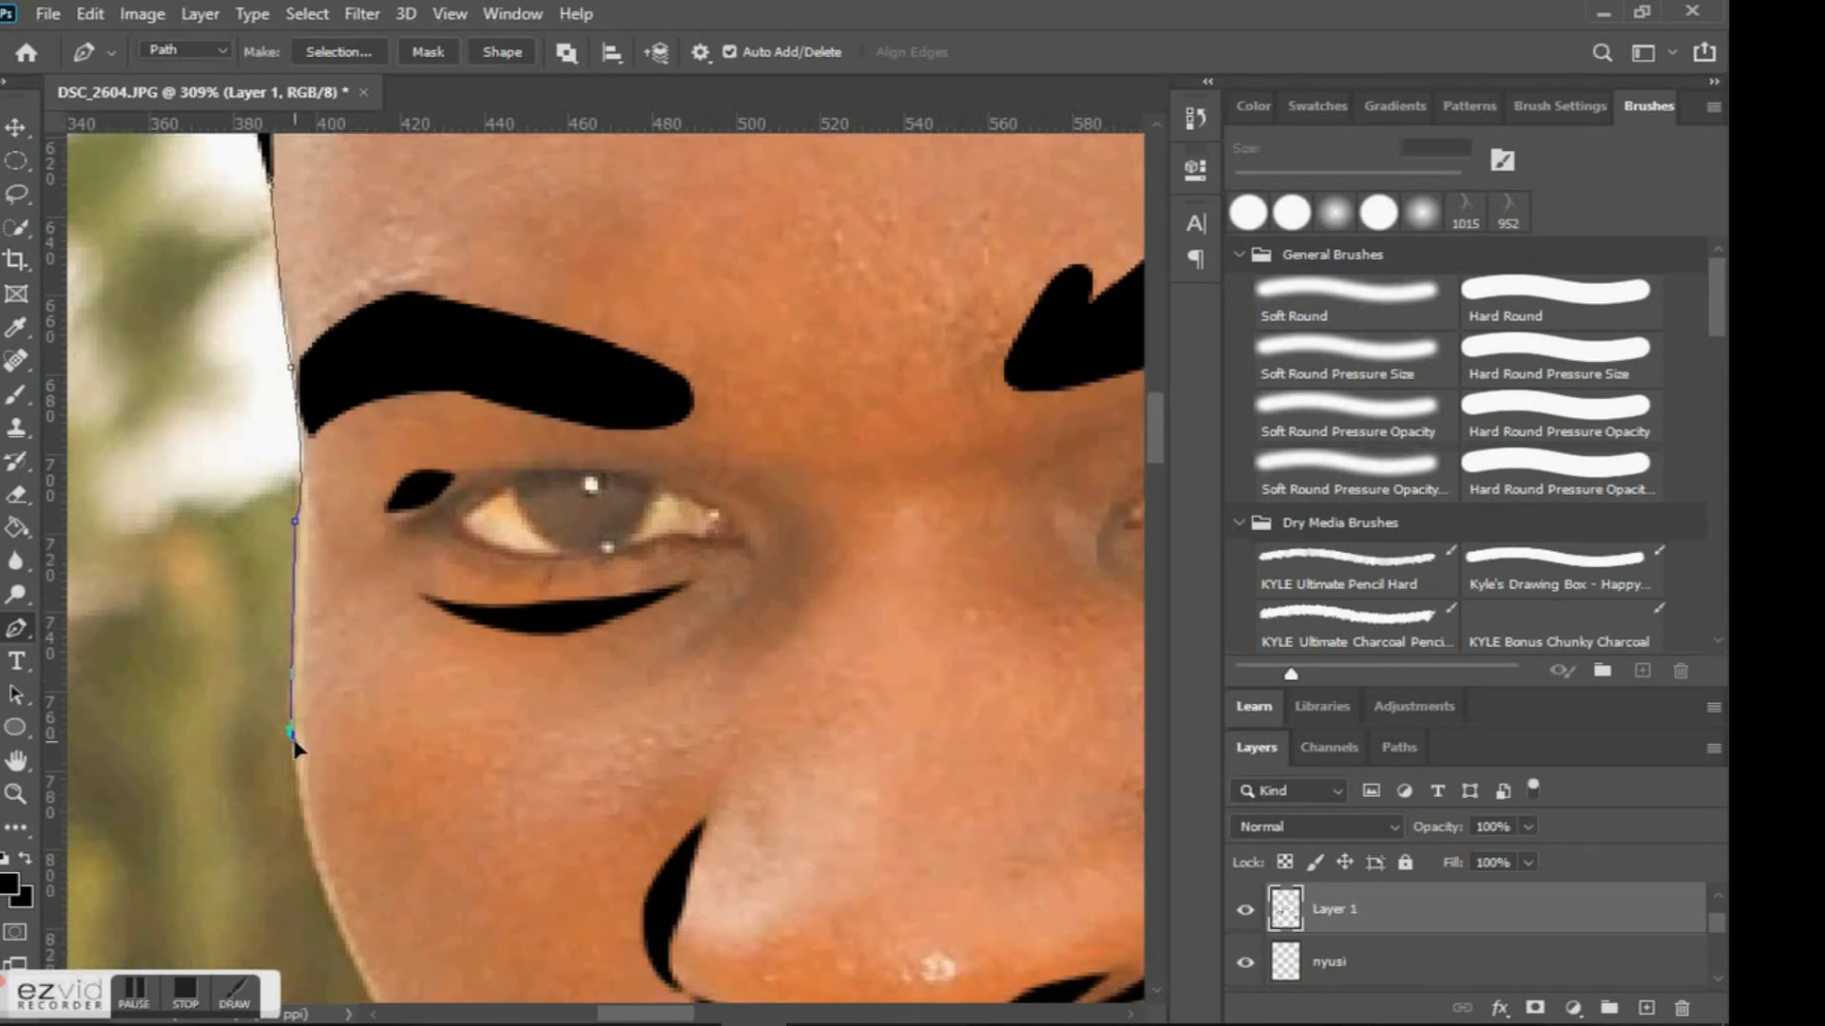
{"action": "key", "text": "ctrl+z"}
{"action": "left_click_drag", "start_coordinate": [296, 576], "coordinate": [273, 640]}
{"action": "left_click", "coordinate": [296, 577]}
{"action": "scroll", "coordinate": [314, 580], "scroll_direction": "down", "scroll_amount": 3}
{"action": "left_click_drag", "start_coordinate": [326, 632], "coordinate": [380, 745]}
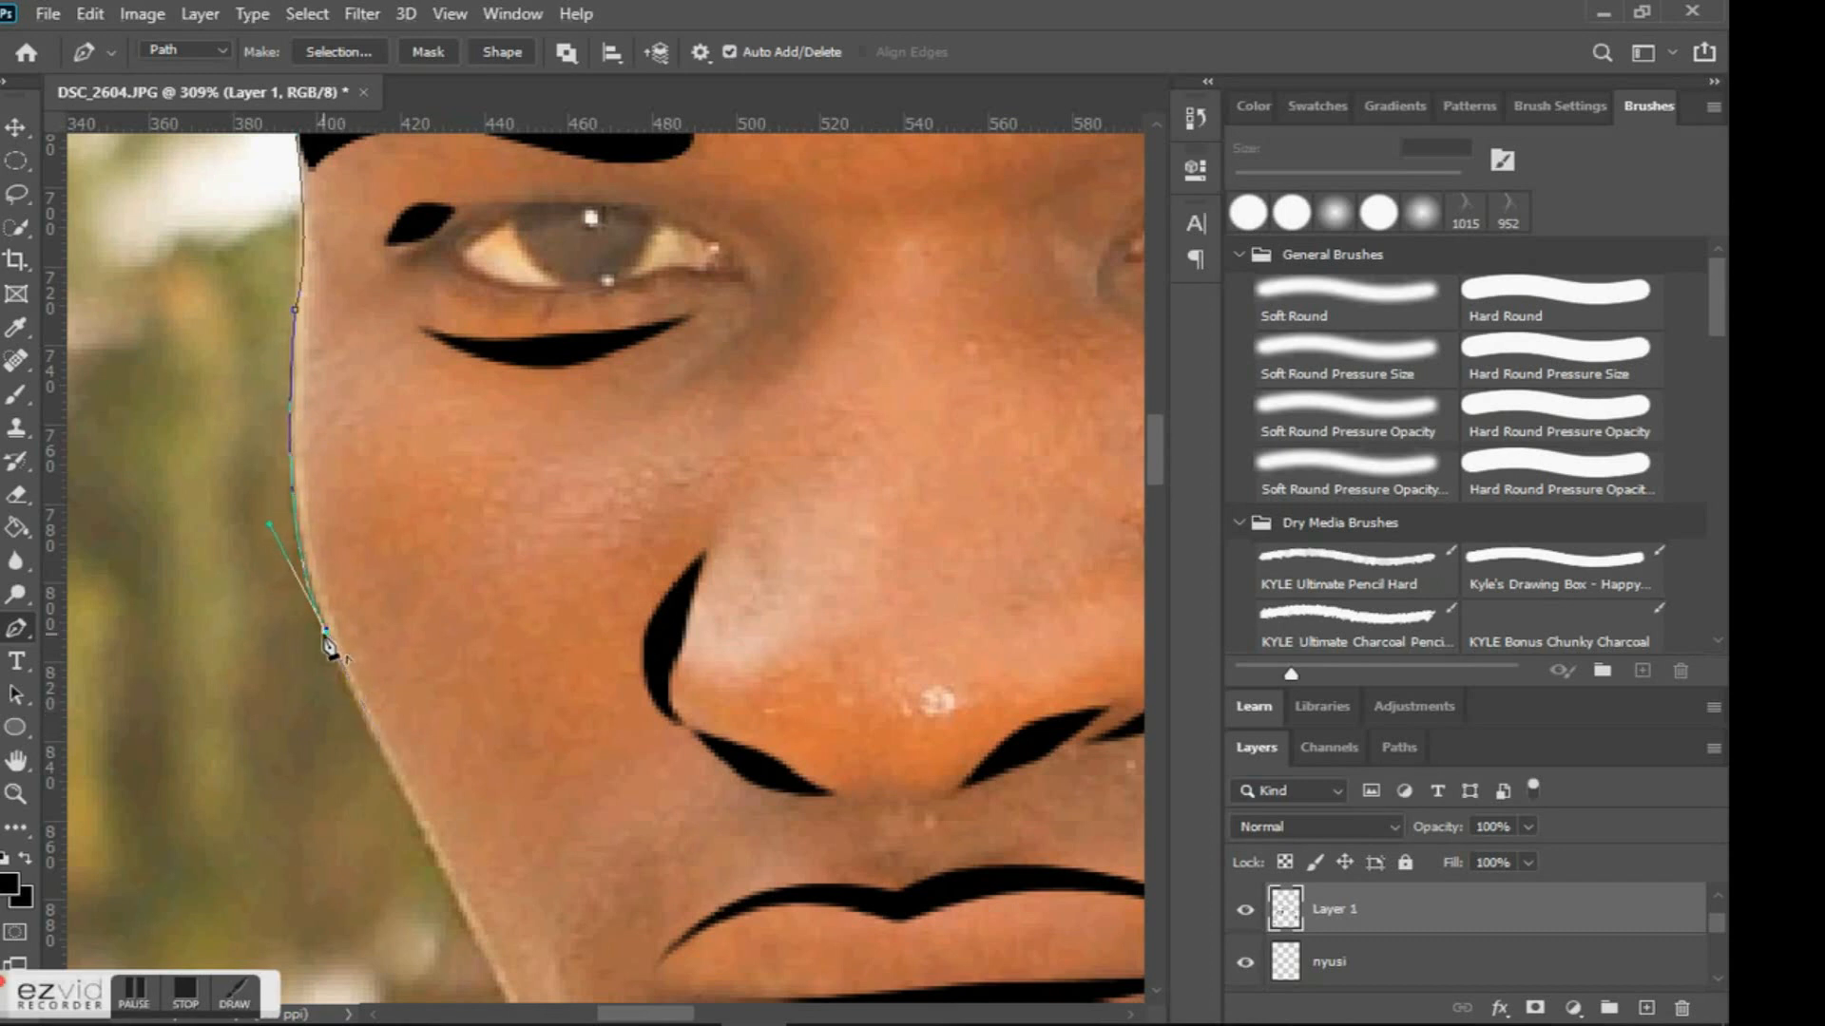
Extend the Pen path along the jawline past the mouth to the lower edge of the beard.
{"action": "scroll", "coordinate": [328, 650], "scroll_direction": "down", "scroll_amount": 3}
{"action": "left_click_drag", "start_coordinate": [446, 571], "coordinate": [680, 672]}
{"action": "scroll", "coordinate": [537, 665], "scroll_direction": "down", "scroll_amount": 2}
{"action": "scroll", "coordinate": [551, 678], "scroll_direction": "down", "scroll_amount": 2}
{"action": "scroll", "coordinate": [664, 666], "scroll_direction": "down", "scroll_amount": 2}
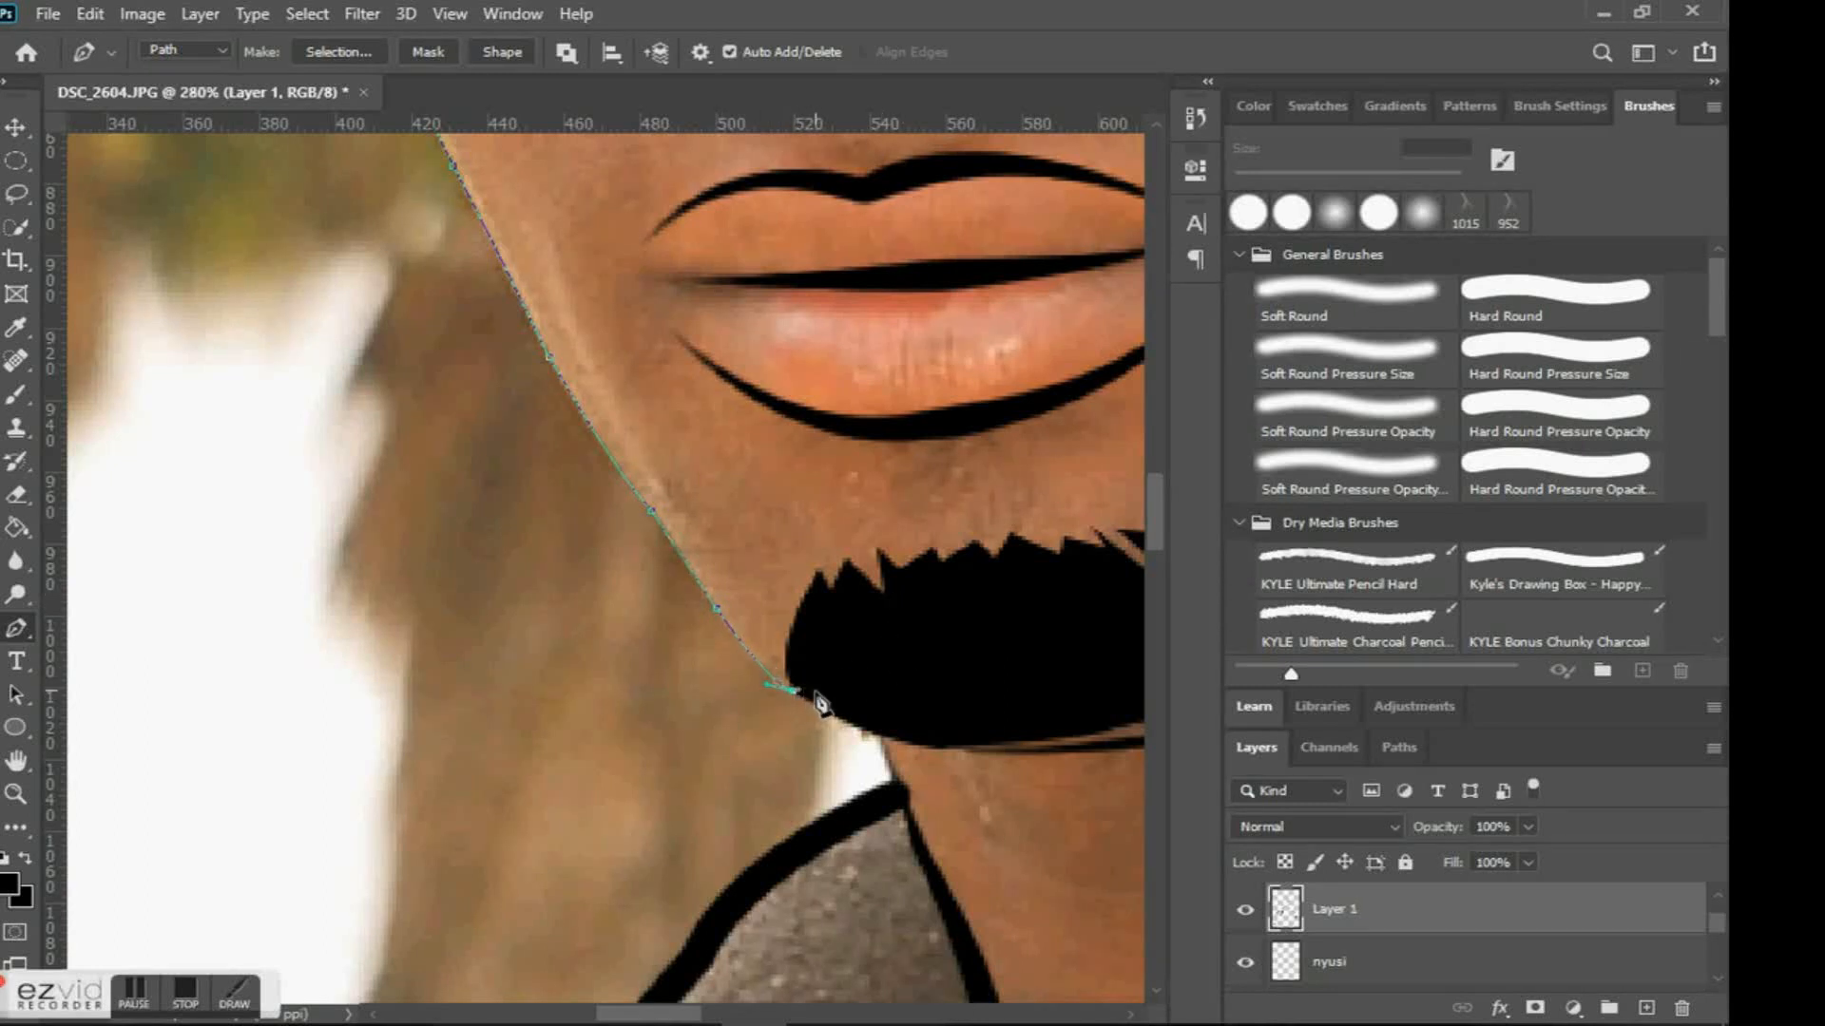
{"action": "scroll", "coordinate": [994, 355], "scroll_direction": "right", "scroll_amount": 2}
Stroke the face-edge path with an 8 px Hard Round brush using Simulate Pressure, and delete the path.
{"action": "left_click", "coordinate": [1482, 319]}
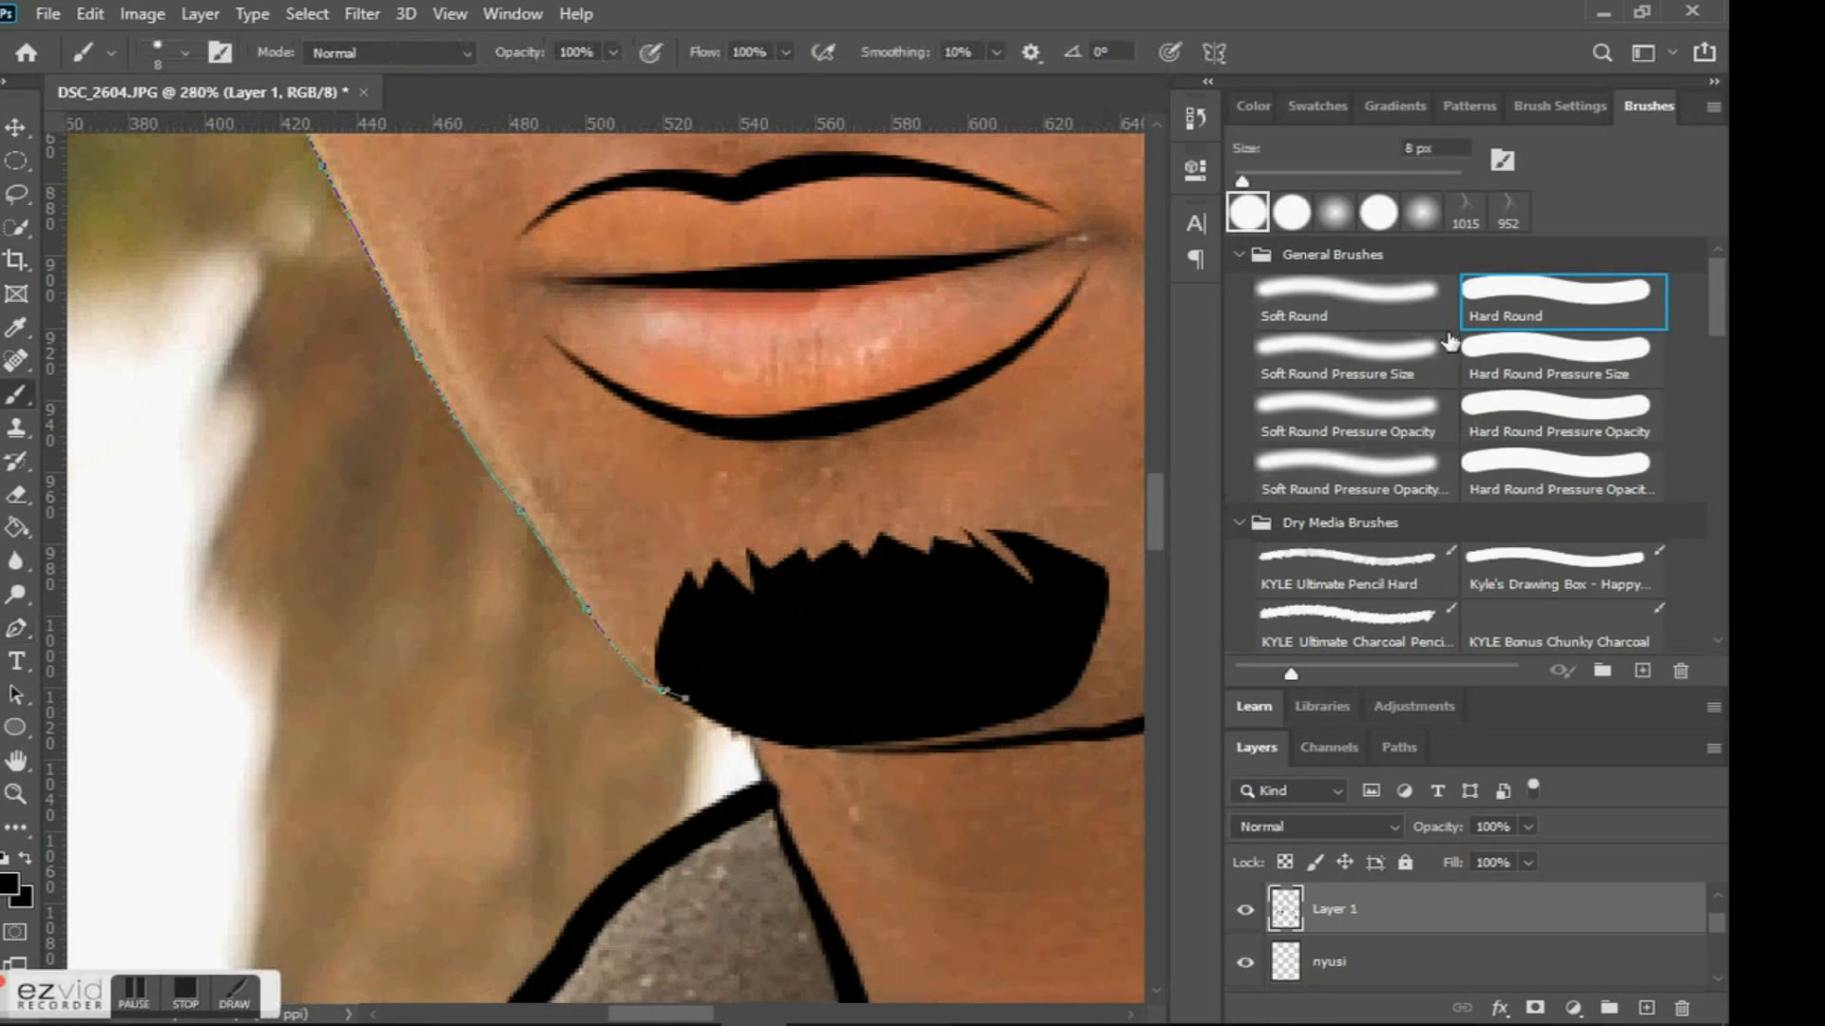
{"action": "key", "text": "p"}
{"action": "right_click", "coordinate": [772, 456]}
{"action": "left_click", "coordinate": [837, 628]}
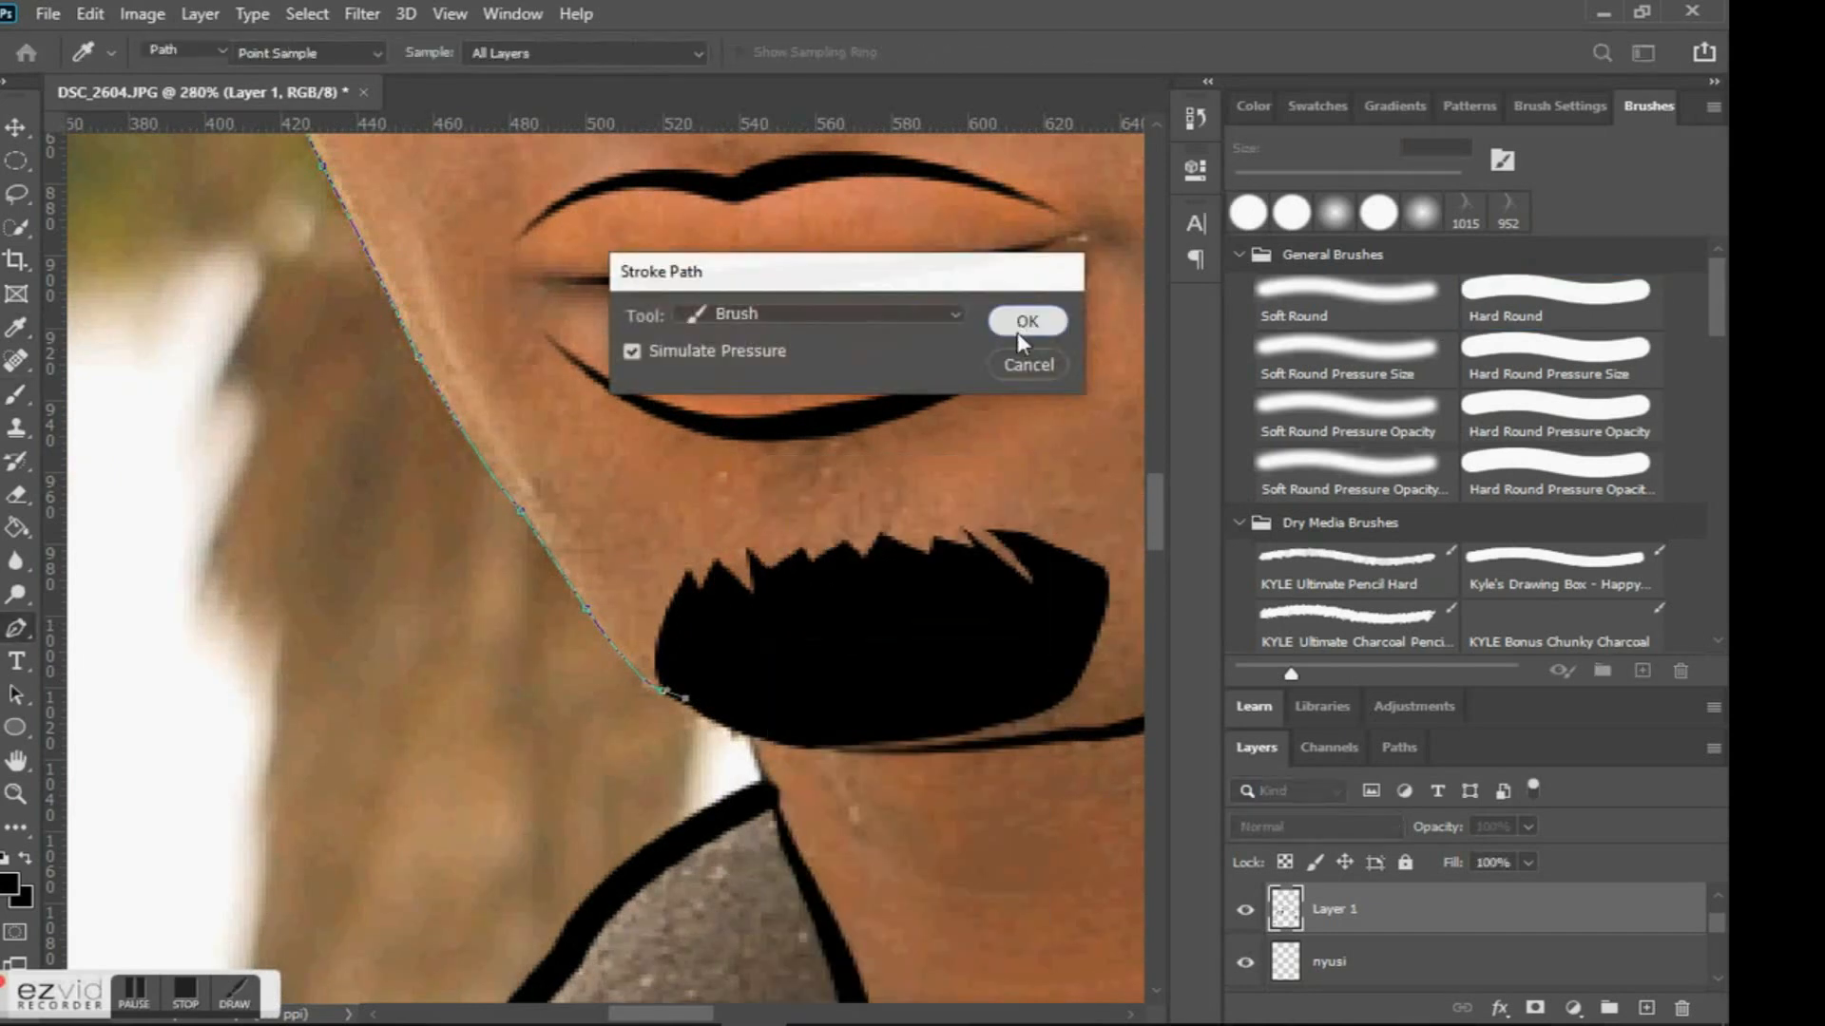
{"action": "left_click", "coordinate": [1034, 318]}
{"action": "right_click", "coordinate": [609, 328]}
{"action": "left_click", "coordinate": [701, 375]}
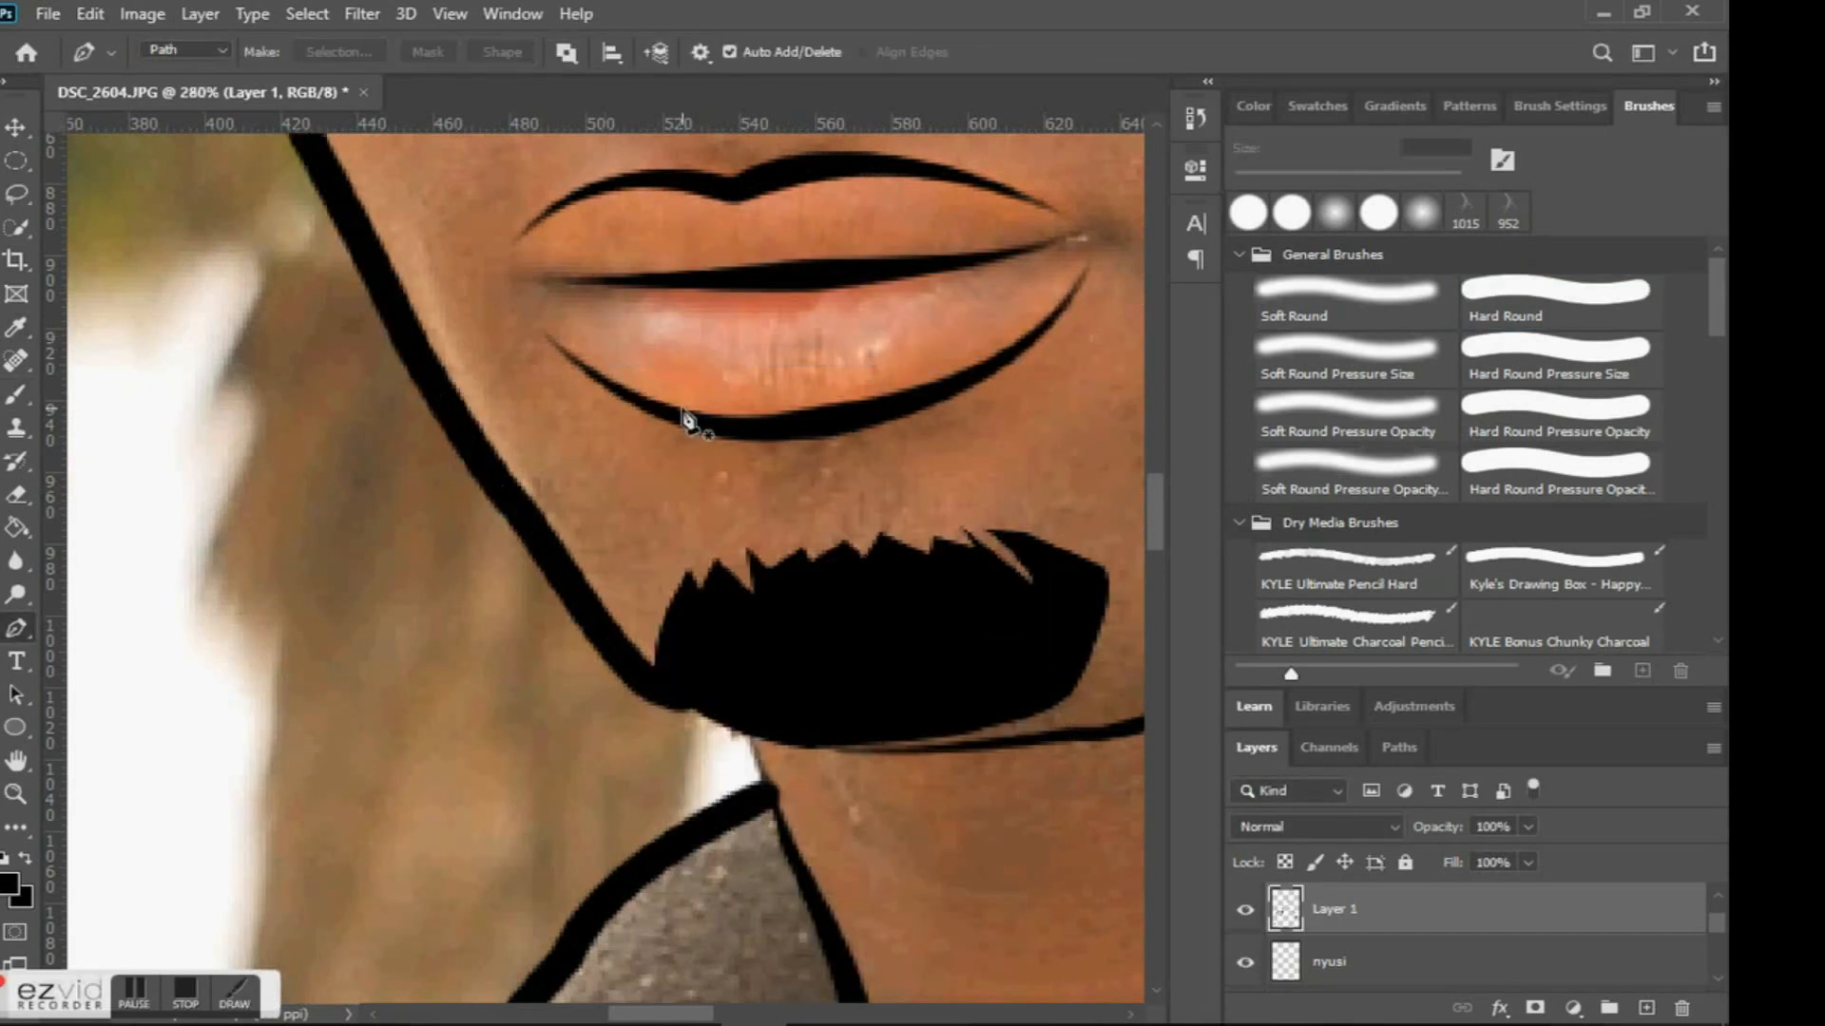
Hide the Layer 0 copy photo to examine the line art on the plain background, and show the photo again.
{"action": "scroll", "coordinate": [684, 418], "scroll_direction": "down", "scroll_amount": 5}
{"action": "scroll", "coordinate": [686, 456], "scroll_direction": "down", "scroll_amount": 3}
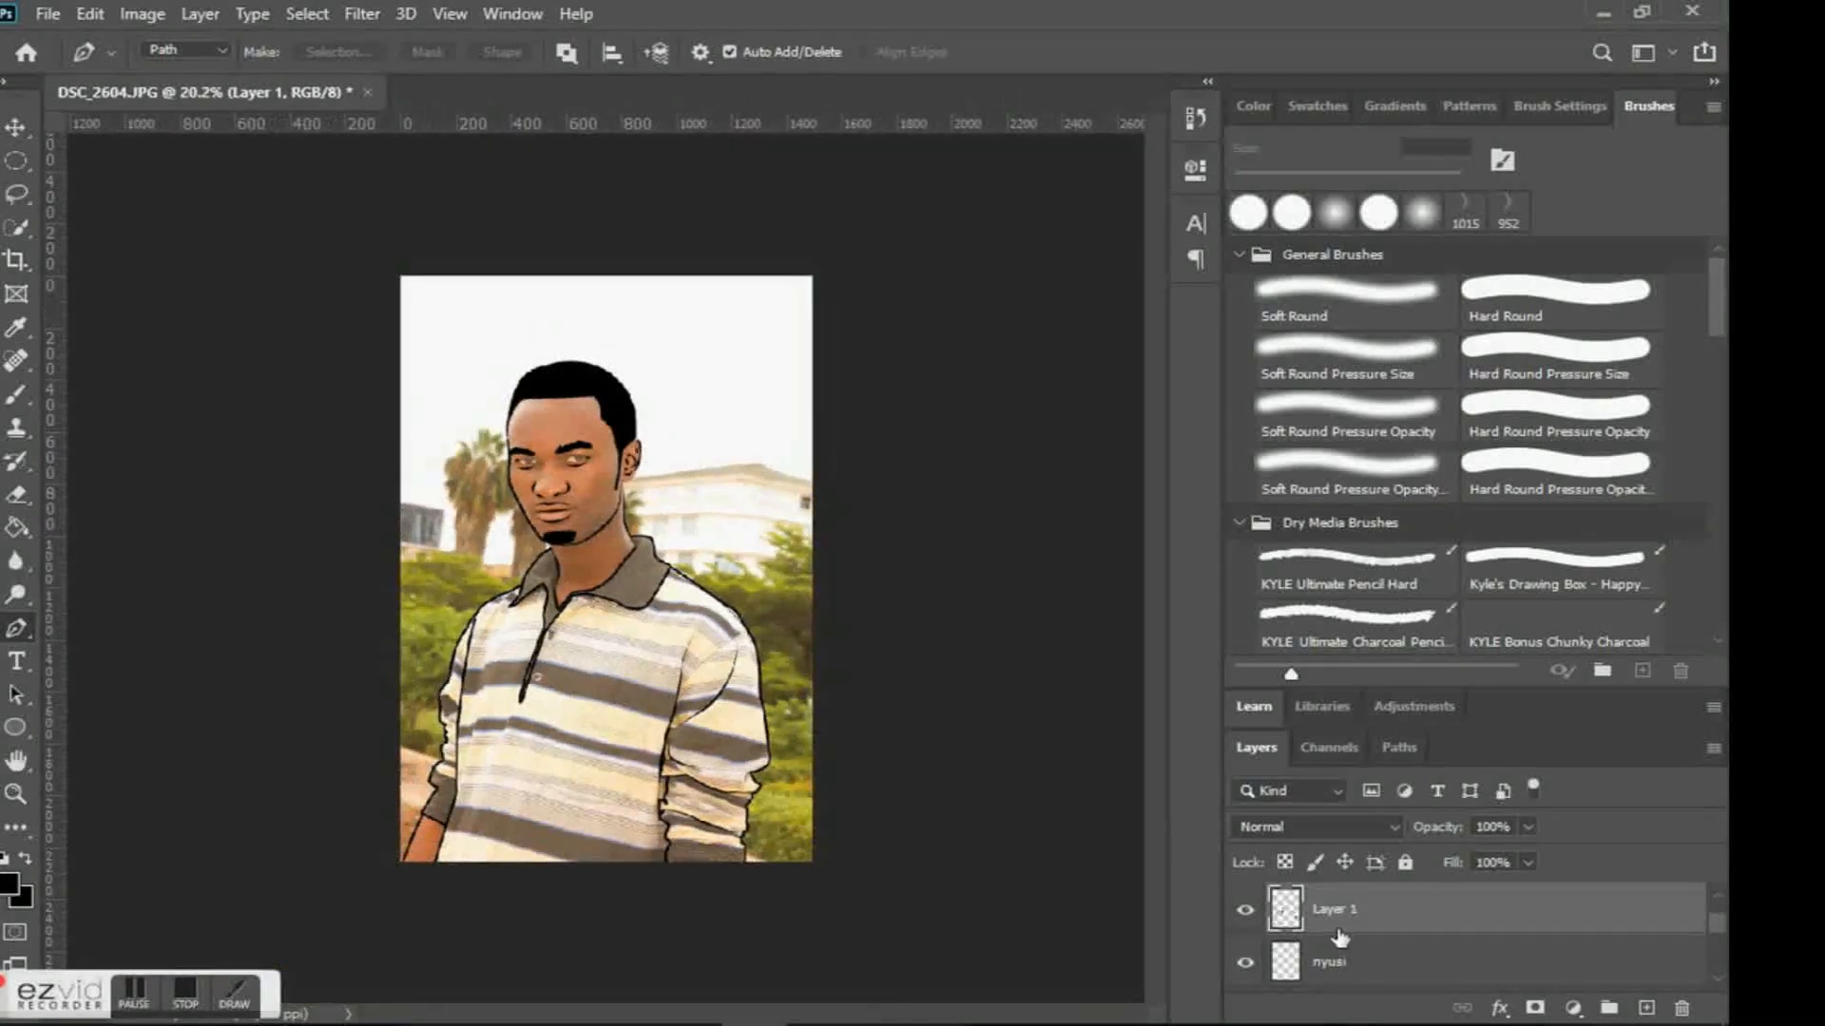
{"action": "scroll", "coordinate": [1347, 924], "scroll_direction": "down", "scroll_amount": 2}
{"action": "scroll", "coordinate": [1267, 939], "scroll_direction": "up", "scroll_amount": 1}
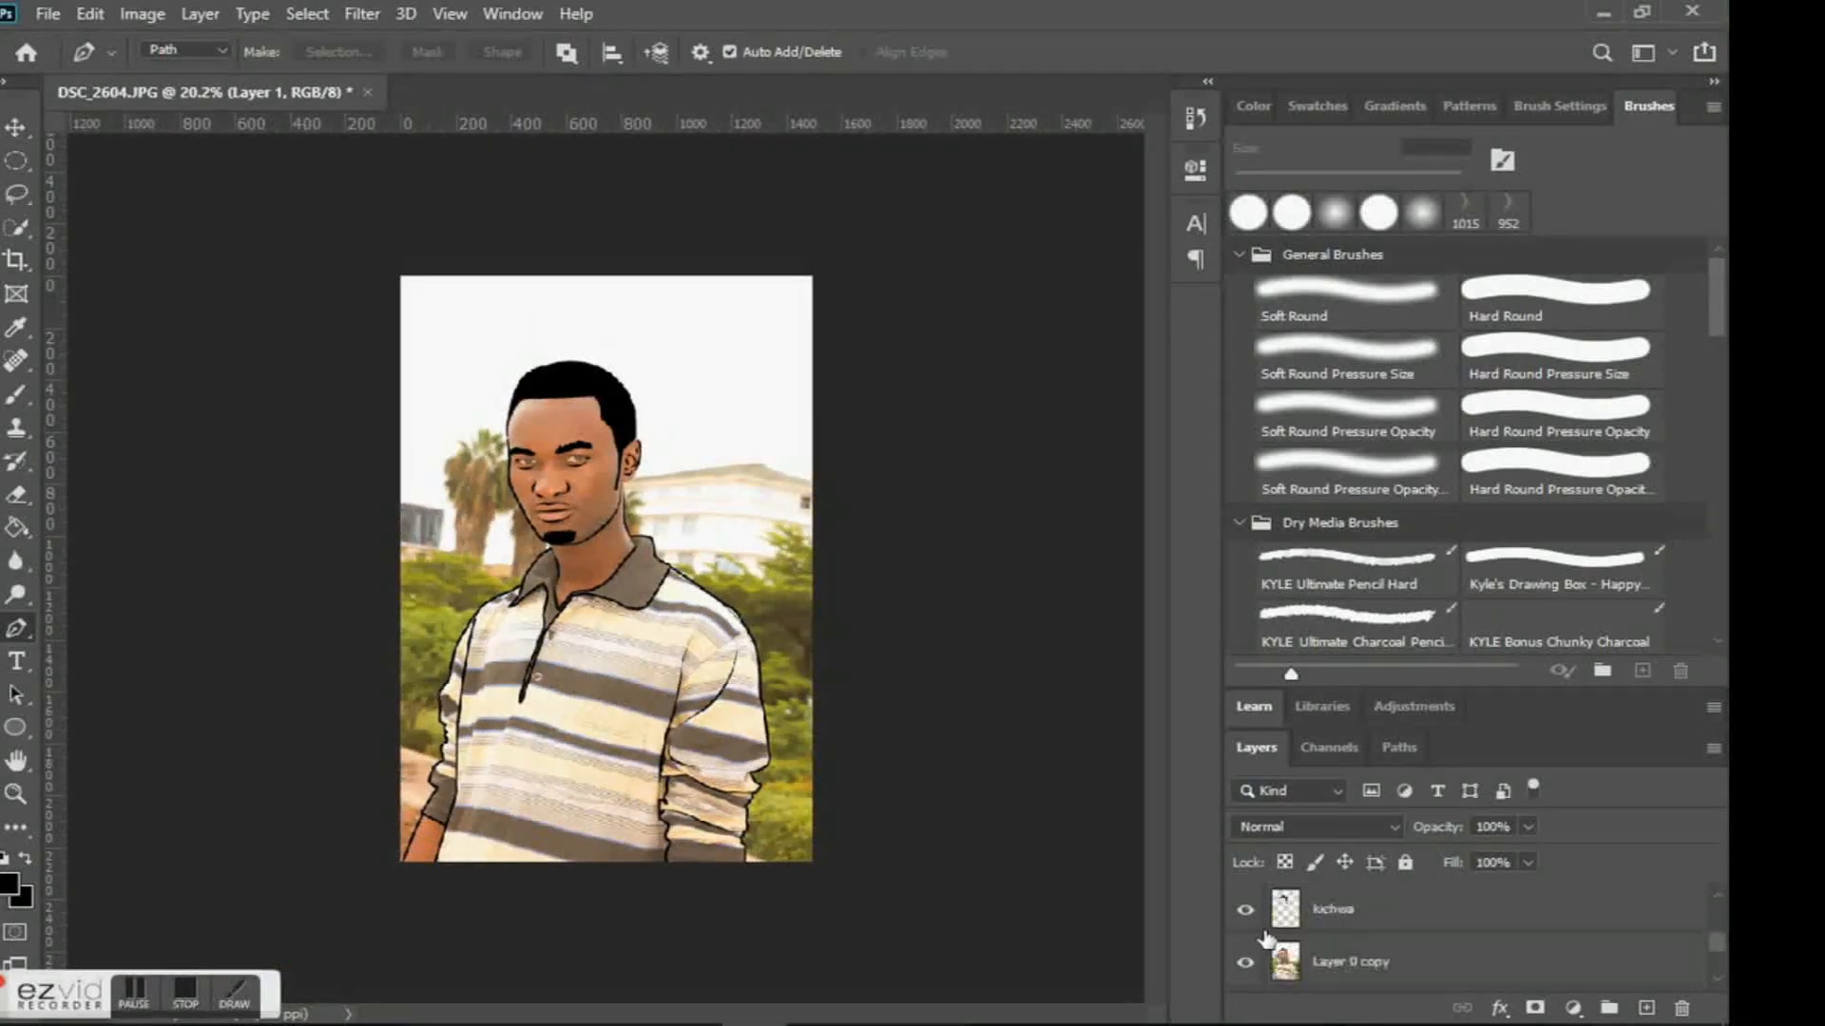
{"action": "scroll", "coordinate": [1267, 939], "scroll_direction": "down", "scroll_amount": 1}
{"action": "left_click", "coordinate": [1245, 909]}
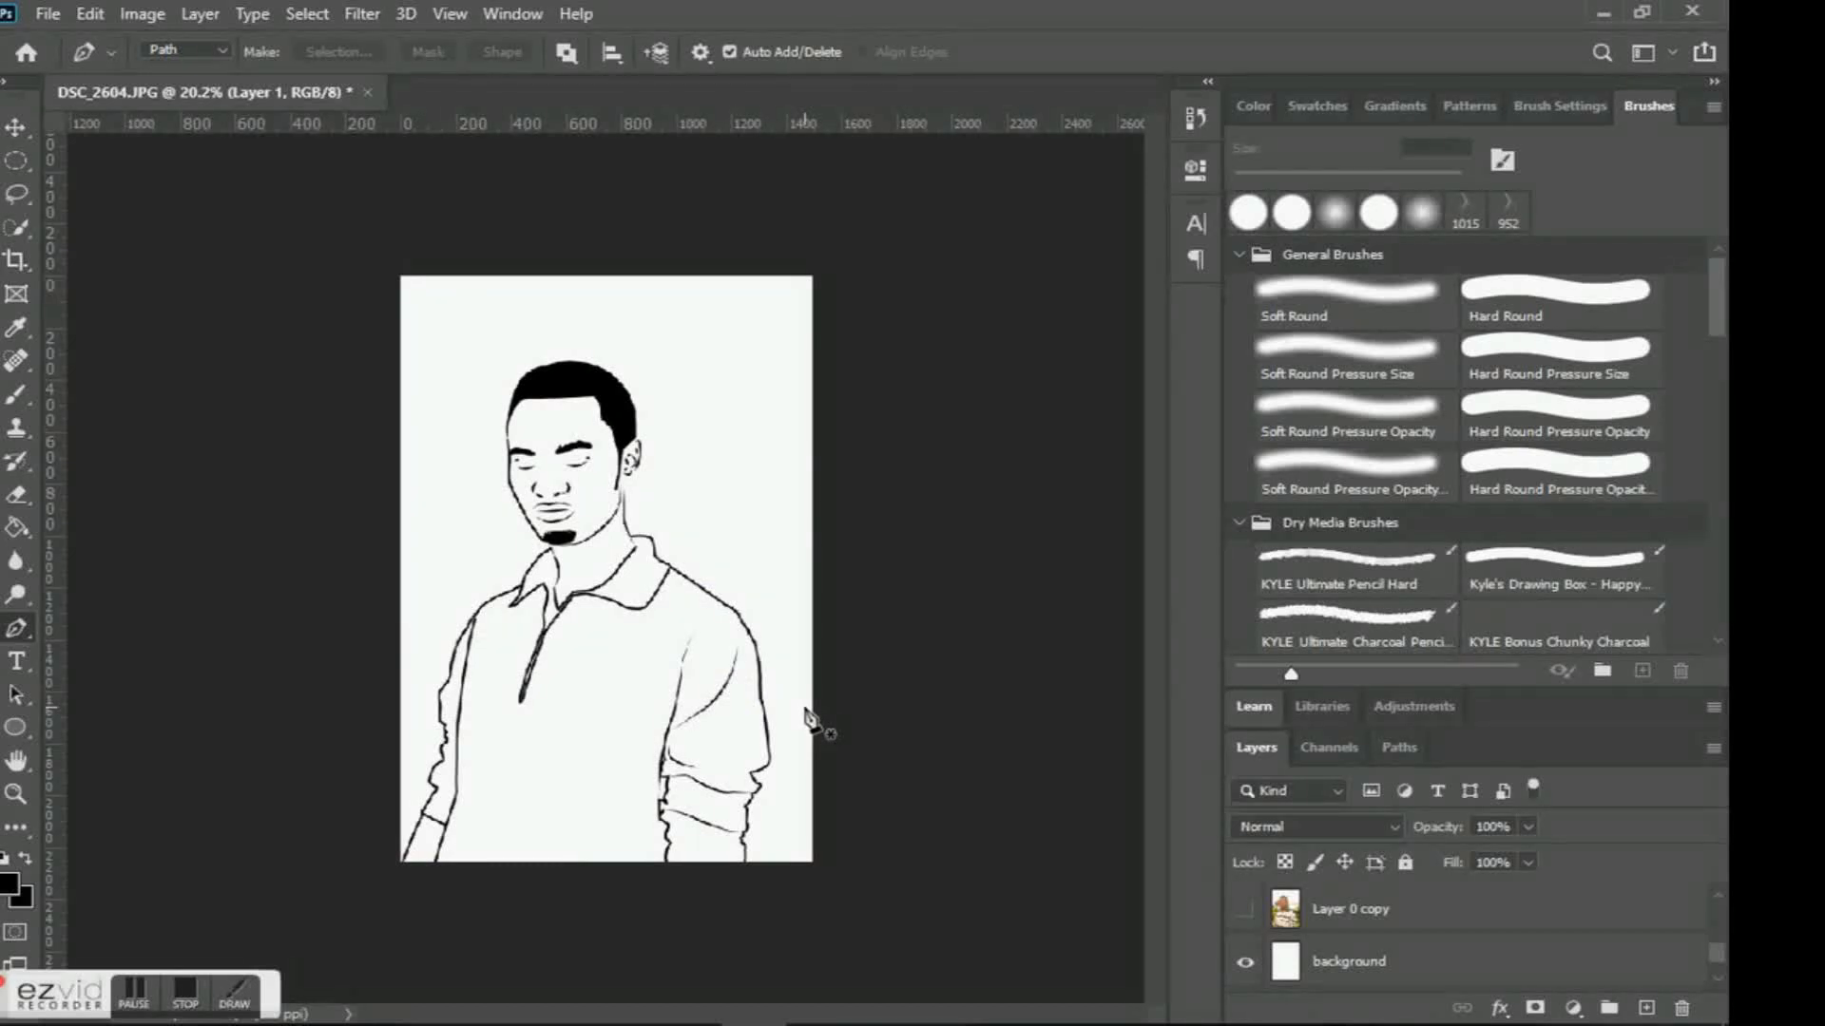
{"action": "scroll", "coordinate": [646, 443], "scroll_direction": "up", "scroll_amount": 3}
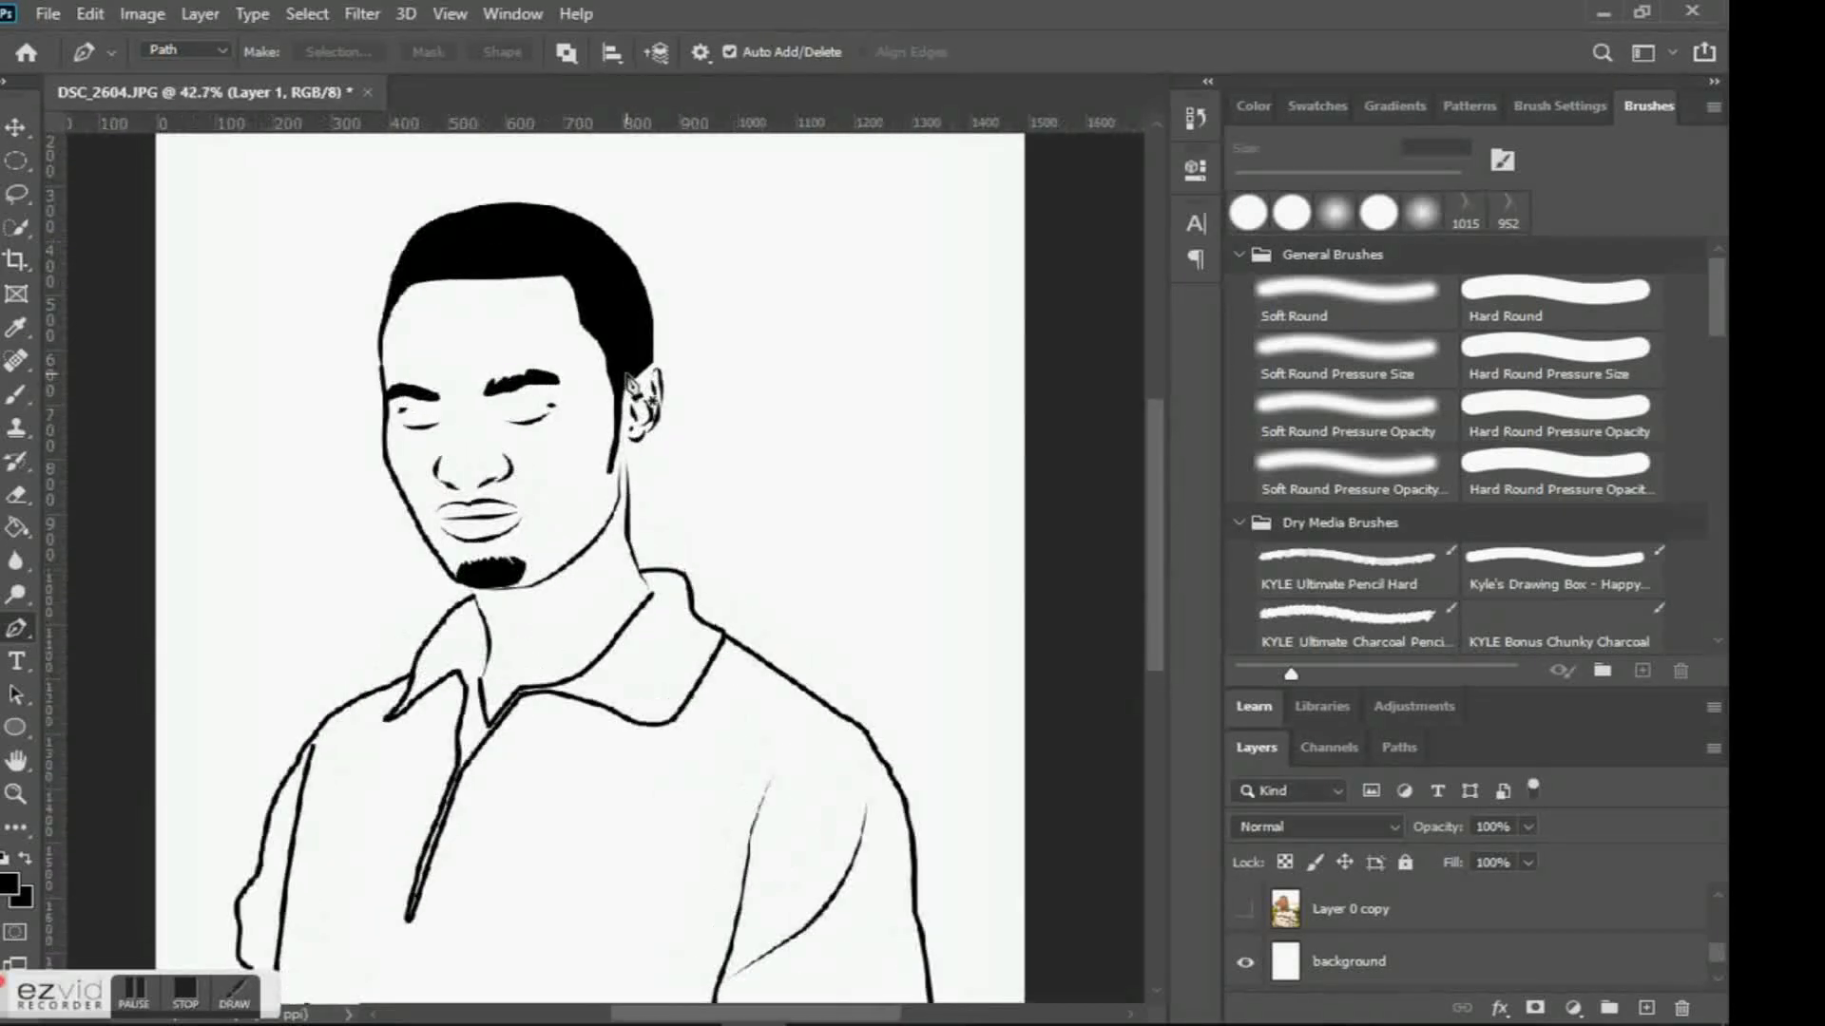
{"action": "scroll", "coordinate": [646, 365], "scroll_direction": "down", "scroll_amount": 2}
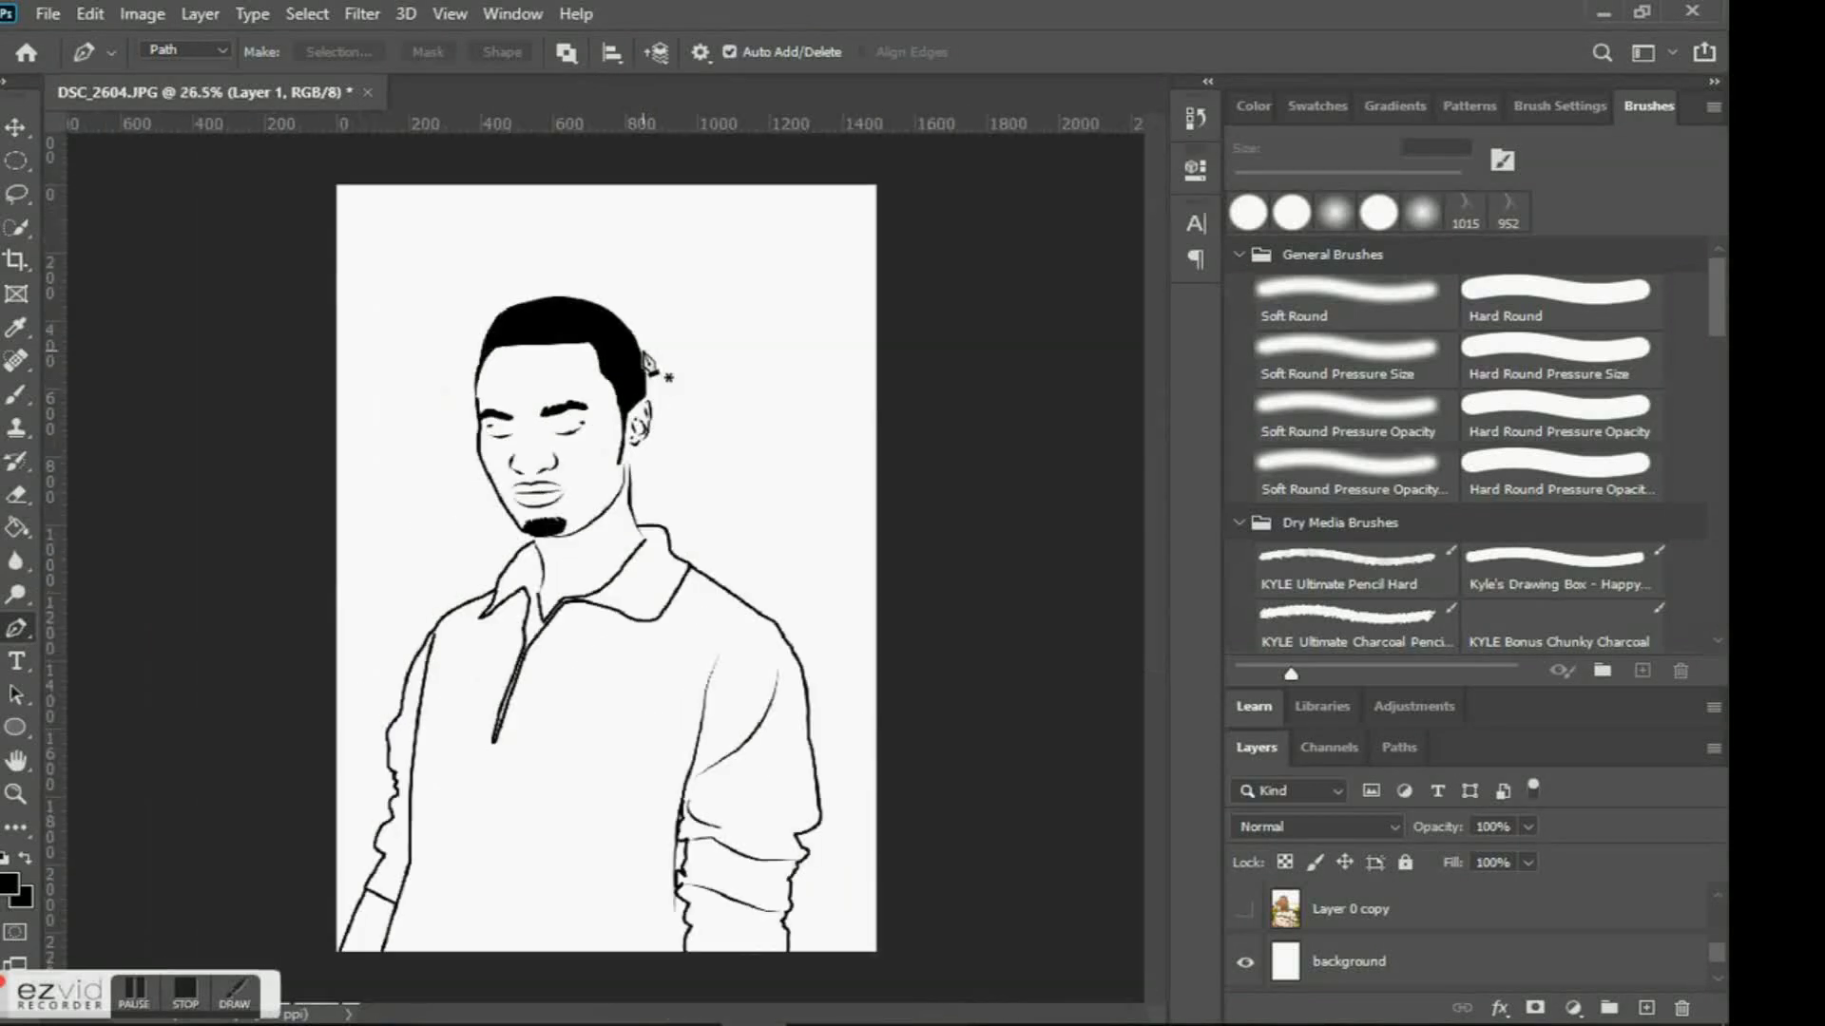
{"action": "scroll", "coordinate": [646, 365], "scroll_direction": "up", "scroll_amount": 1}
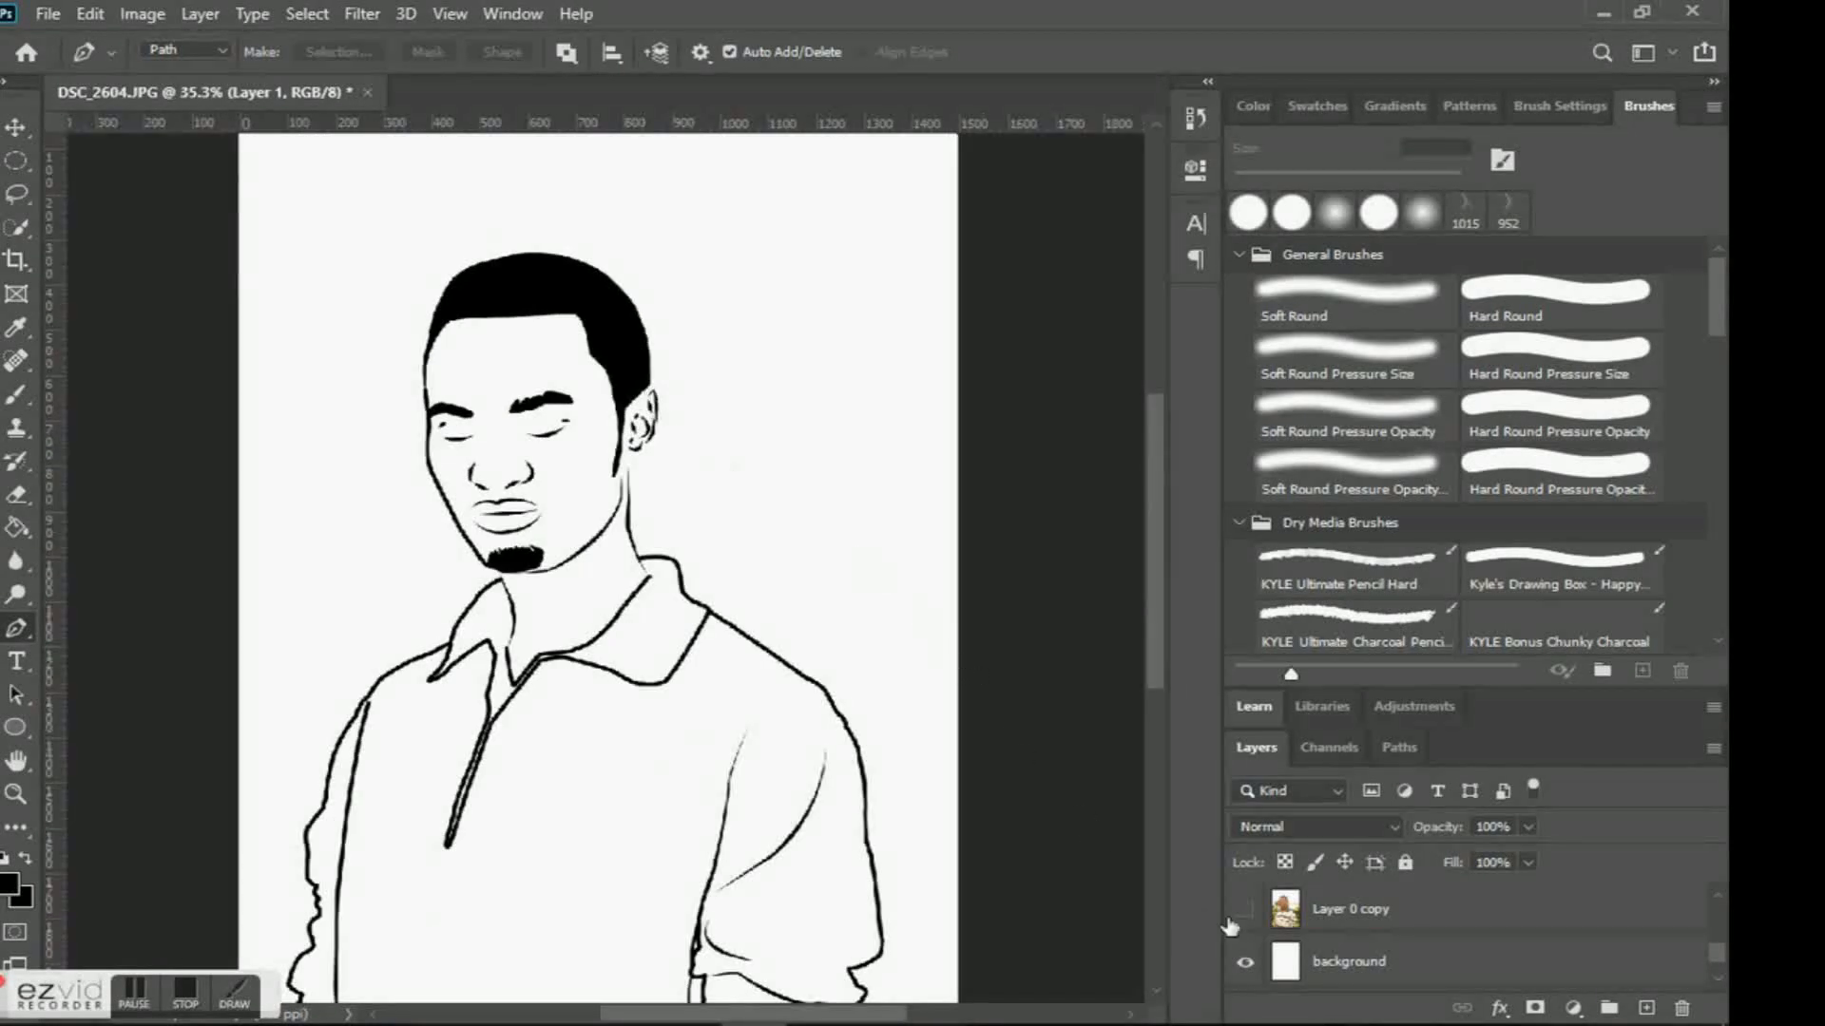
{"action": "left_click", "coordinate": [1245, 910]}
Select the lower shirt button with a circular Elliptical Marquee selection.
{"action": "scroll", "coordinate": [479, 658], "scroll_direction": "up", "scroll_amount": 7}
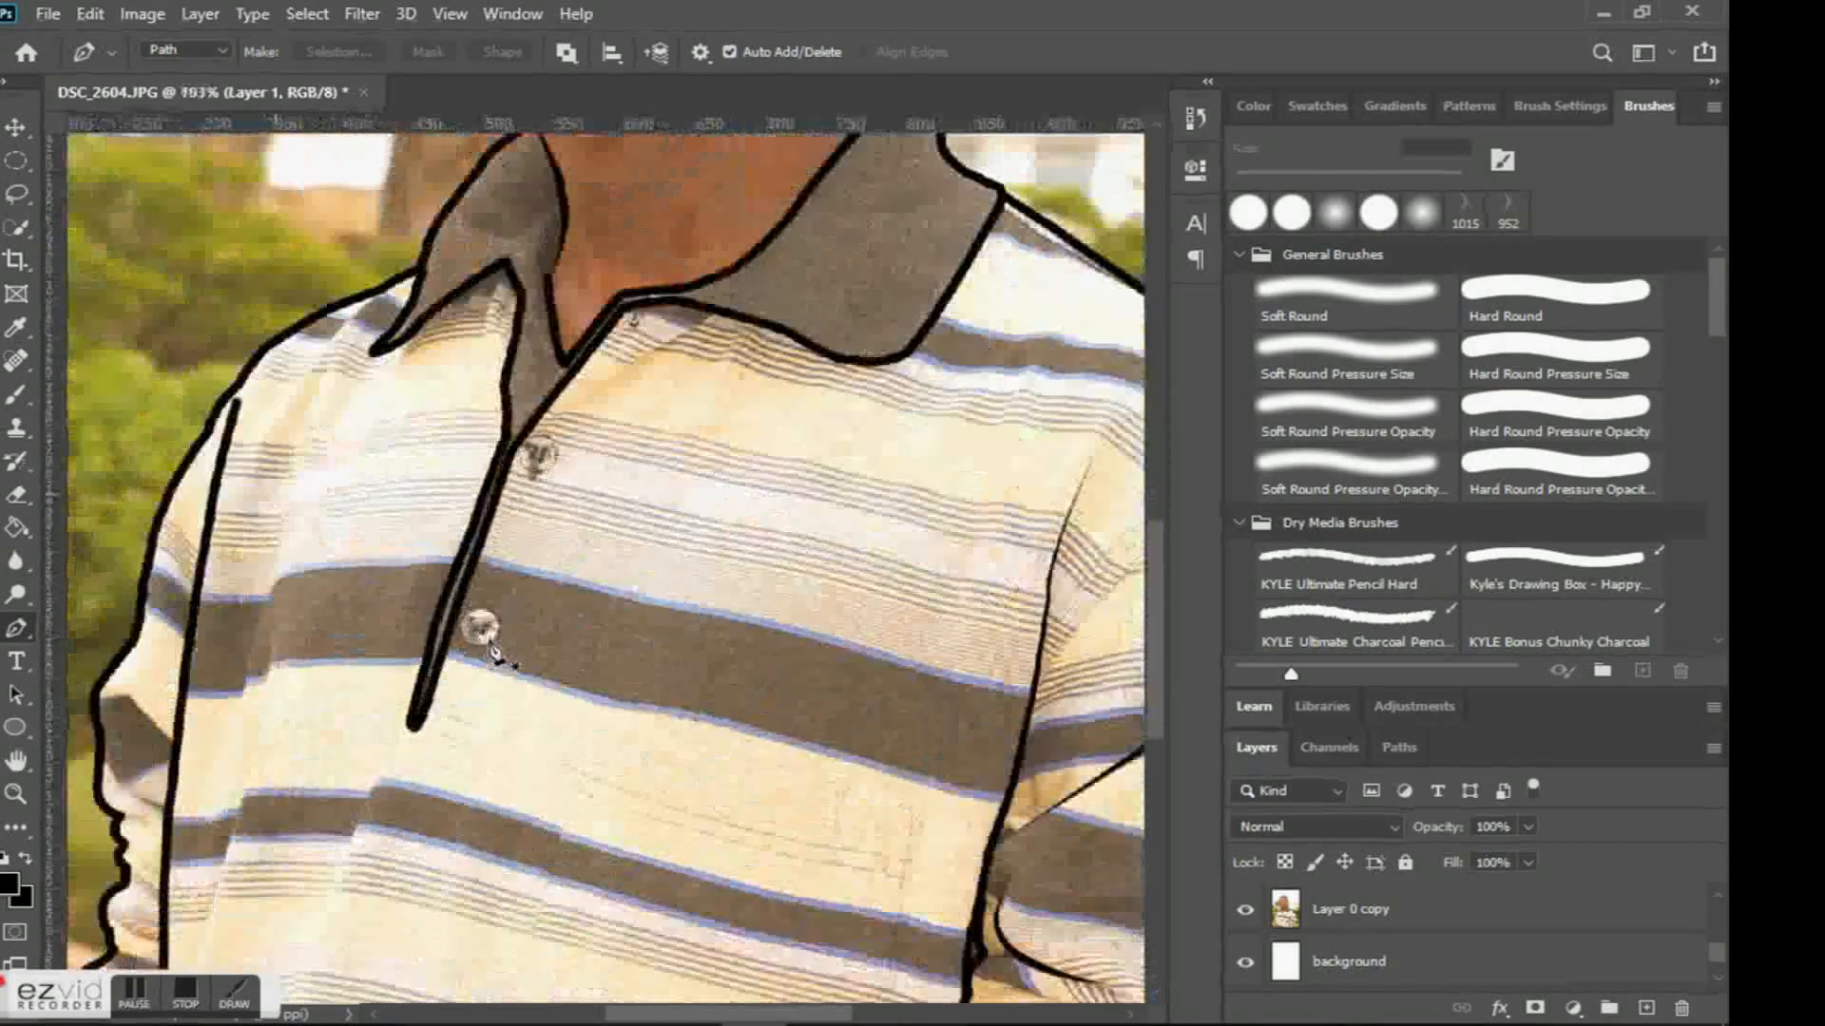
{"action": "scroll", "coordinate": [1333, 954], "scroll_direction": "up", "scroll_amount": 2}
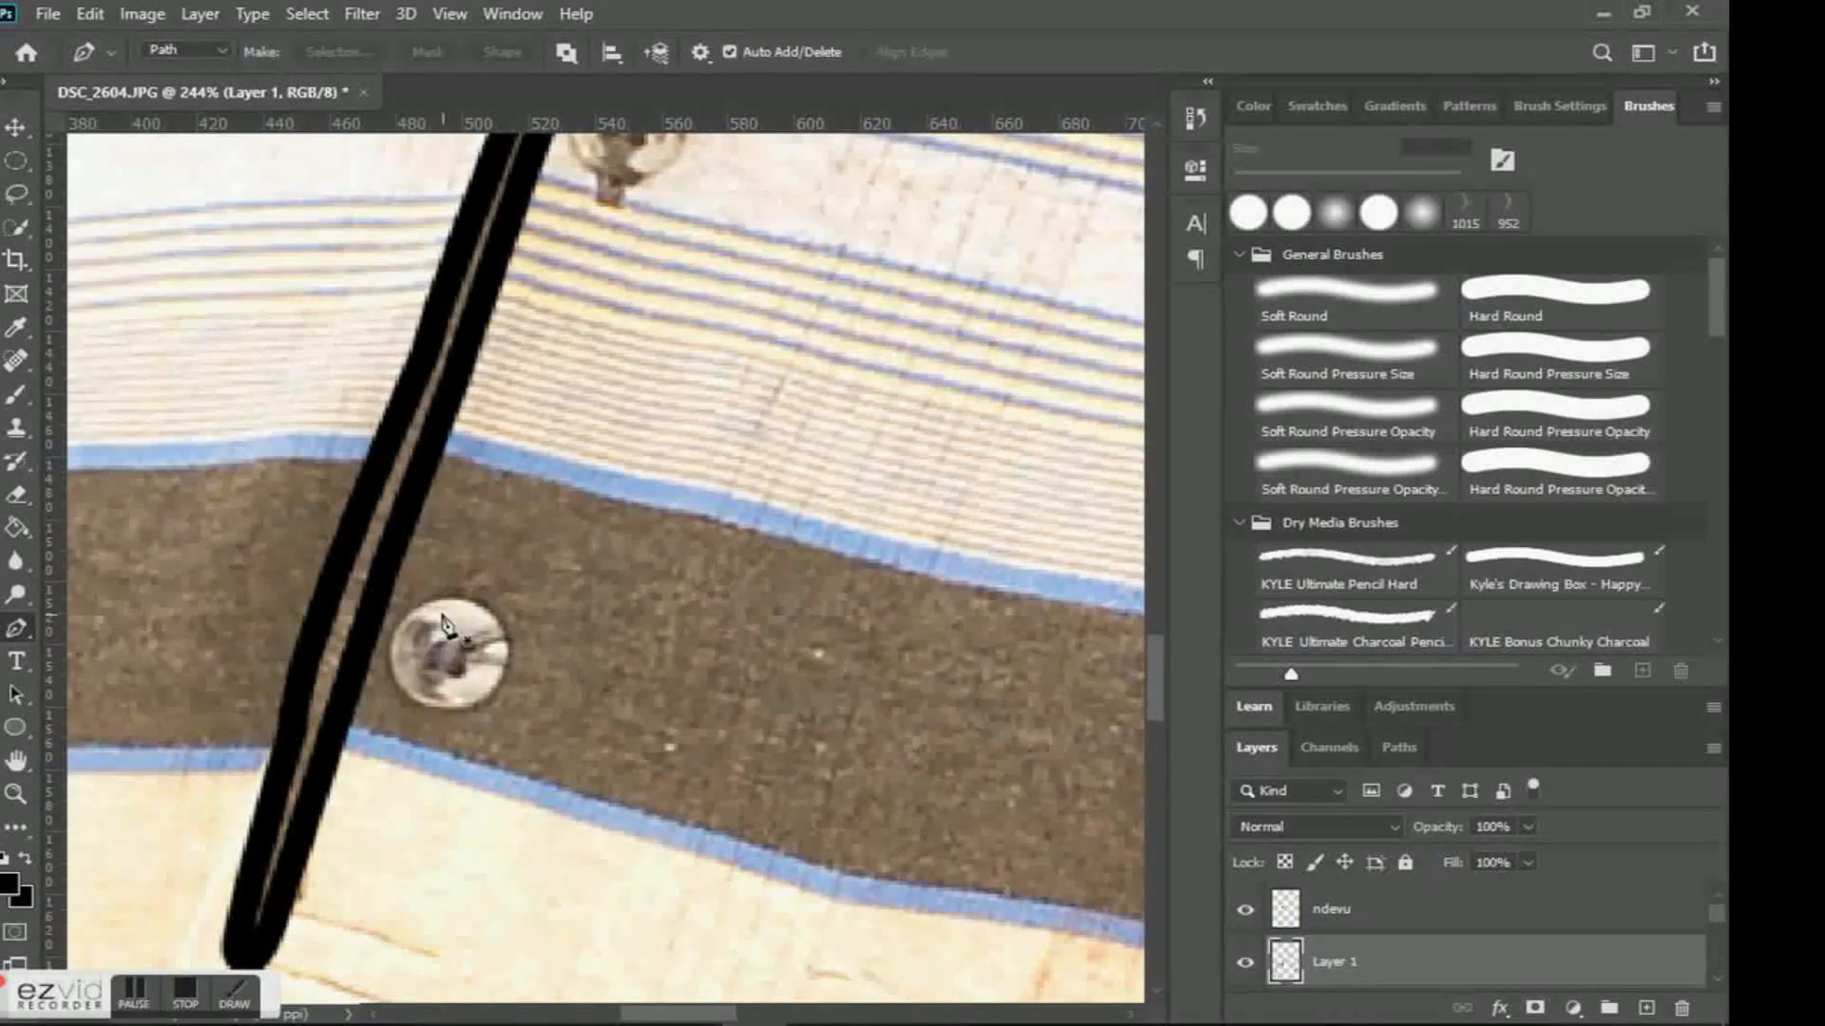
{"action": "key", "text": "m"}
{"action": "left_click_drag", "start_coordinate": [413, 603], "coordinate": [468, 675]}
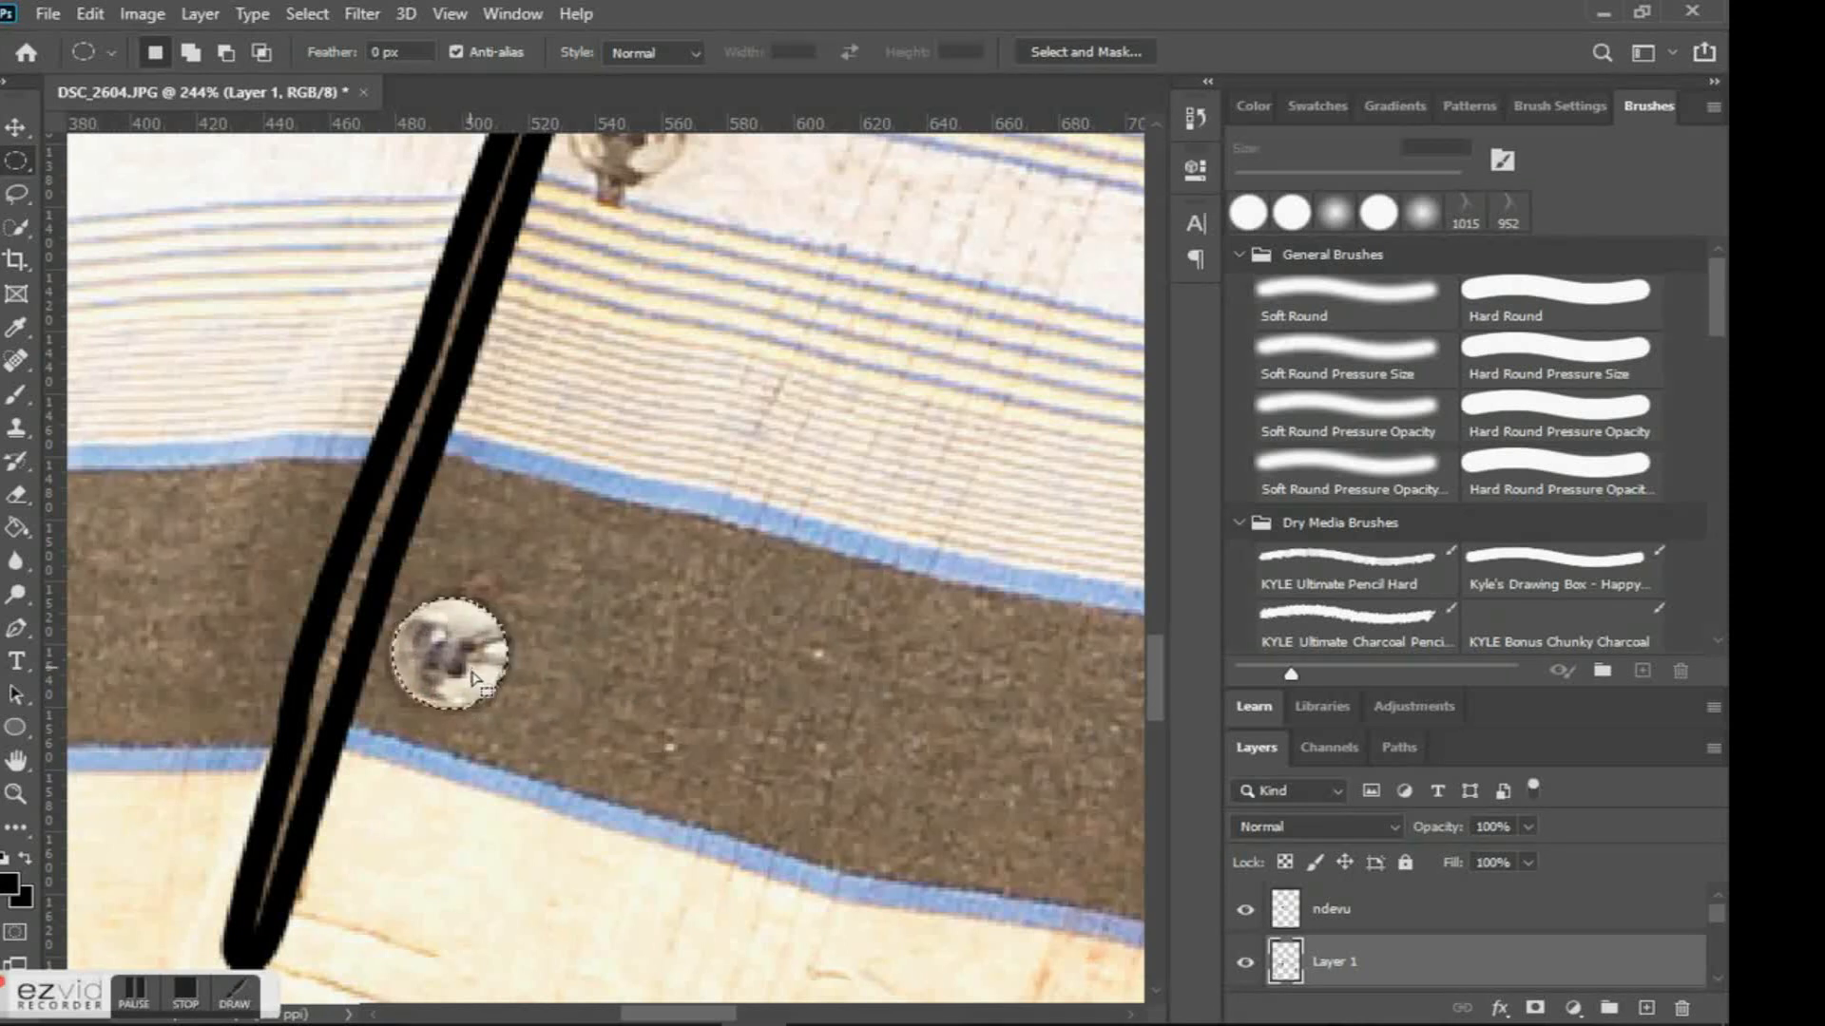
{"action": "key", "text": "p"}
{"action": "right_click", "coordinate": [477, 515]}
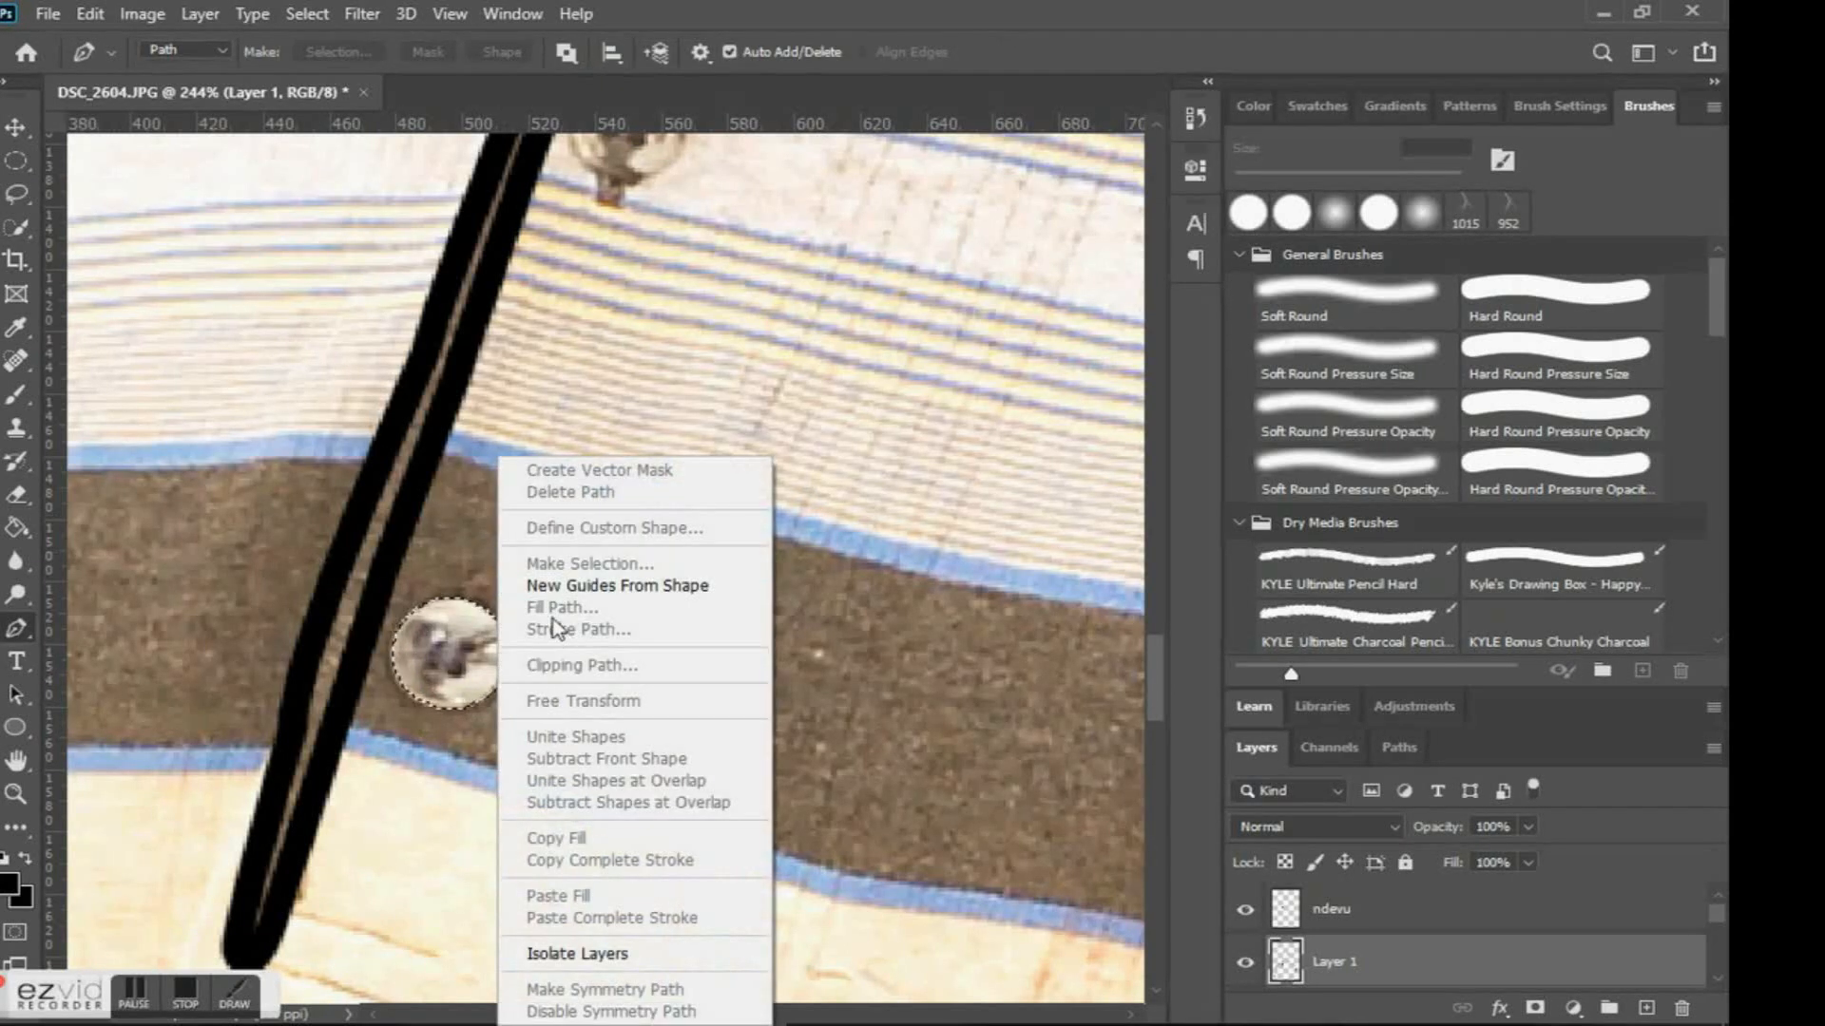
{"action": "left_click", "coordinate": [1376, 948]}
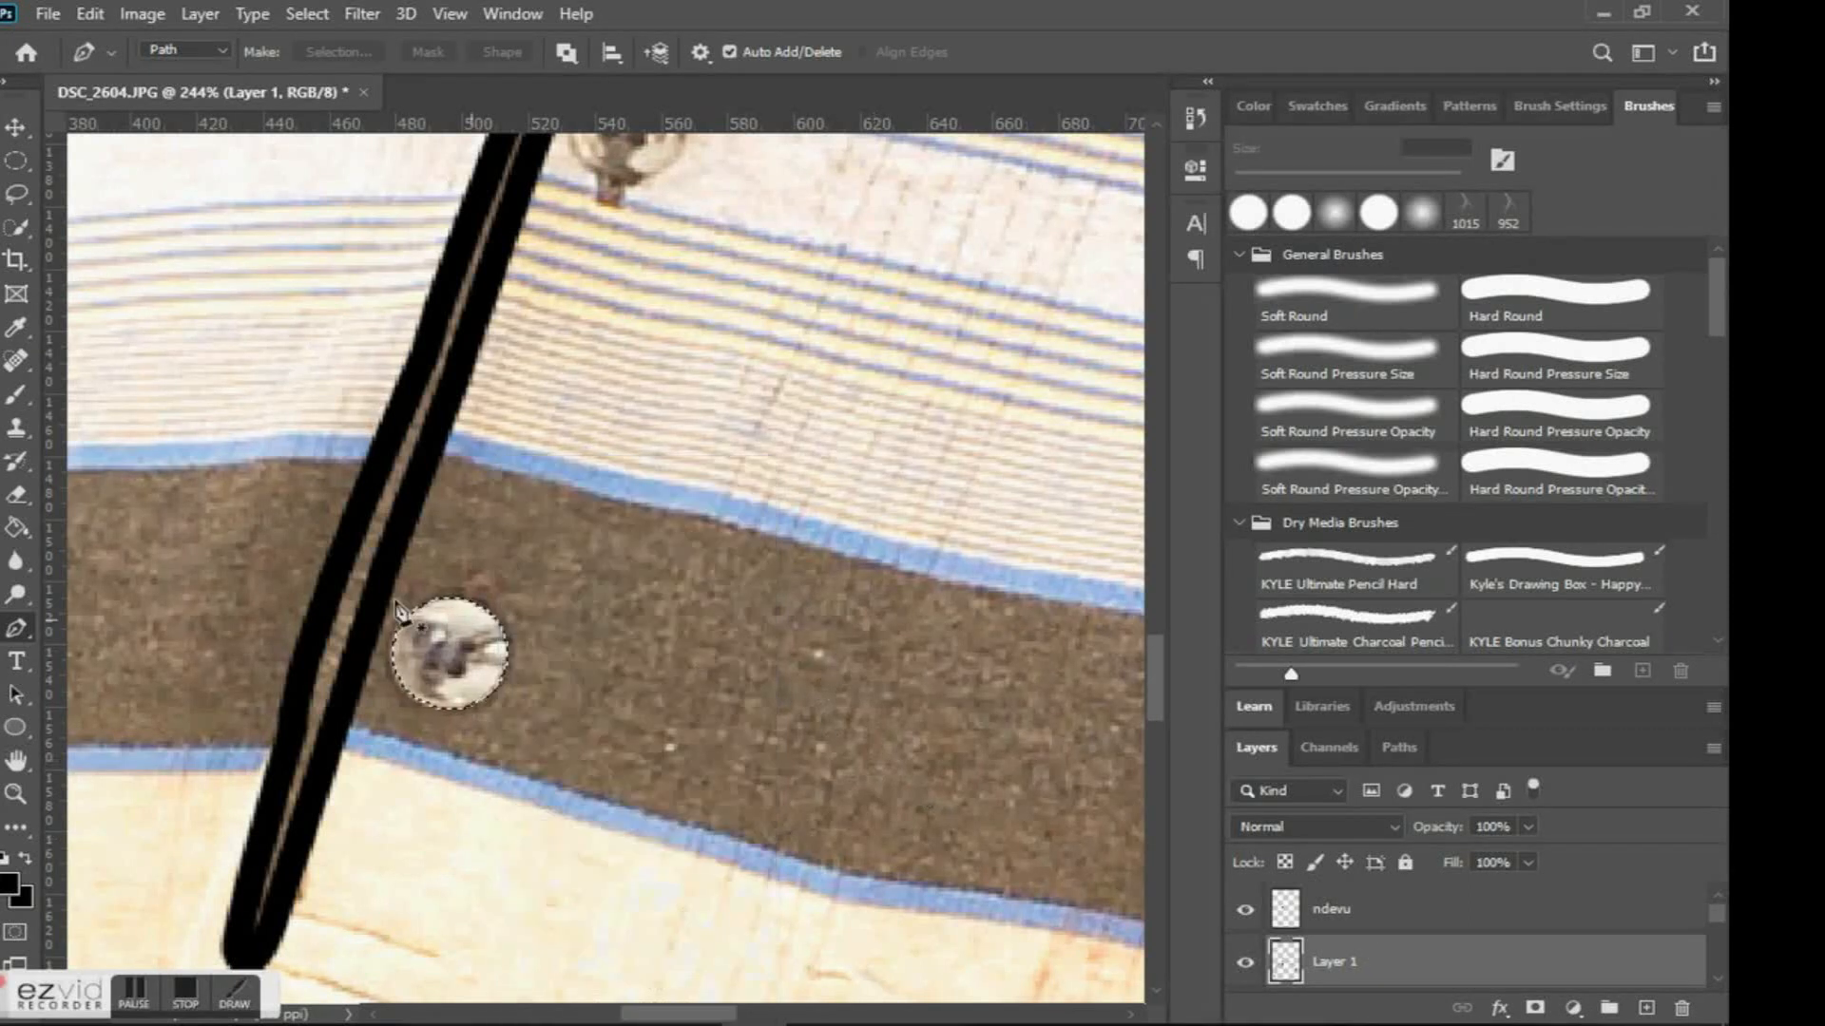
Convert the lower button's circular selection into a work path.
{"action": "left_click", "coordinate": [17, 165]}
{"action": "right_click", "coordinate": [466, 173]}
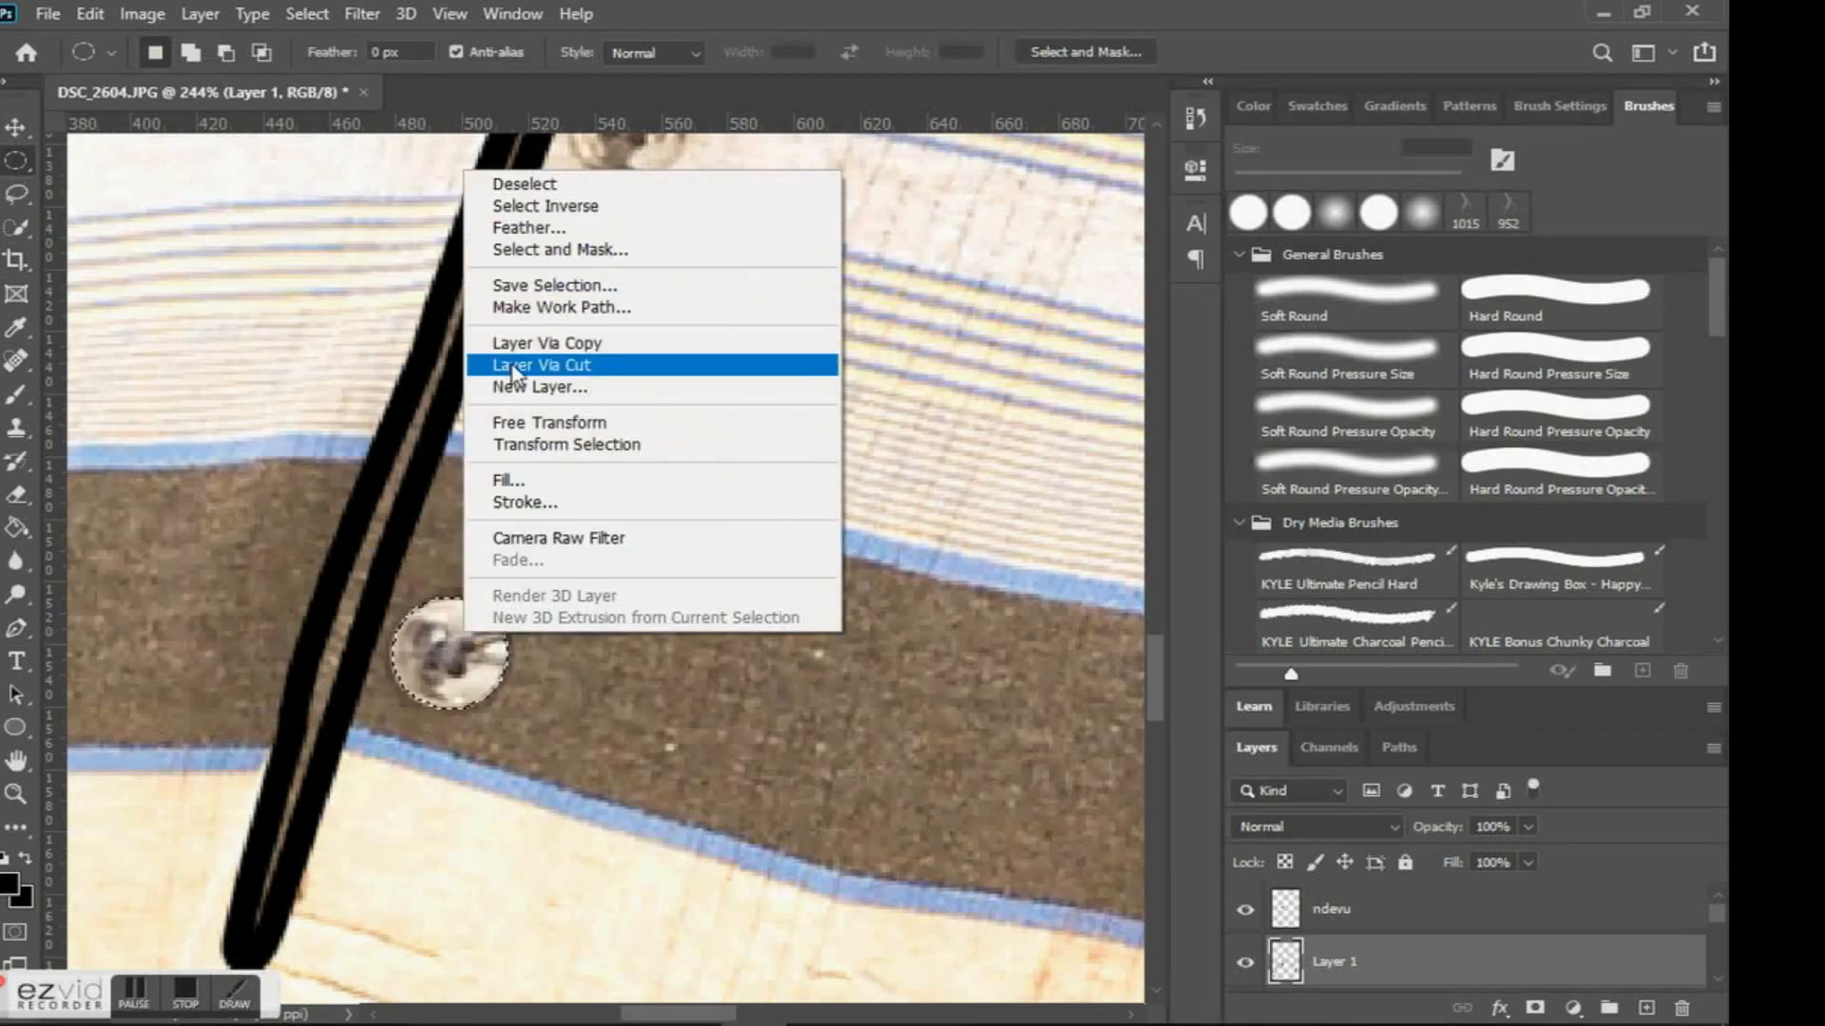
{"action": "left_click", "coordinate": [562, 307]}
{"action": "left_click", "coordinate": [971, 321]}
{"action": "key", "text": "p"}
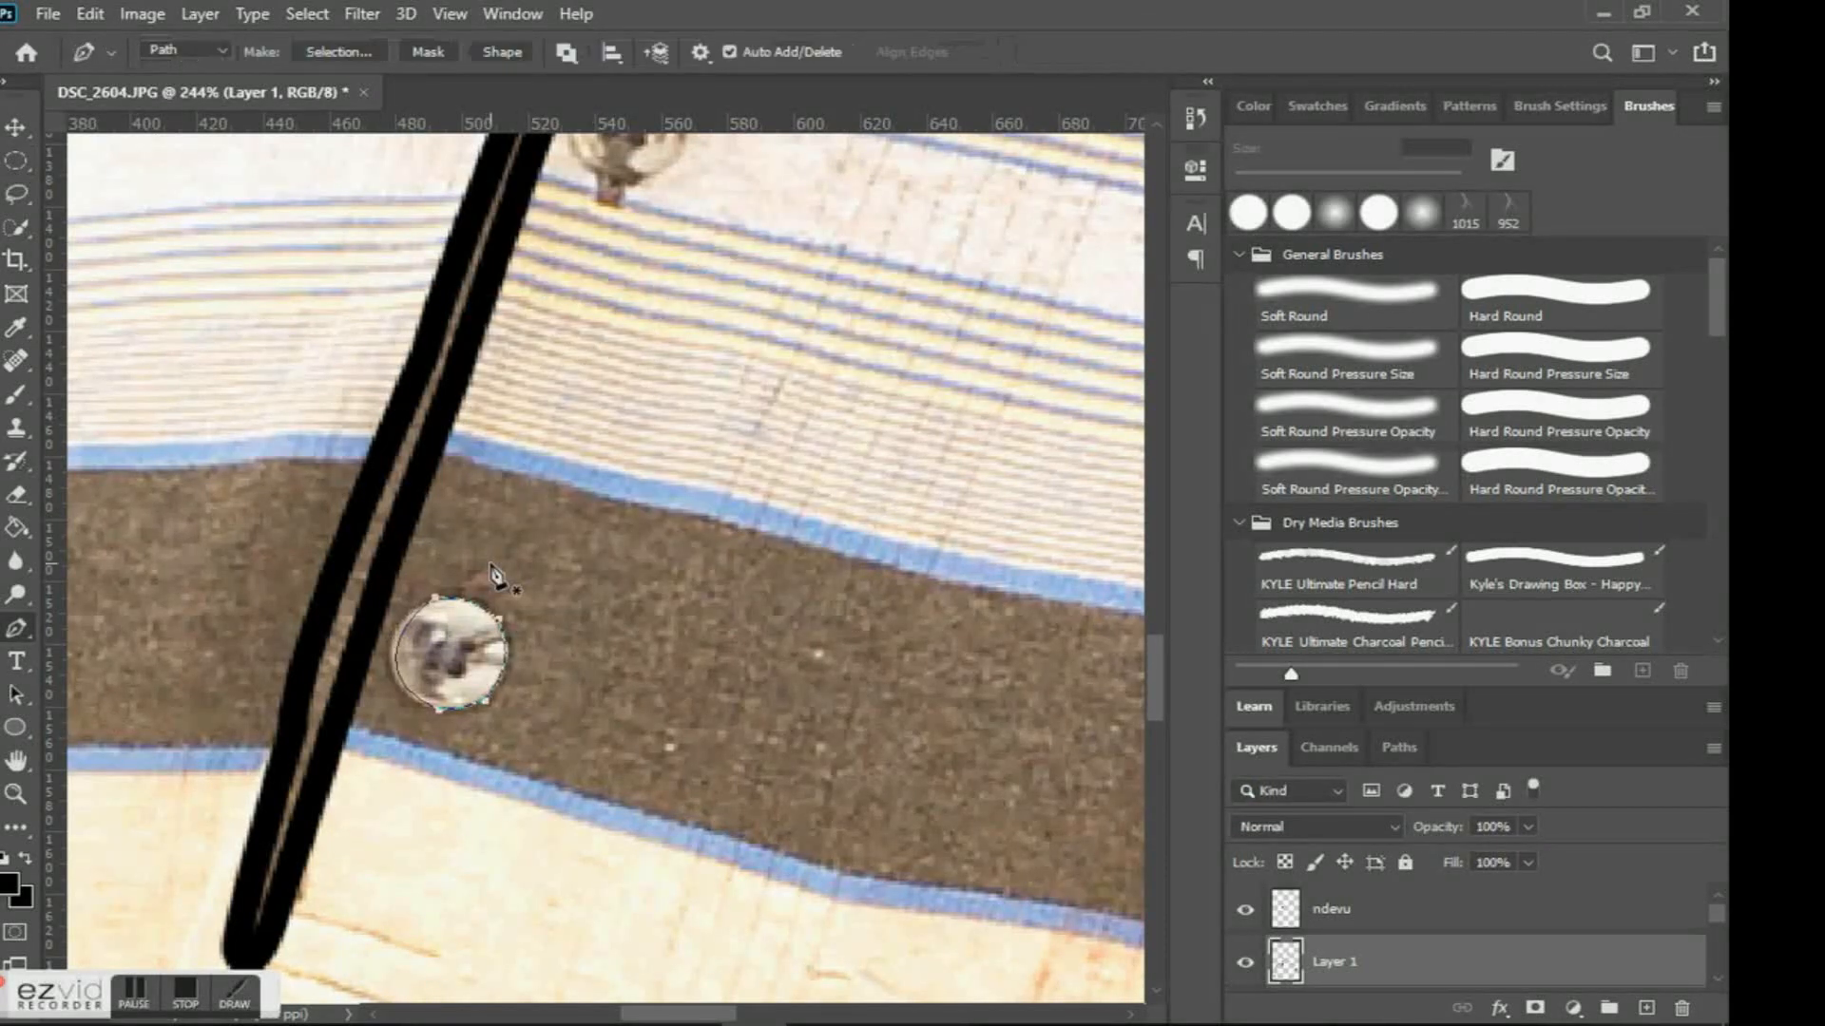
Stroke the lower button's path with the Brush on Layer 1 and delete the path.
{"action": "right_click", "coordinate": [487, 455]}
{"action": "left_click", "coordinate": [605, 632]}
{"action": "key", "text": "Return"}
{"action": "right_click", "coordinate": [709, 411]}
{"action": "left_click", "coordinate": [760, 463]}
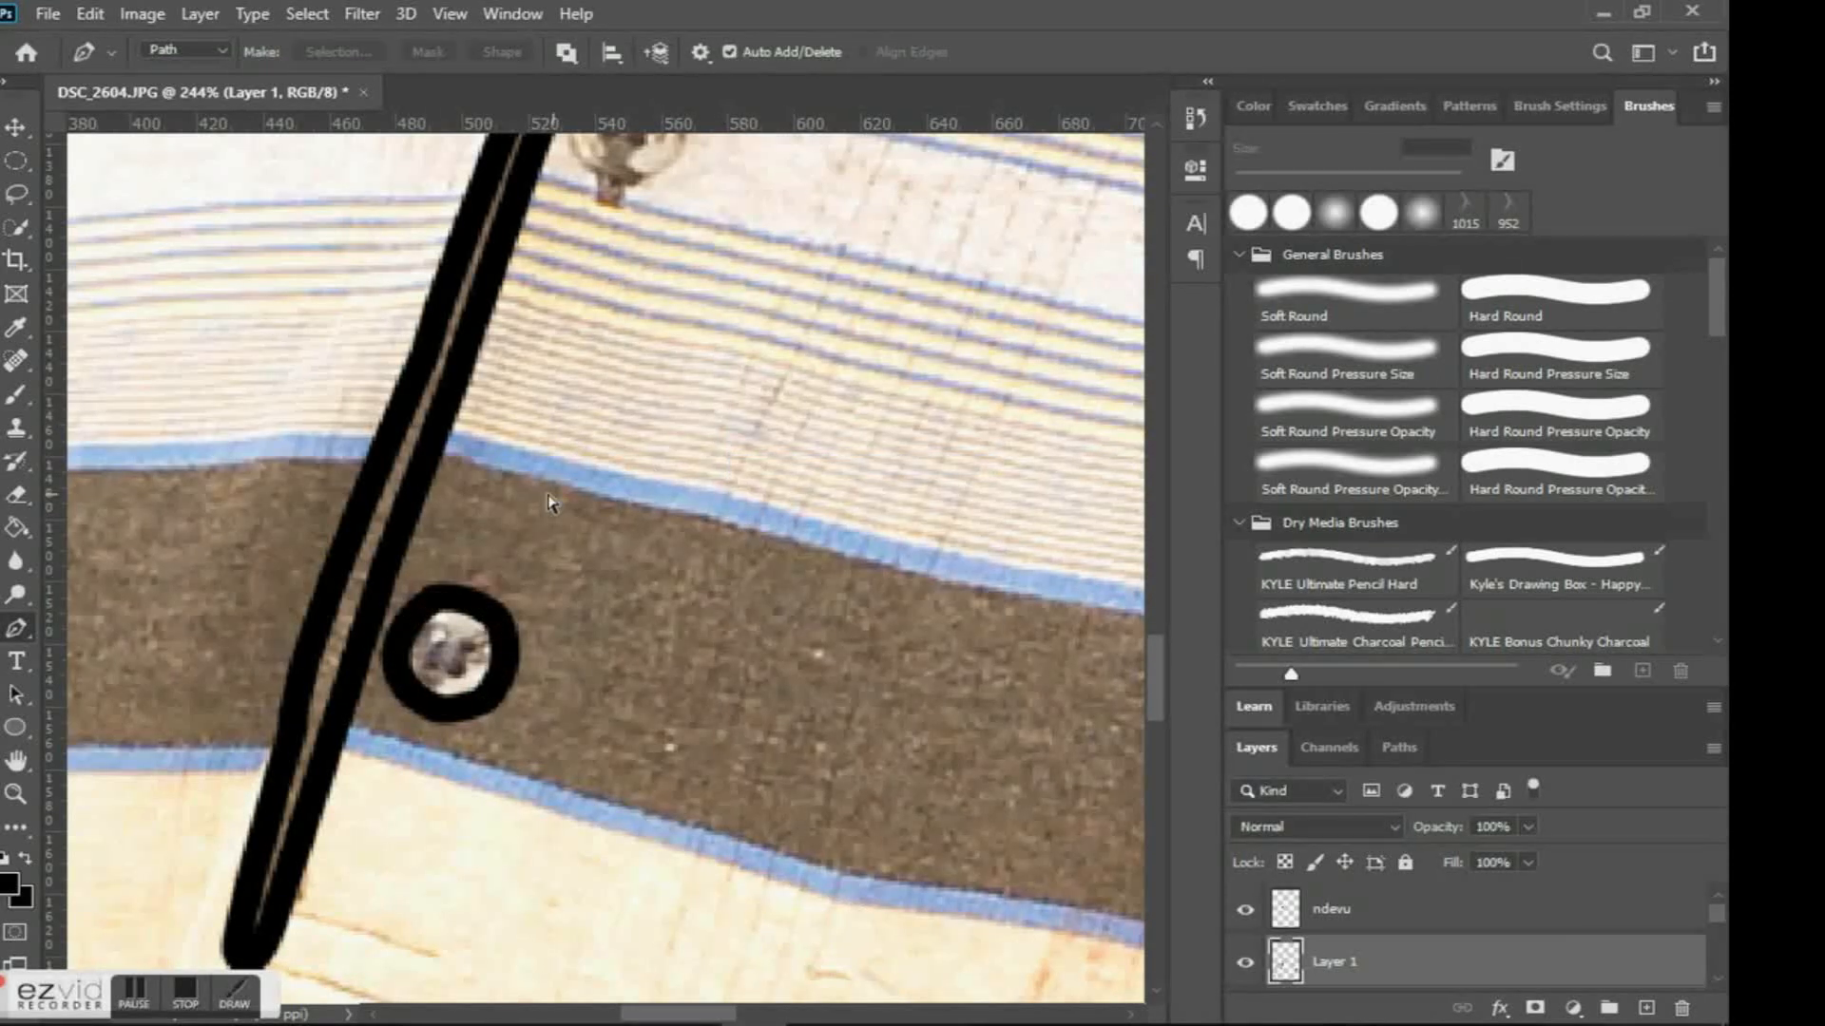
Make a circular selection around the upper shirt button and convert it into a work path.
{"action": "scroll", "coordinate": [551, 504], "scroll_direction": "up", "scroll_amount": 2}
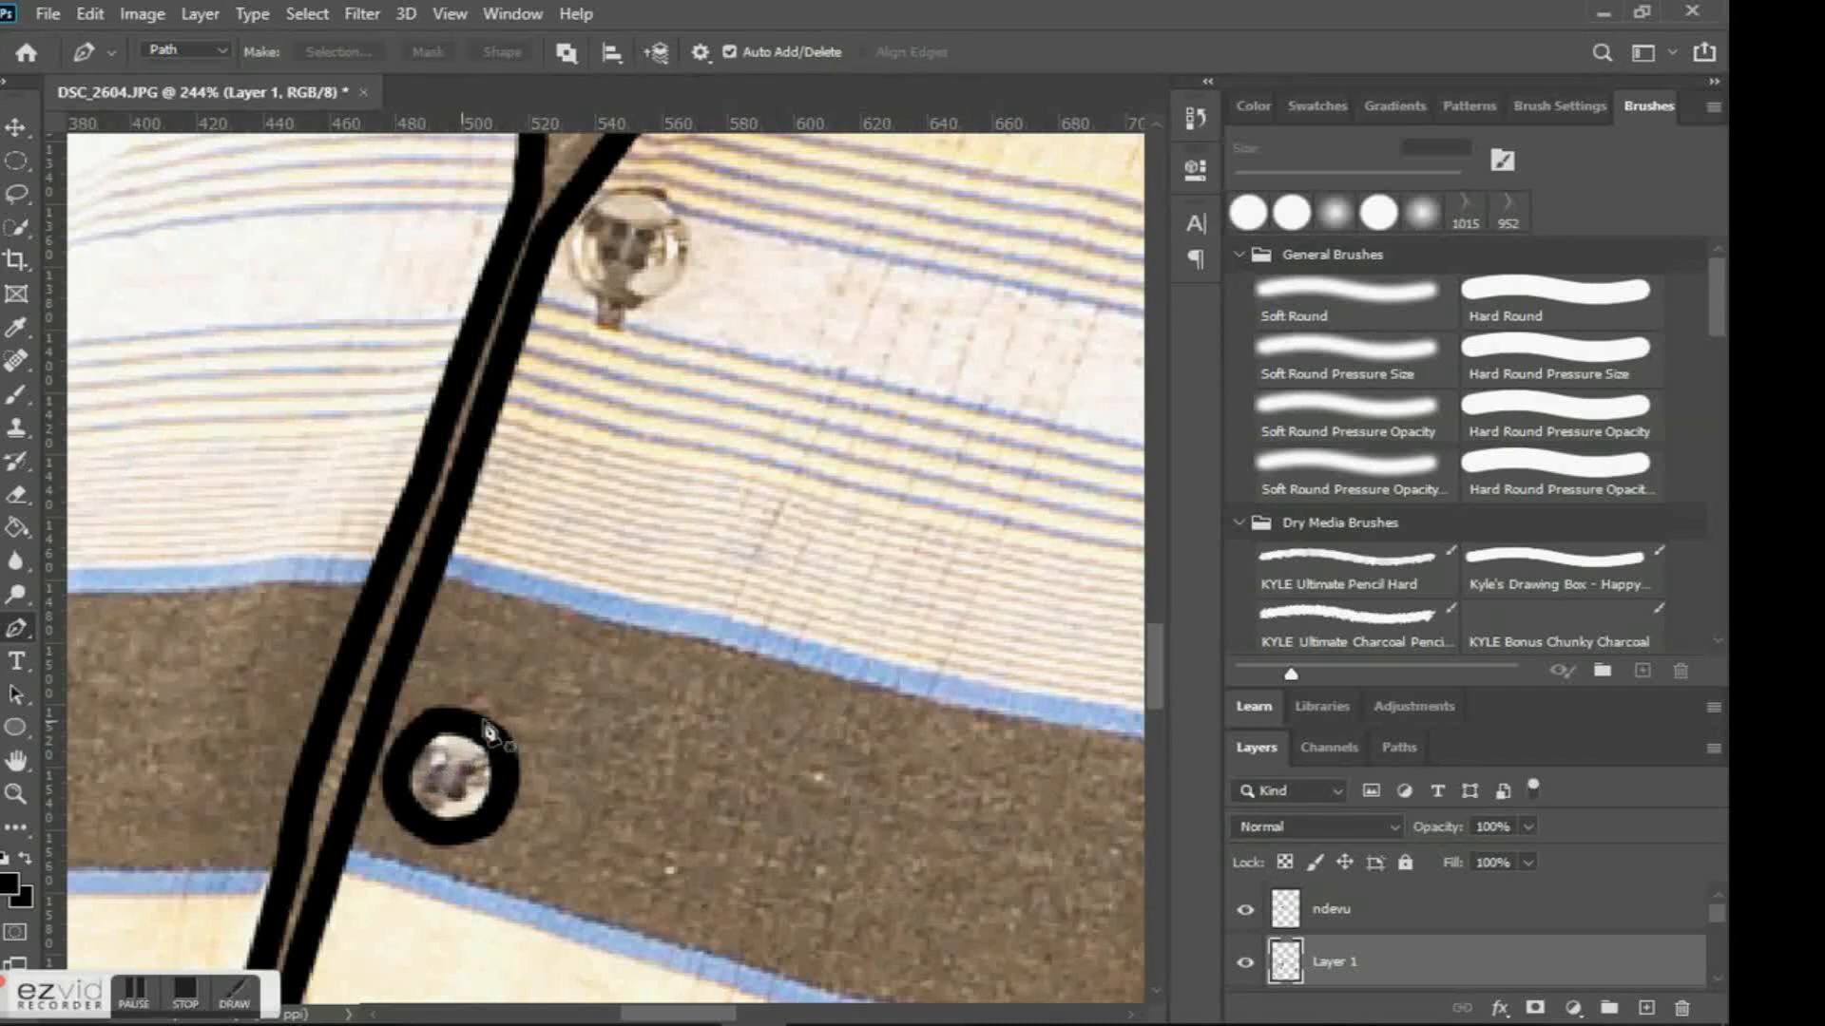
{"action": "scroll", "coordinate": [561, 741], "scroll_direction": "up", "scroll_amount": 3}
{"action": "key", "text": "m"}
{"action": "left_click_drag", "start_coordinate": [624, 405], "coordinate": [656, 474]}
{"action": "right_click", "coordinate": [671, 443]}
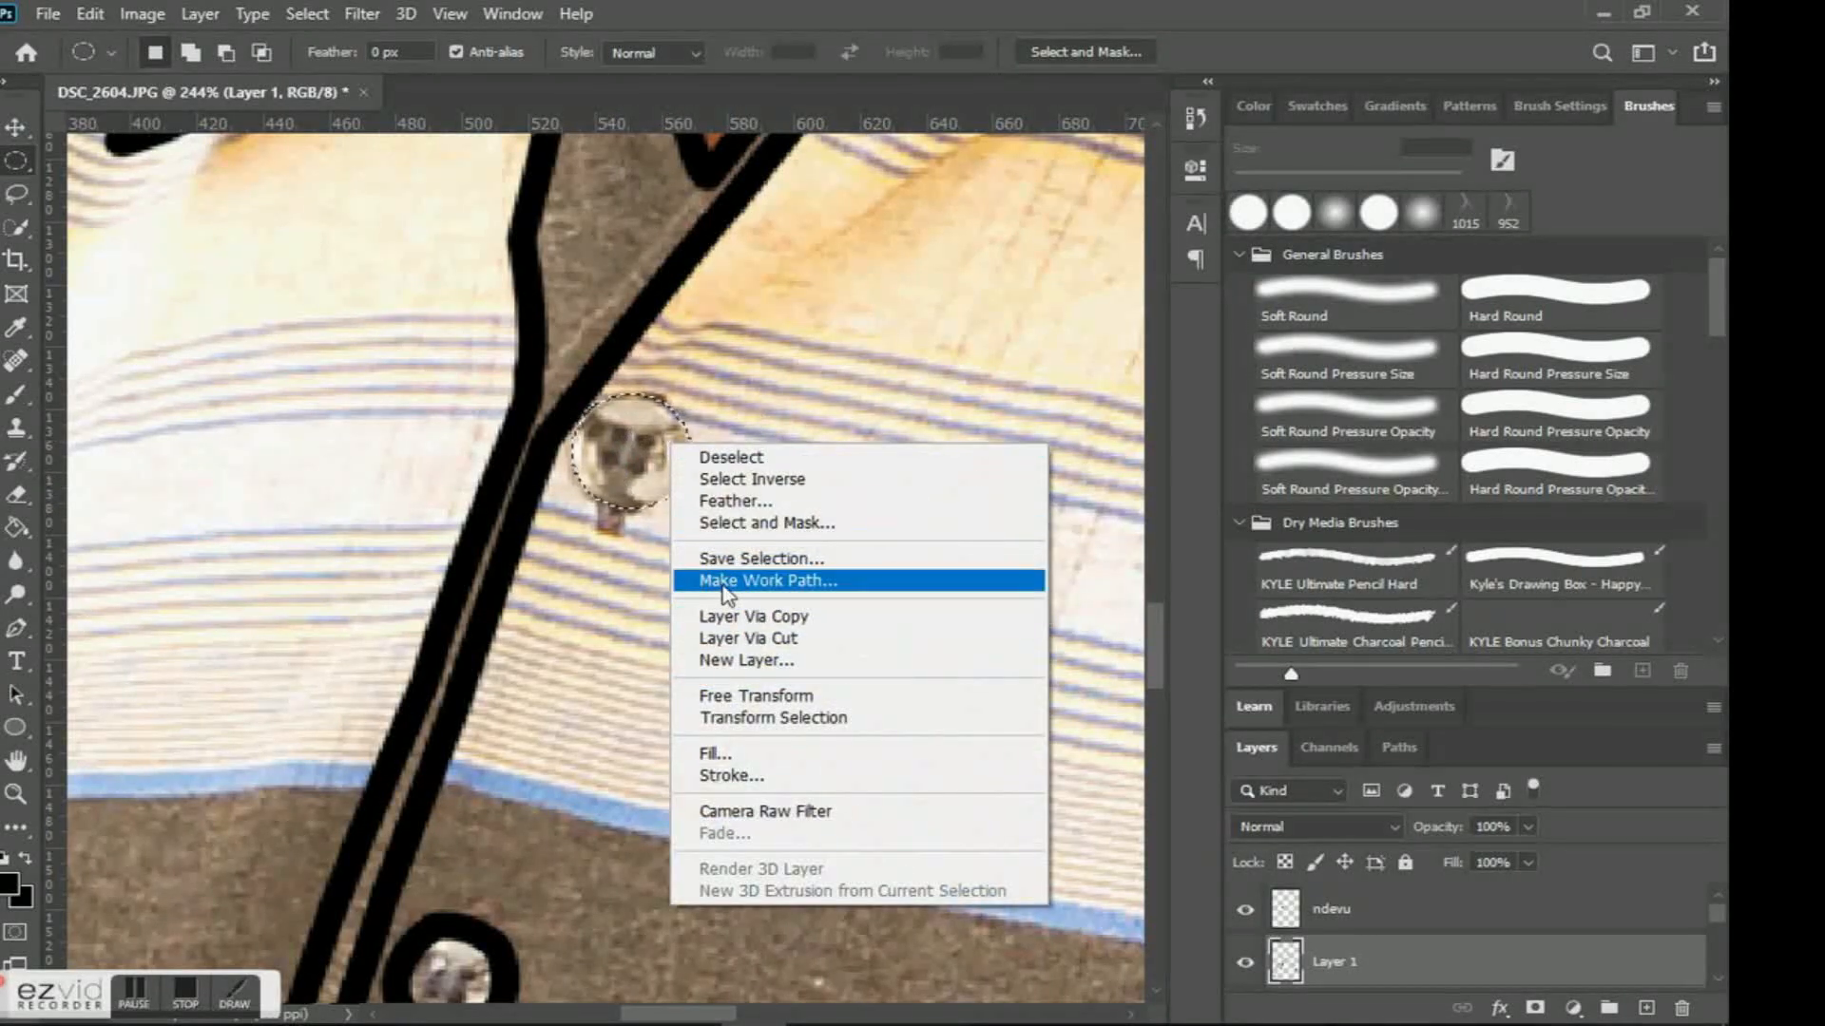
{"action": "left_click", "coordinate": [726, 582]}
{"action": "key", "text": "Return"}
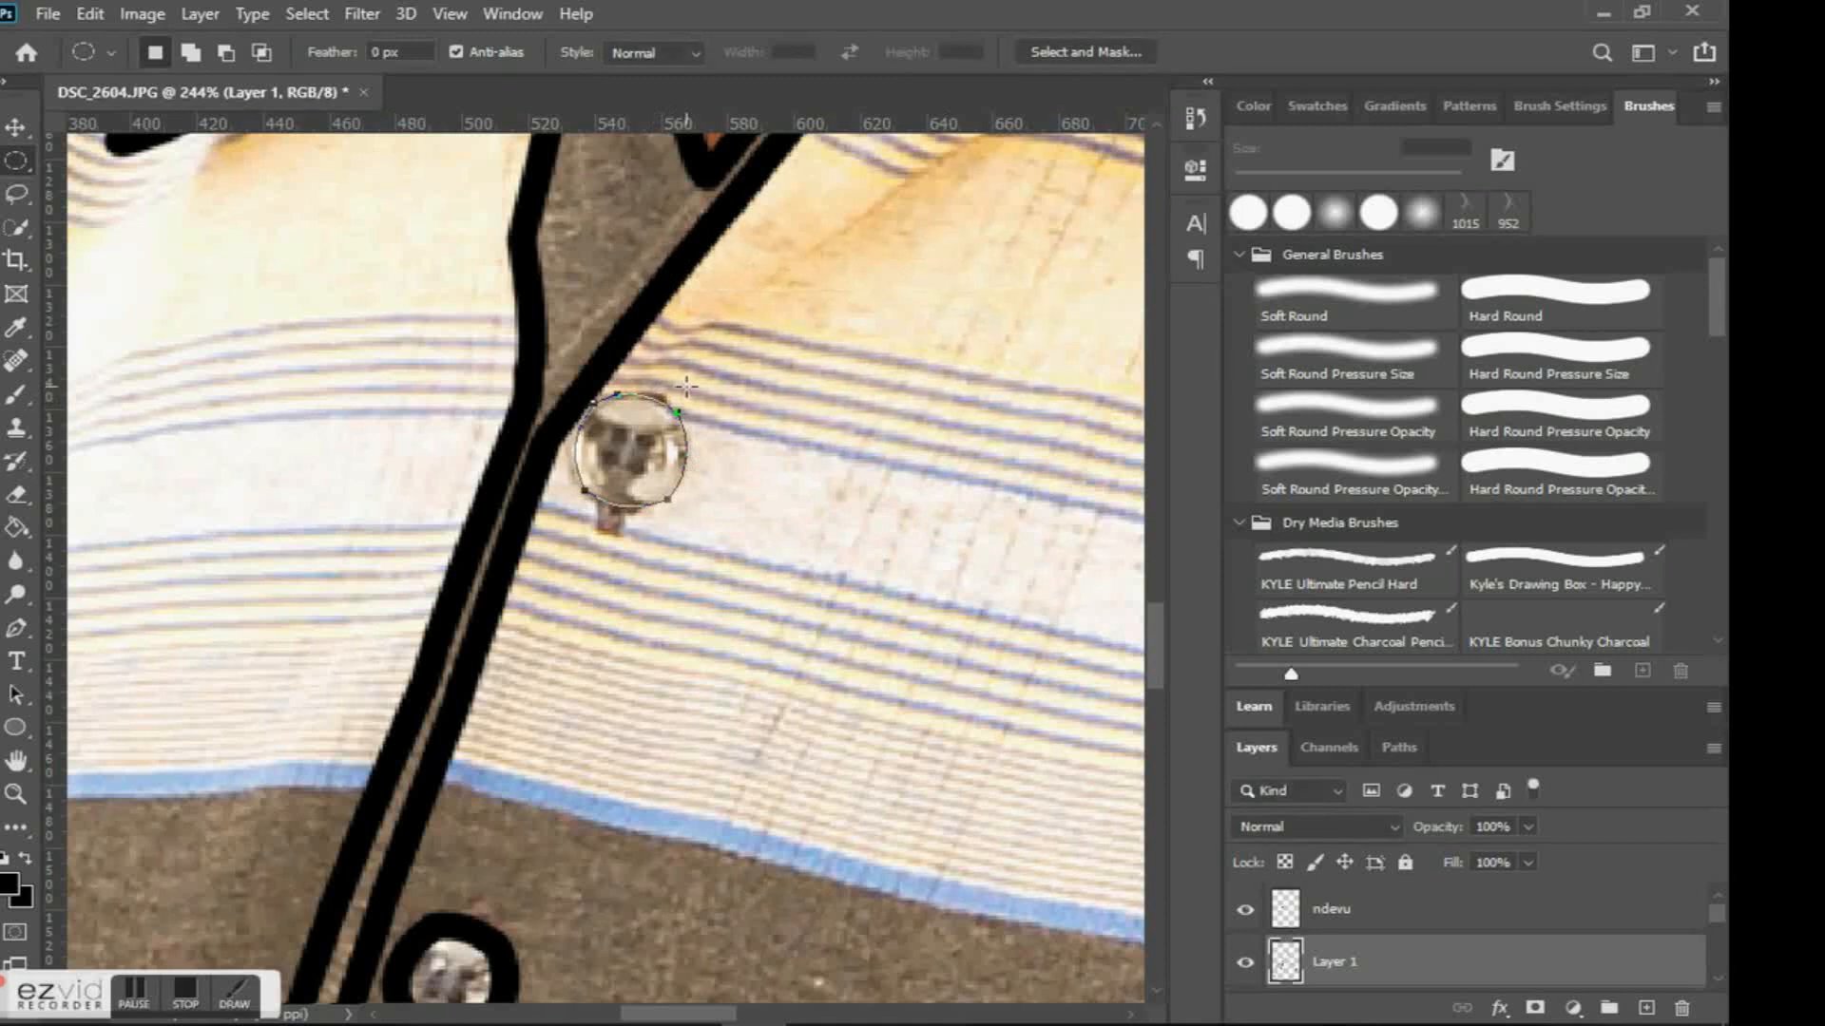
Stroke the upper button's path with the Brush using Simulate Pressure, and delete the path.
{"action": "key", "text": "p"}
{"action": "right_click", "coordinate": [756, 378]}
{"action": "left_click", "coordinate": [837, 538]}
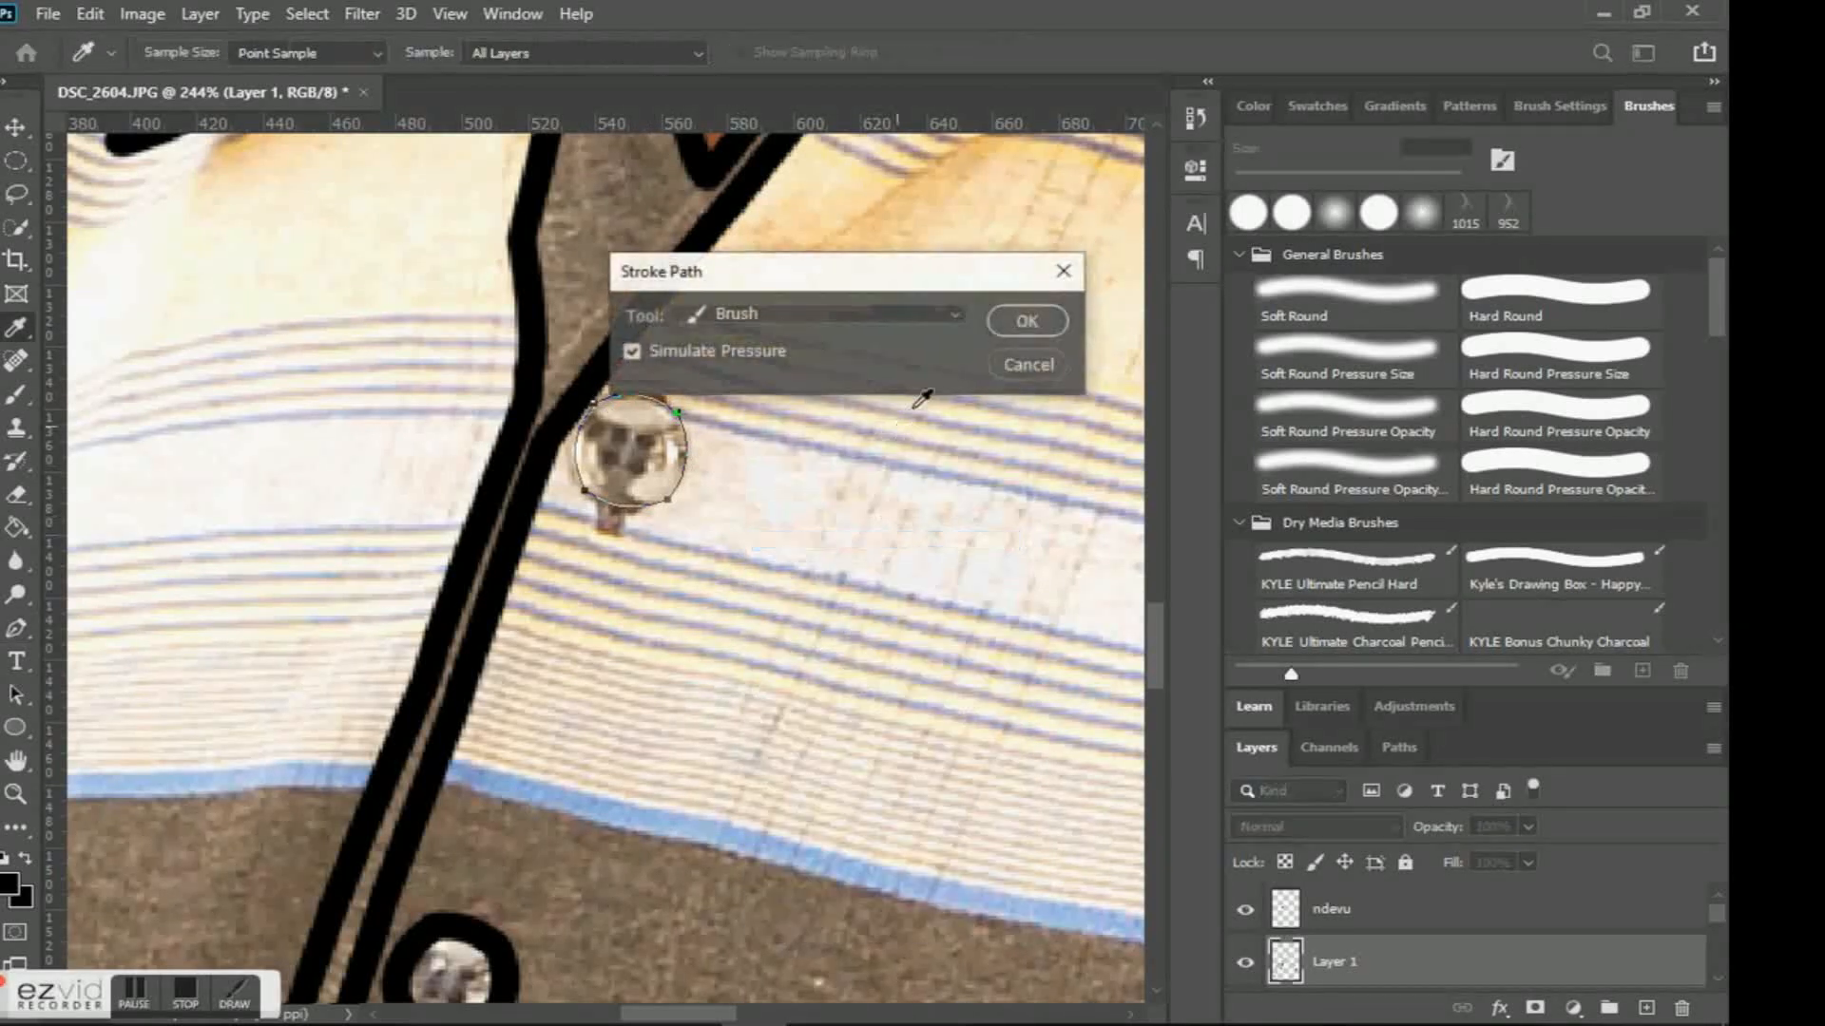
{"action": "key", "text": "Return"}
{"action": "right_click", "coordinate": [783, 354]}
{"action": "left_click", "coordinate": [823, 390]}
Draw a straight fold path from the collar's lower edge toward the upper shirt button and choose the Hard Round Pressure Size brush.
{"action": "scroll", "coordinate": [713, 423], "scroll_direction": "down", "scroll_amount": 10}
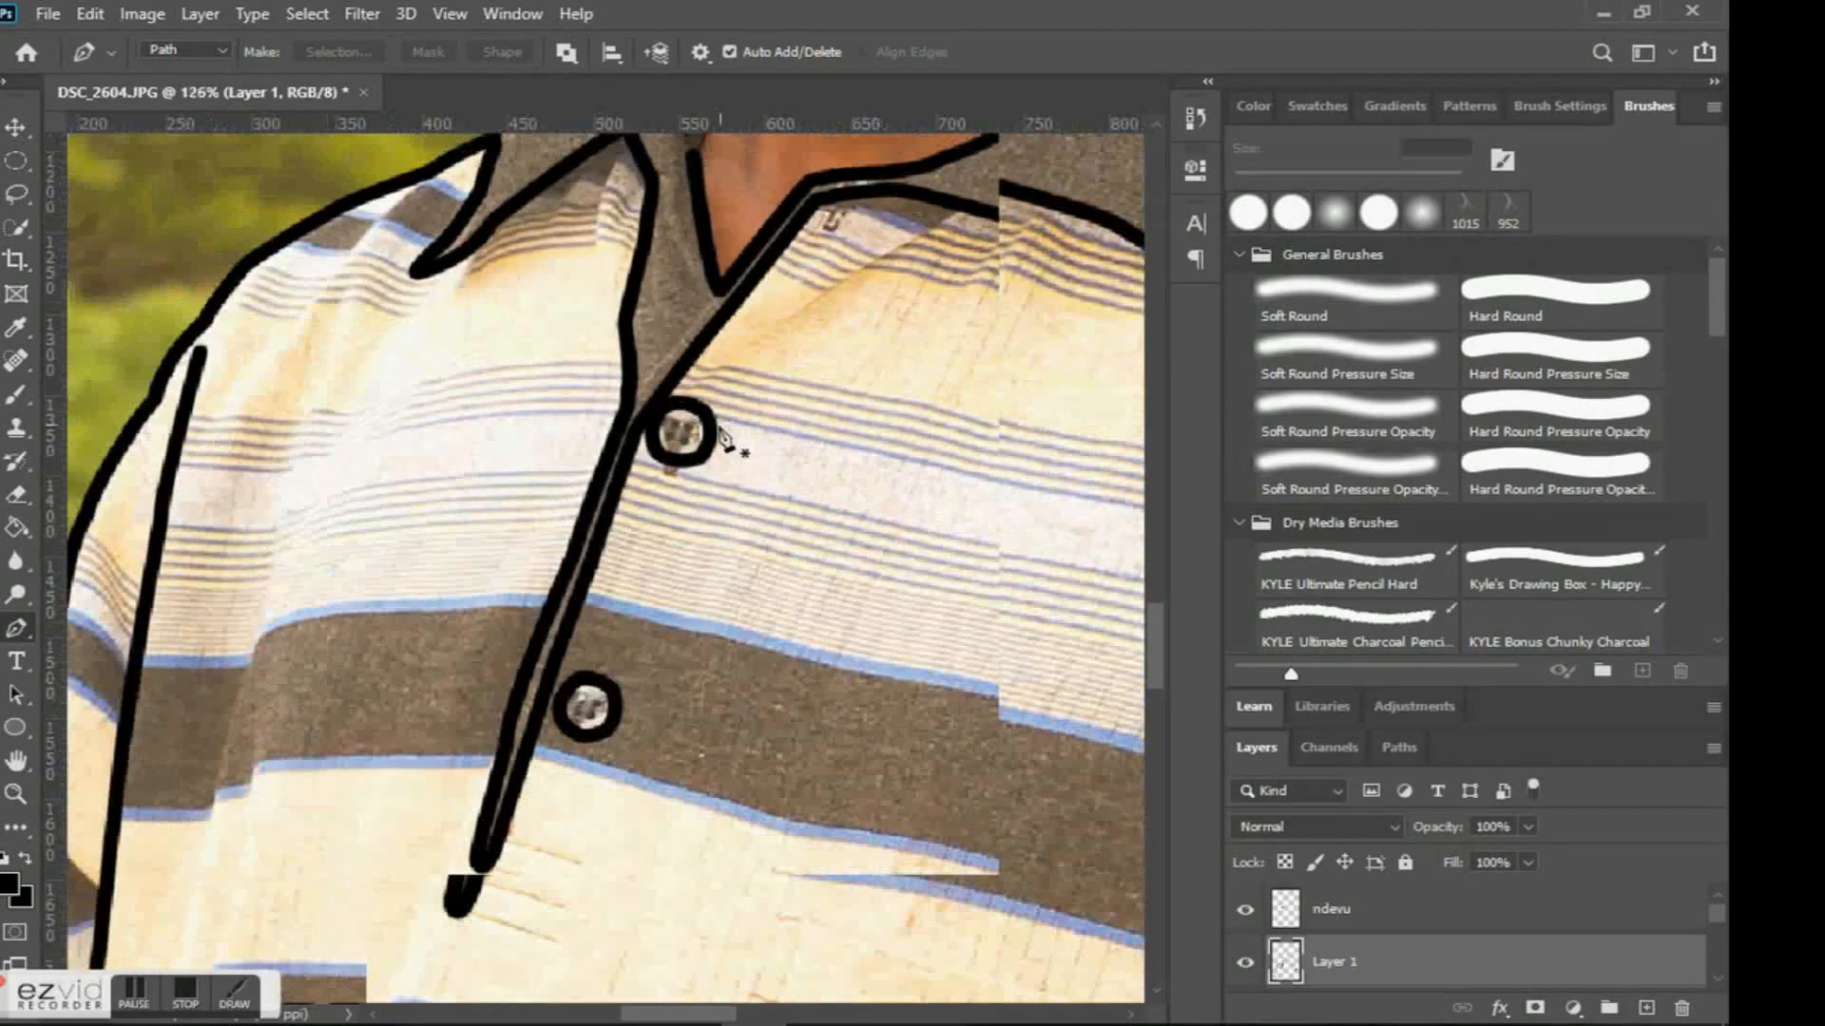
{"action": "scroll", "coordinate": [710, 430], "scroll_direction": "down", "scroll_amount": 2}
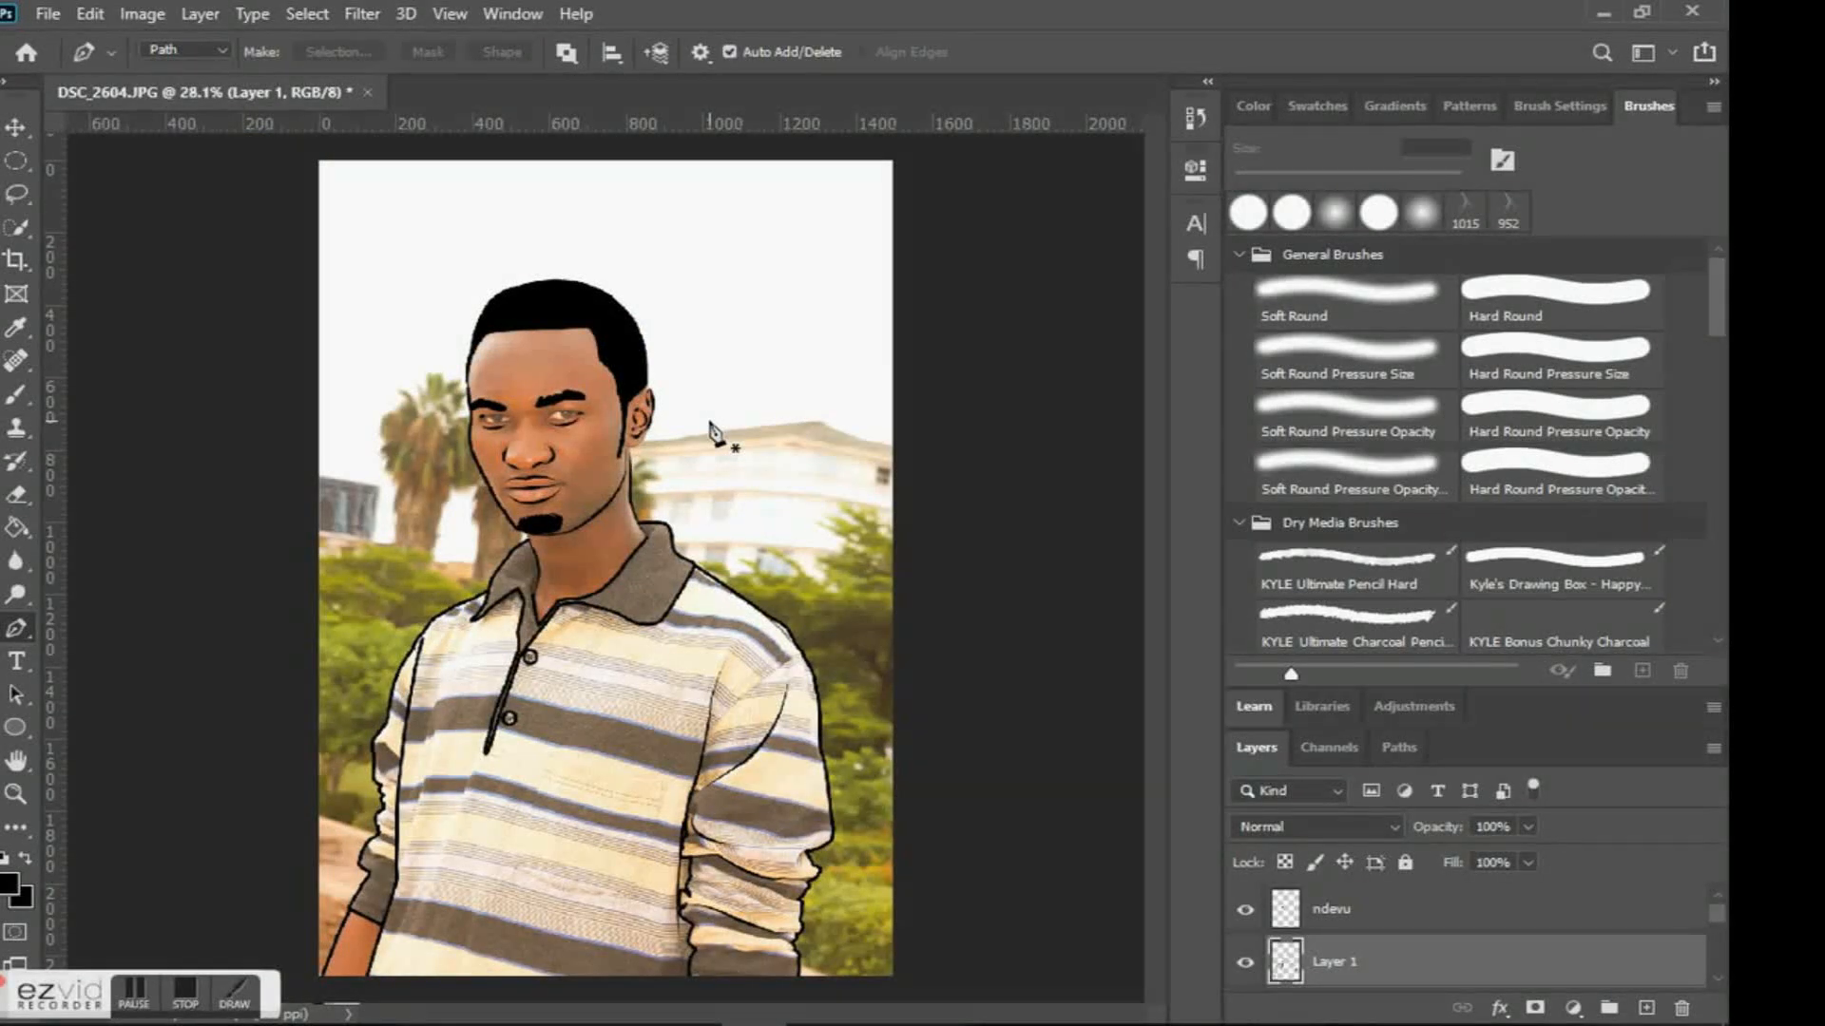
{"action": "scroll", "coordinate": [711, 430], "scroll_direction": "up", "scroll_amount": 6}
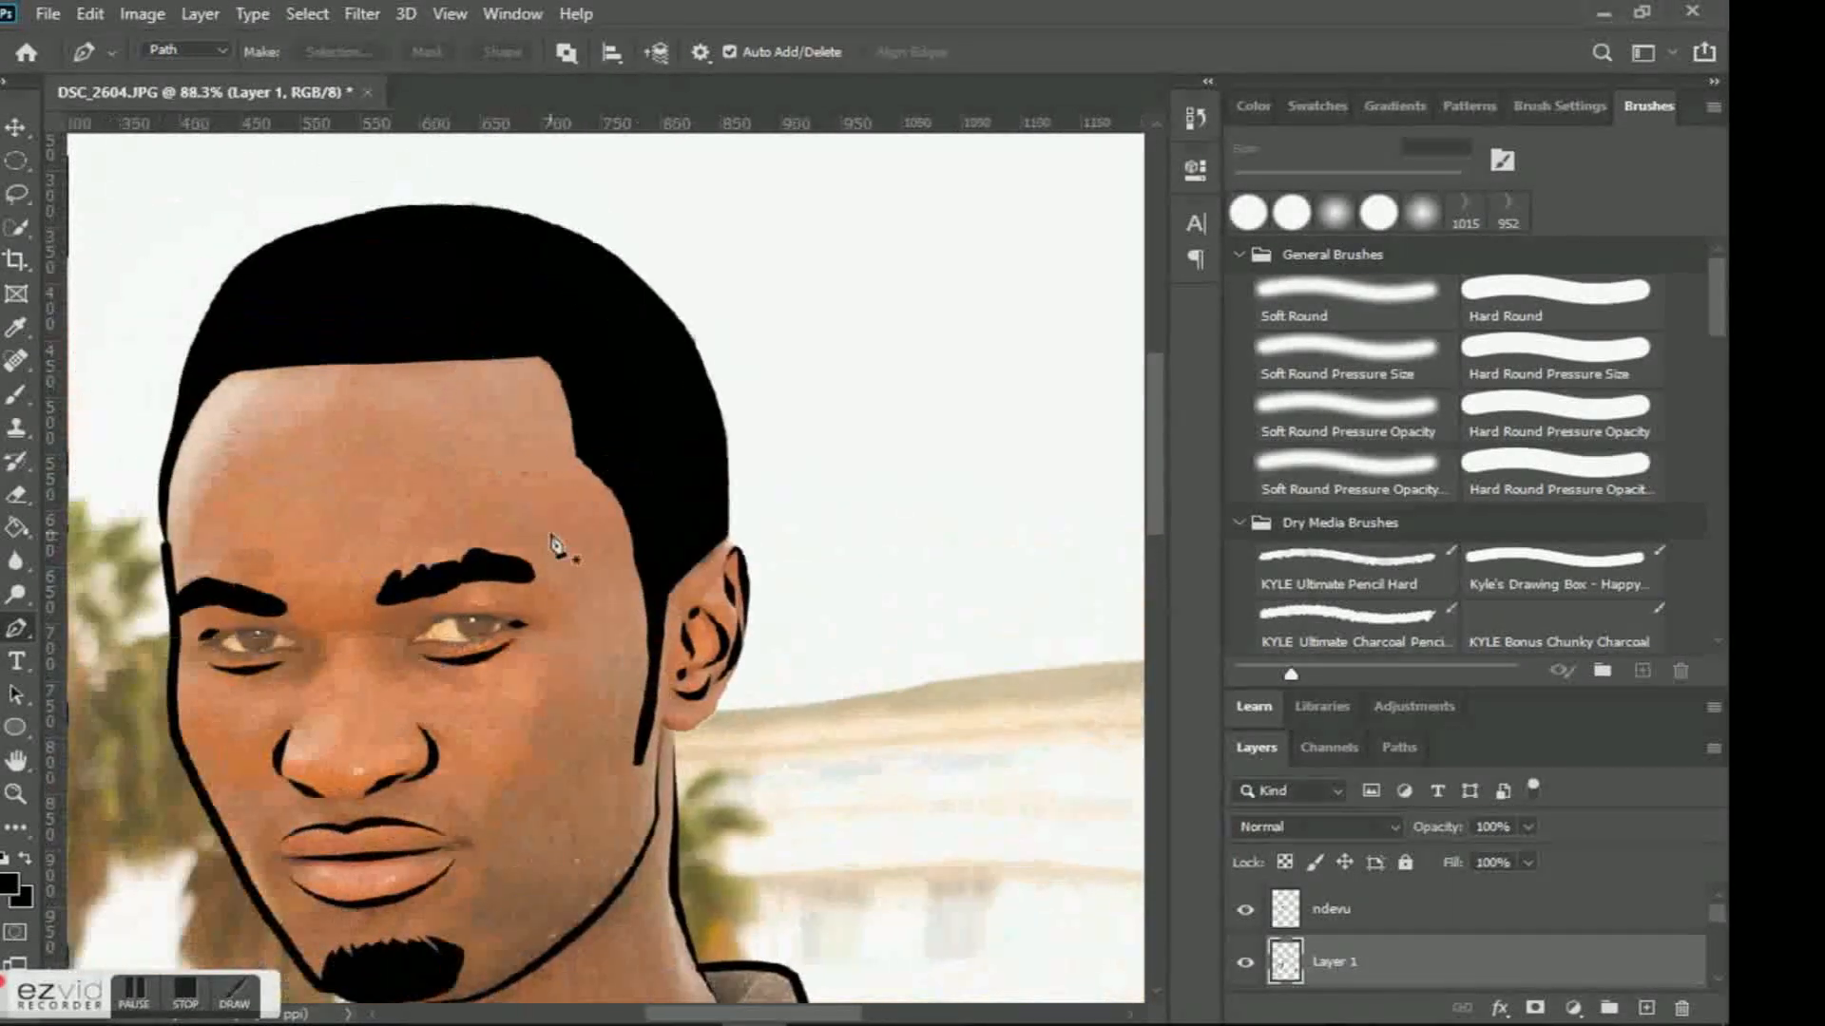
{"action": "scroll", "coordinate": [556, 532], "scroll_direction": "up", "scroll_amount": 5}
{"action": "scroll", "coordinate": [548, 552], "scroll_direction": "down", "scroll_amount": 10}
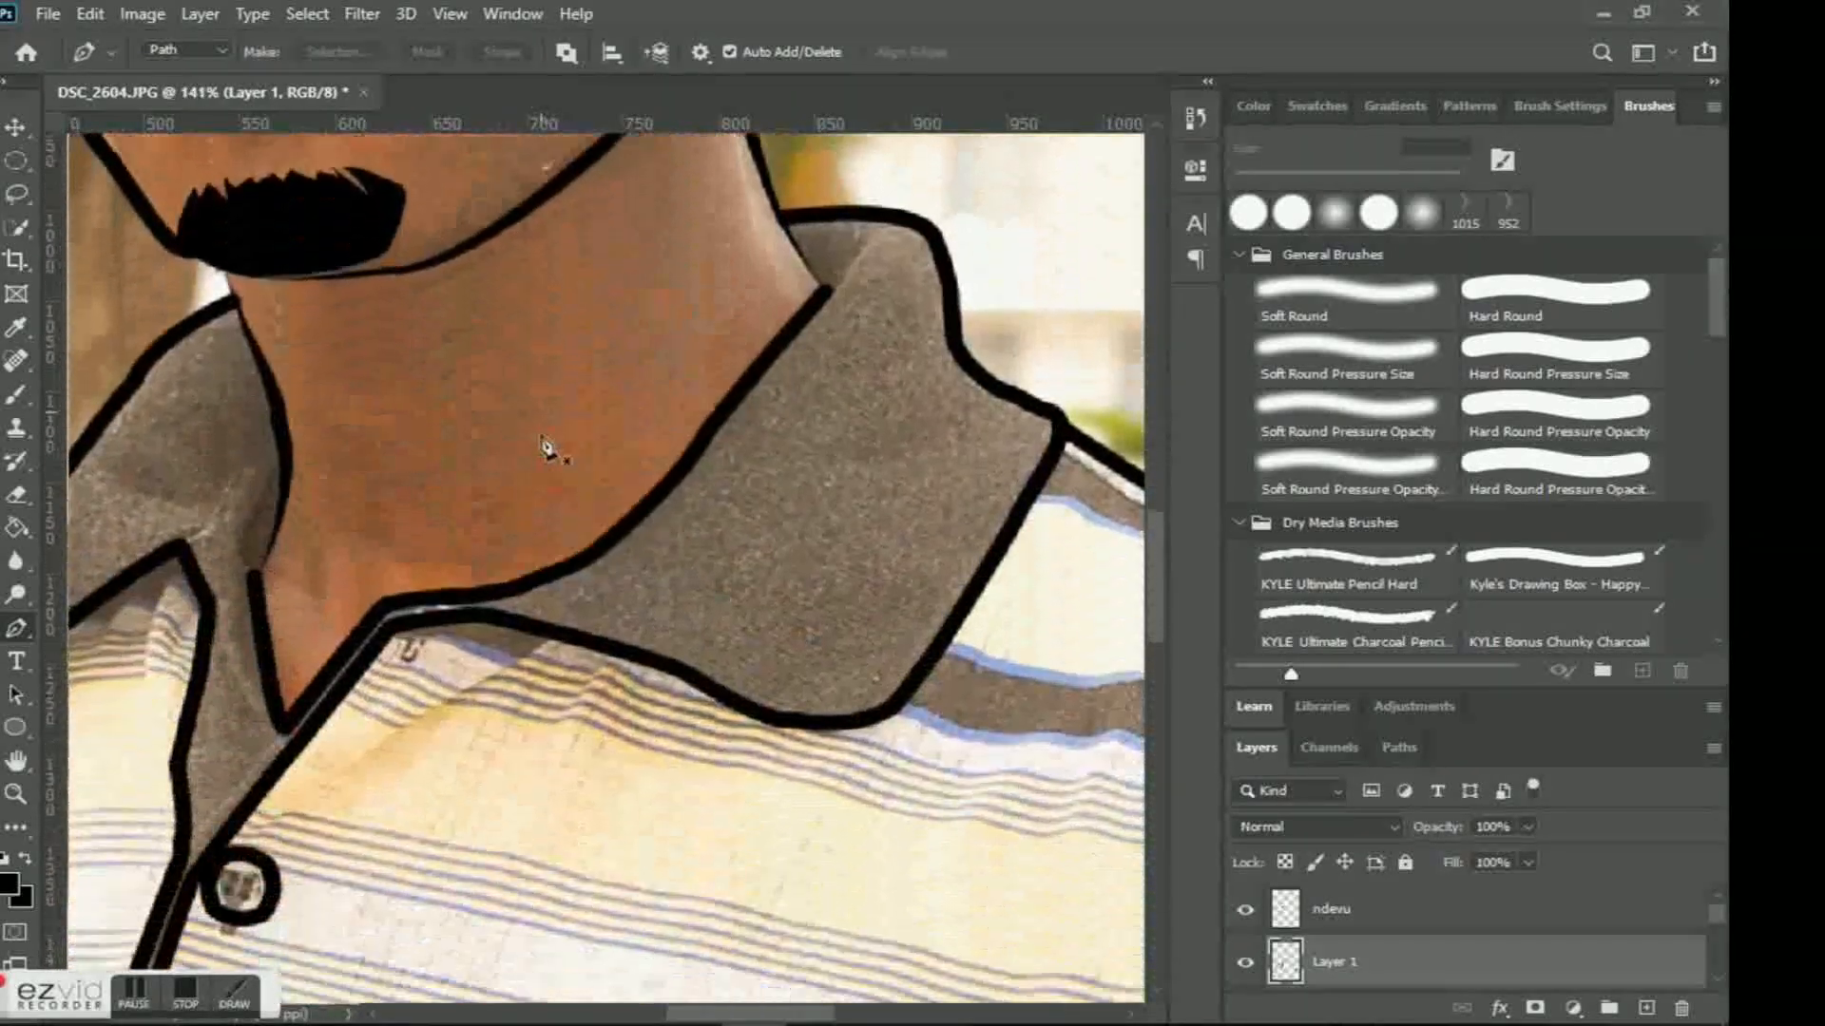
{"action": "scroll", "coordinate": [548, 448], "scroll_direction": "down", "scroll_amount": 3}
{"action": "left_click", "coordinate": [549, 473]}
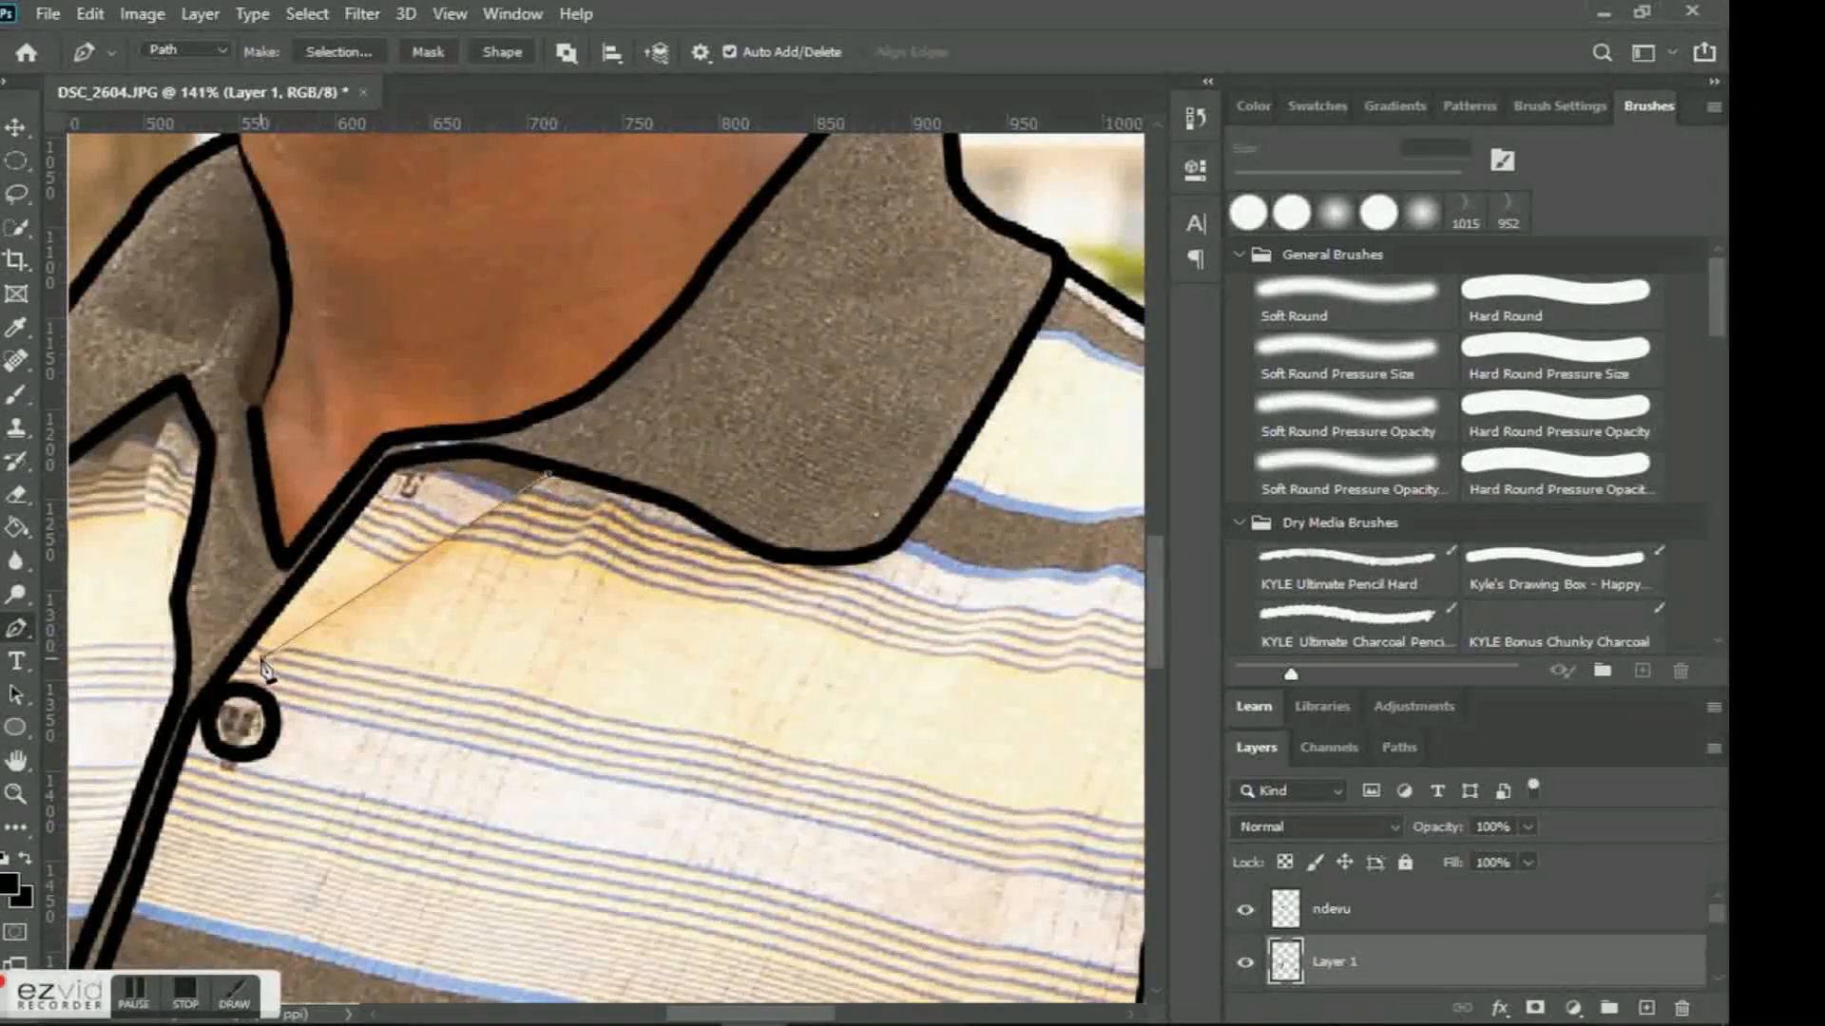
{"action": "left_click", "coordinate": [1555, 358]}
{"action": "key", "text": "p"}
Stroke the fold path below the collar with the Brush on Layer 1.
{"action": "right_click", "coordinate": [783, 462]}
{"action": "left_click", "coordinate": [868, 631]}
{"action": "left_click", "coordinate": [1021, 317]}
Draw a curved path along the crease across the rolled-up sleeve, ending at the sleeve's outer edge.
{"action": "scroll", "coordinate": [745, 501], "scroll_direction": "down", "scroll_amount": 8}
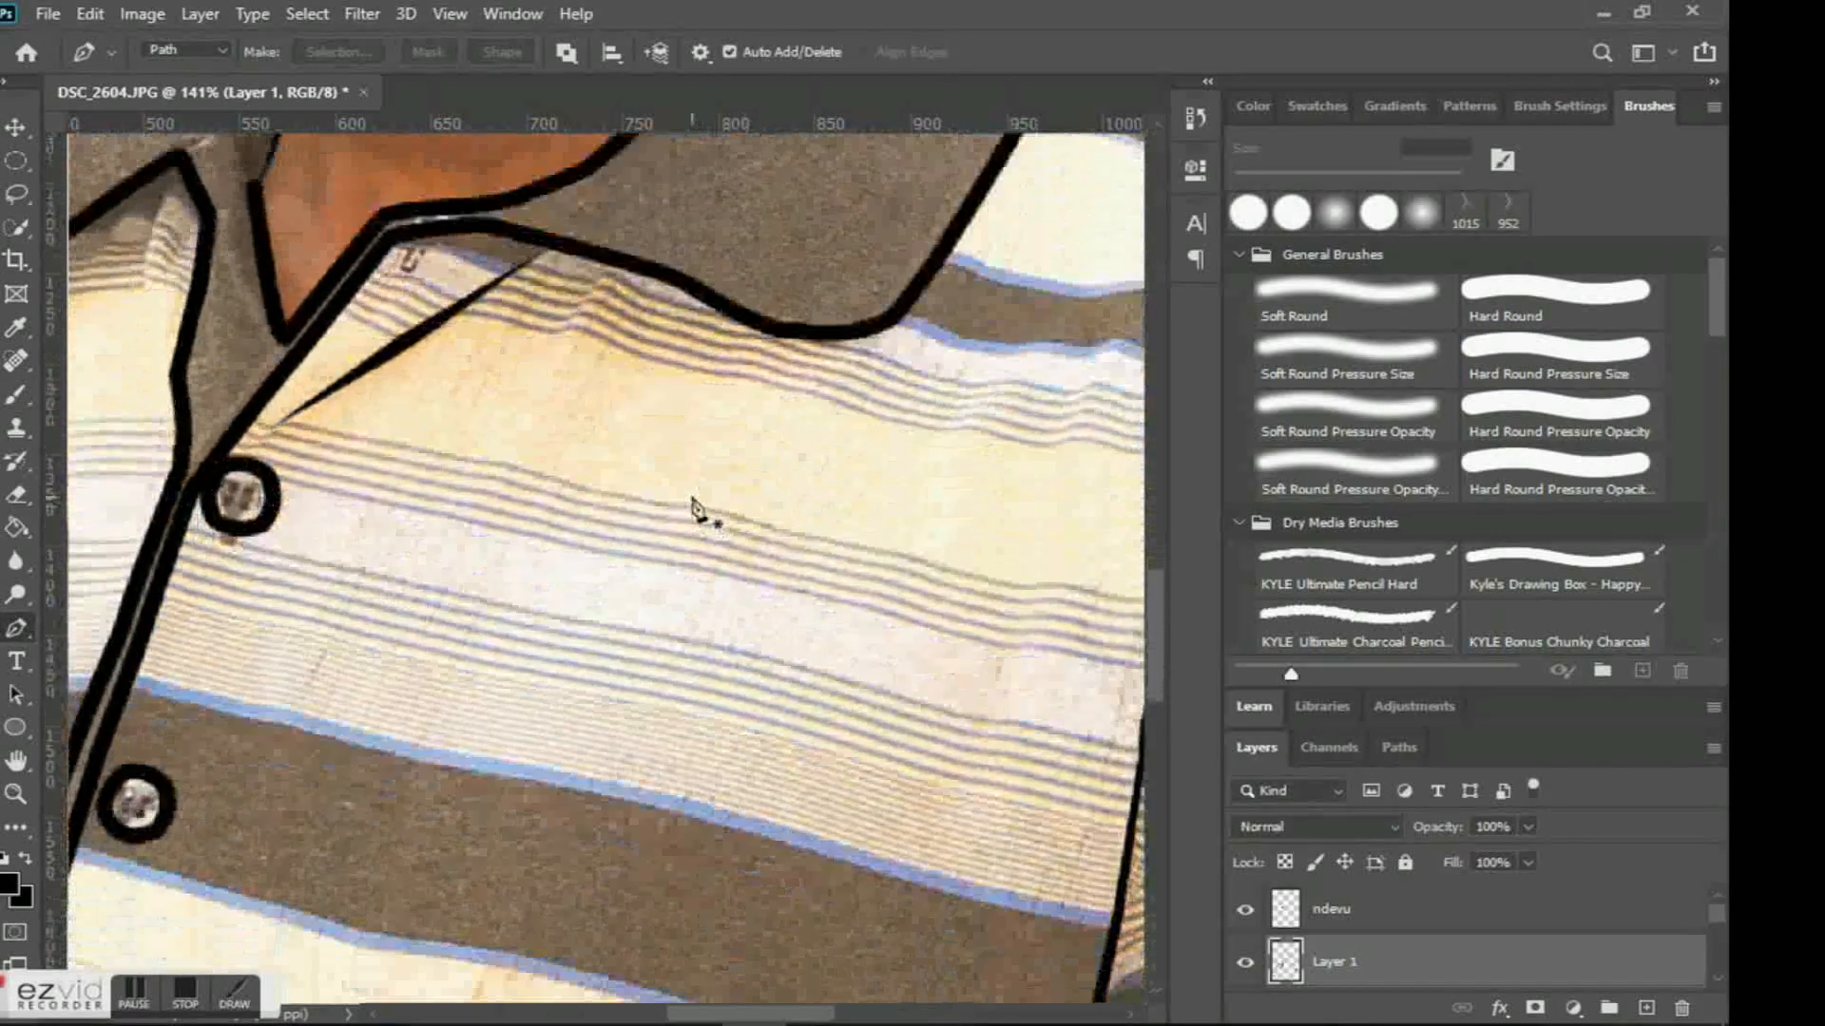
{"action": "scroll", "coordinate": [581, 521], "scroll_direction": "down", "scroll_amount": 2}
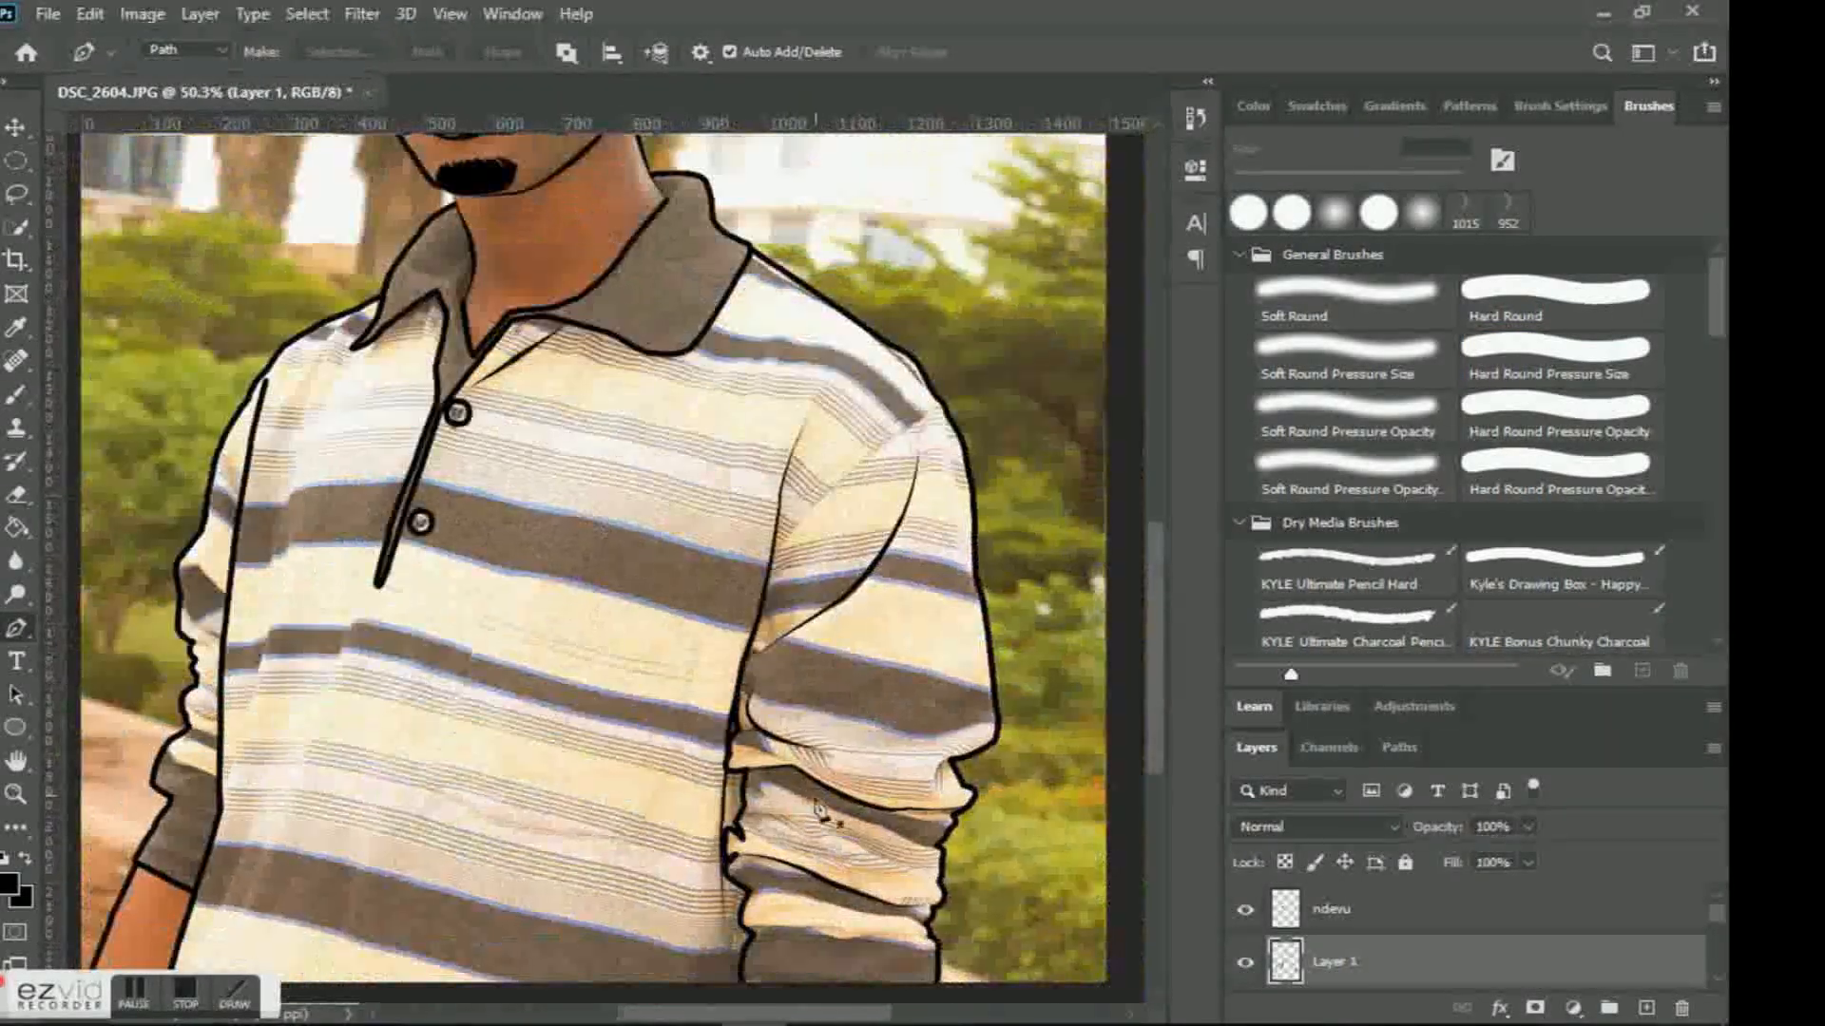
{"action": "scroll", "coordinate": [807, 799], "scroll_direction": "up", "scroll_amount": 6}
{"action": "left_click", "coordinate": [652, 670]}
{"action": "left_click_drag", "start_coordinate": [748, 722], "coordinate": [779, 718]}
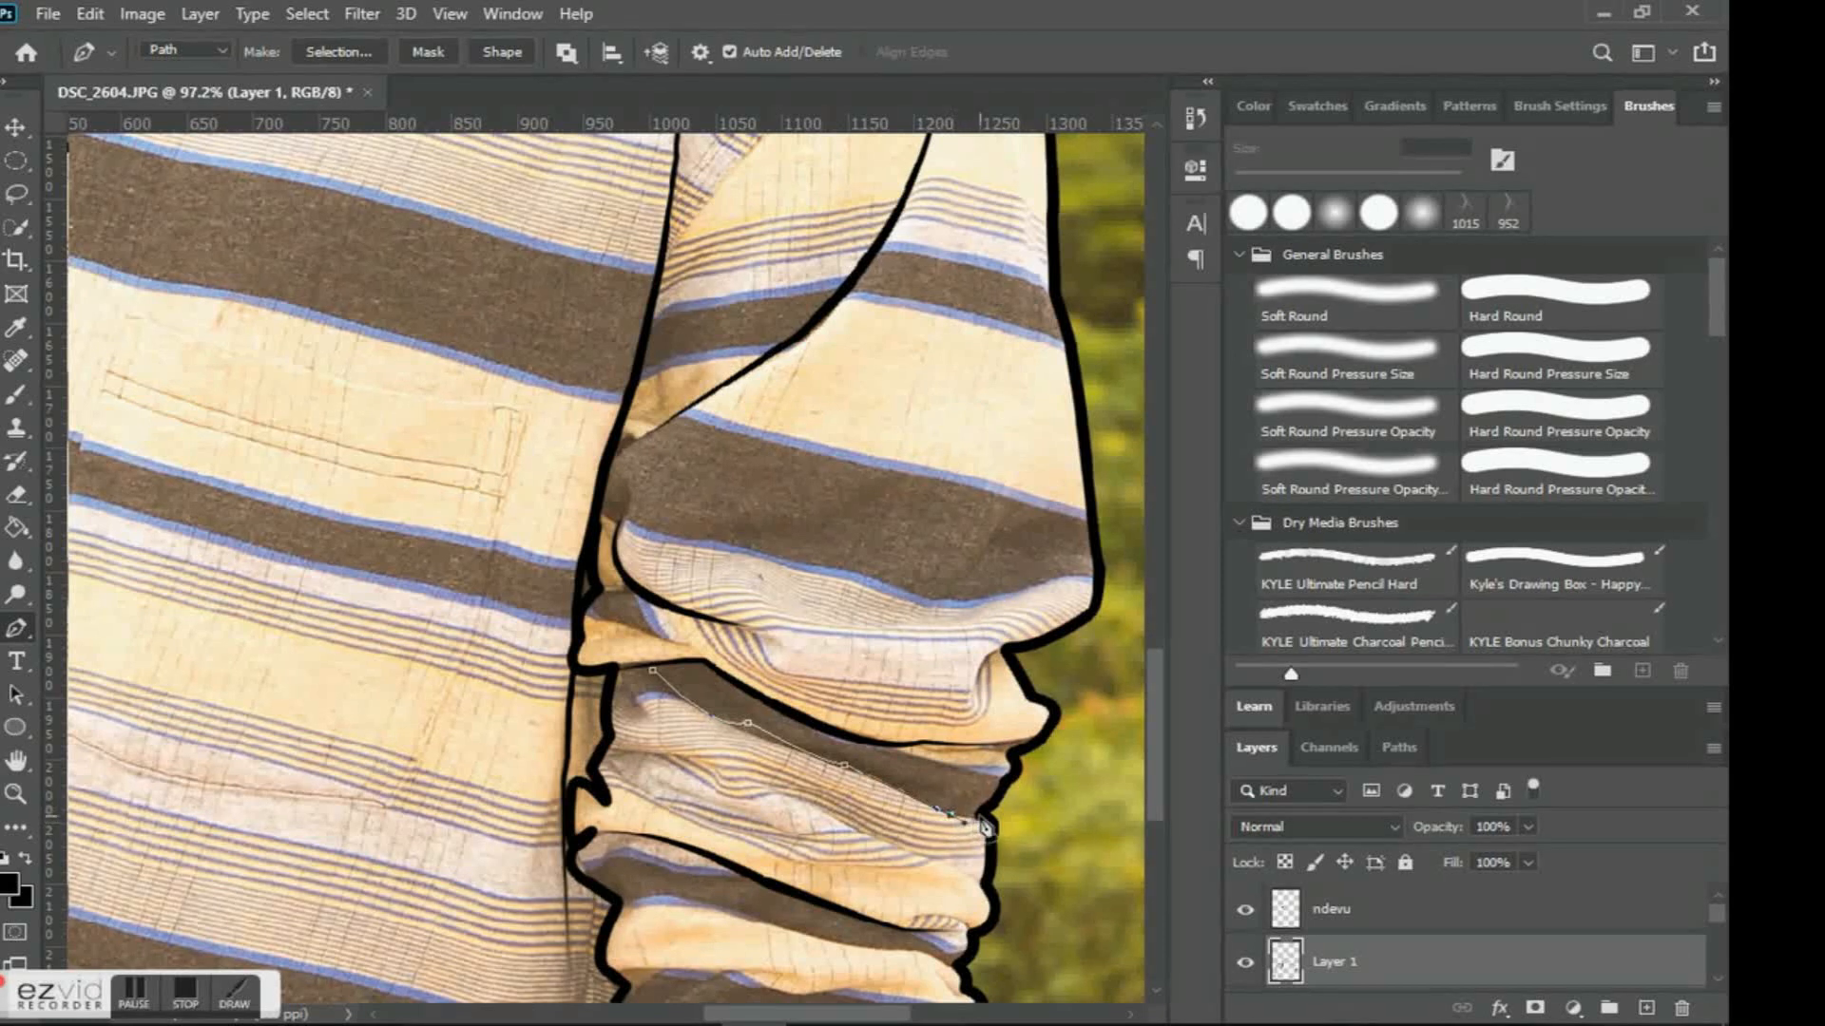
Stroke the sleeve crease path with the Brush on Layer 1 and delete the path.
{"action": "right_click", "coordinate": [930, 552]}
{"action": "left_click", "coordinate": [1022, 623]}
{"action": "left_click", "coordinate": [1030, 366]}
{"action": "right_click", "coordinate": [836, 297]}
{"action": "left_click", "coordinate": [903, 328]}
Trace the sides and curved bottom of the chest pocket with a Pen path.
{"action": "scroll", "coordinate": [816, 374], "scroll_direction": "down", "scroll_amount": 3}
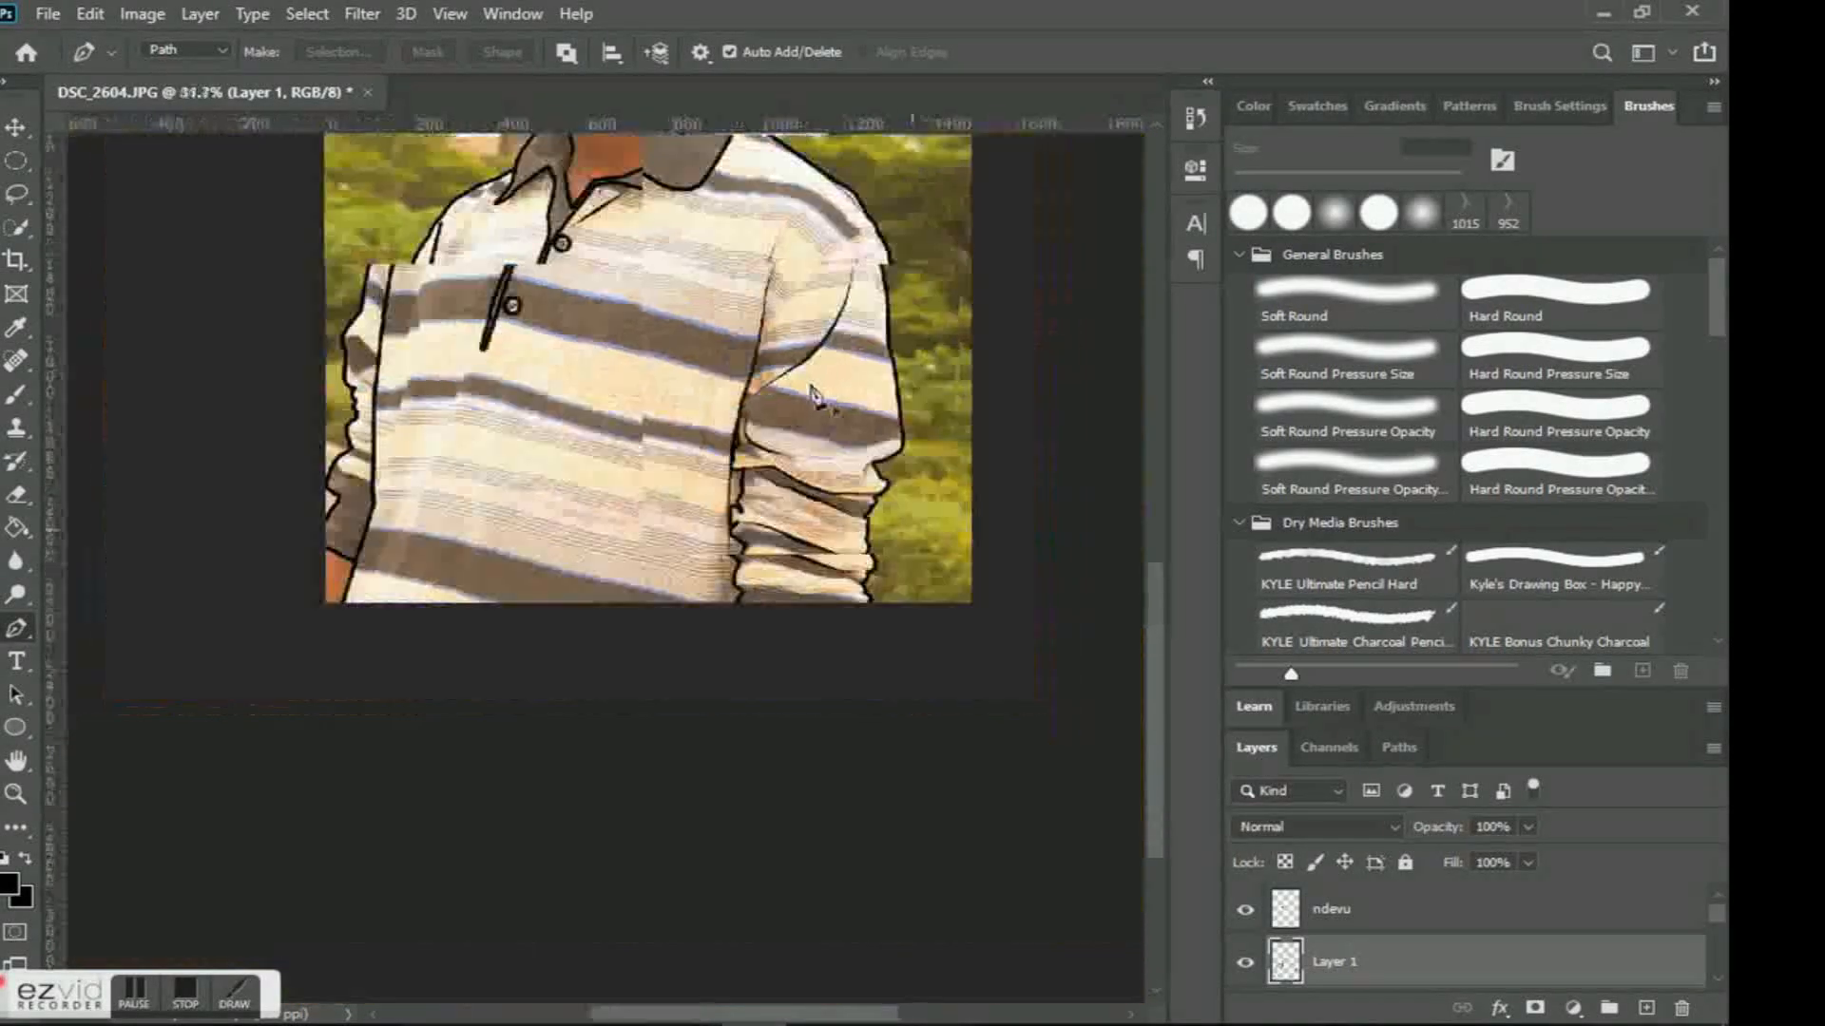
{"action": "scroll", "coordinate": [808, 361], "scroll_direction": "up", "scroll_amount": 1}
{"action": "scroll", "coordinate": [808, 361], "scroll_direction": "up", "scroll_amount": 1}
{"action": "scroll", "coordinate": [817, 323], "scroll_direction": "down", "scroll_amount": 2}
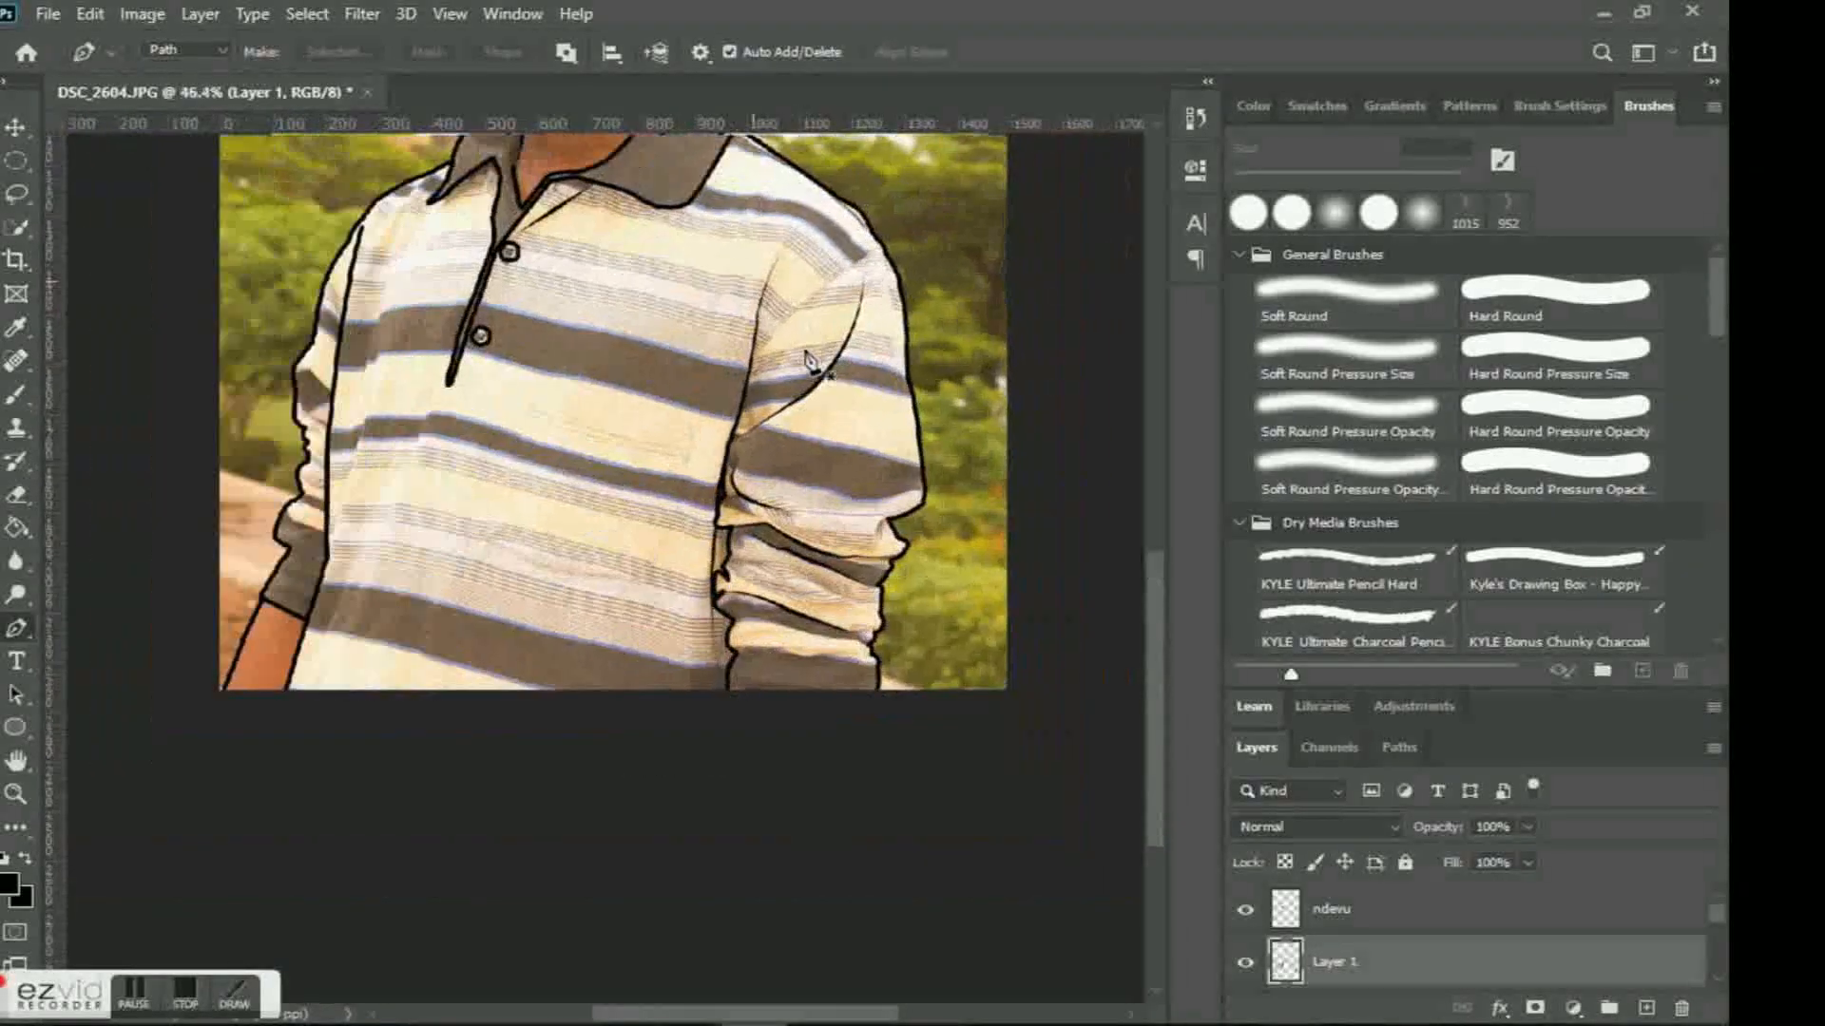
{"action": "scroll", "coordinate": [814, 346], "scroll_direction": "up", "scroll_amount": 3}
{"action": "scroll", "coordinate": [802, 361], "scroll_direction": "down", "scroll_amount": 4}
{"action": "scroll", "coordinate": [802, 314], "scroll_direction": "up", "scroll_amount": 2}
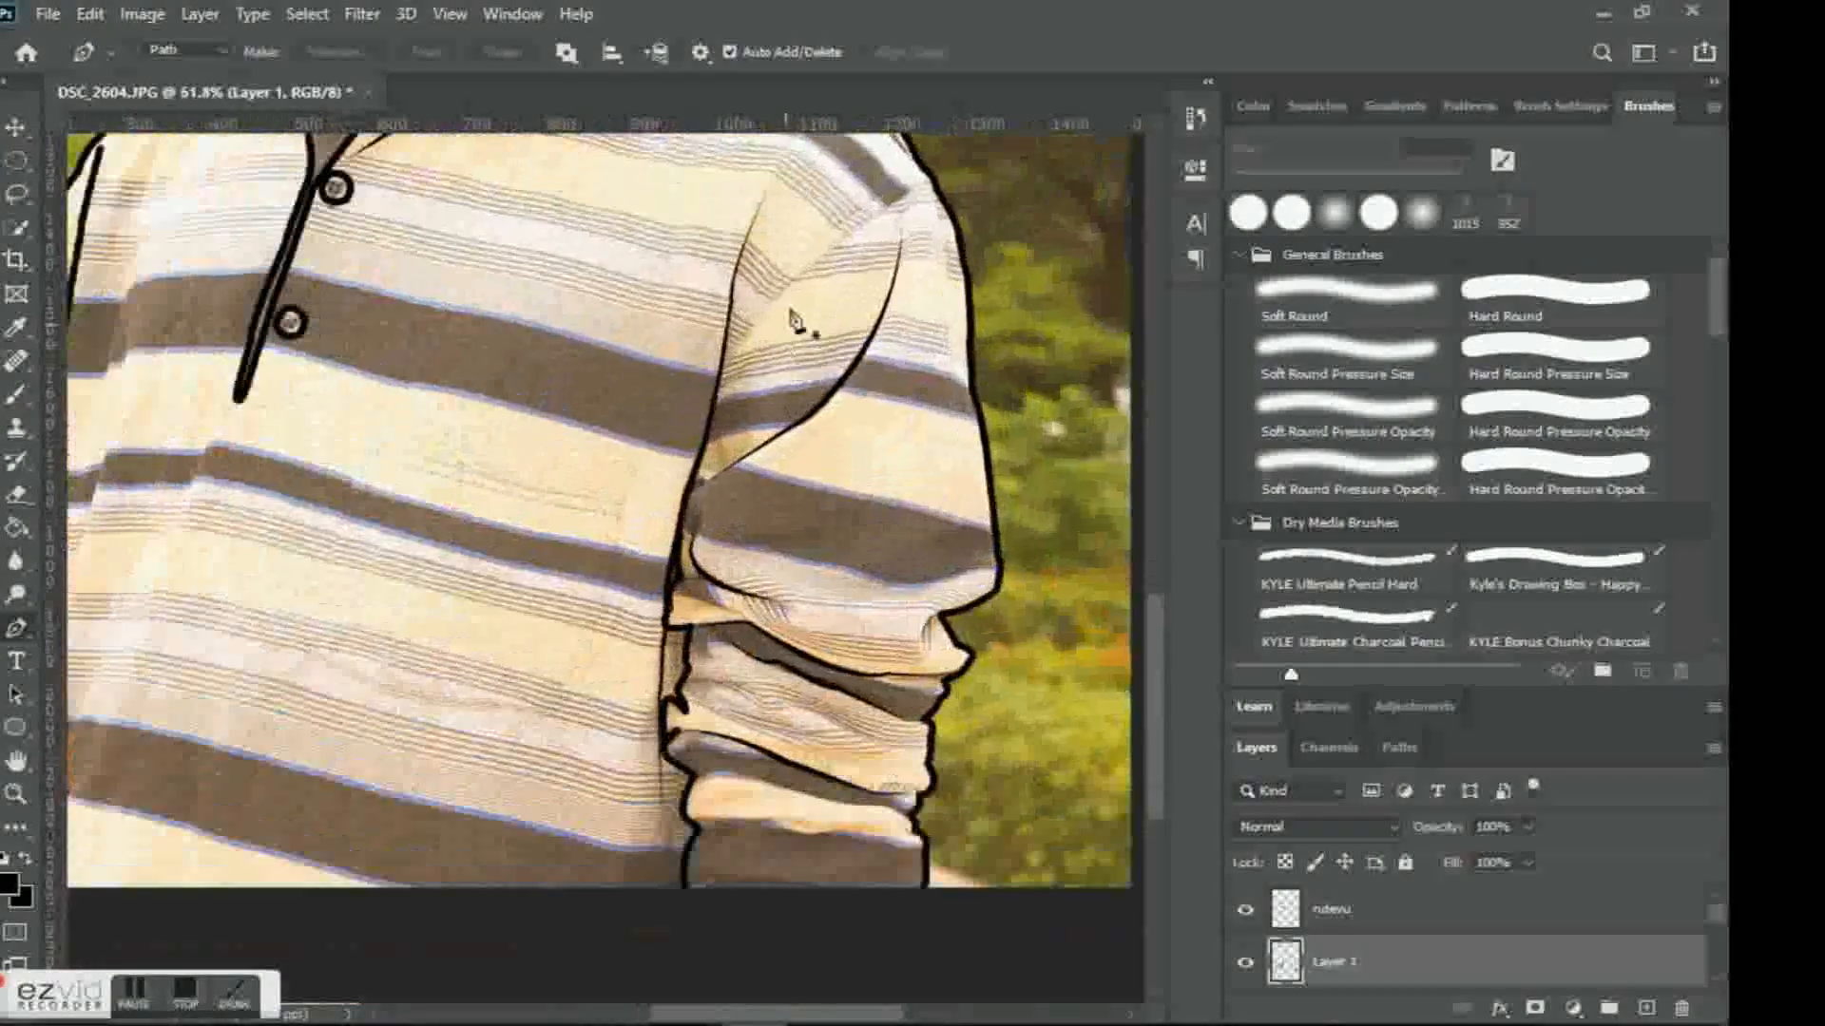
{"action": "left_click", "coordinate": [378, 401]}
{"action": "left_click_drag", "start_coordinate": [302, 639], "coordinate": [294, 666]}
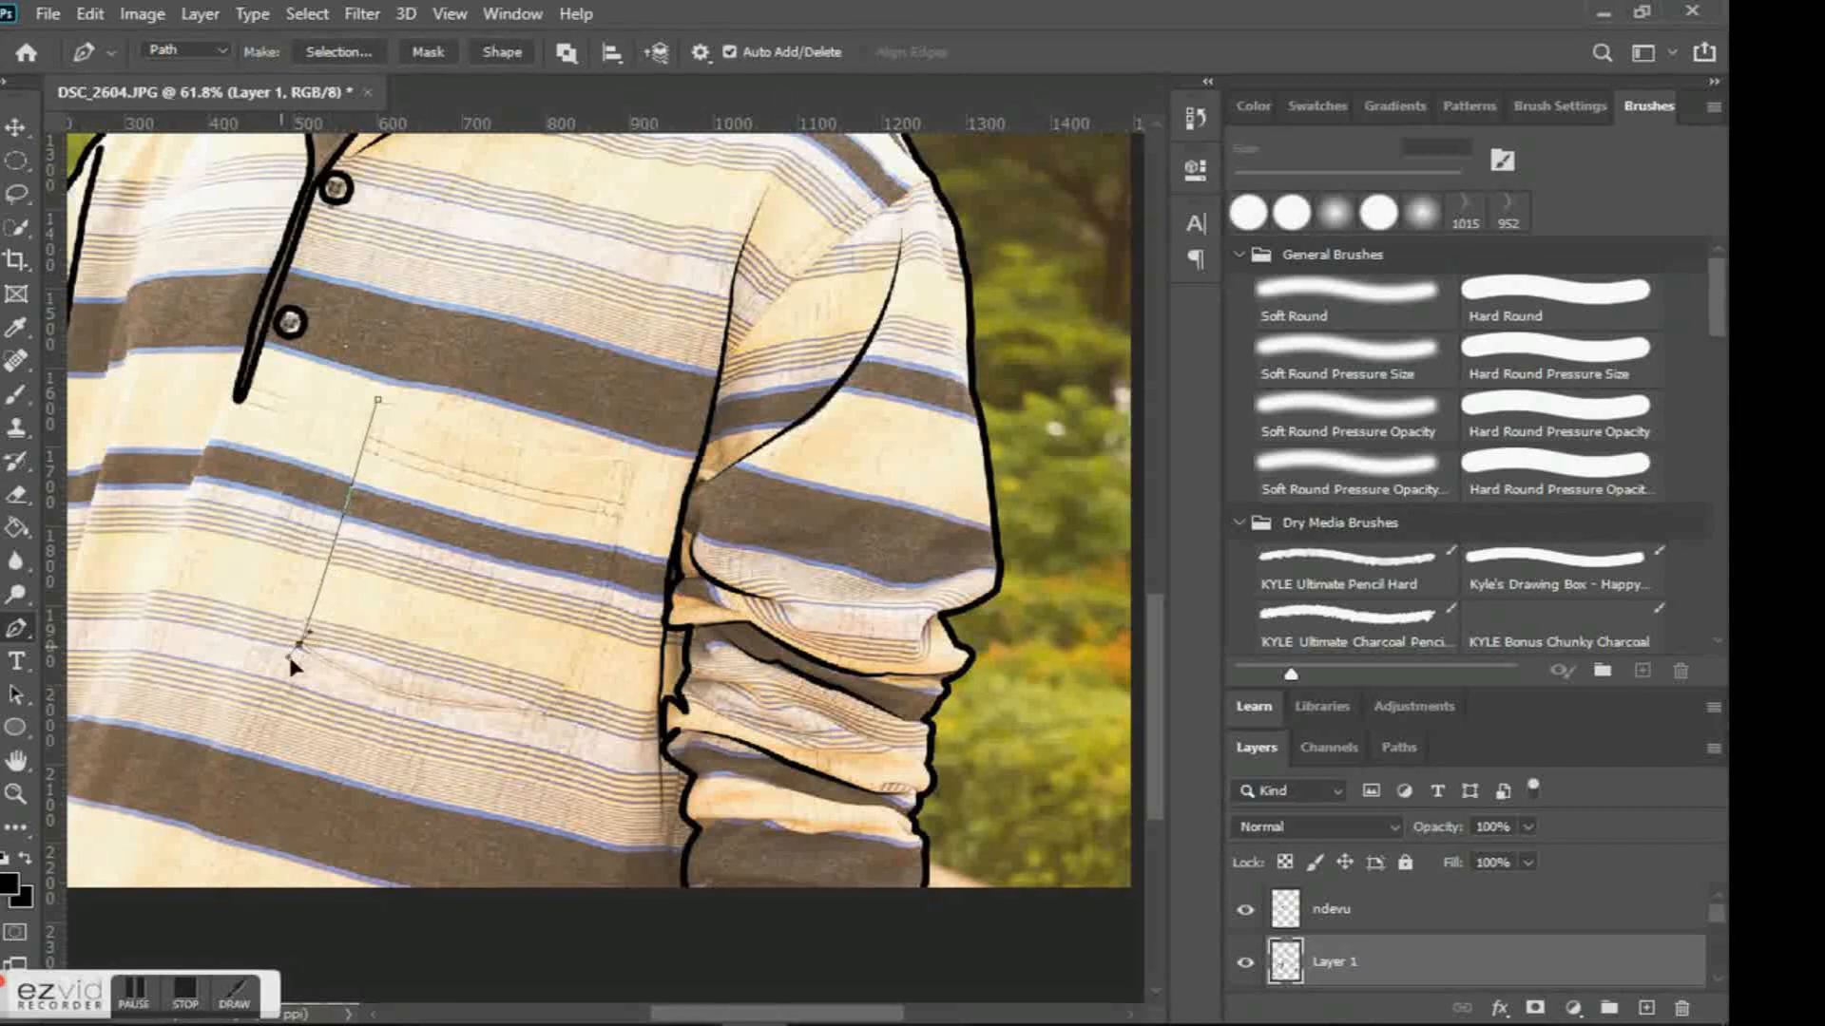
{"action": "left_click_drag", "start_coordinate": [461, 685], "coordinate": [457, 690]}
{"action": "left_click", "coordinate": [418, 696], "text": "alt"}
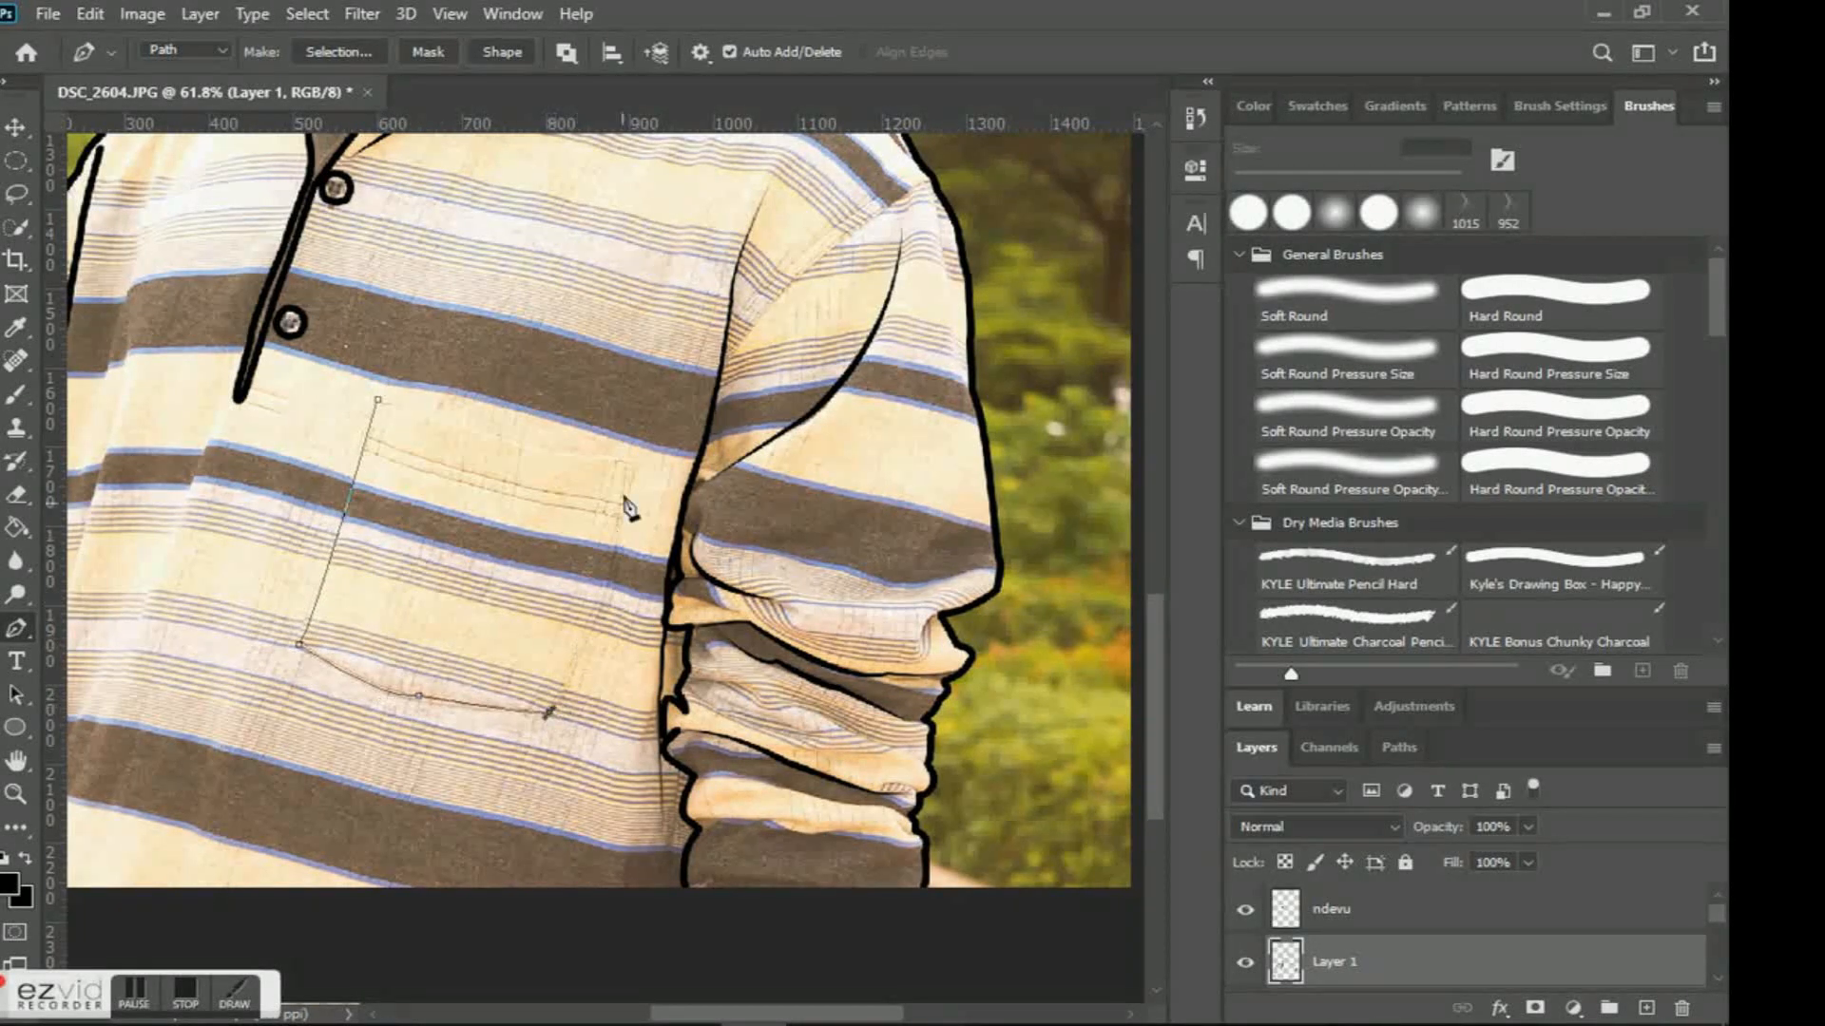
{"action": "mouse_move", "coordinate": [622, 528]}
{"action": "left_mouse_down"}
{"action": "mouse_move", "coordinate": [616, 466]}
{"action": "mouse_move", "coordinate": [623, 495]}
{"action": "left_mouse_up"}
Stroke the chest pocket outline with the Brush on Layer 1 and delete the path.
{"action": "right_click", "coordinate": [634, 466]}
{"action": "left_click", "coordinate": [677, 590]}
{"action": "left_click", "coordinate": [1027, 317]}
{"action": "right_click", "coordinate": [741, 442]}
{"action": "left_click", "coordinate": [873, 464]}
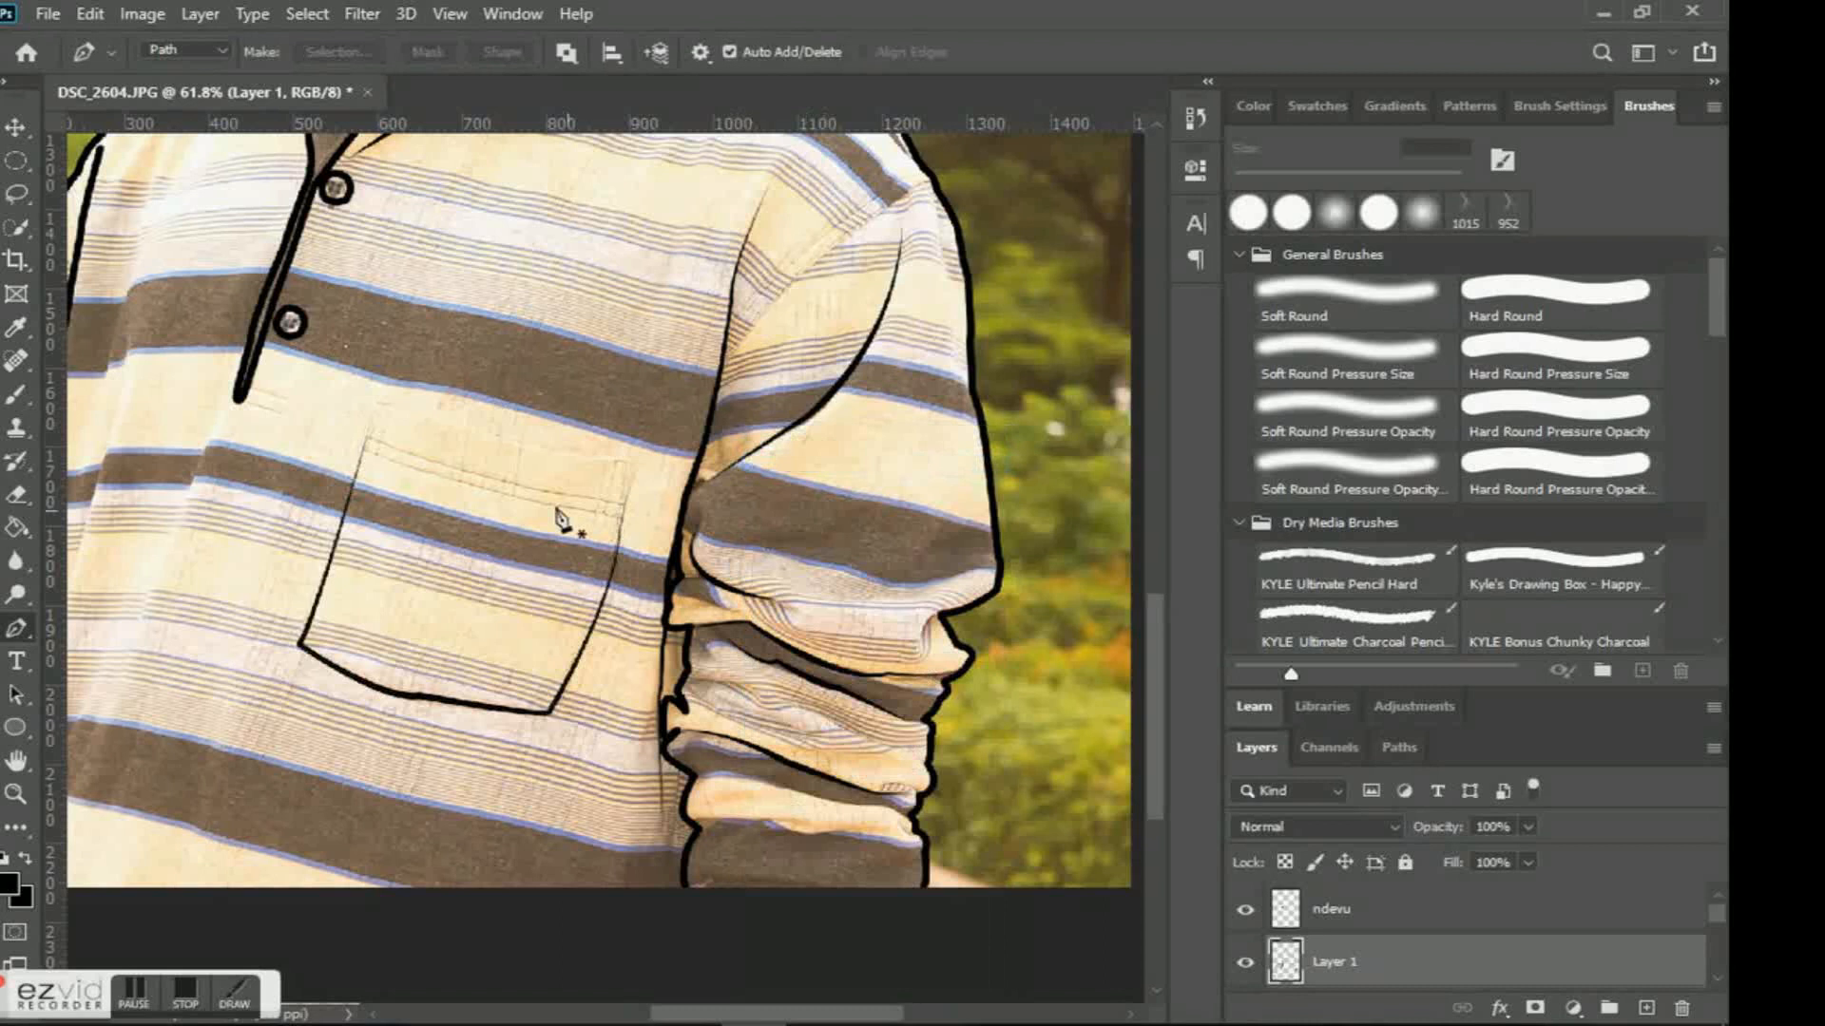
Trace the upper stitch line across the chest pocket as a curve, stroke it with the Brush, and delete the path.
{"action": "left_click", "coordinate": [368, 436]}
{"action": "left_click_drag", "start_coordinate": [614, 502], "coordinate": [704, 504]}
{"action": "right_click", "coordinate": [765, 369]}
{"action": "left_click", "coordinate": [837, 532]}
{"action": "left_click", "coordinate": [1032, 322]}
{"action": "right_click", "coordinate": [800, 359]}
{"action": "left_click", "coordinate": [893, 408]}
Trace a second stitch line just below the first one on the pocket, stroke it with the Brush, and delete the path.
{"action": "left_click", "coordinate": [365, 447]}
{"action": "left_click_drag", "start_coordinate": [618, 518], "coordinate": [808, 549]}
{"action": "right_click", "coordinate": [833, 382]}
{"action": "left_click", "coordinate": [912, 548]}
{"action": "left_click", "coordinate": [1031, 319]}
{"action": "right_click", "coordinate": [833, 339]}
{"action": "left_click", "coordinate": [932, 373]}
Trace the pocket's top edge as a curve, stroke it with the Brush using Simulate Pressure, and delete the path.
{"action": "scroll", "coordinate": [751, 390], "scroll_direction": "up", "scroll_amount": 1}
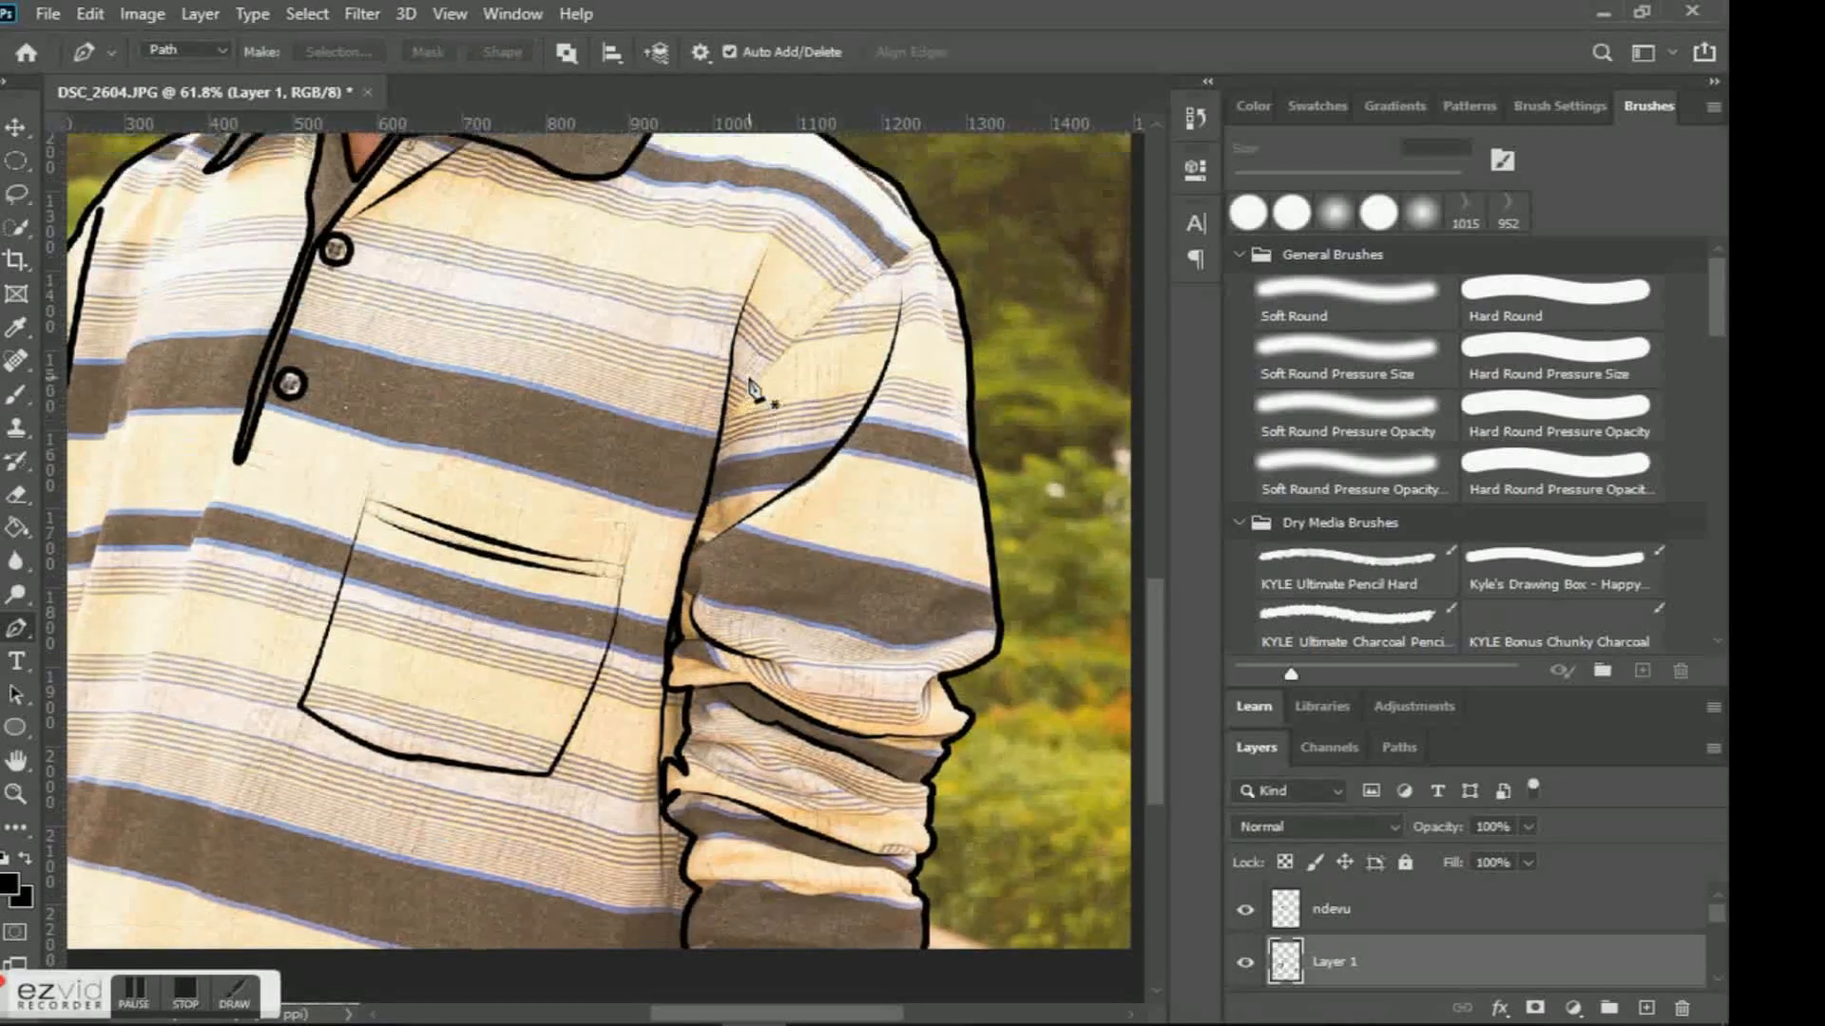
{"action": "left_click_drag", "start_coordinate": [377, 458], "coordinate": [392, 466]}
{"action": "key", "text": "ctrl+z"}
{"action": "left_click", "coordinate": [377, 459]}
{"action": "left_click_drag", "start_coordinate": [627, 522], "coordinate": [754, 539]}
{"action": "right_click", "coordinate": [662, 393]}
{"action": "left_click", "coordinate": [756, 568]}
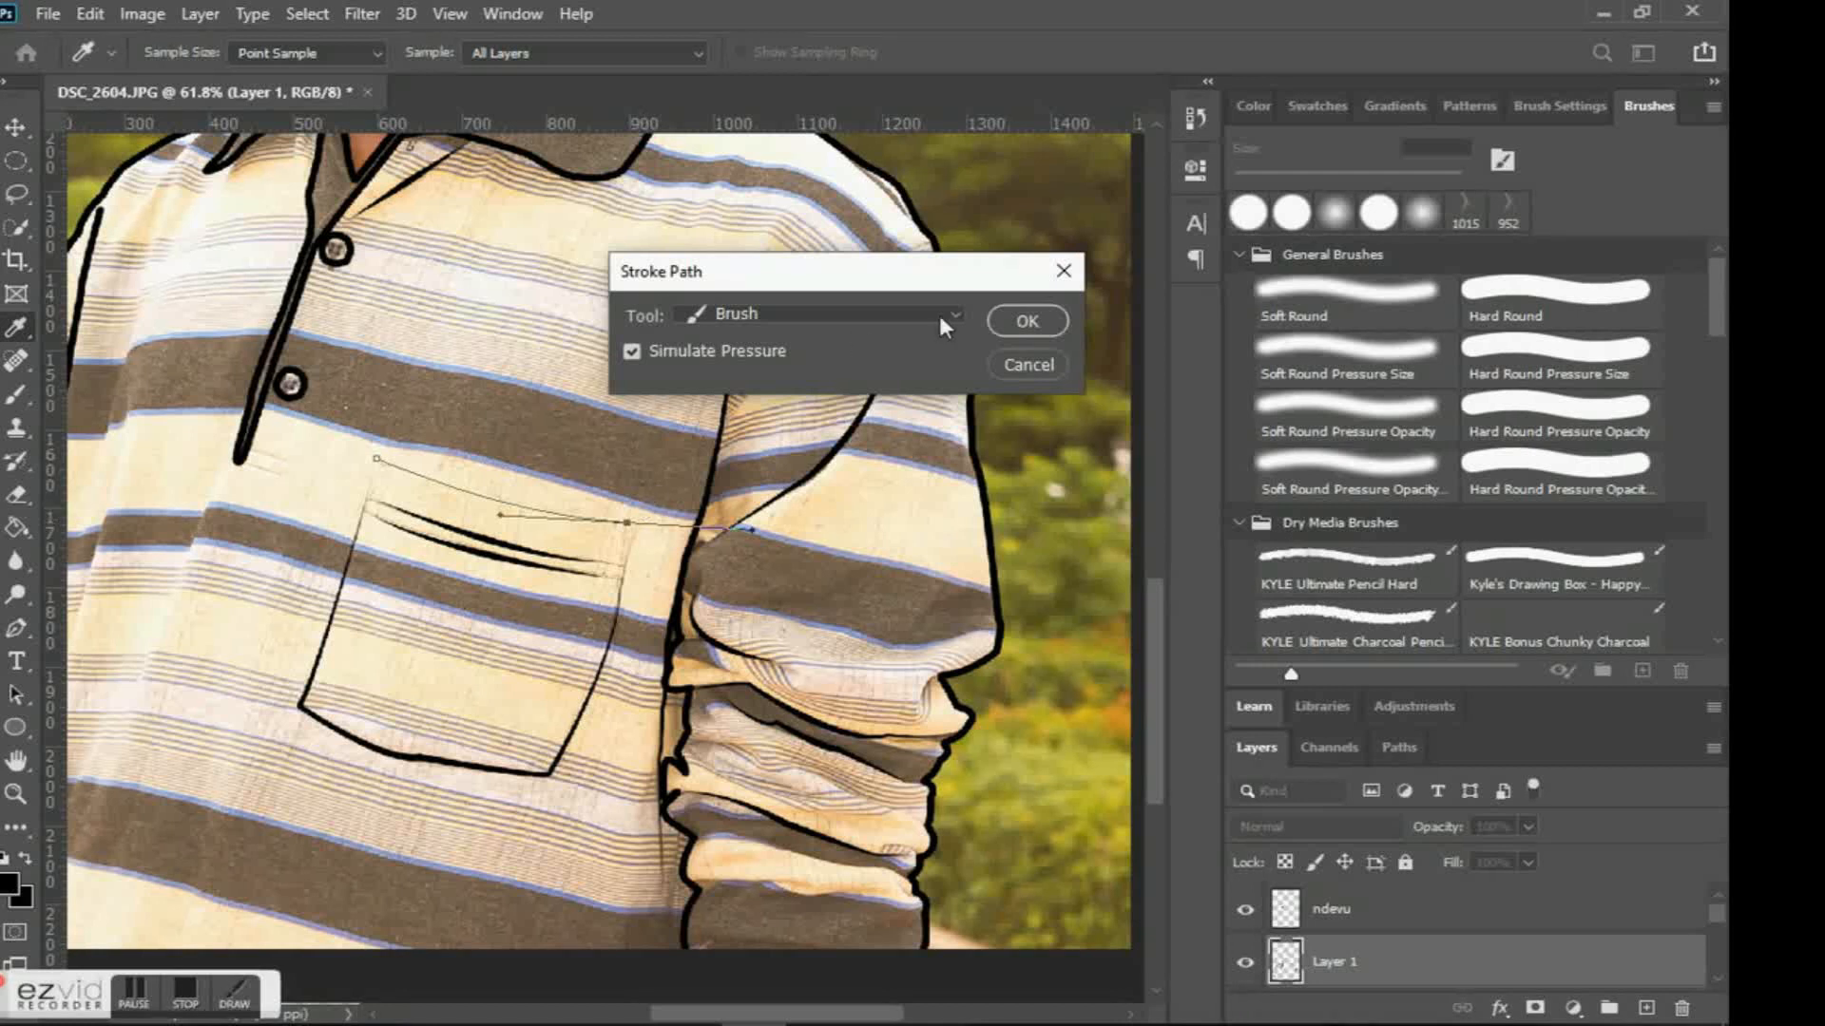
{"action": "key", "text": "Return"}
{"action": "right_click", "coordinate": [686, 290]}
{"action": "left_click", "coordinate": [760, 351]}
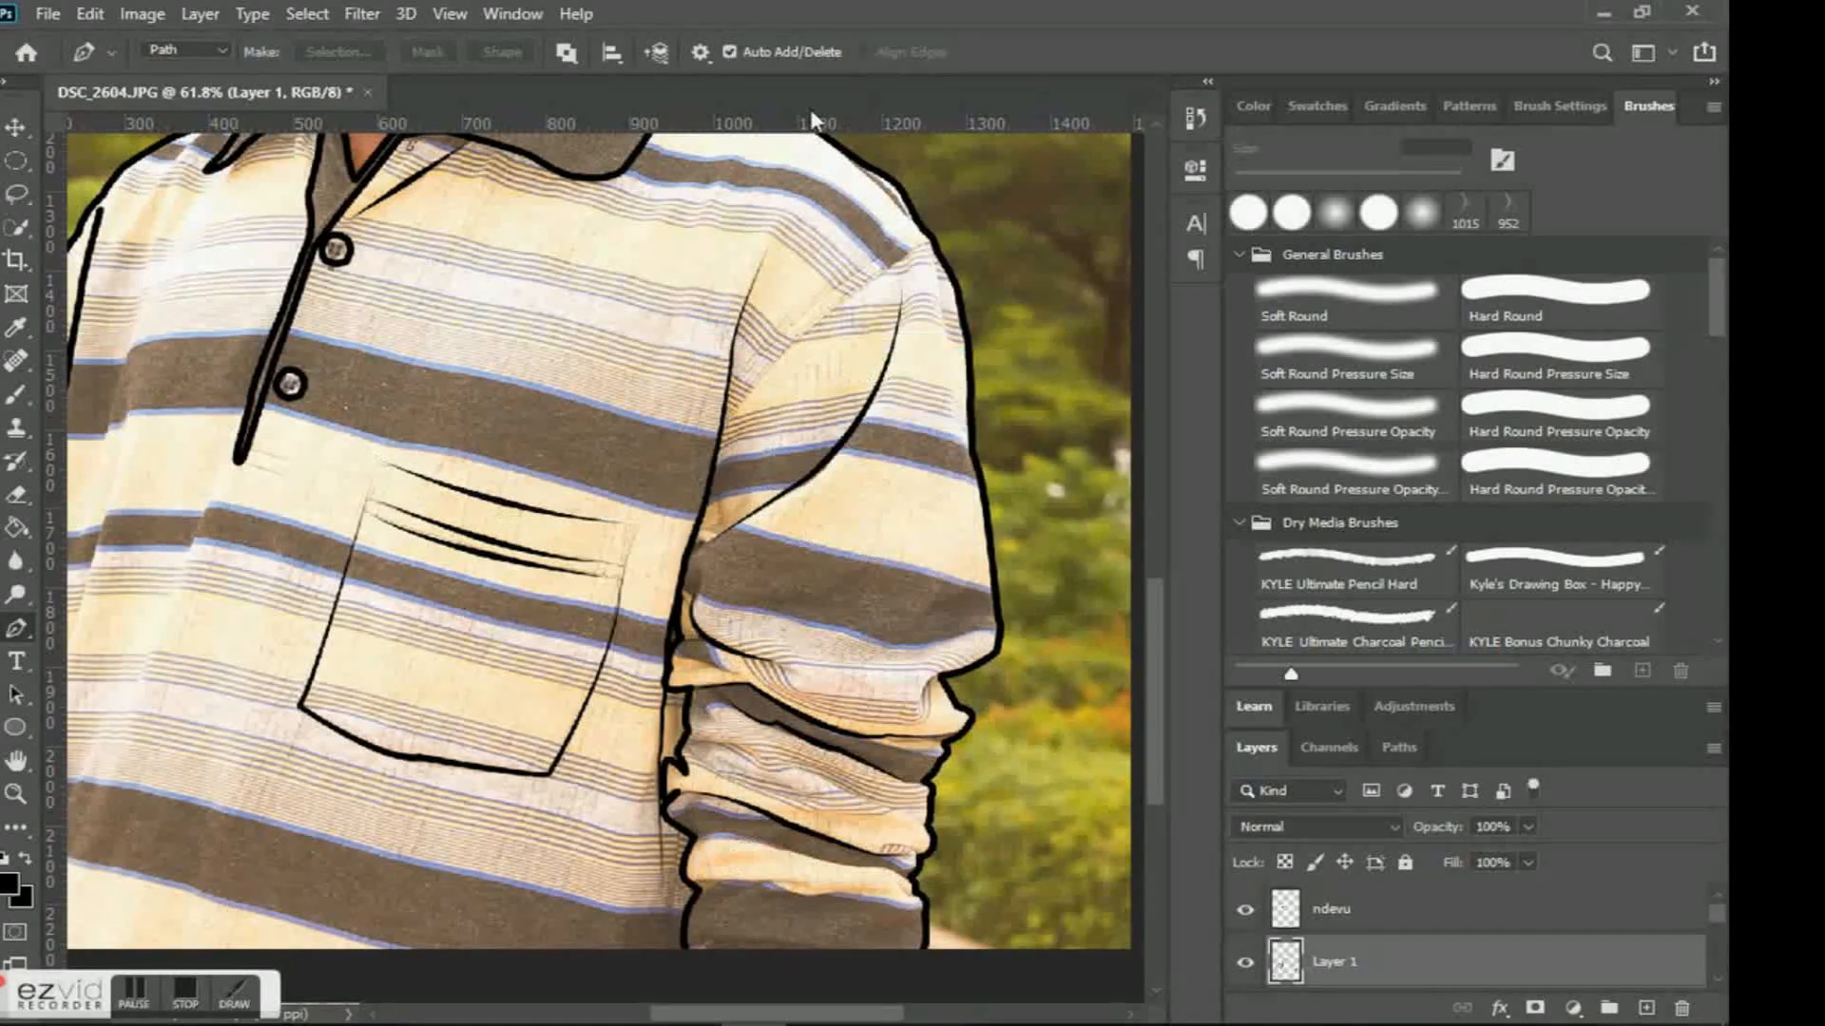
Draw a fold path from the shirt's left shoulder down its left side and stroke it with the Brush on Layer 1.
{"action": "scroll", "coordinate": [623, 489], "scroll_direction": "down", "scroll_amount": 8}
{"action": "scroll", "coordinate": [555, 489], "scroll_direction": "up", "scroll_amount": 8}
{"action": "scroll", "coordinate": [559, 490], "scroll_direction": "down", "scroll_amount": 10}
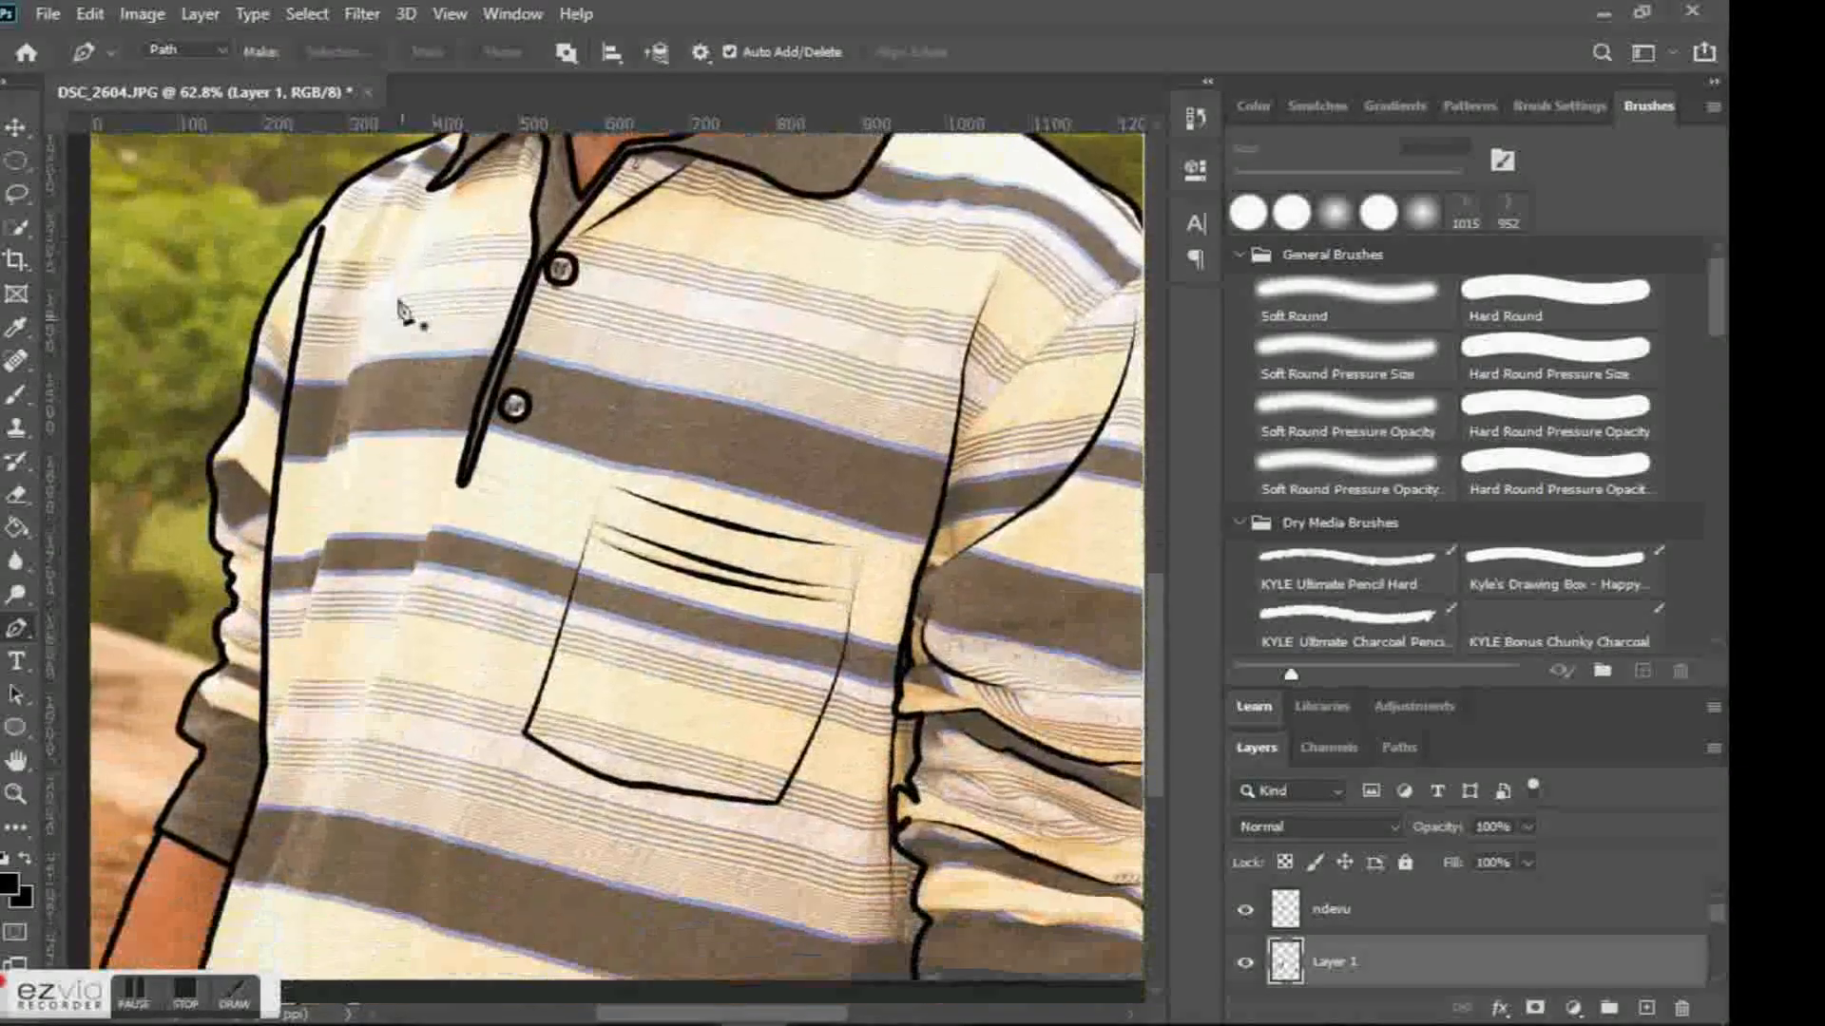
{"action": "left_click", "coordinate": [390, 181]}
{"action": "left_click", "coordinate": [313, 463]}
{"action": "left_click", "coordinate": [316, 525]}
{"action": "left_click", "coordinate": [323, 585]}
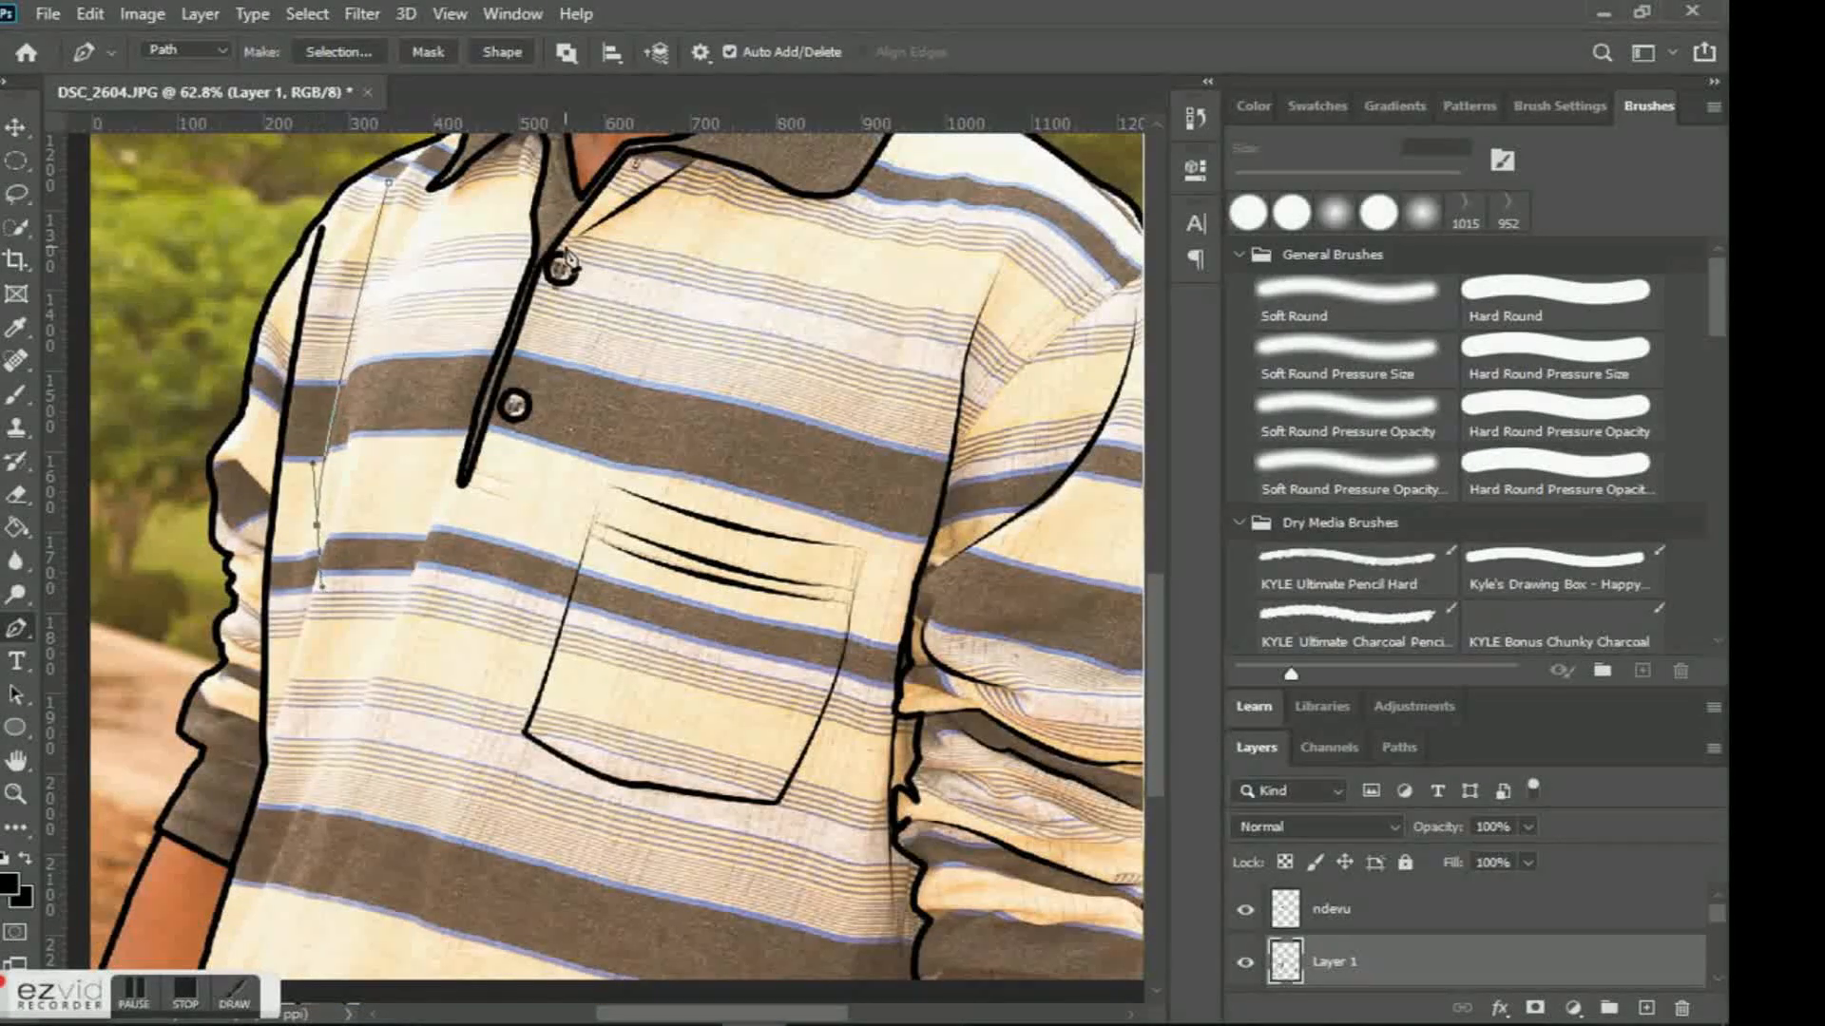
{"action": "right_click", "coordinate": [567, 250]}
{"action": "left_click", "coordinate": [708, 422]}
{"action": "left_click", "coordinate": [1007, 316]}
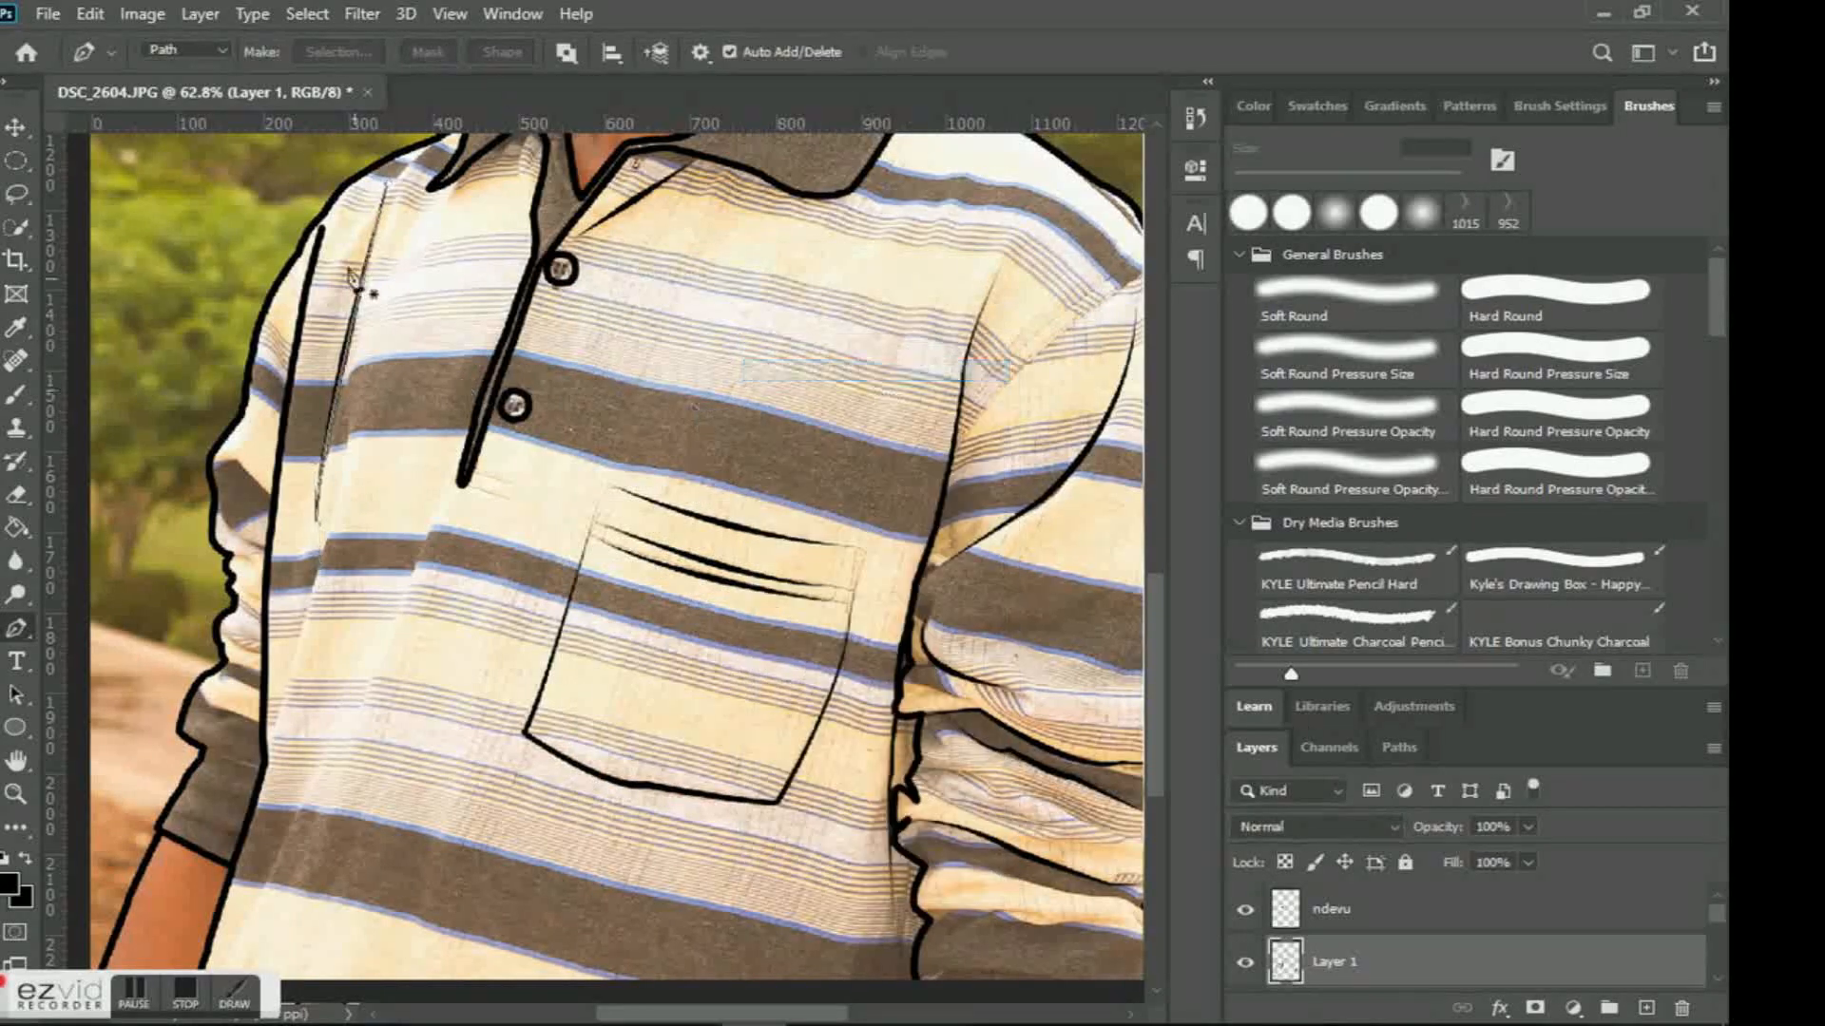
Draw a second curved fold path continuing down the shirt's left side toward its outer edge.
{"action": "scroll", "coordinate": [368, 394], "scroll_direction": "down", "scroll_amount": 1}
{"action": "left_click", "coordinate": [345, 326]}
{"action": "left_click_drag", "start_coordinate": [270, 655], "coordinate": [194, 810]}
{"action": "key", "text": "ctrl+z"}
{"action": "left_click_drag", "start_coordinate": [316, 471], "coordinate": [268, 546]}
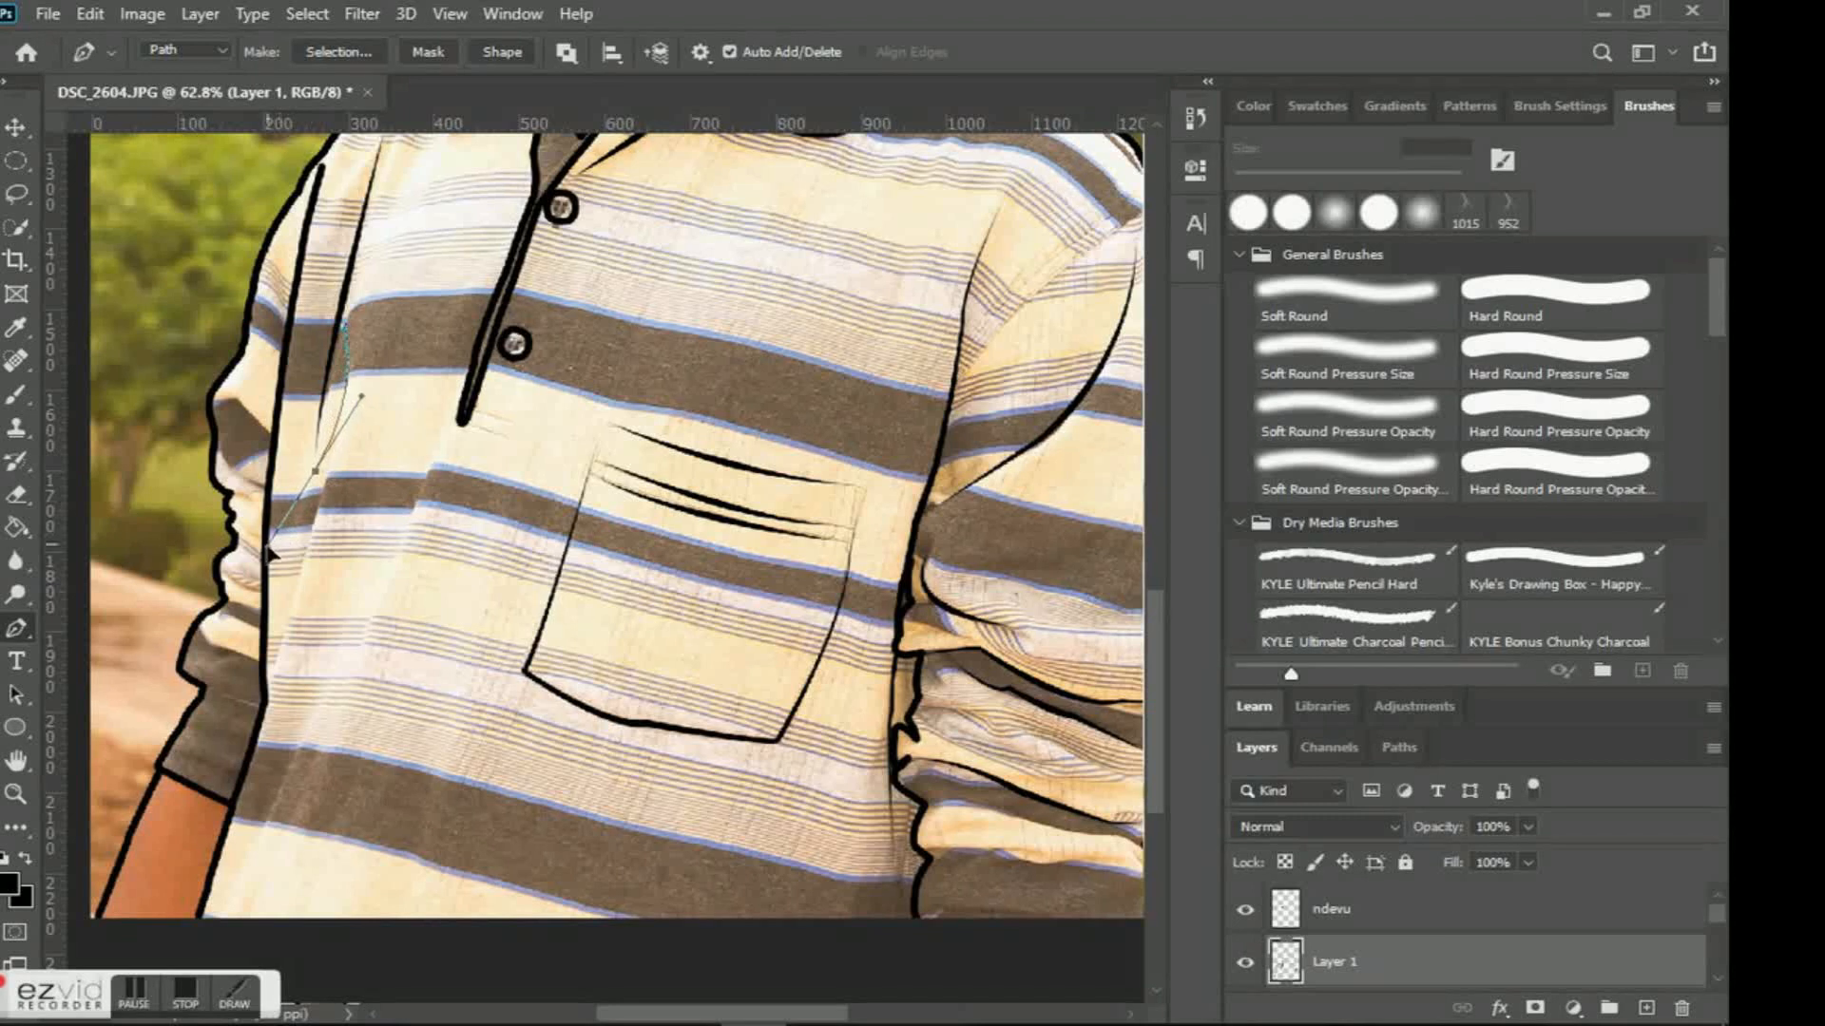
{"action": "left_click_drag", "start_coordinate": [326, 466], "coordinate": [307, 483]}
{"action": "left_click", "coordinate": [289, 616]}
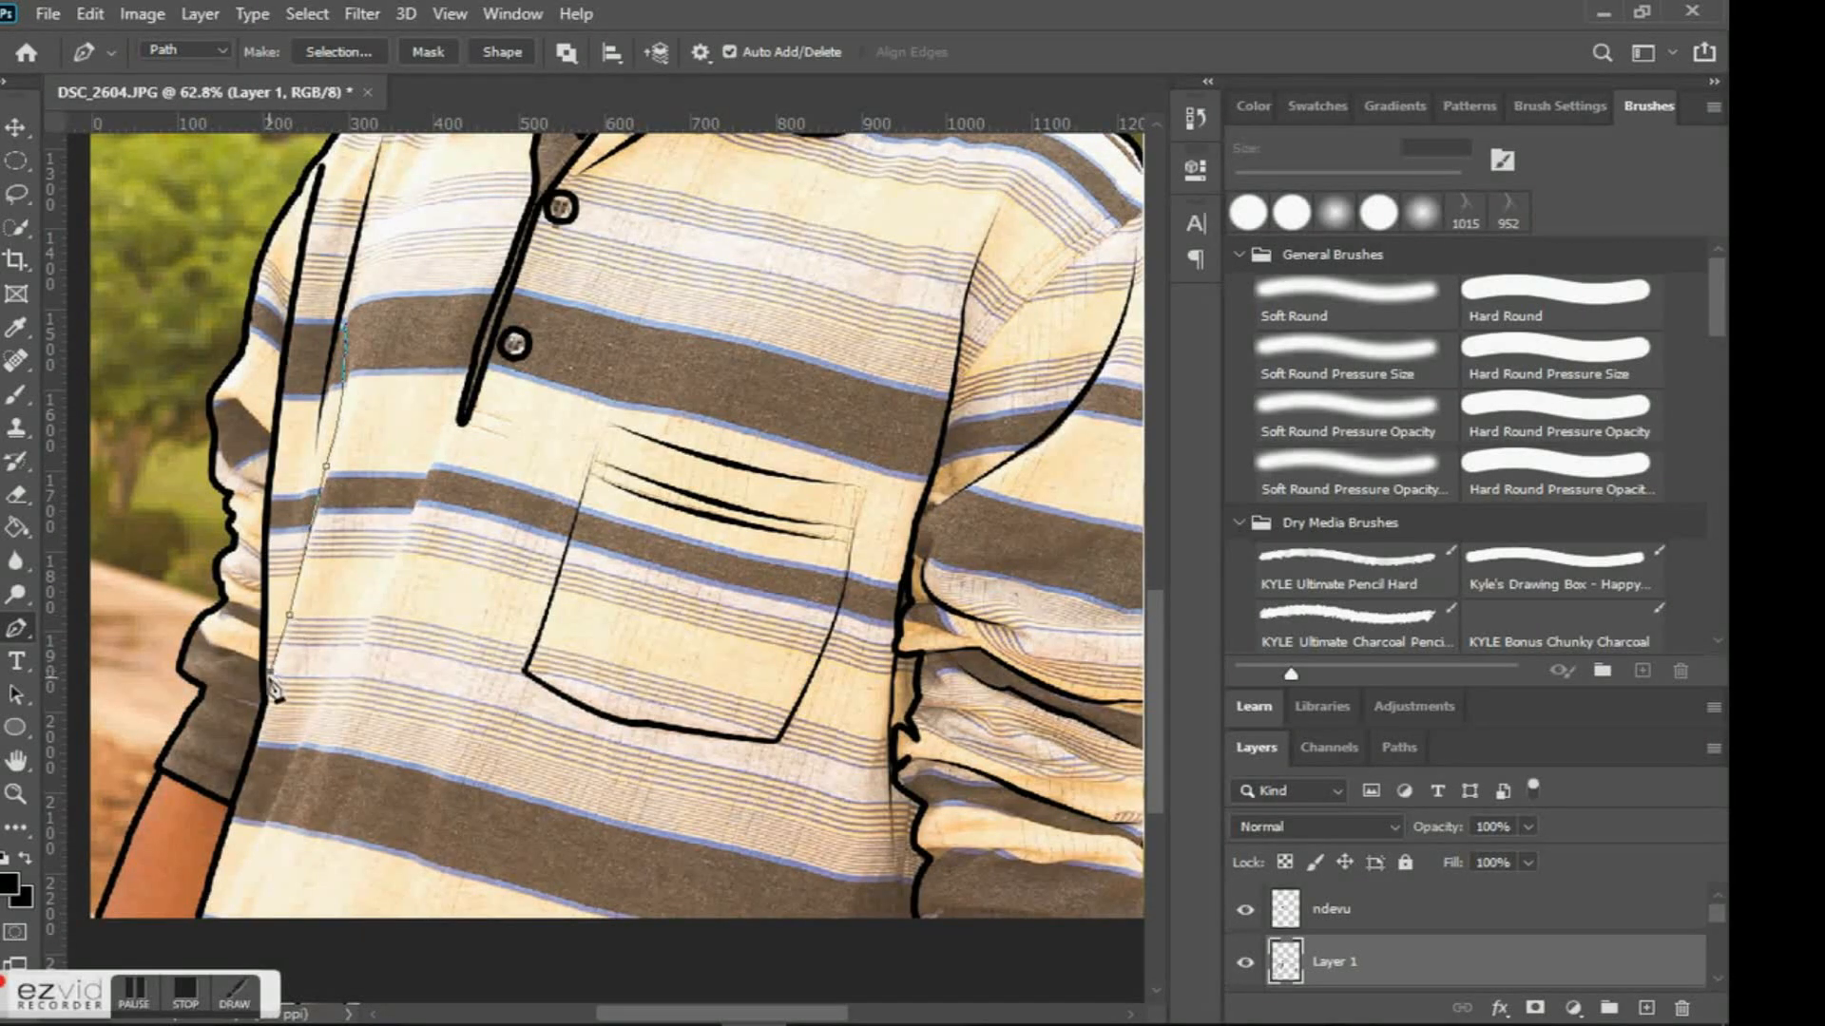
Stroke the second left-side fold path with the Brush using Simulate Pressure and delete the path.
{"action": "right_click", "coordinate": [478, 357]}
{"action": "left_click", "coordinate": [551, 535]}
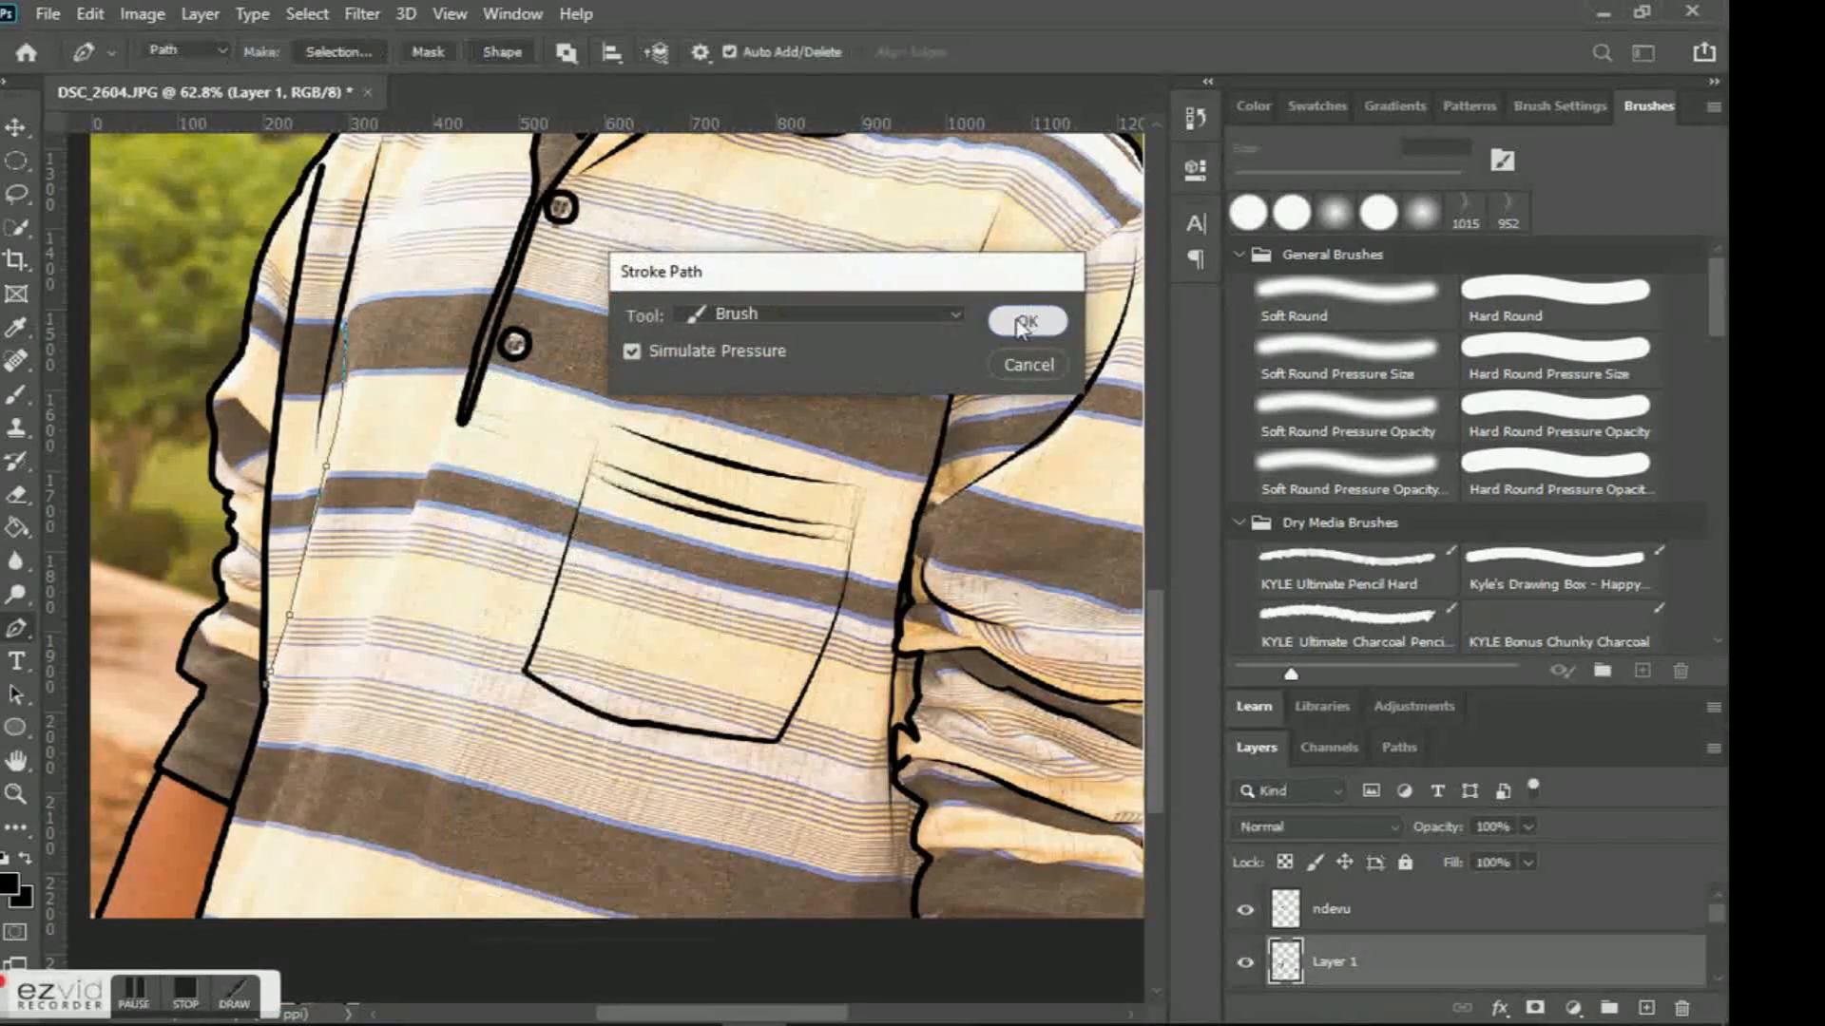
{"action": "left_click", "coordinate": [1030, 314]}
{"action": "right_click", "coordinate": [737, 303]}
{"action": "left_click", "coordinate": [884, 328]}
Draw a long curved fold path from beside the button placket down to the shirt's lower-left edge.
{"action": "scroll", "coordinate": [589, 353], "scroll_direction": "up", "scroll_amount": 1}
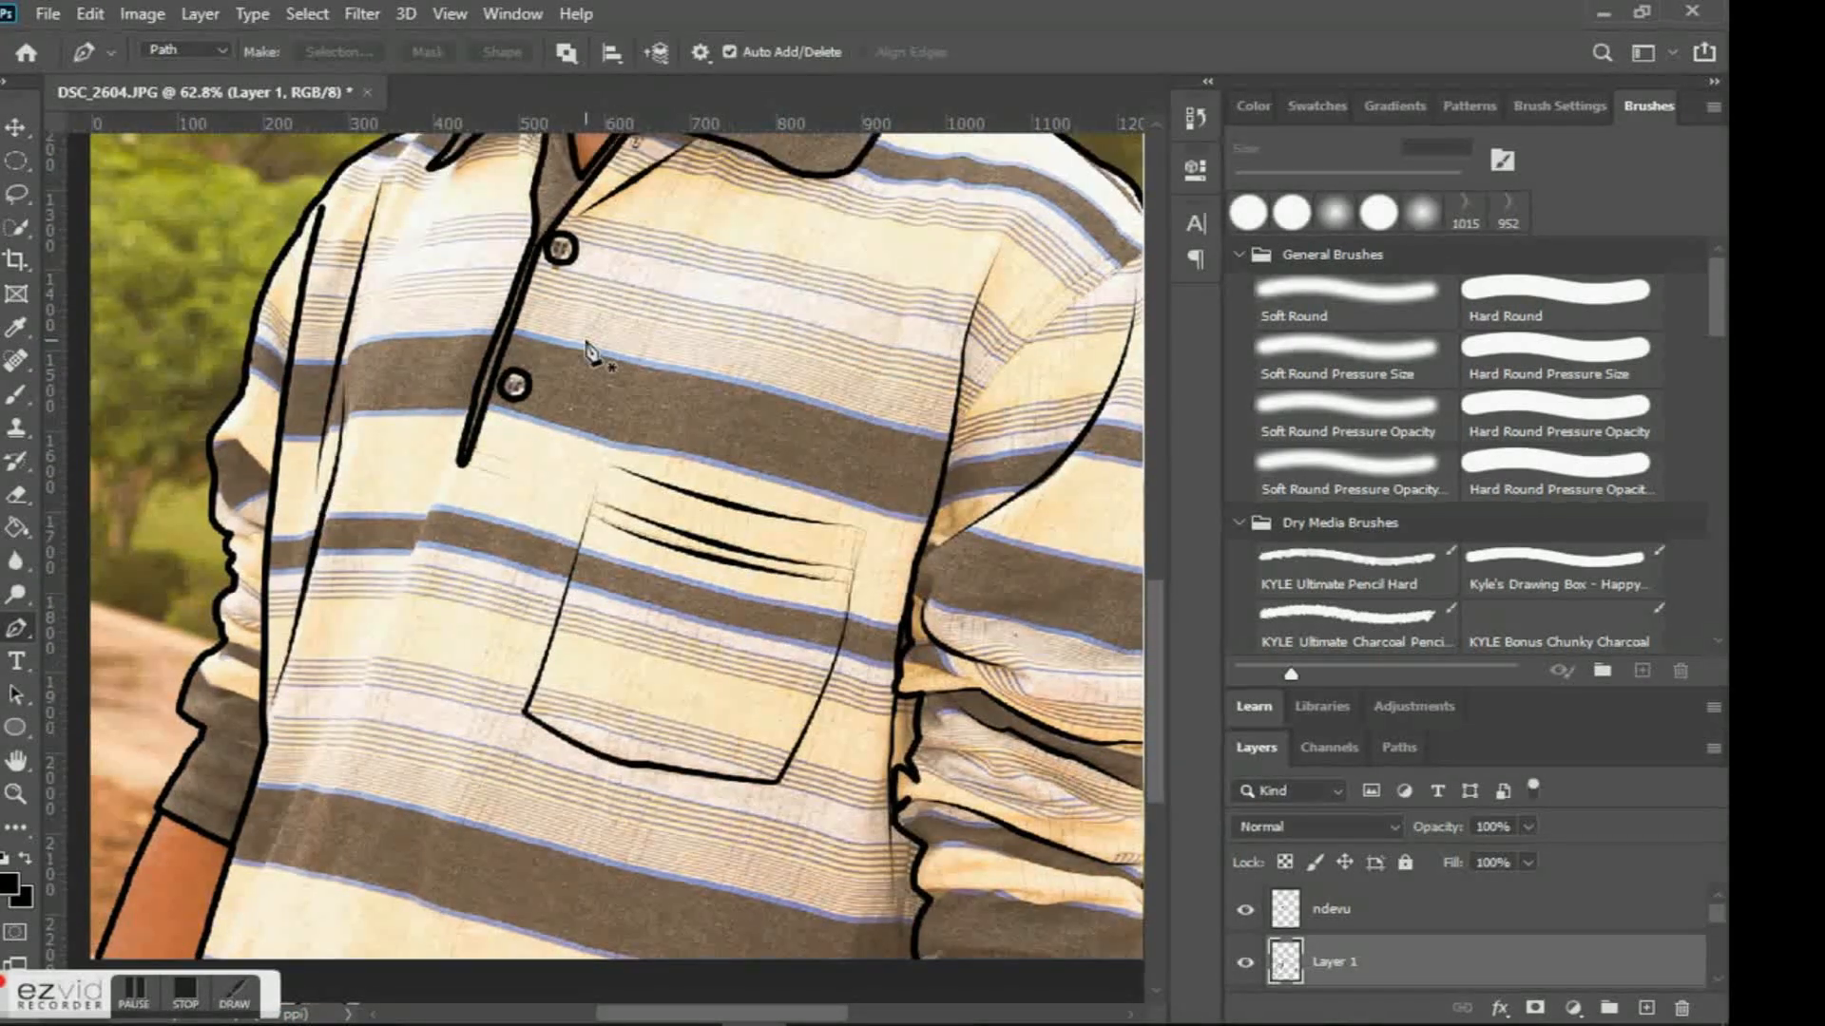
{"action": "scroll", "coordinate": [594, 326], "scroll_direction": "down", "scroll_amount": 2}
{"action": "left_click", "coordinate": [460, 284]}
{"action": "left_click_drag", "start_coordinate": [303, 688], "coordinate": [191, 795]}
{"action": "left_click", "coordinate": [300, 693], "text": "alt"}
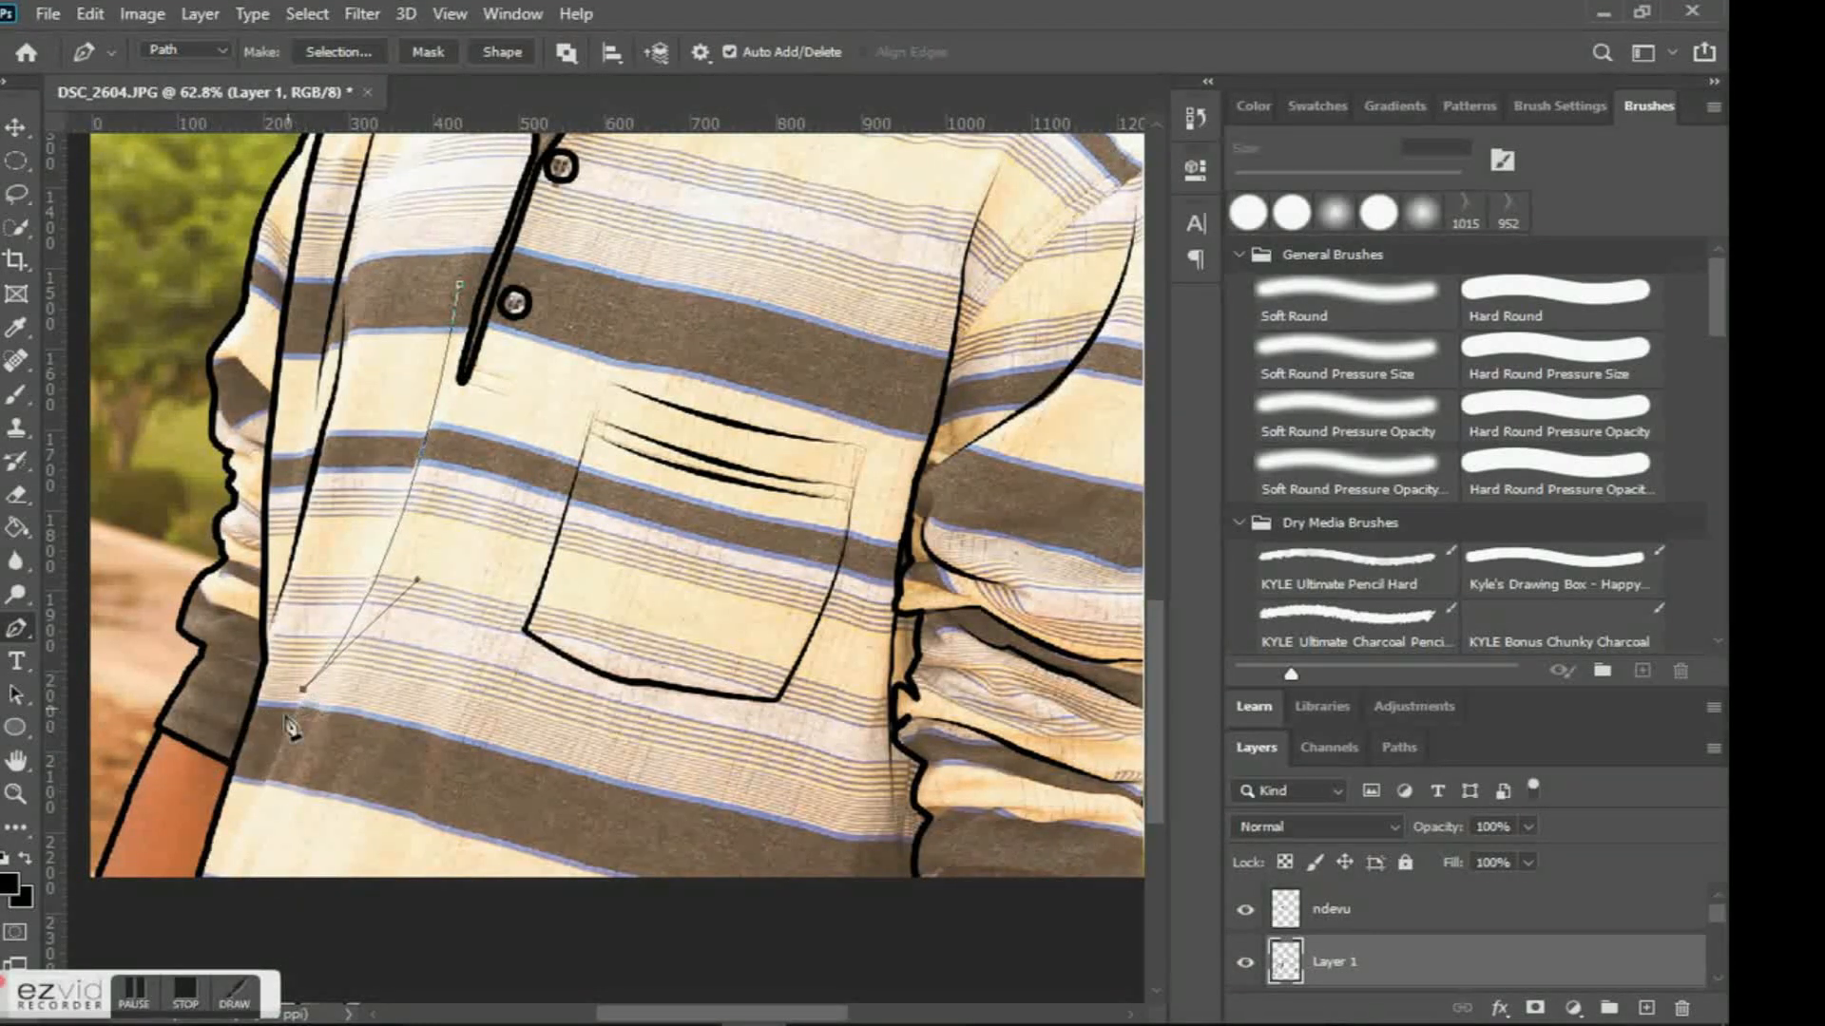
{"action": "left_click", "coordinate": [206, 877]}
Stroke the long fold path below the placket with the Brush on Layer 1 and delete the path.
{"action": "right_click", "coordinate": [457, 534]}
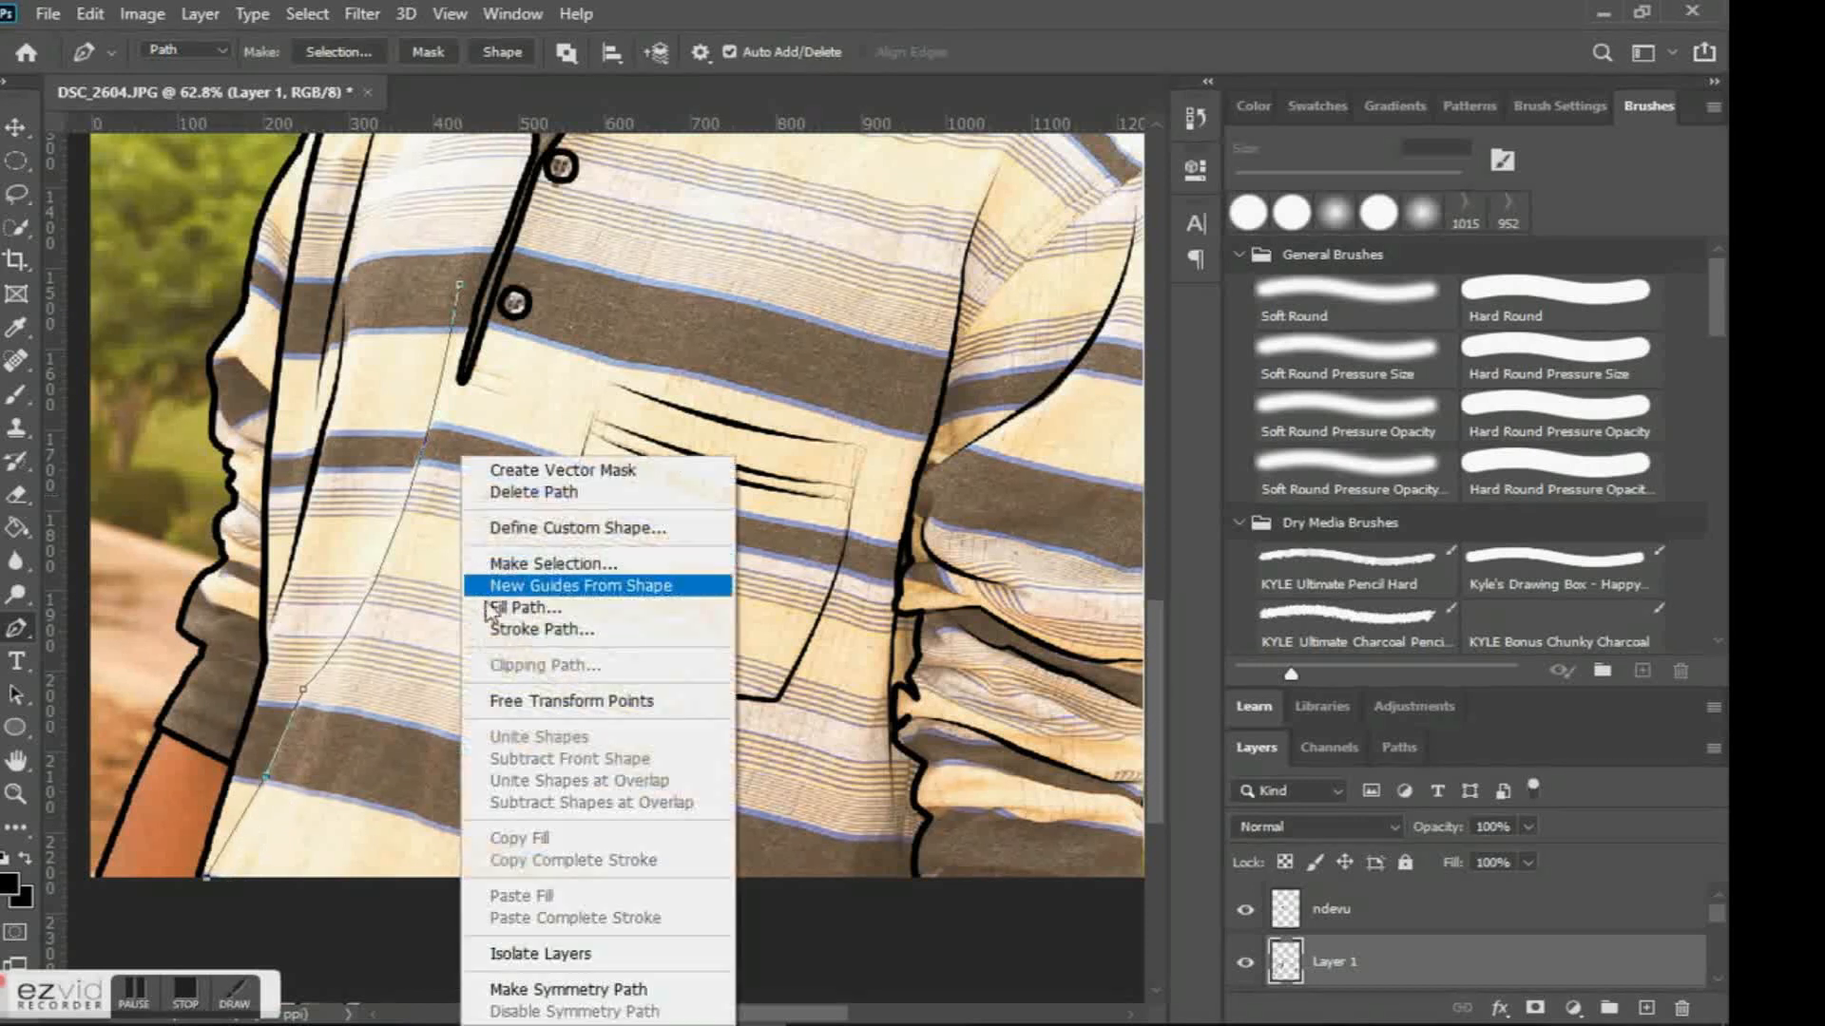
{"action": "left_click", "coordinate": [524, 628]}
{"action": "left_click", "coordinate": [996, 321]}
{"action": "right_click", "coordinate": [715, 312]}
{"action": "left_click", "coordinate": [789, 346]}
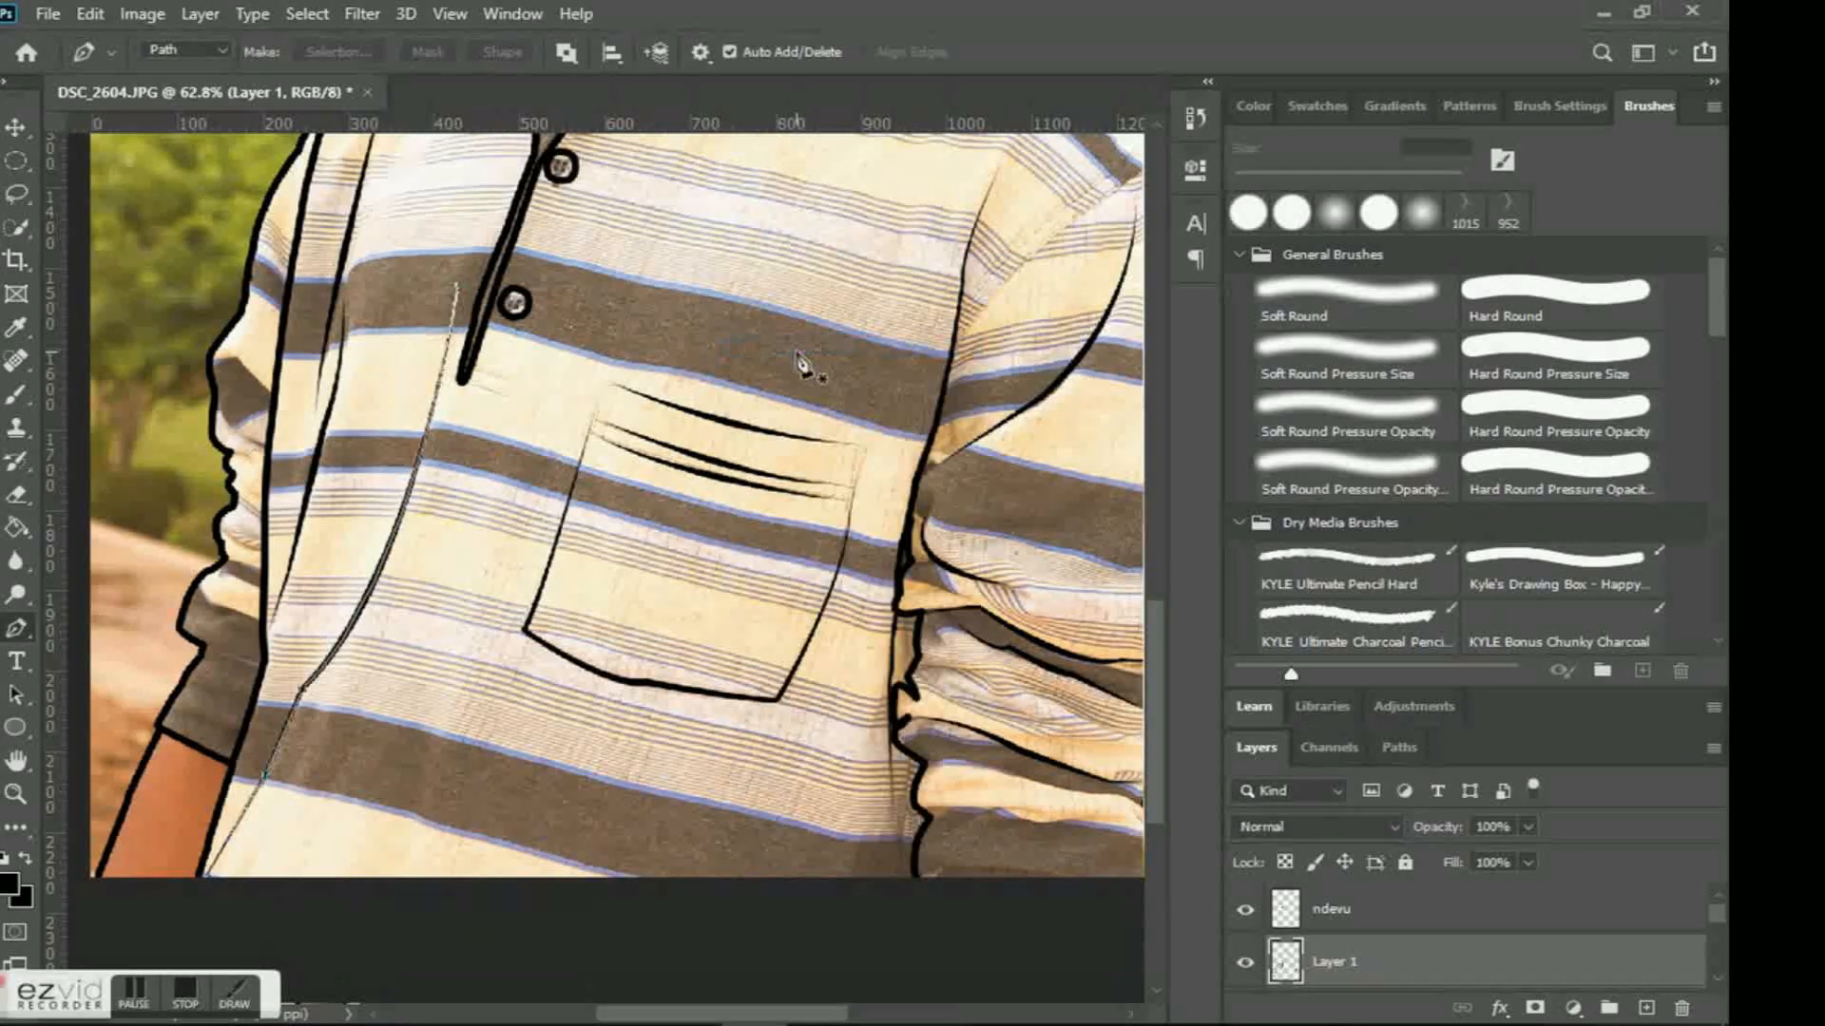
Draw a very short path at the right corner of the mouth.
{"action": "scroll", "coordinate": [808, 369], "scroll_direction": "up", "scroll_amount": 1}
{"action": "scroll", "coordinate": [811, 371], "scroll_direction": "up", "scroll_amount": 3}
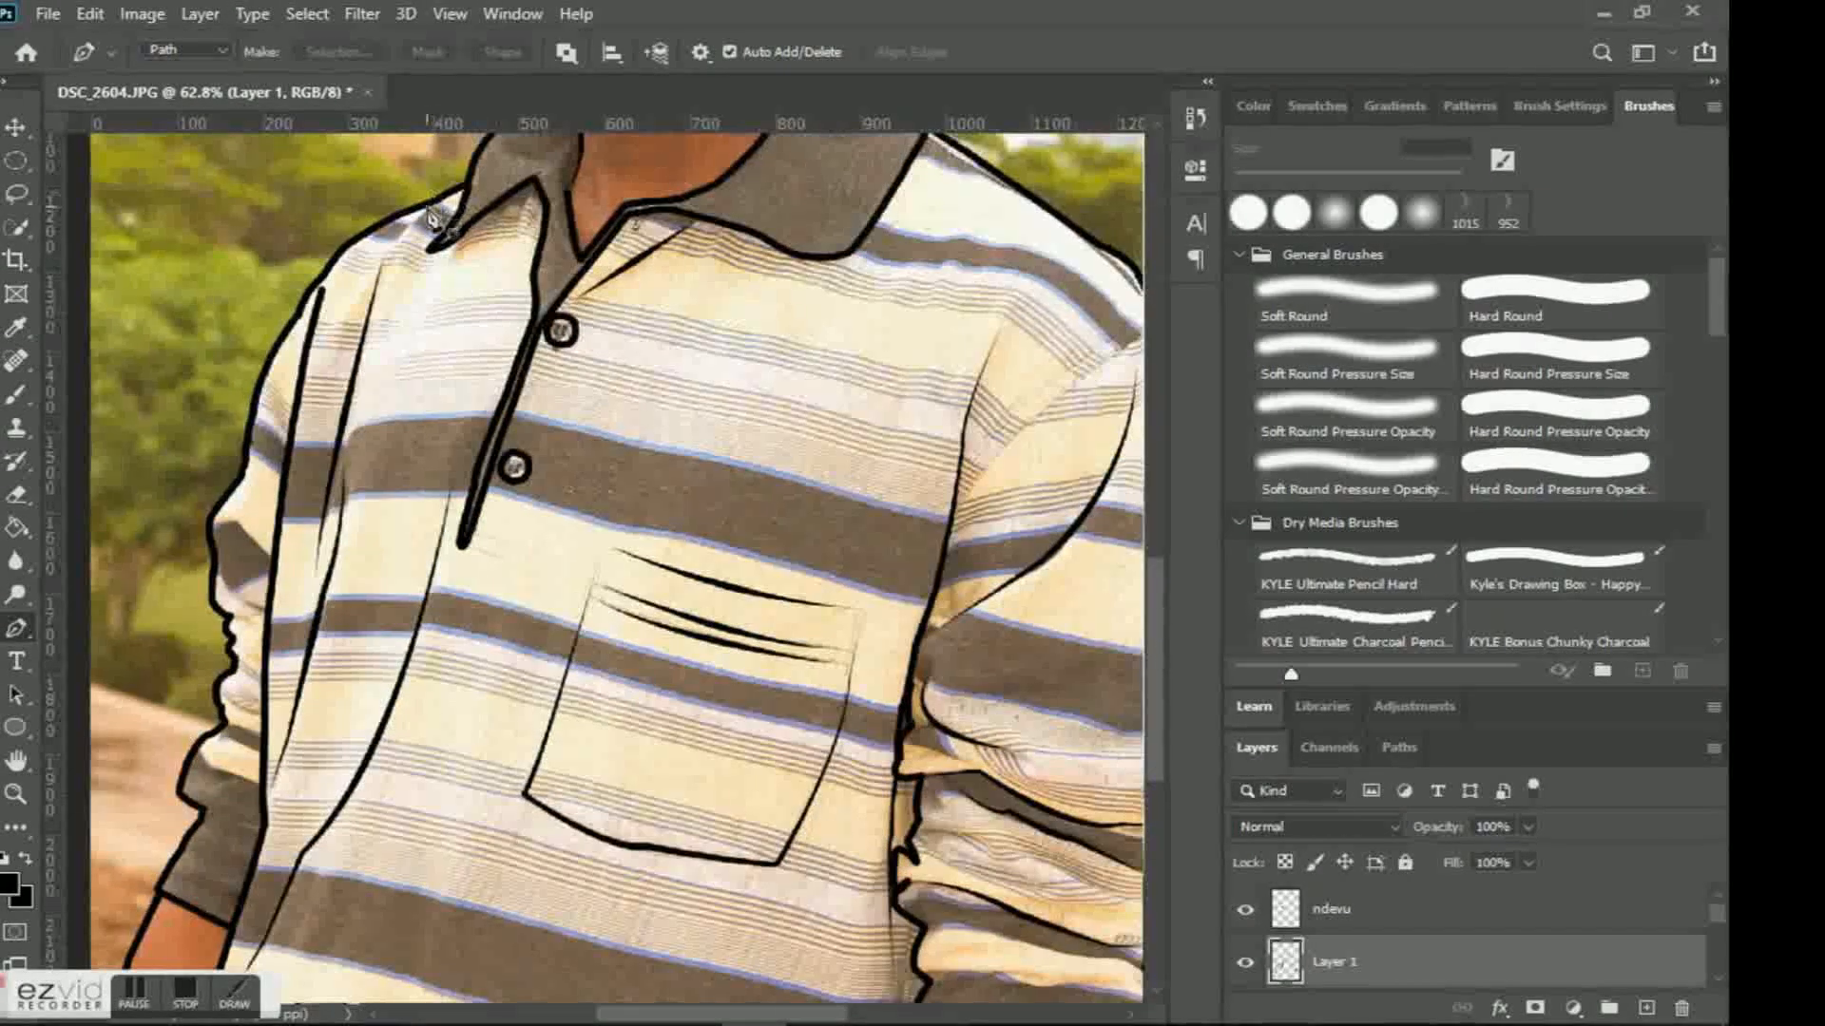
{"action": "scroll", "coordinate": [639, 258], "scroll_direction": "up", "scroll_amount": 11}
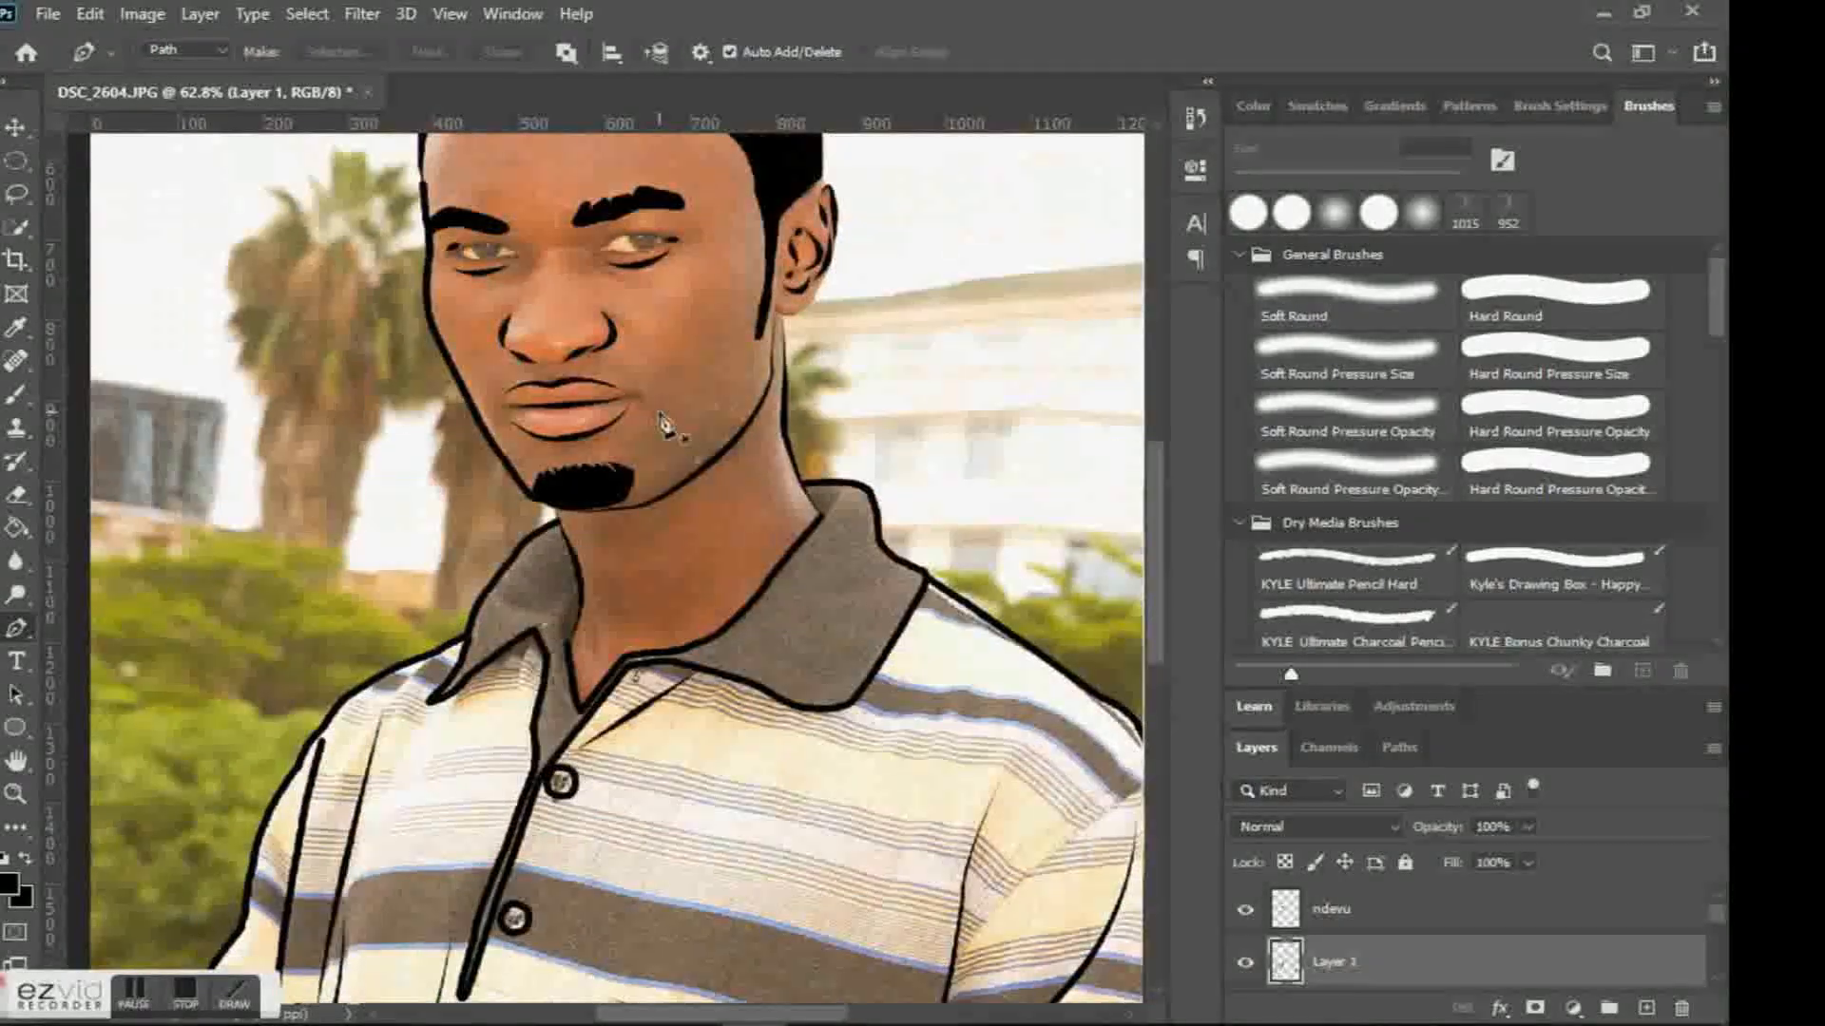
{"action": "scroll", "coordinate": [664, 419], "scroll_direction": "up", "scroll_amount": 3}
{"action": "left_click", "coordinate": [640, 359]}
{"action": "left_click", "coordinate": [658, 364]}
Stroke the mouth-corner path with the Brush on Layer 1 and delete the path.
{"action": "right_click", "coordinate": [803, 293]}
{"action": "left_click", "coordinate": [870, 469]}
{"action": "left_click", "coordinate": [998, 333]}
{"action": "right_click", "coordinate": [782, 340]}
{"action": "left_click", "coordinate": [853, 376]}
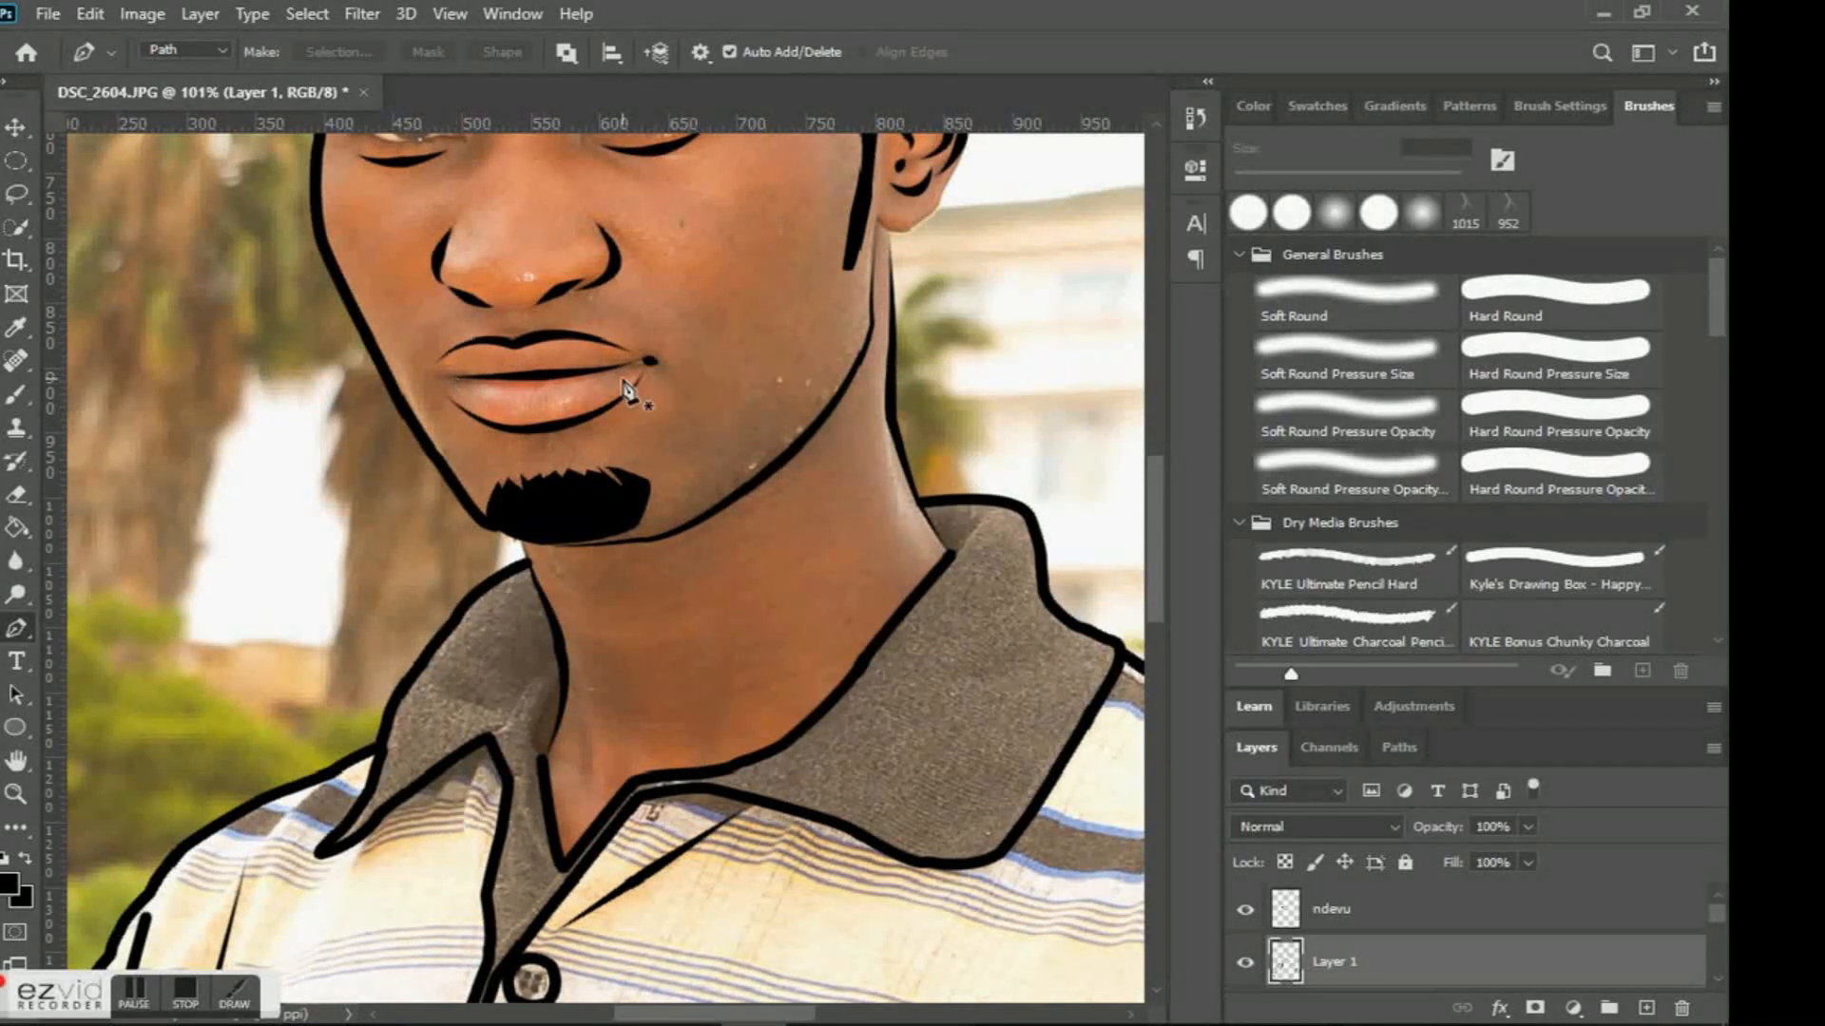
Add a new empty layer directly above the ndevu layer.
{"action": "scroll", "coordinate": [841, 261], "scroll_direction": "up", "scroll_amount": 3}
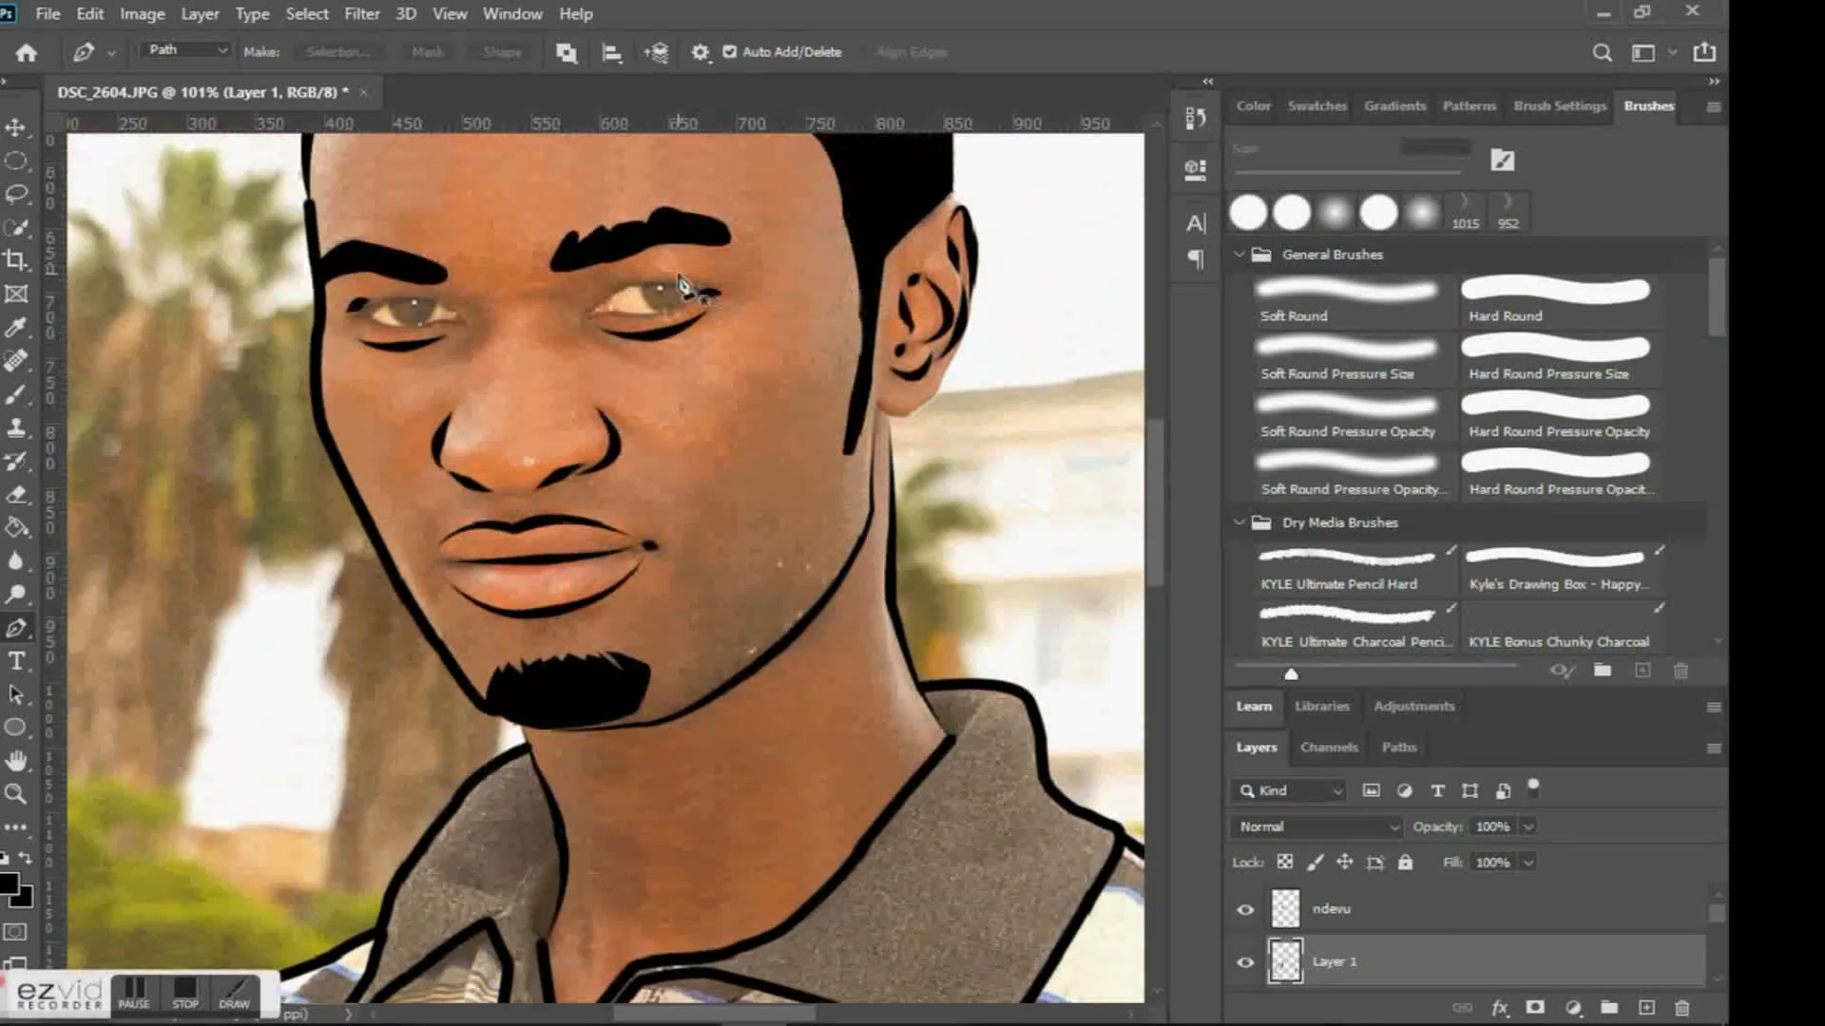
{"action": "scroll", "coordinate": [682, 280], "scroll_direction": "up", "scroll_amount": 1}
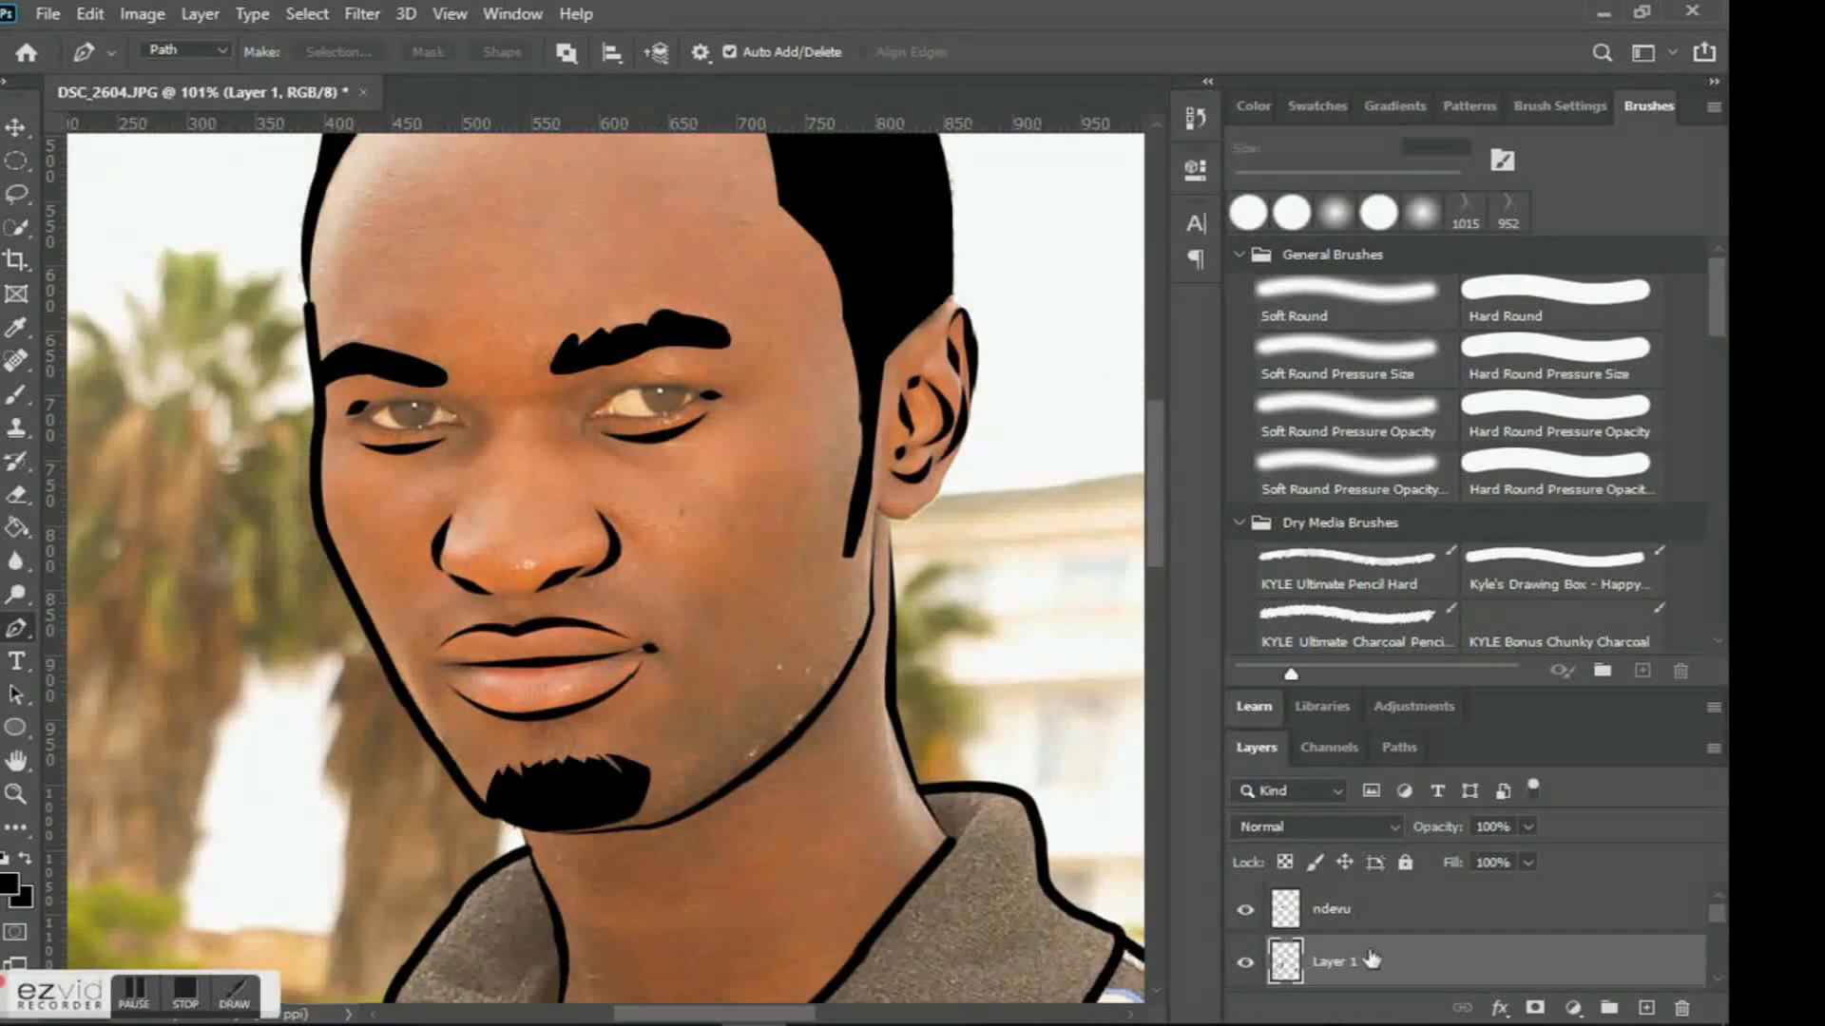
{"action": "left_click", "coordinate": [1380, 918]}
{"action": "left_click", "coordinate": [1654, 1010]}
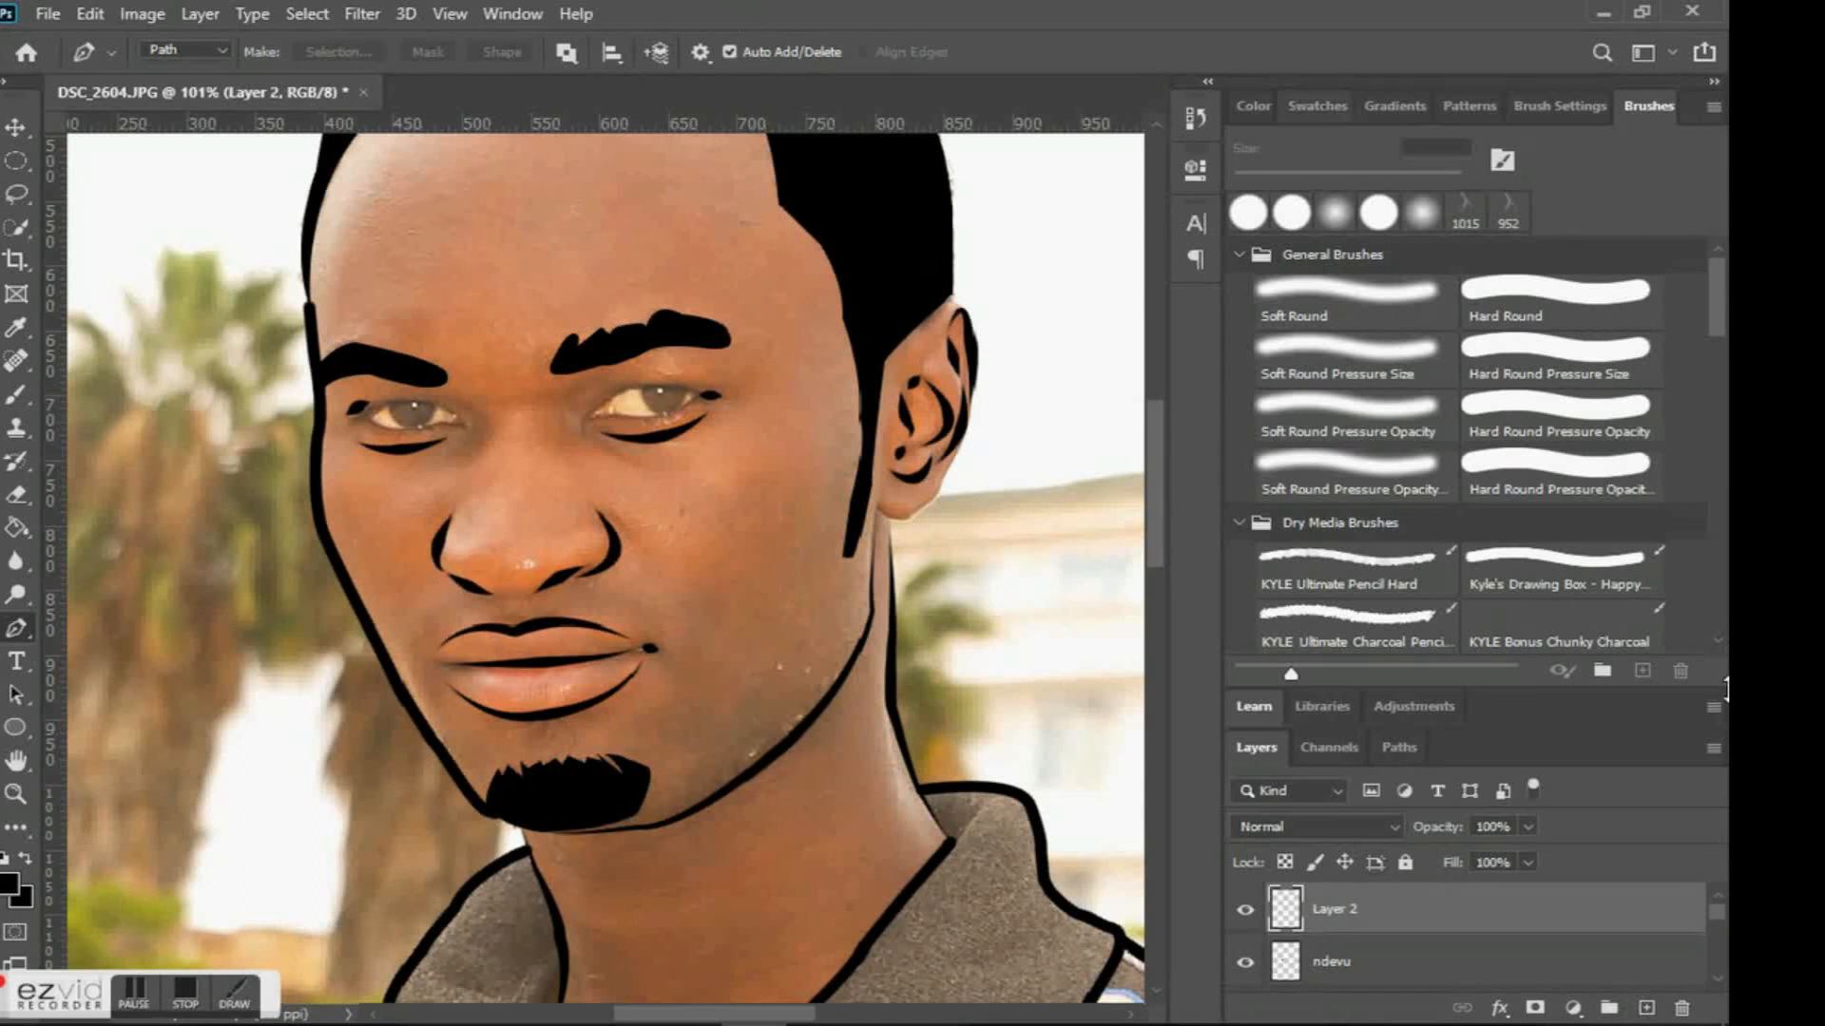
Start a Pen path at the inner corner of the left-hand eye in the photo.
{"action": "scroll", "coordinate": [574, 346], "scroll_direction": "up", "scroll_amount": 5}
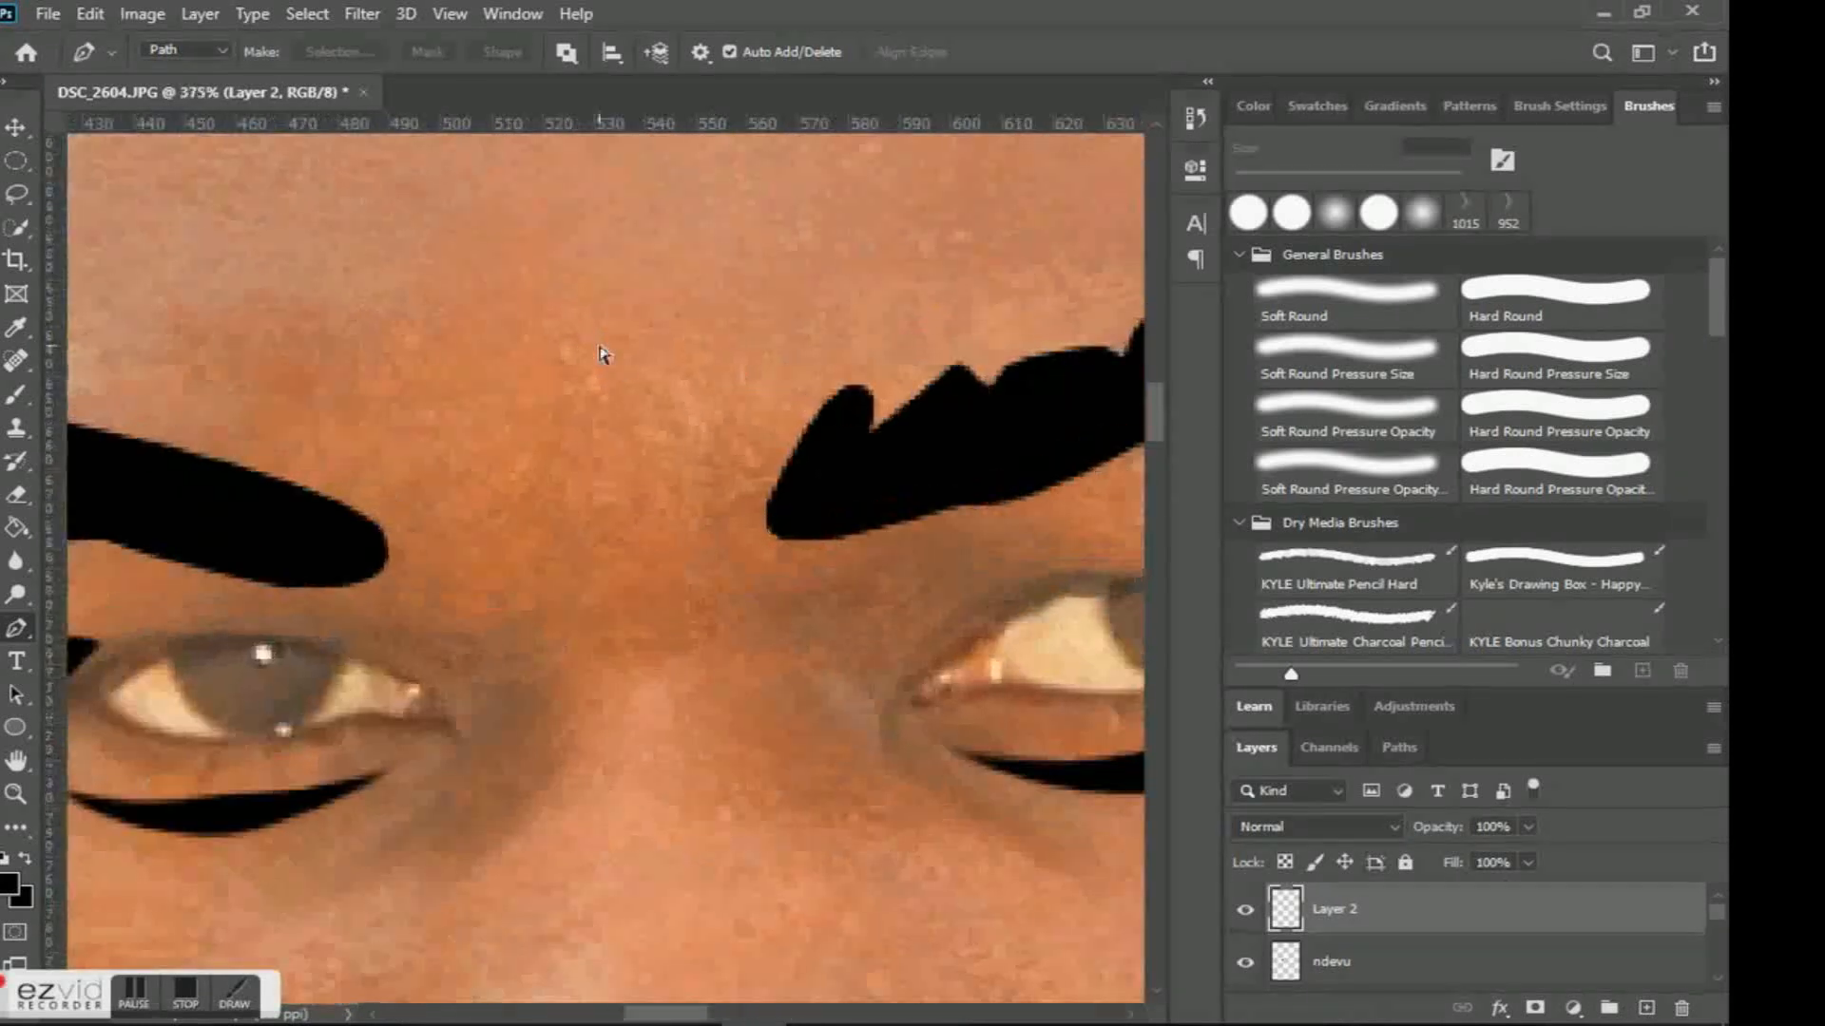
{"action": "left_click_drag", "start_coordinate": [614, 310], "coordinate": [636, 374]}
{"action": "left_click_drag", "start_coordinate": [585, 635], "coordinate": [654, 529]}
{"action": "scroll", "coordinate": [591, 532], "scroll_direction": "up", "scroll_amount": 1}
{"action": "scroll", "coordinate": [592, 532], "scroll_direction": "up", "scroll_amount": 1}
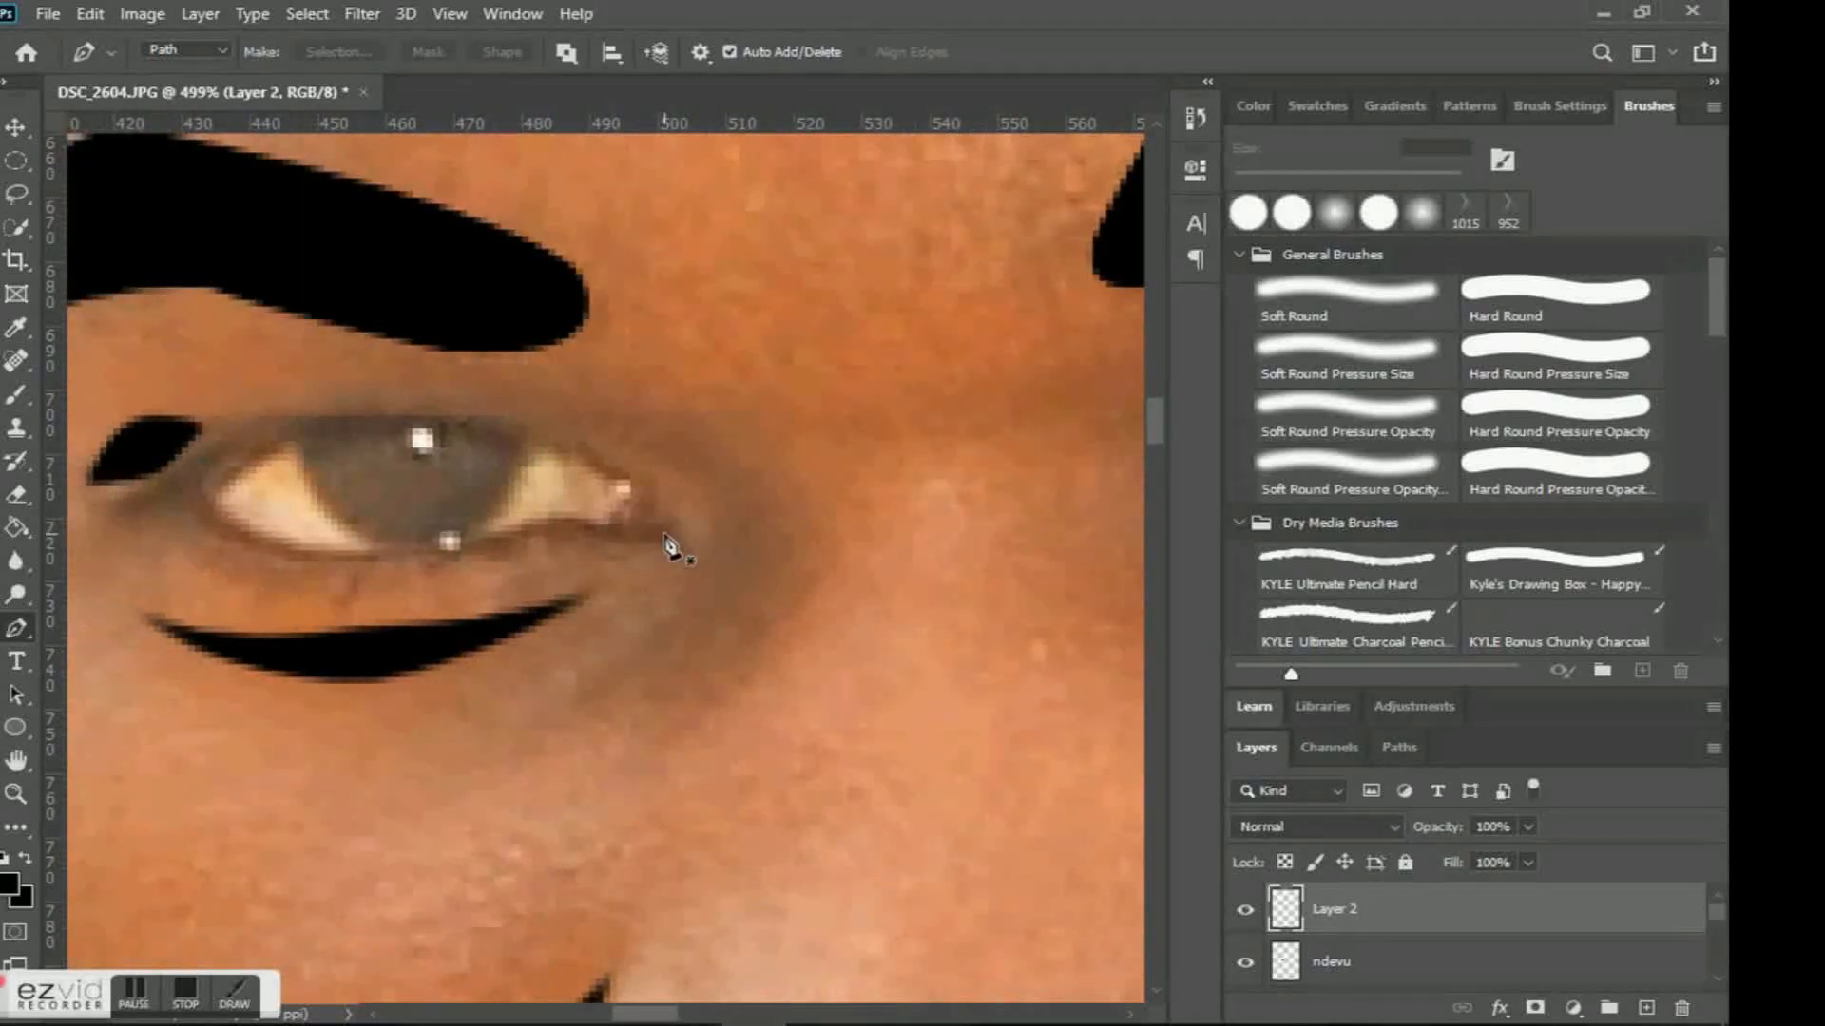
{"action": "left_click", "coordinate": [664, 530]}
{"action": "key", "text": "ctrl+z"}
{"action": "left_click", "coordinate": [637, 491]}
{"action": "left_click_drag", "start_coordinate": [213, 486], "coordinate": [253, 652]}
{"action": "key", "text": "ctrl+z"}
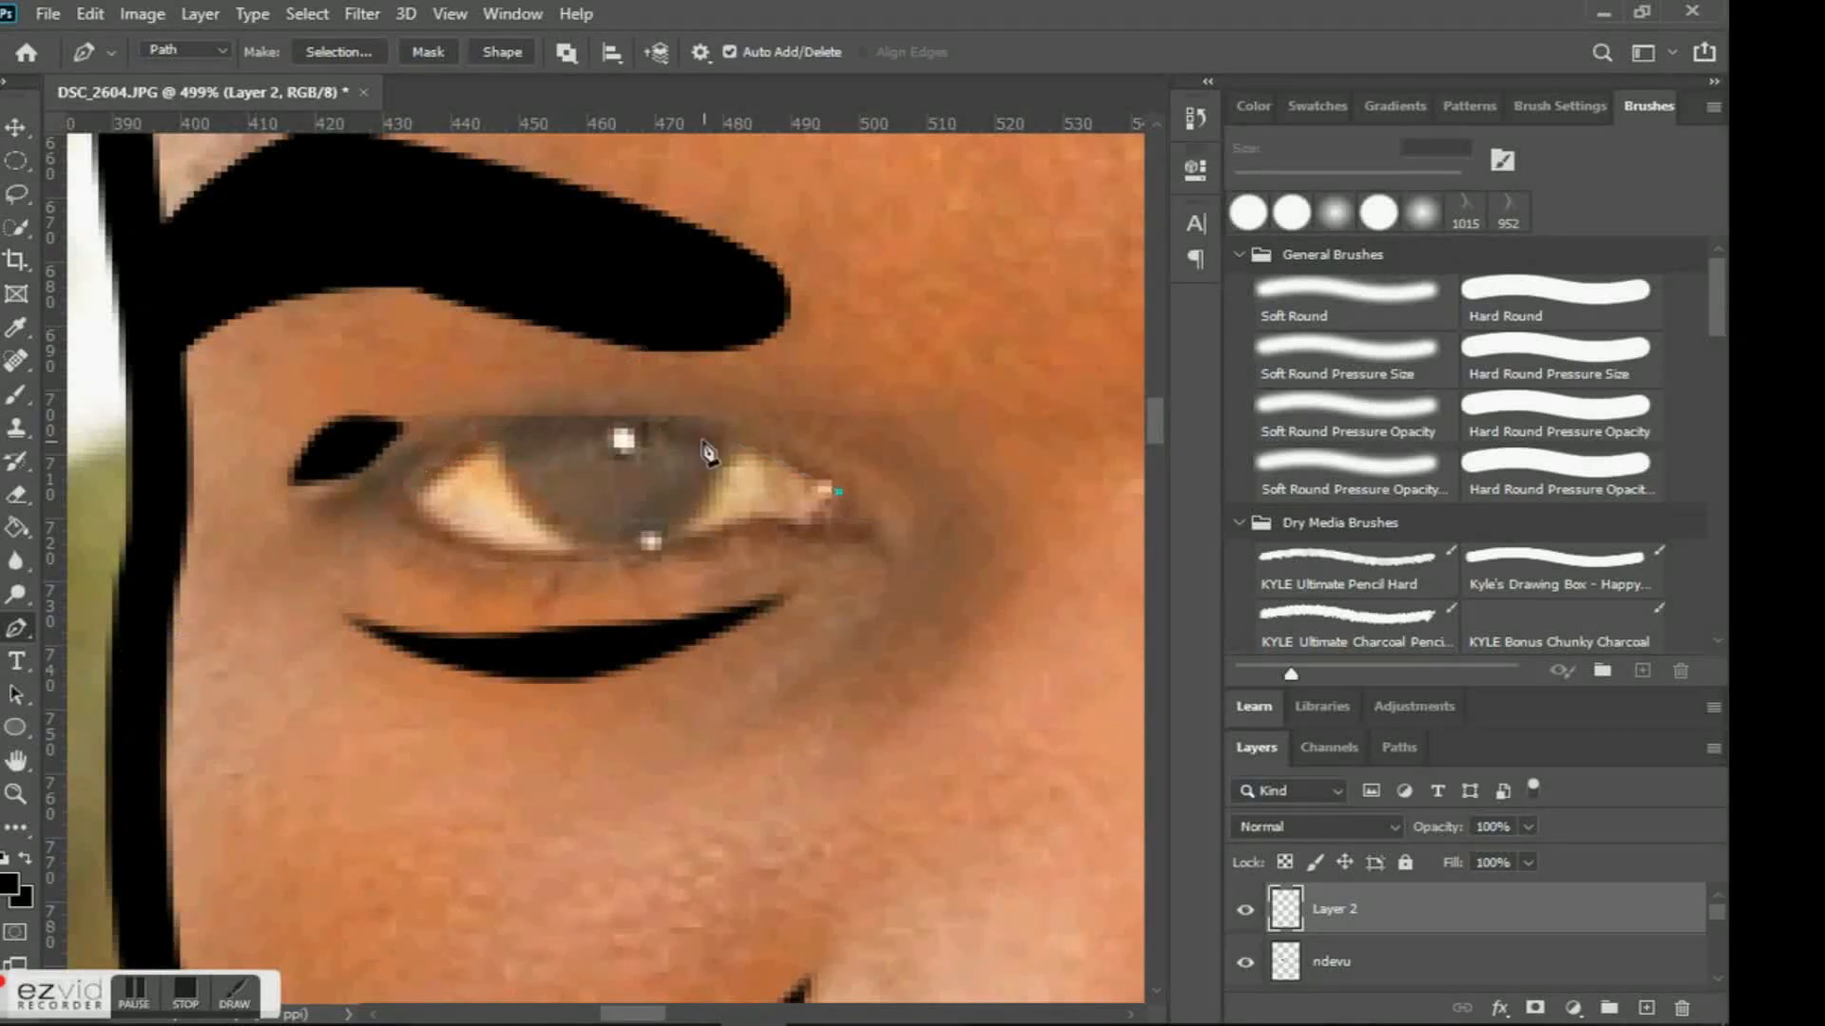
Continue the Pen path along the upper lid, around the outer corner and back along the lower lid of the left-hand eye.
{"action": "left_click_drag", "start_coordinate": [675, 421], "coordinate": [577, 437]}
{"action": "left_click_drag", "start_coordinate": [410, 486], "coordinate": [344, 595]}
{"action": "left_click", "coordinate": [410, 486], "text": "alt"}
{"action": "left_click_drag", "start_coordinate": [574, 550], "coordinate": [830, 480]}
{"action": "left_click", "coordinate": [574, 549], "text": "alt"}
{"action": "left_click", "coordinate": [737, 518], "text": "alt"}
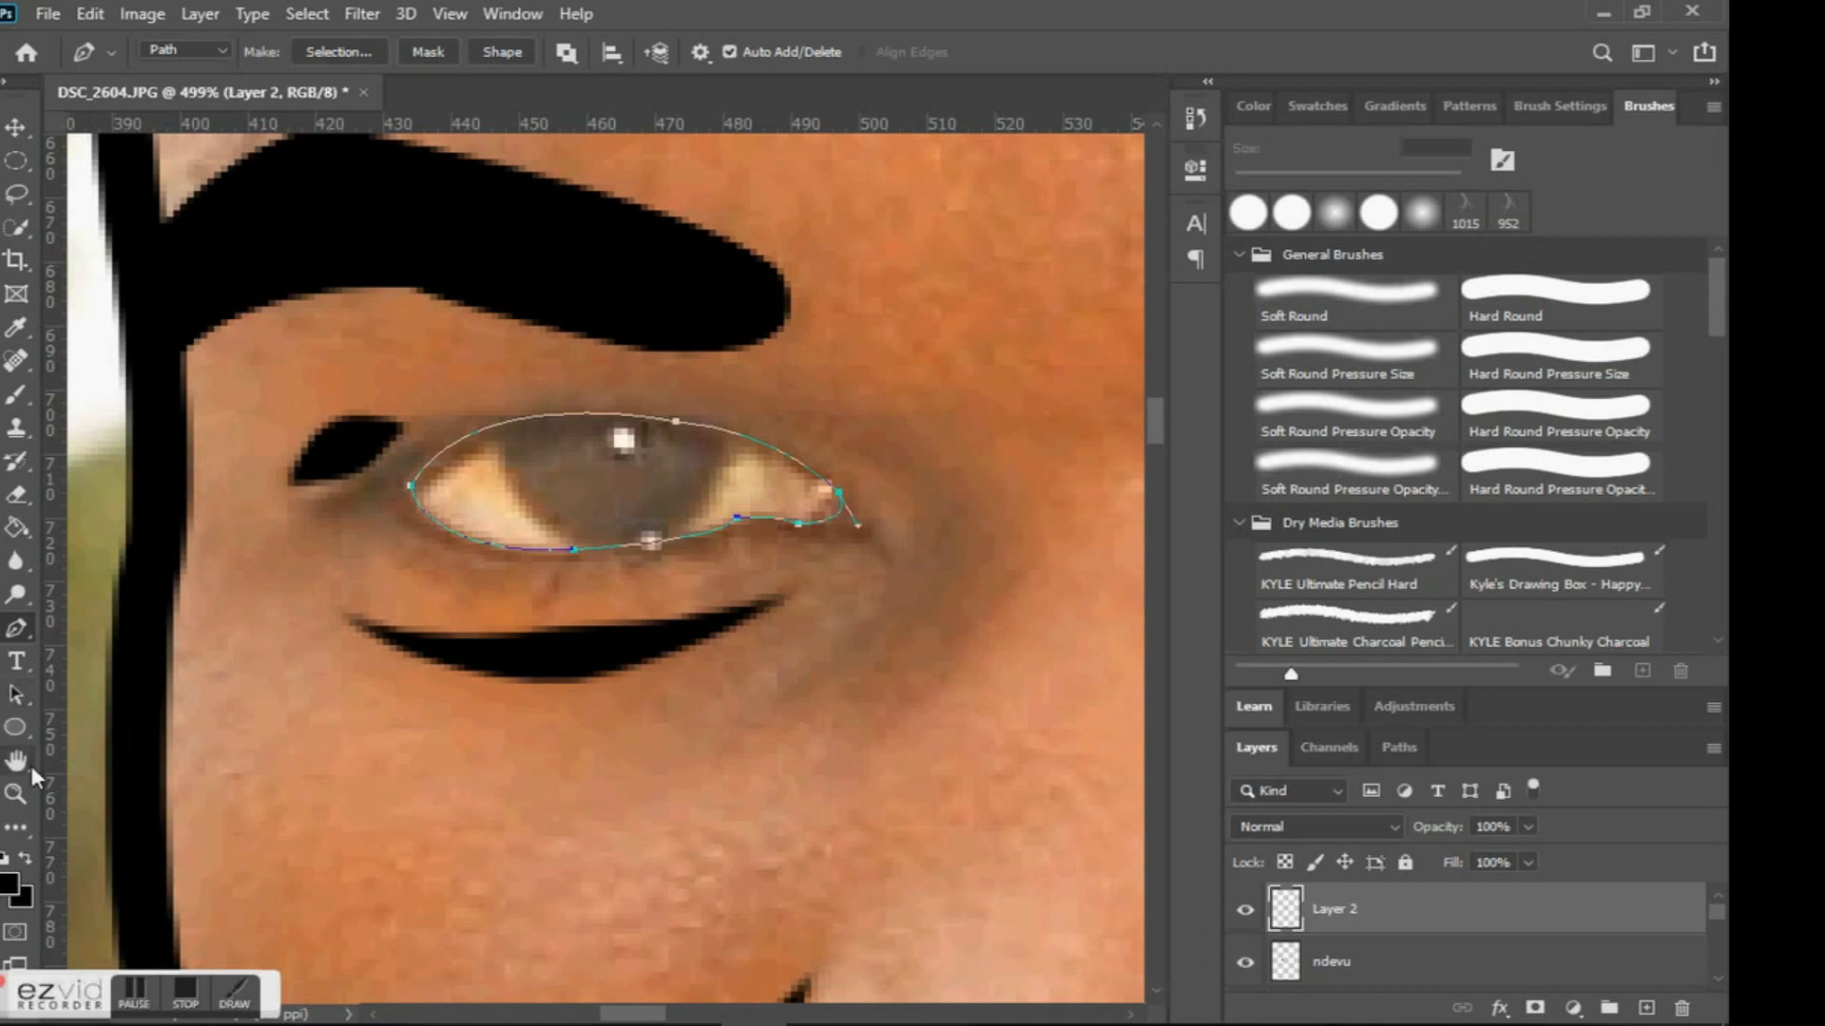
Fill the left-hand eye path on Layer 2 with the foreground colour set to white (ffffff) and delete the path.
{"action": "left_click", "coordinate": [12, 889]}
{"action": "type", "text": "ffffff"}
{"action": "key", "text": "Return"}
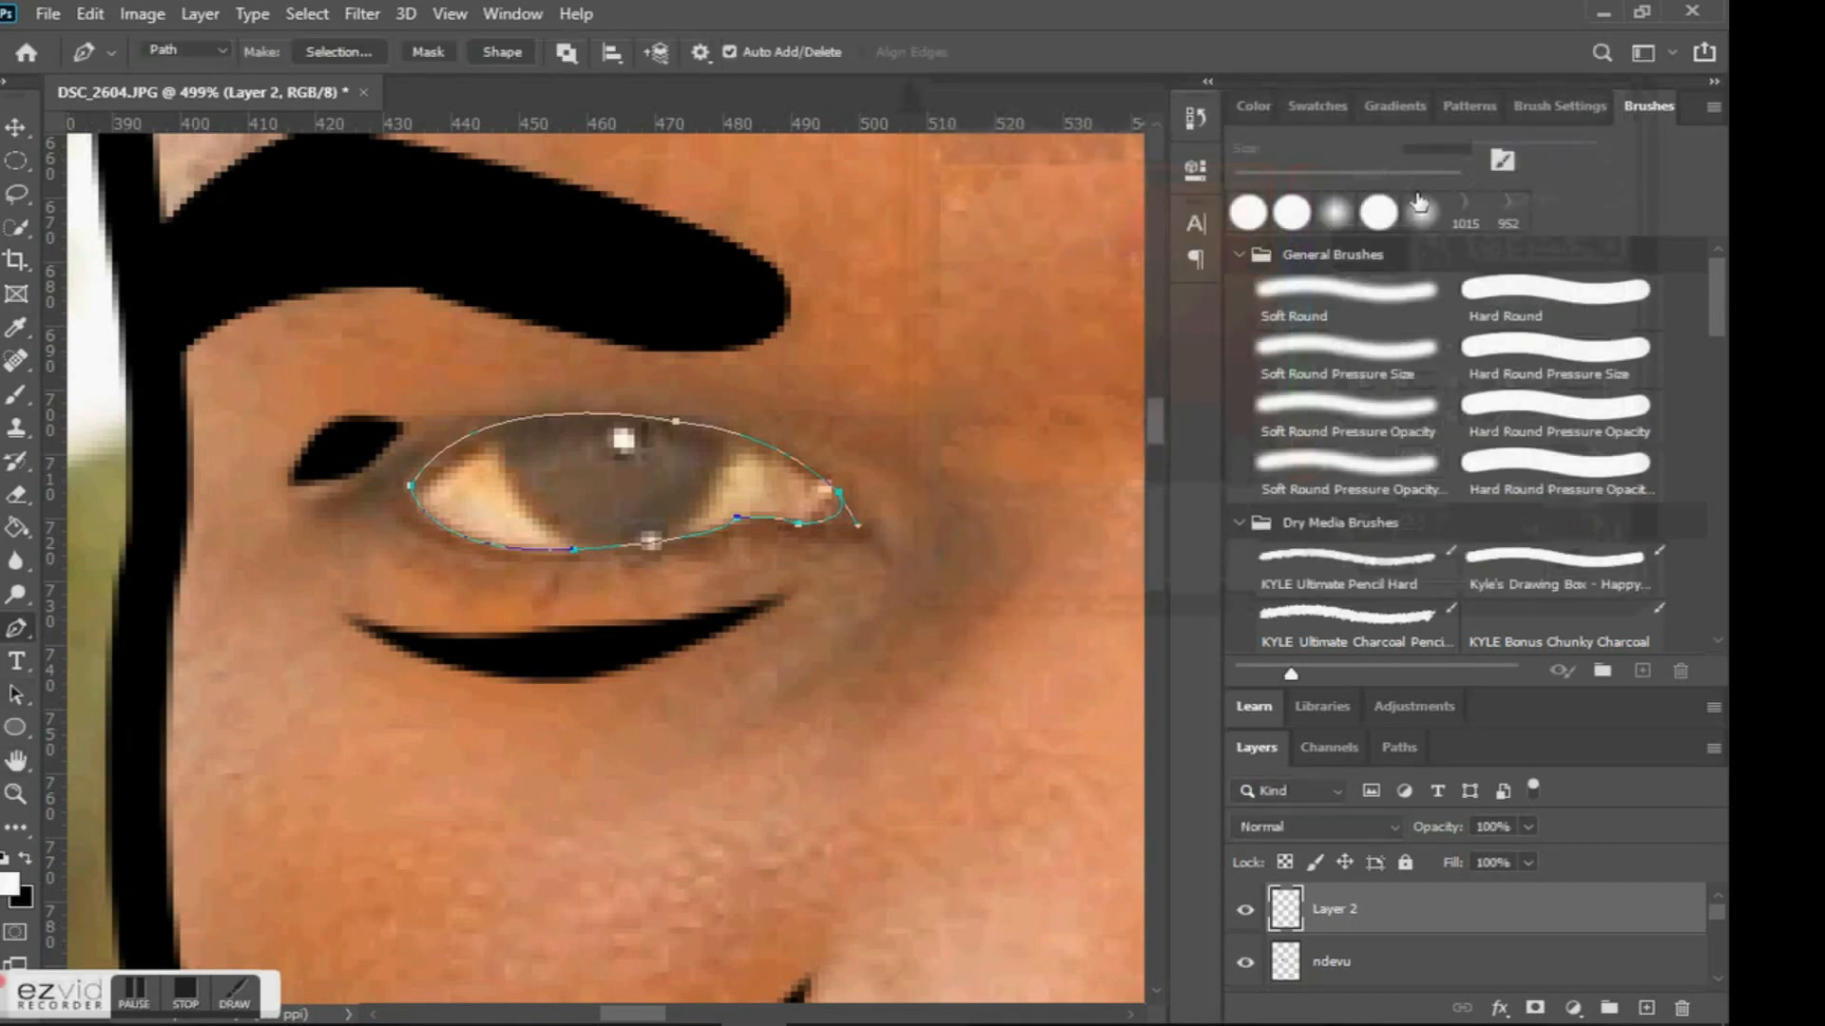
{"action": "right_click", "coordinate": [758, 463]}
{"action": "left_click", "coordinate": [808, 601]}
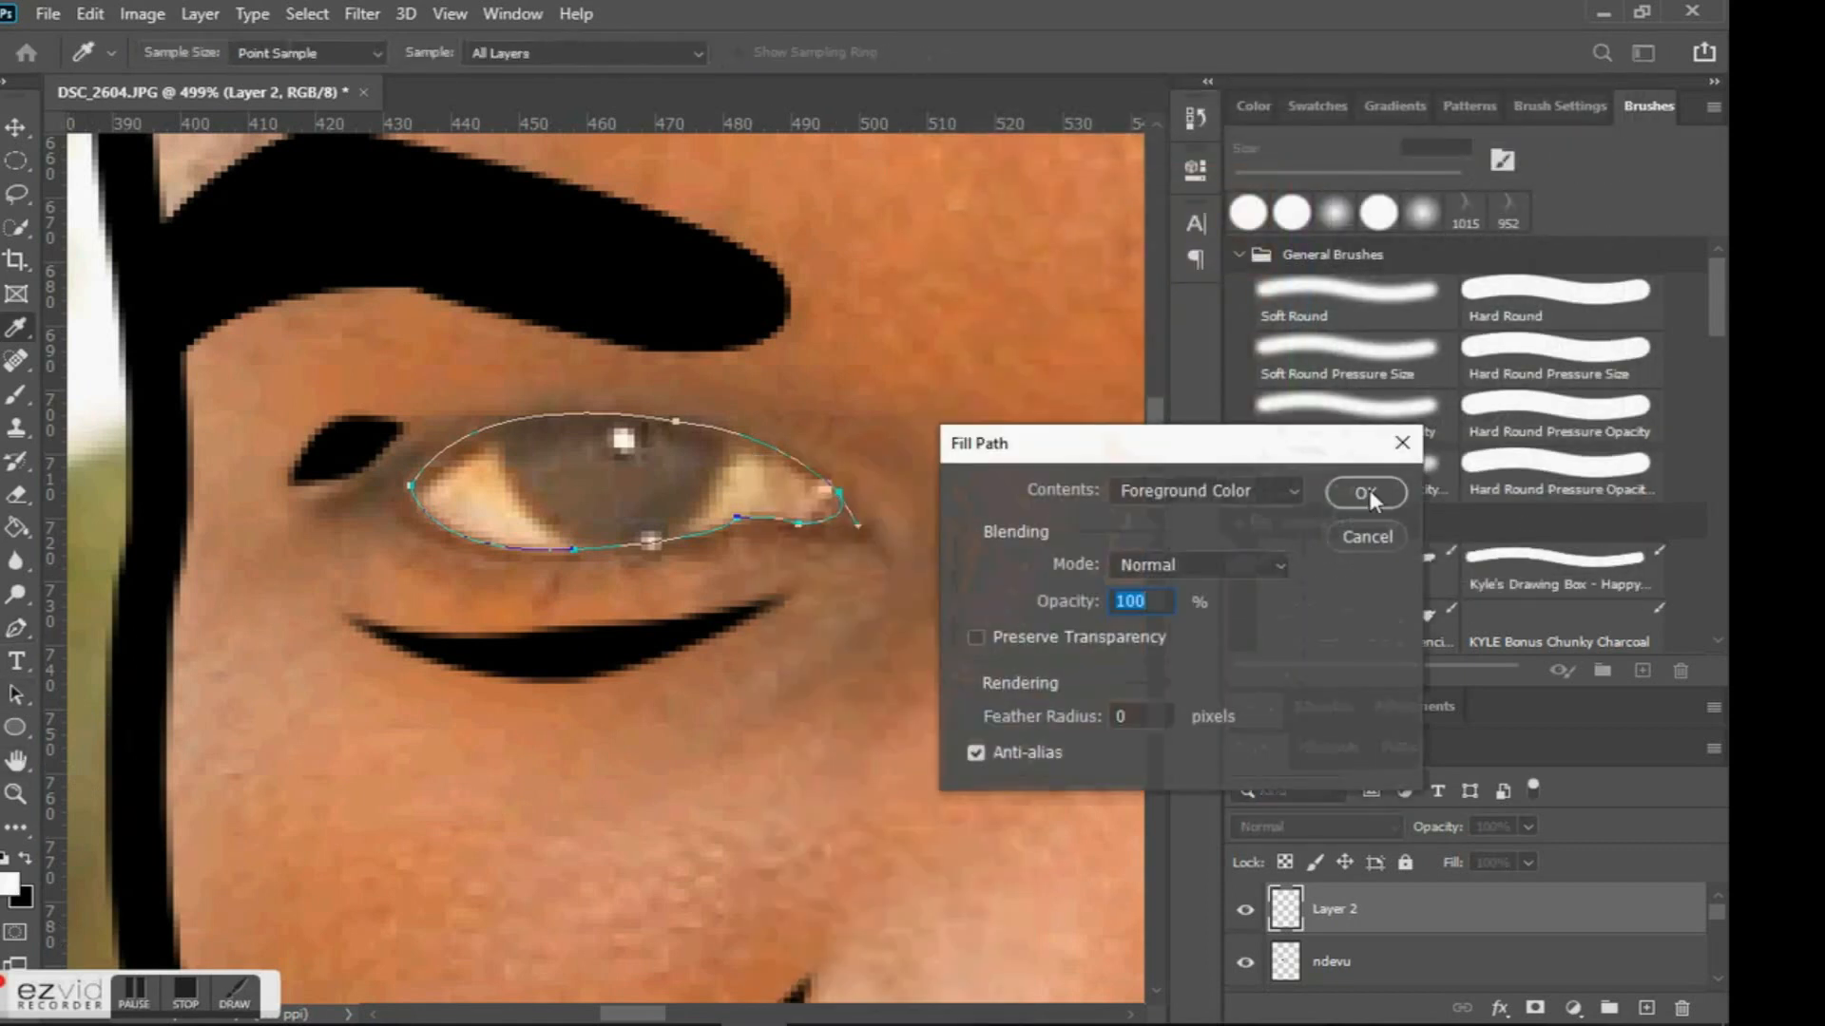
{"action": "left_click", "coordinate": [1367, 493]}
{"action": "left_click", "coordinate": [926, 473]}
{"action": "scroll", "coordinate": [1017, 528], "scroll_direction": "right", "scroll_amount": 2}
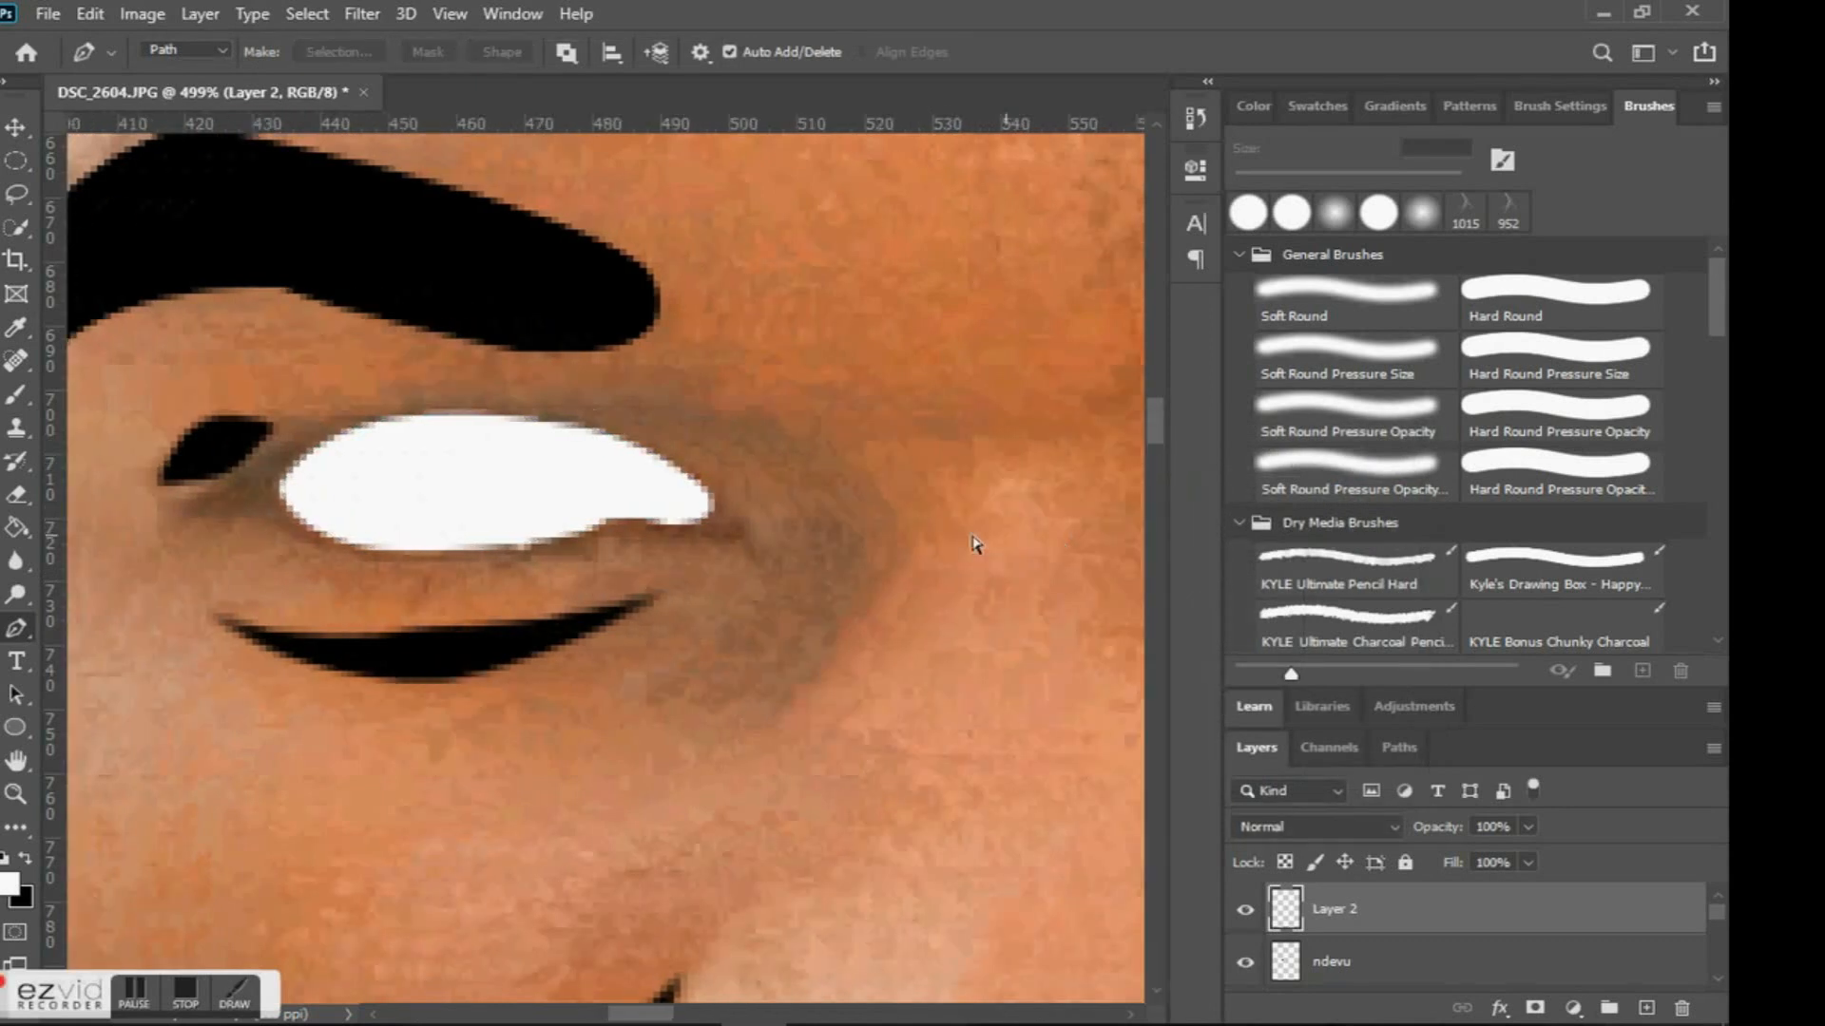
Draw a short curved path at the outer corner of the left-hand eye, stroke it in black on Layer 2 and remove the path.
{"action": "left_click", "coordinate": [321, 415]}
{"action": "left_click_drag", "start_coordinate": [185, 497], "coordinate": [131, 538]}
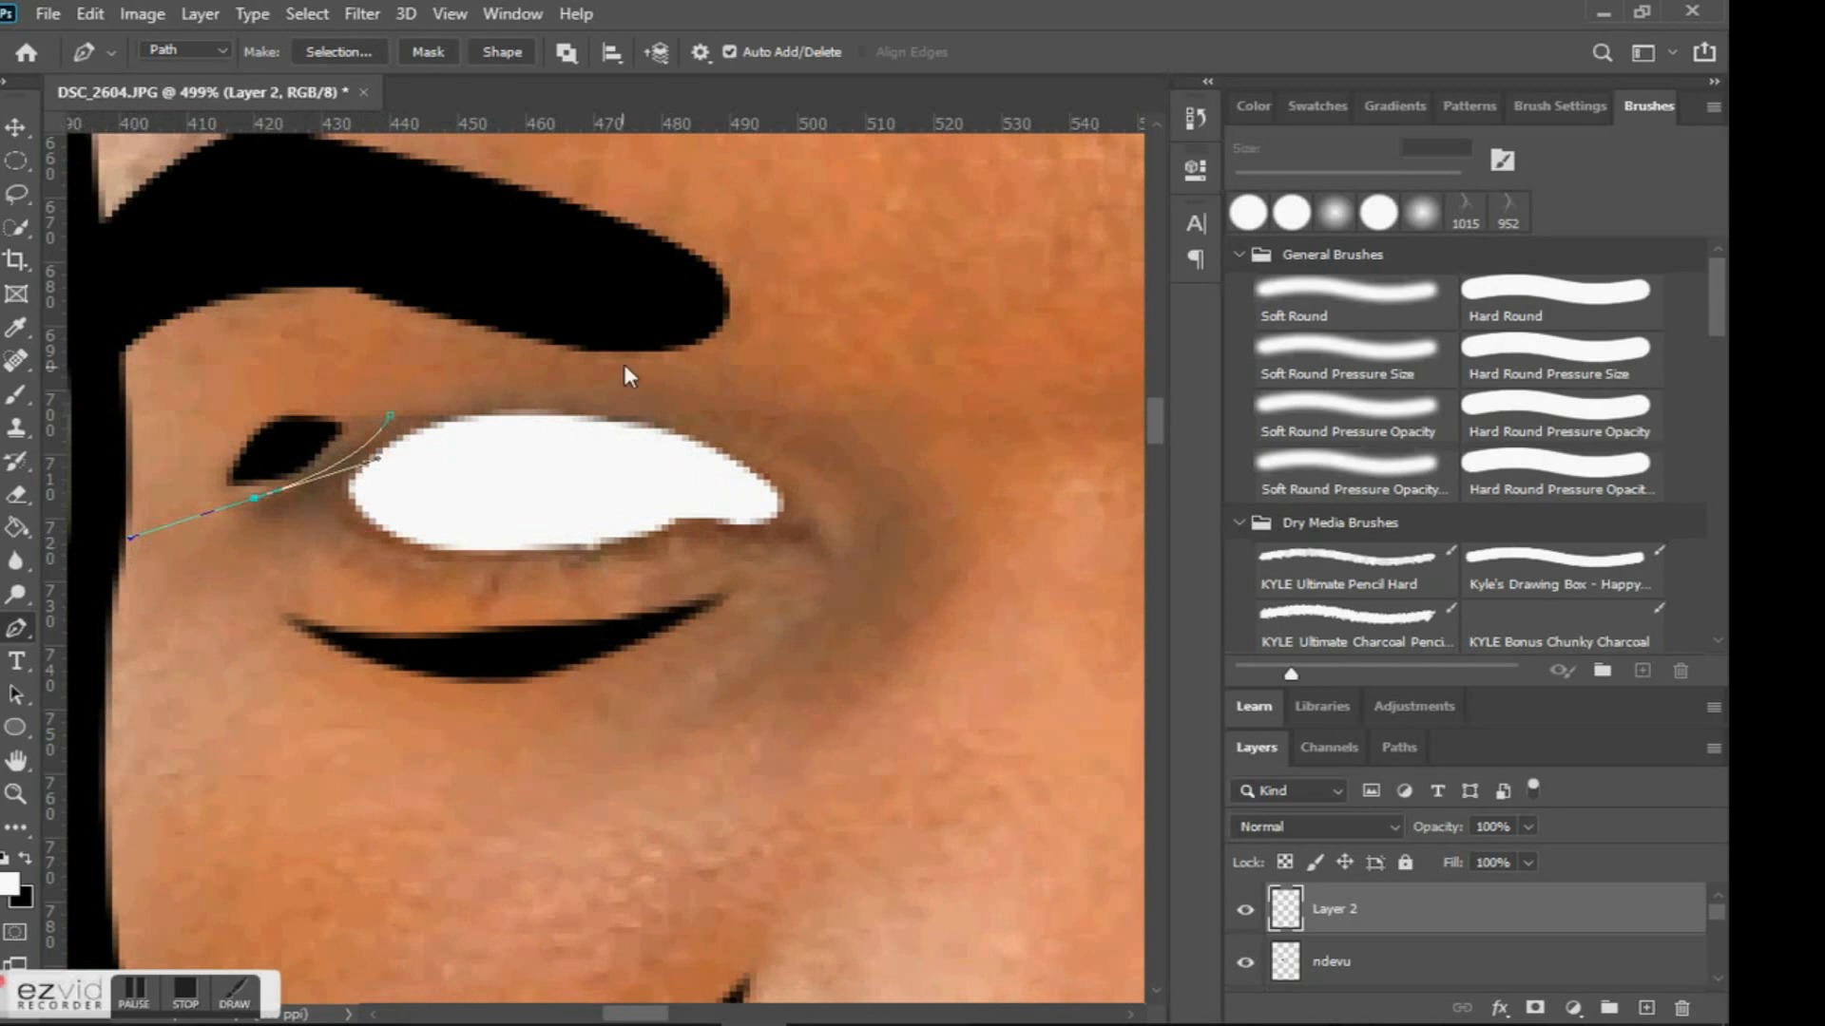
{"action": "left_click", "coordinate": [1027, 318]}
{"action": "right_click", "coordinate": [817, 382]}
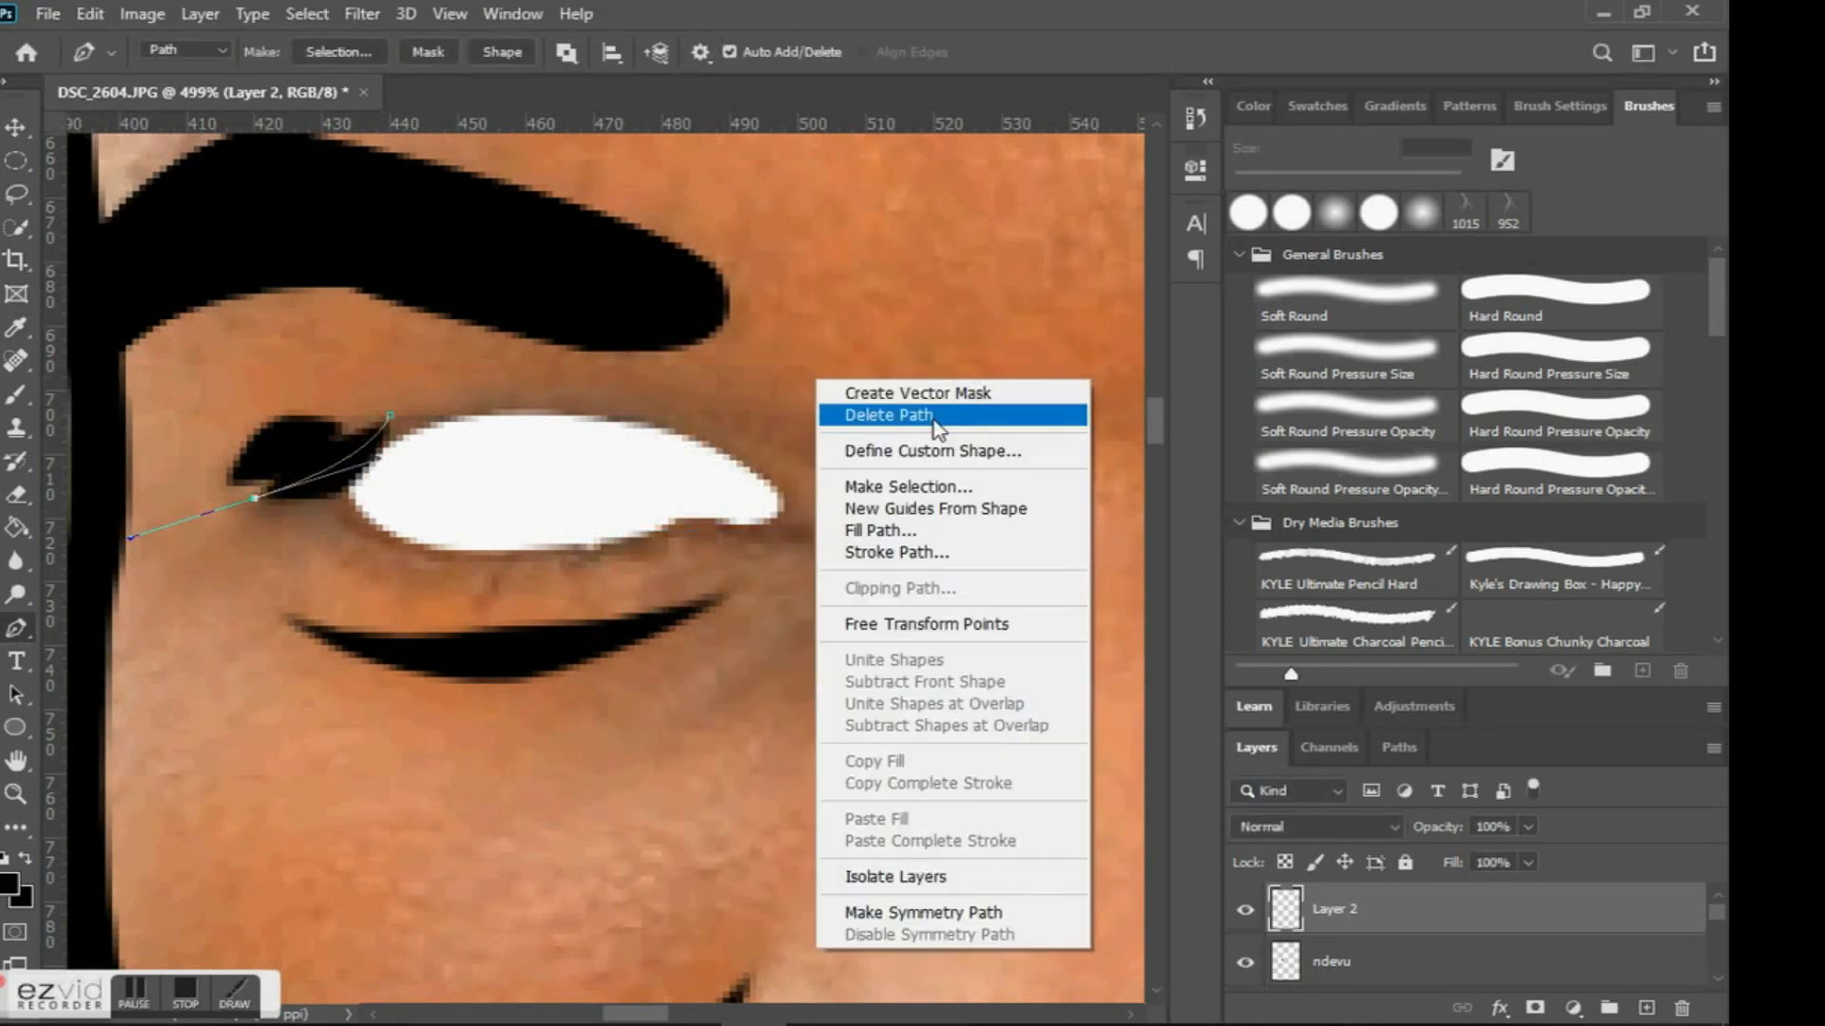
{"action": "left_click", "coordinate": [933, 415]}
Trace the upper lid of the right-hand eye with a Pen path ending at the outer corner.
{"action": "scroll", "coordinate": [813, 399], "scroll_direction": "right", "scroll_amount": 10}
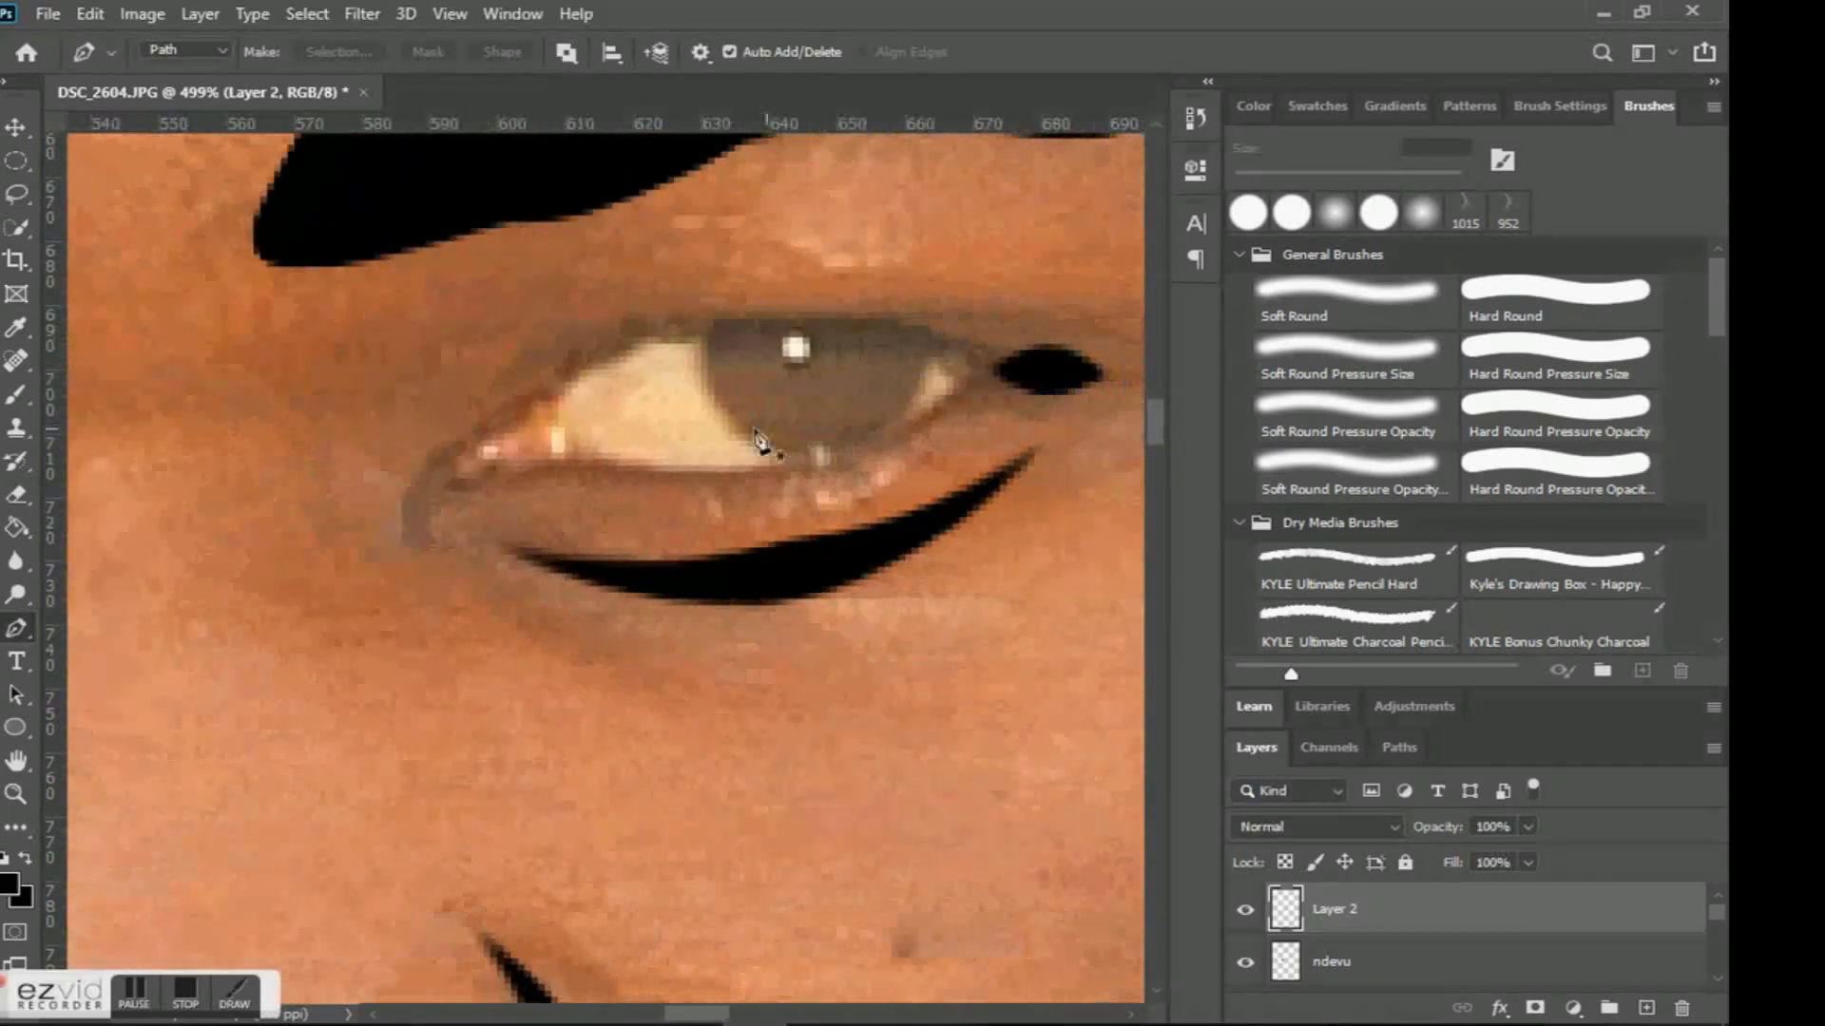
{"action": "left_click", "coordinate": [545, 401]}
{"action": "left_click_drag", "start_coordinate": [743, 317], "coordinate": [865, 317]}
{"action": "left_click", "coordinate": [742, 317], "text": "alt"}
{"action": "left_click", "coordinate": [979, 349]}
{"action": "left_click_drag", "start_coordinate": [981, 354], "coordinate": [1015, 389]}
{"action": "left_click", "coordinate": [979, 350], "text": "alt"}
{"action": "key", "text": "ctrl+z"}
{"action": "key", "text": "ctrl+z"}
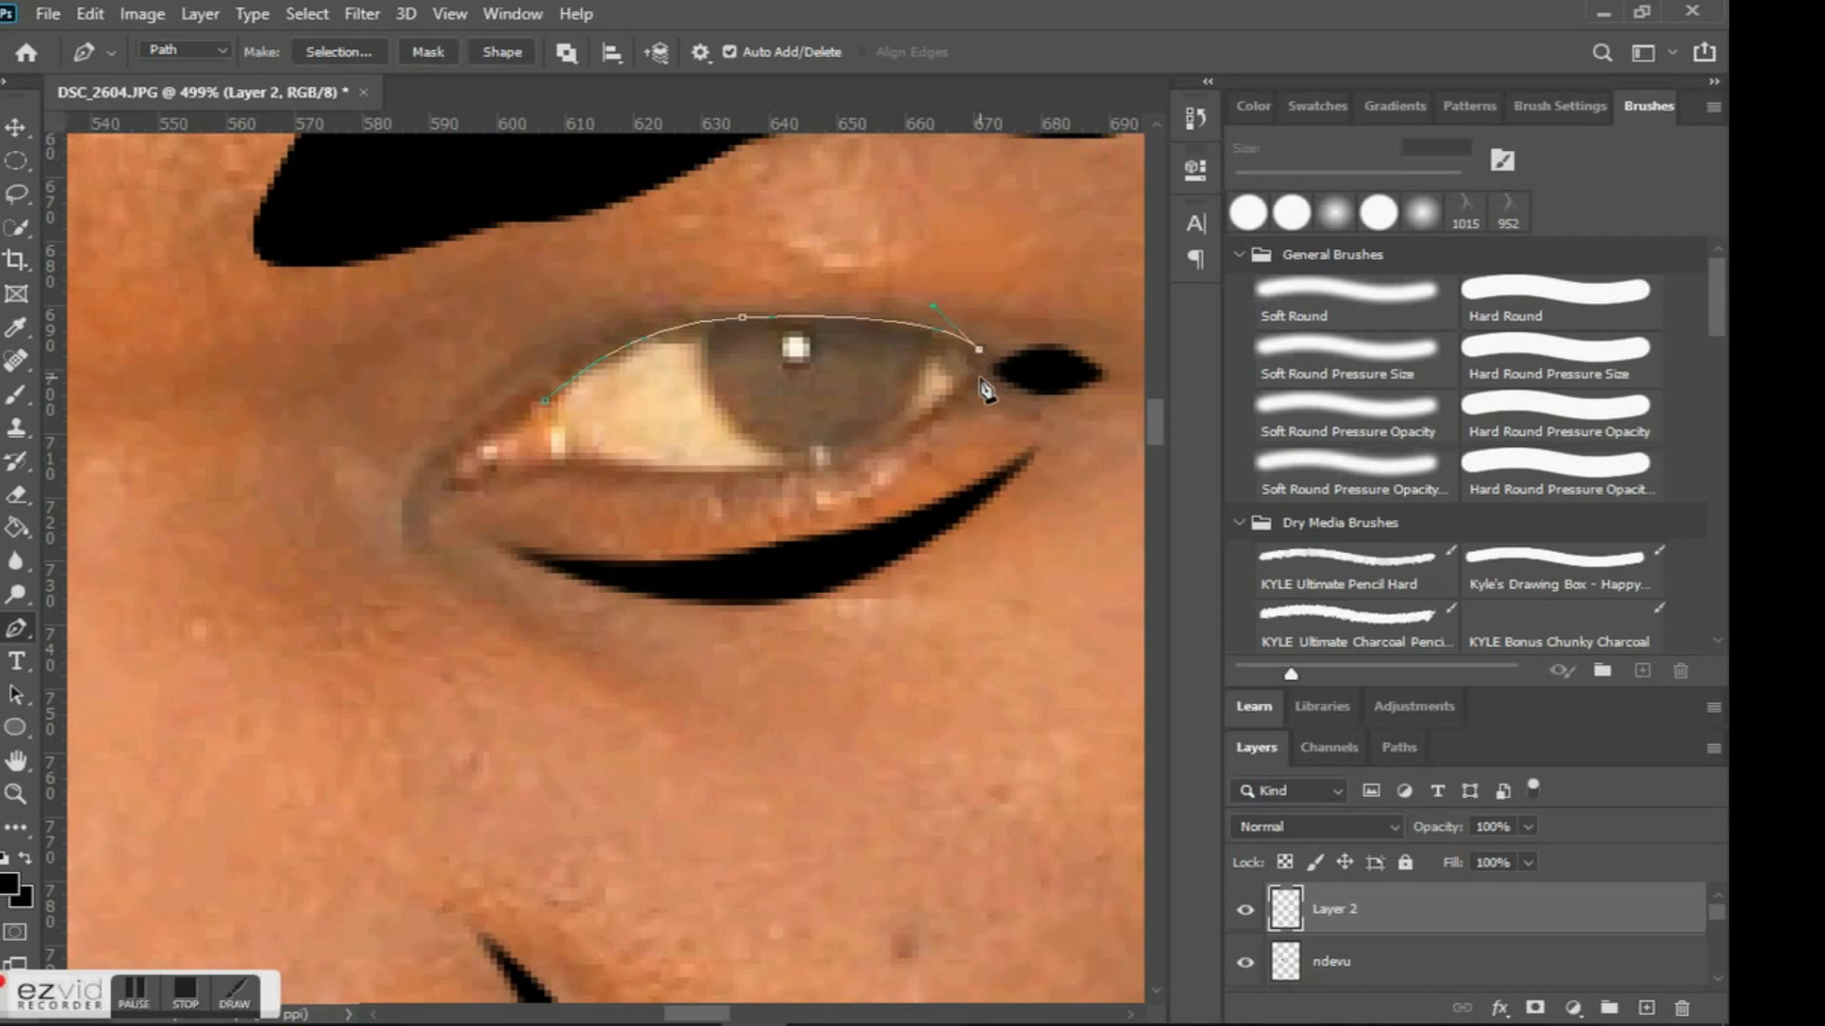
Continue the path around the outer corner and lower lid of the right-hand eye and close it at its starting point.
{"action": "left_click", "coordinate": [980, 375]}
{"action": "left_click_drag", "start_coordinate": [845, 459], "coordinate": [825, 456]}
{"action": "left_click", "coordinate": [845, 459], "text": "alt"}
{"action": "left_click_drag", "start_coordinate": [568, 425], "coordinate": [564, 359]}
{"action": "left_click", "coordinate": [569, 427]}
{"action": "left_click", "coordinate": [539, 394]}
{"action": "right_click", "coordinate": [700, 399]}
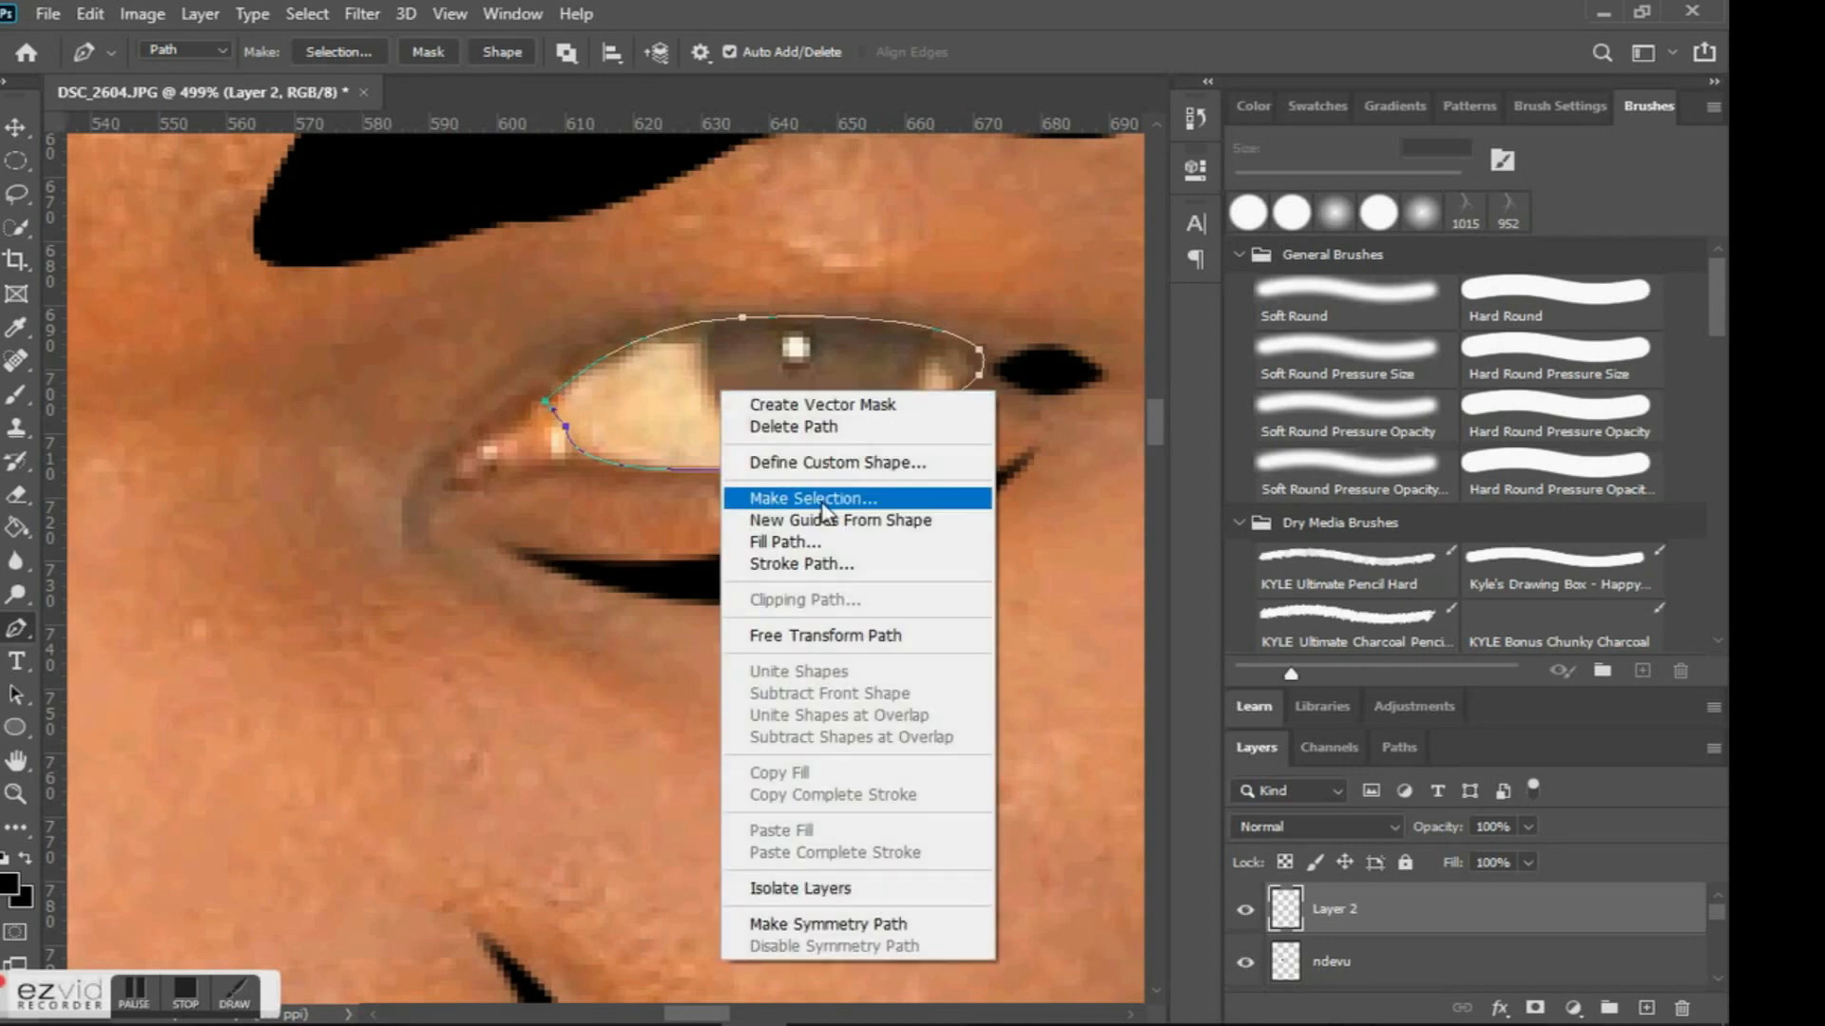
{"action": "left_click", "coordinate": [770, 540]}
{"action": "left_click", "coordinate": [1366, 492]}
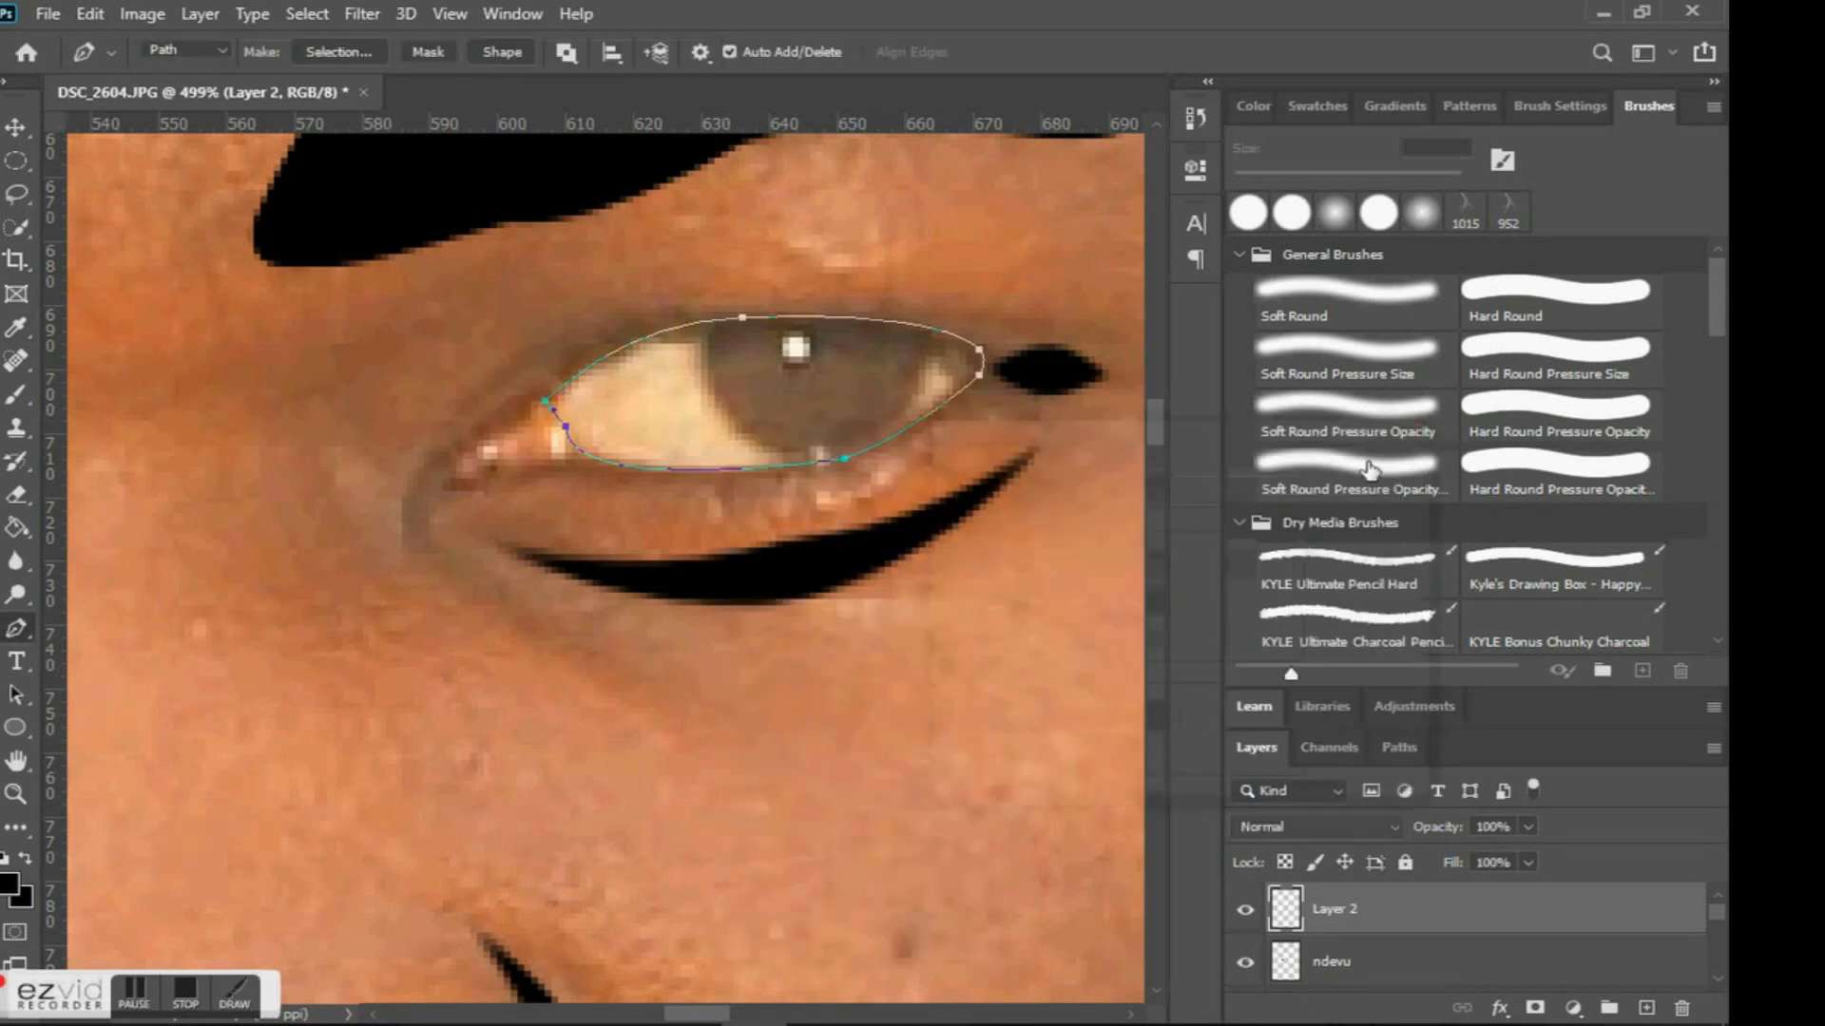
{"action": "scroll", "coordinate": [818, 399], "scroll_direction": "down", "scroll_amount": 5}
{"action": "scroll", "coordinate": [816, 397], "scroll_direction": "down", "scroll_amount": 3}
{"action": "right_click", "coordinate": [796, 388]}
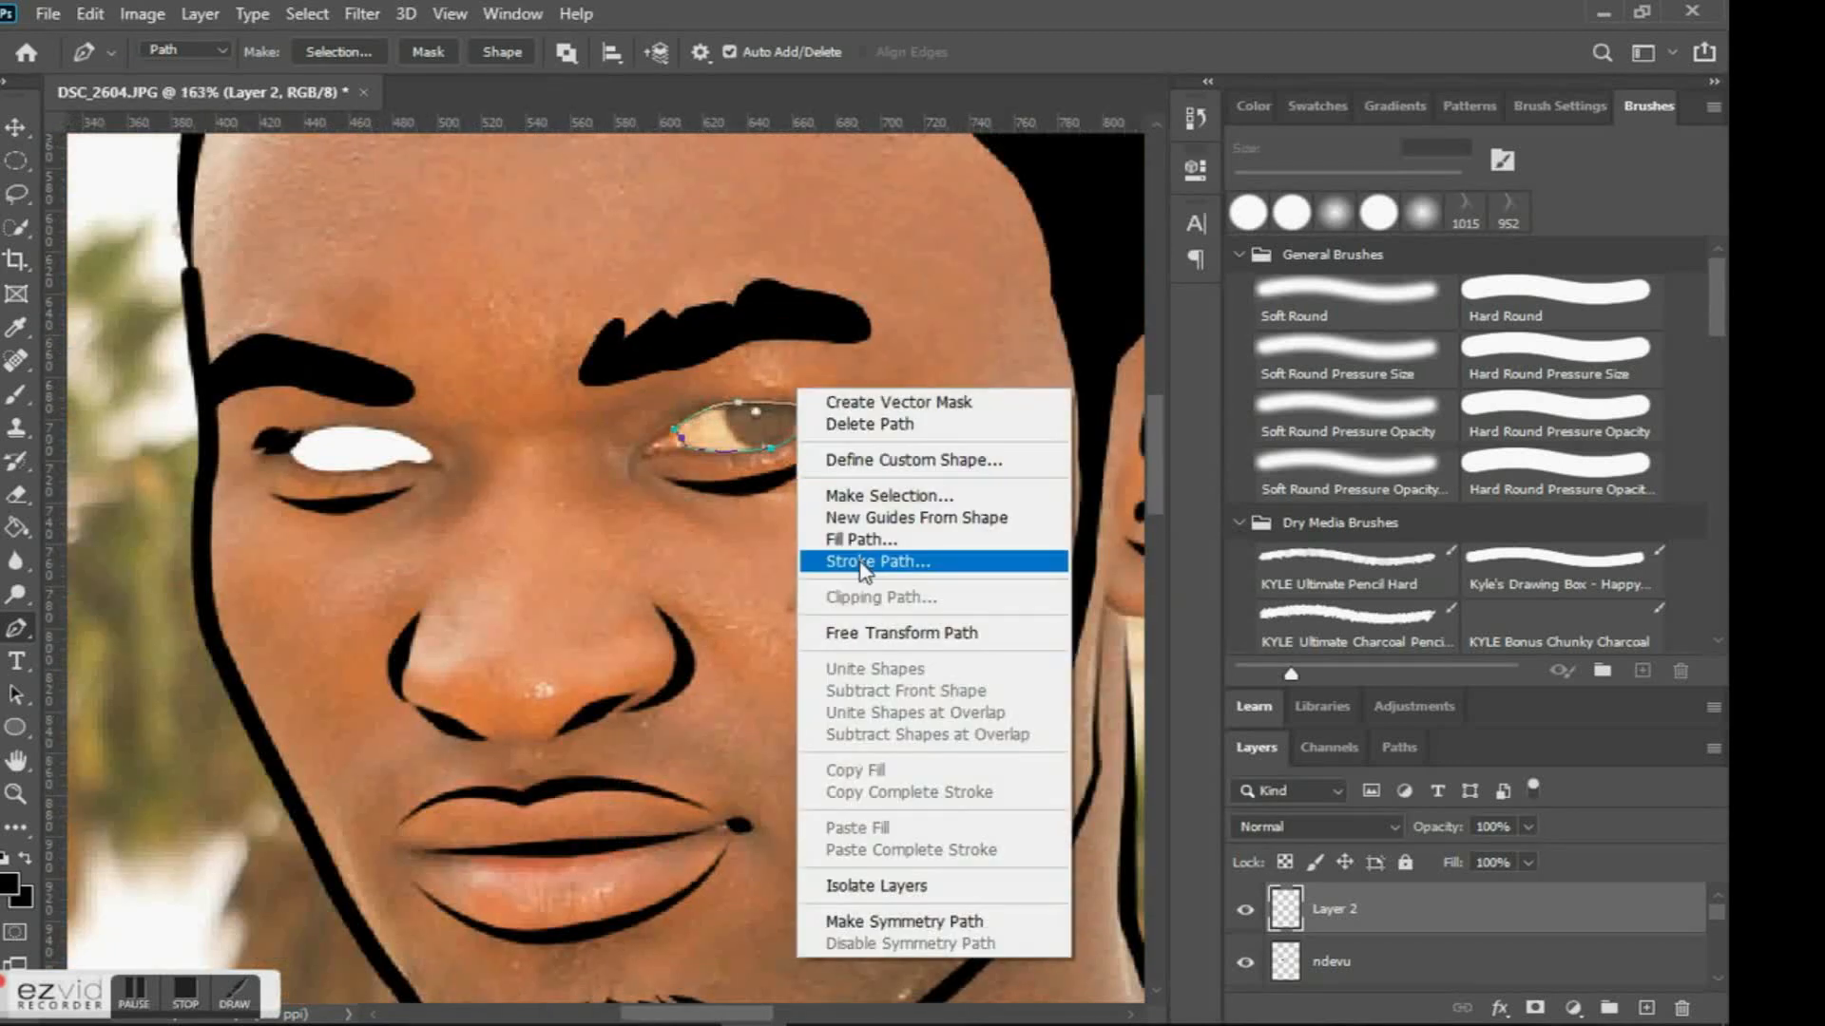
{"action": "left_click", "coordinate": [855, 564]}
{"action": "left_click", "coordinate": [1064, 271]}
Fill the right-hand eye path with white sampled from the other eye and delete the path.
{"action": "right_click", "coordinate": [815, 413]}
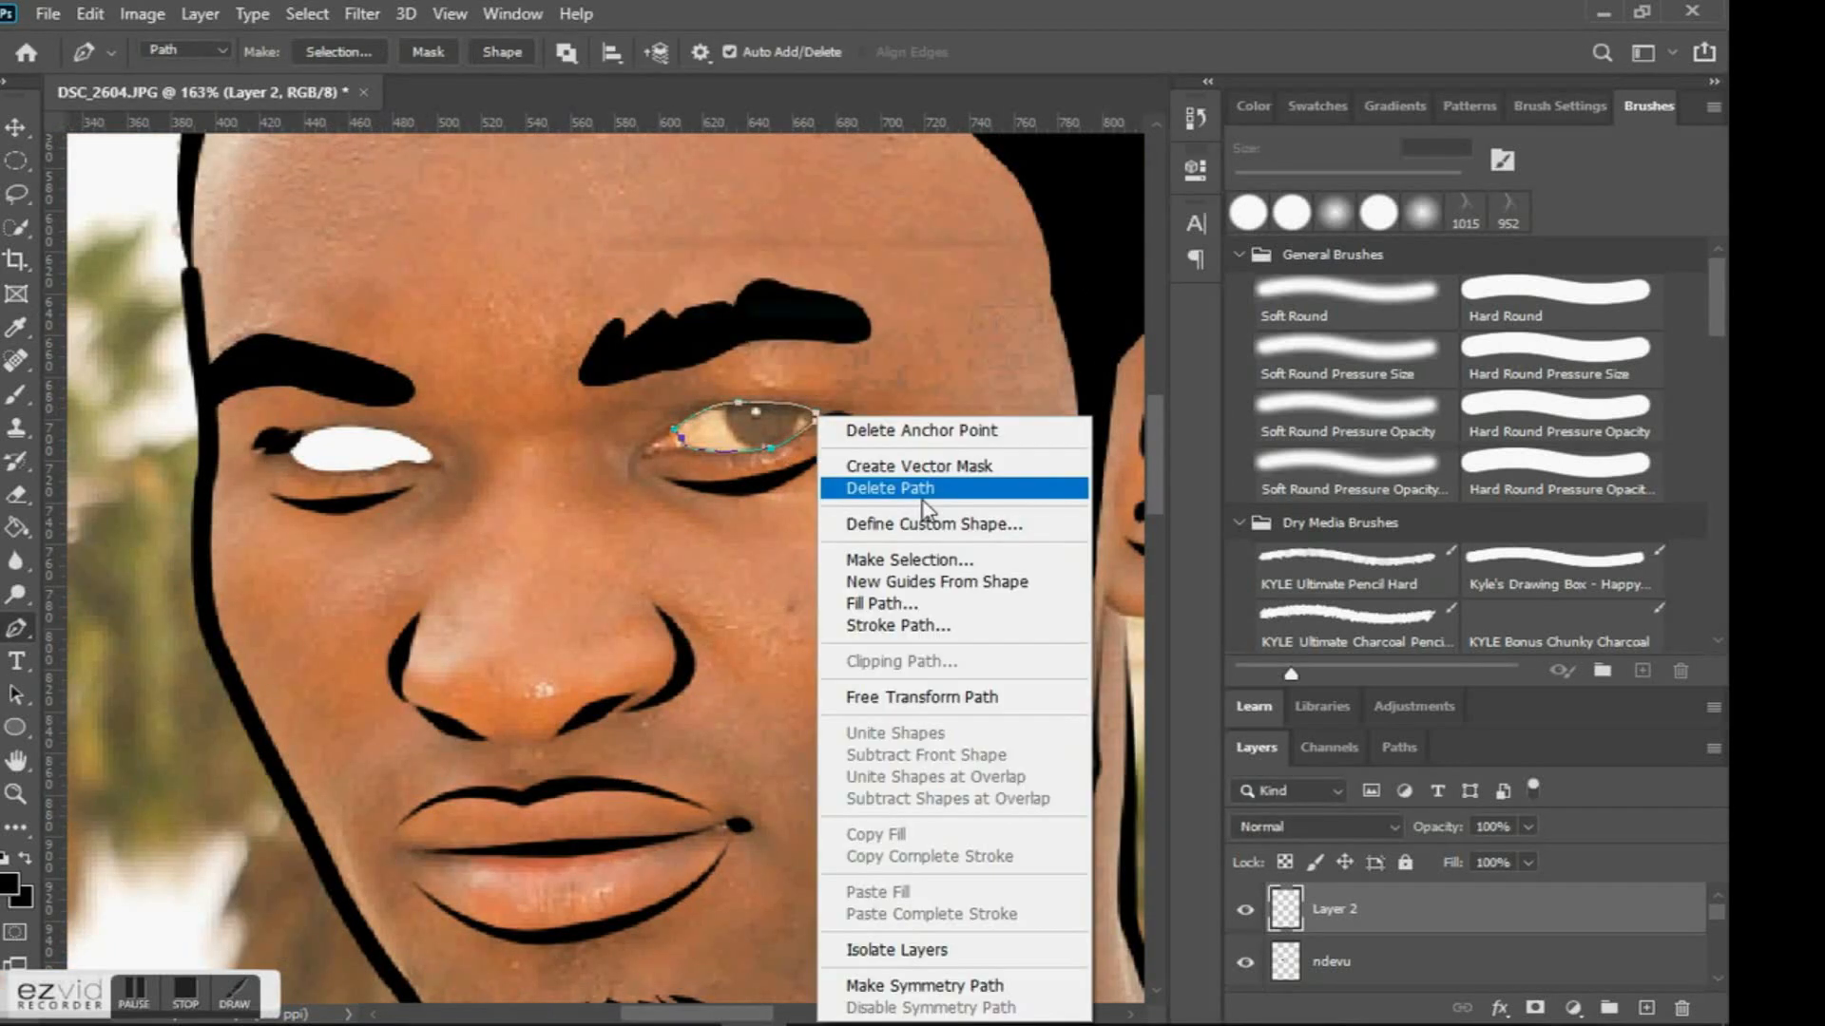
{"action": "left_click", "coordinate": [941, 604]}
{"action": "left_click", "coordinate": [385, 440]}
{"action": "left_click", "coordinate": [1331, 495]}
{"action": "key", "text": "p"}
{"action": "right_click", "coordinate": [835, 333]}
{"action": "left_click", "coordinate": [896, 355]}
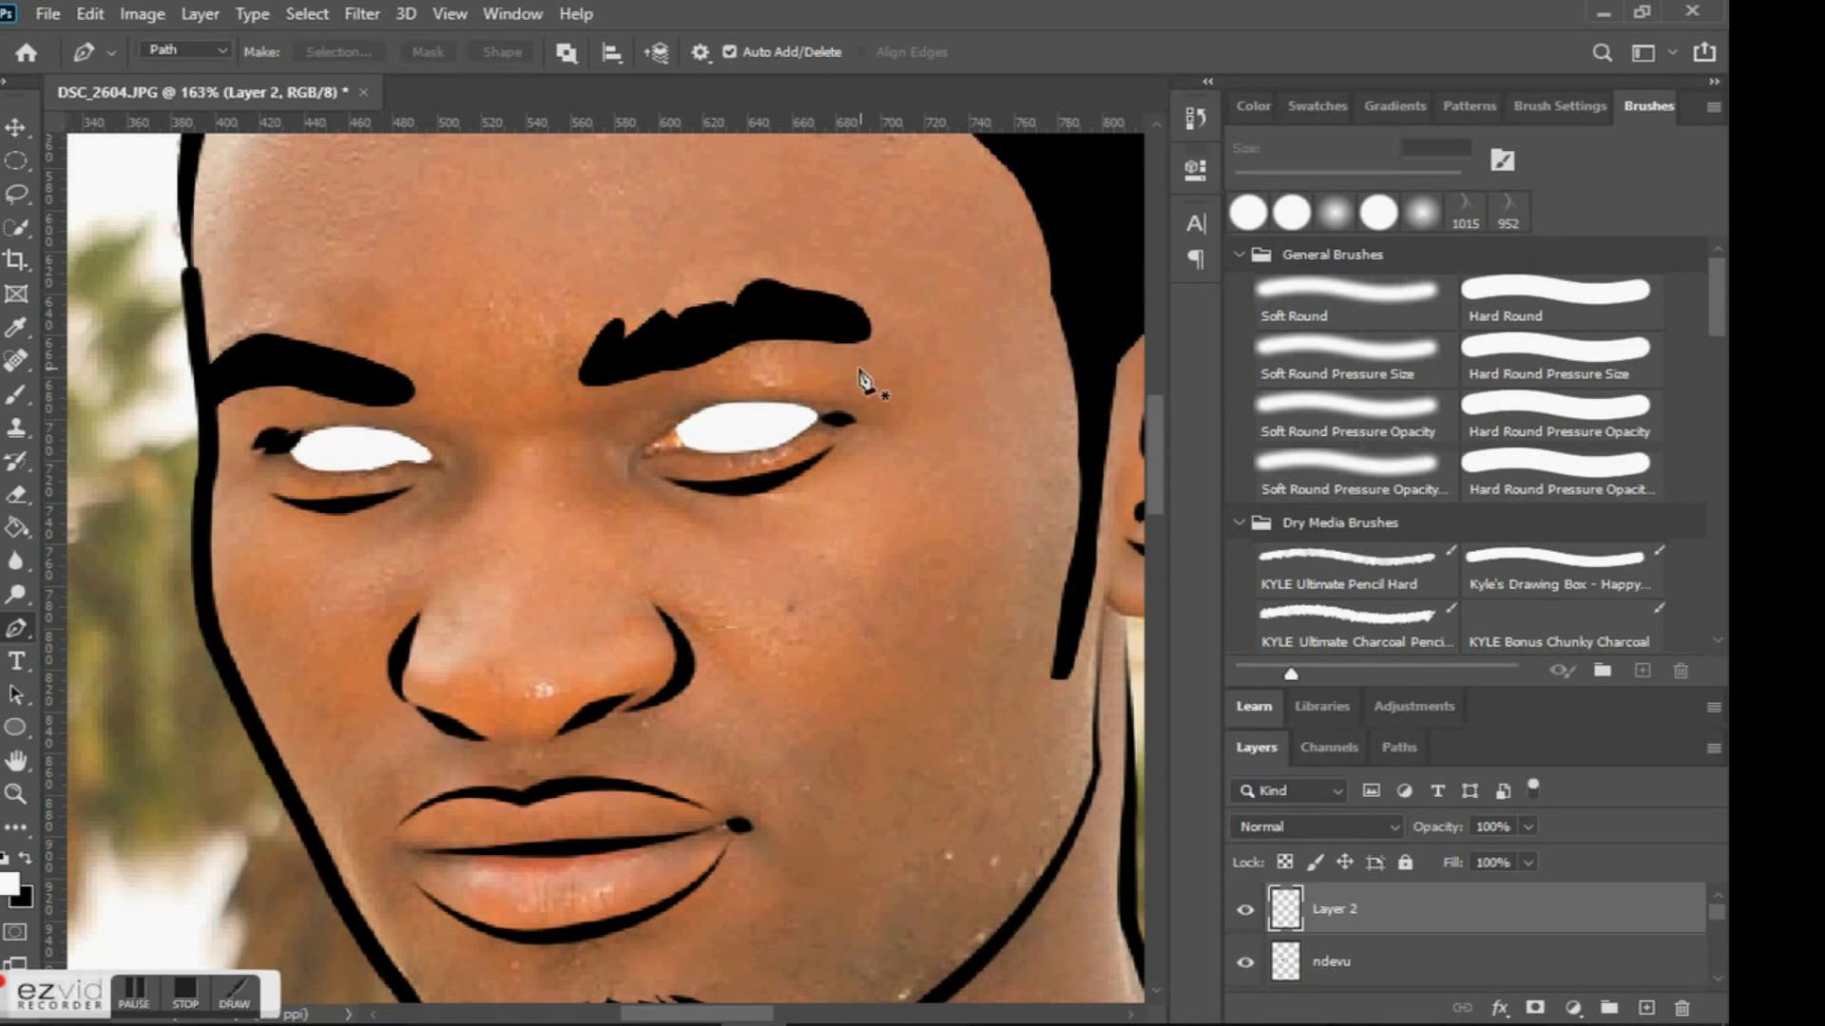
Rename the layer with the white eye fills to macho and add a new empty layer above it.
{"action": "scroll", "coordinate": [604, 452], "scroll_direction": "up", "scroll_amount": 5}
{"action": "scroll", "coordinate": [672, 427], "scroll_direction": "right", "scroll_amount": 2}
{"action": "scroll", "coordinate": [672, 428], "scroll_direction": "left", "scroll_amount": 3}
{"action": "scroll", "coordinate": [672, 423], "scroll_direction": "right", "scroll_amount": 5}
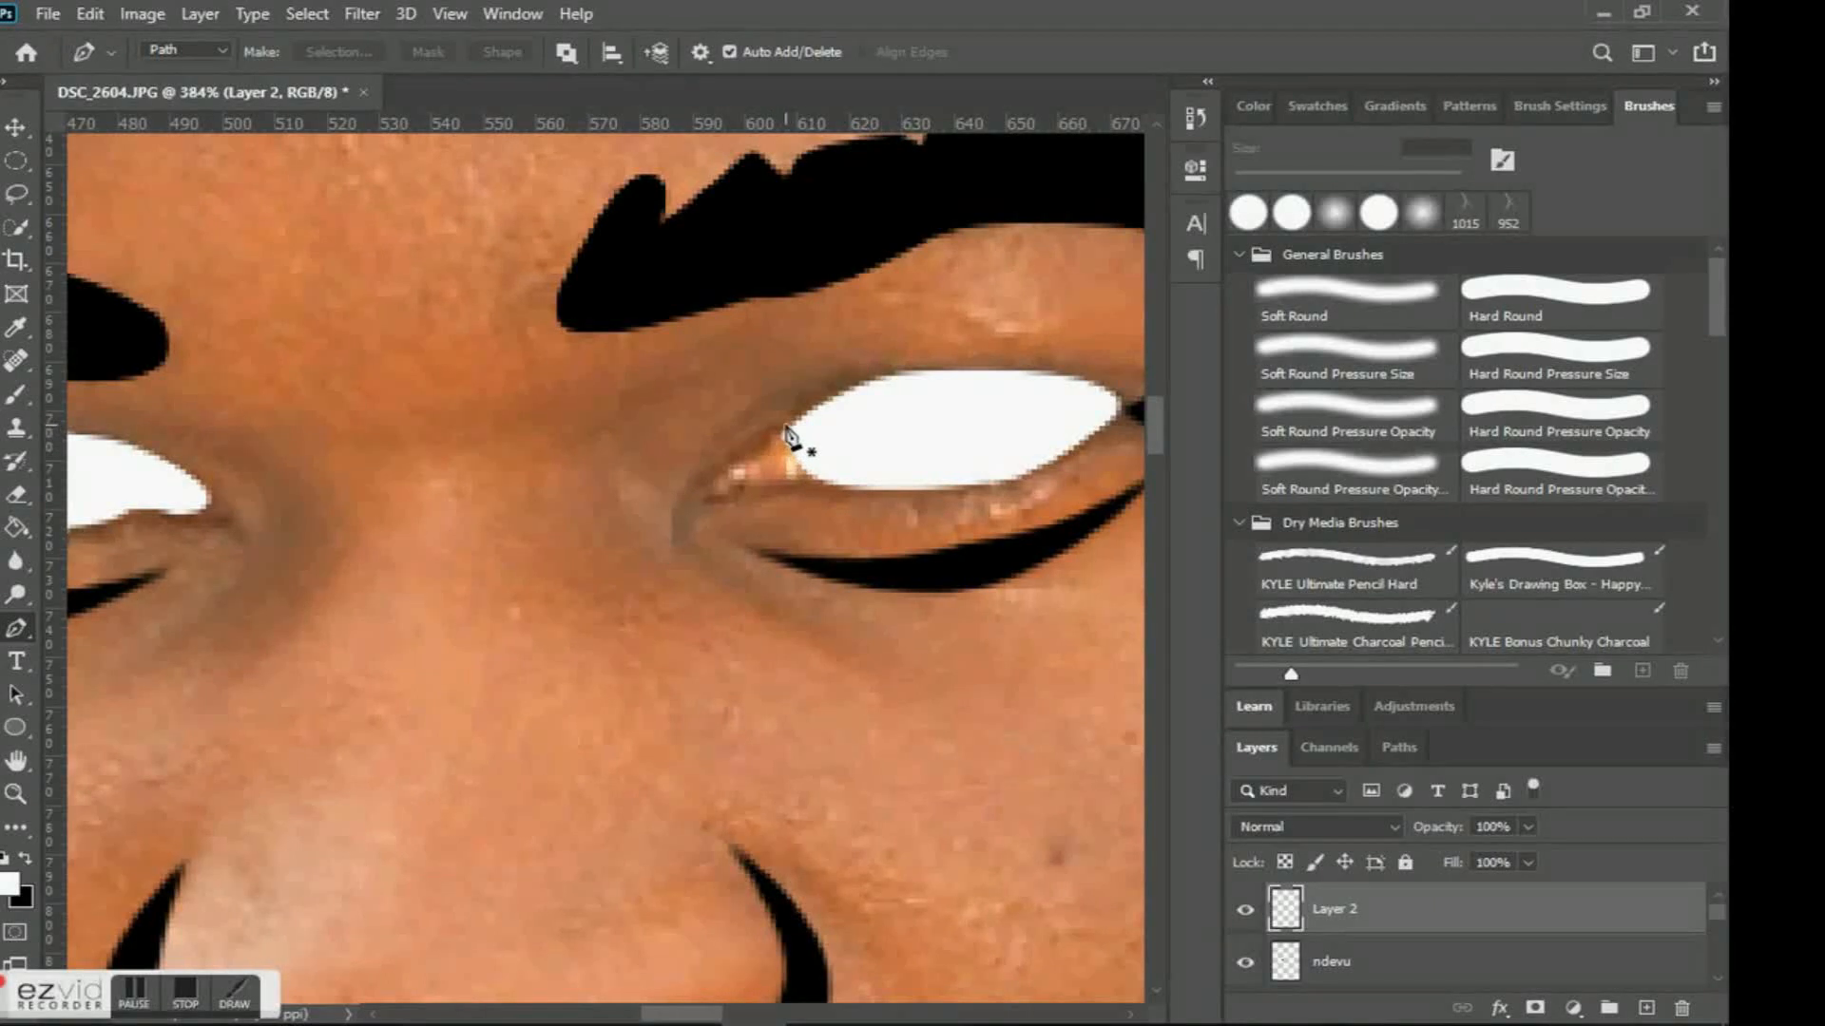
{"action": "double_click", "coordinate": [1339, 911]}
{"action": "key", "text": "Return"}
{"action": "left_click", "coordinate": [1641, 1008]}
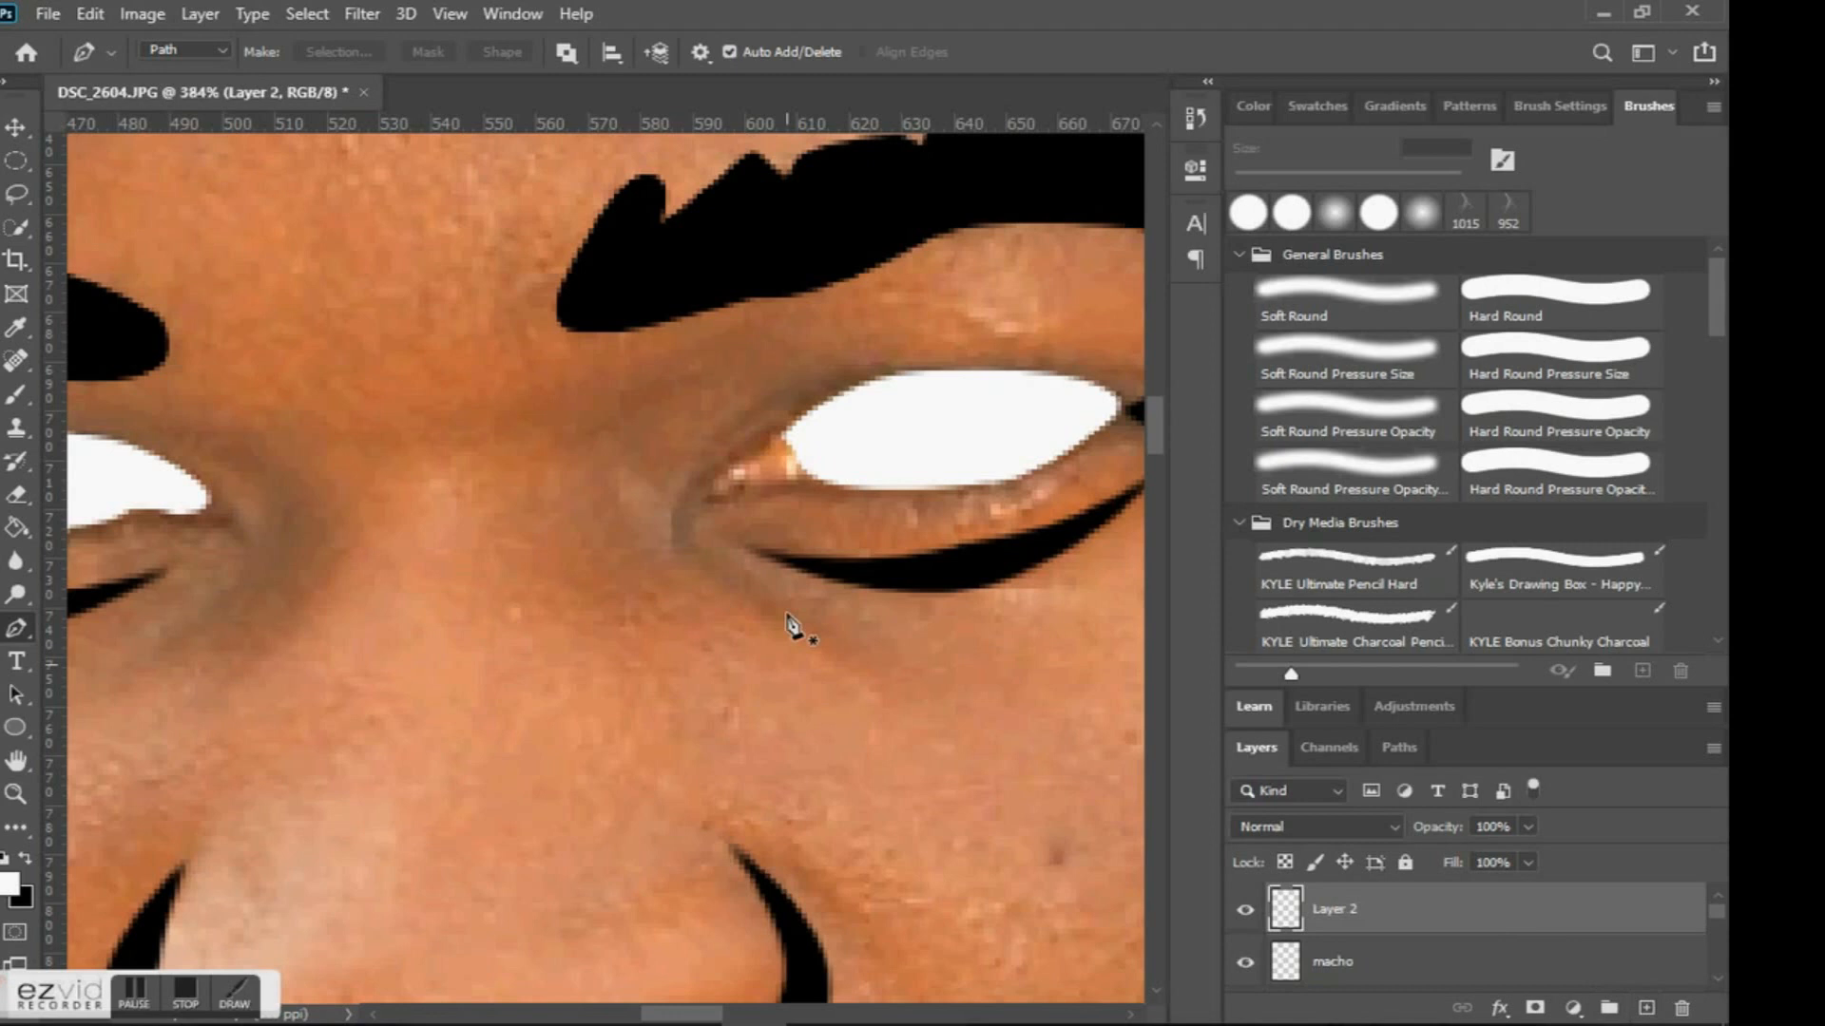
Draw a small closed triangular path around the inner corner of the right-hand eye.
{"action": "left_click", "coordinate": [708, 488]}
{"action": "left_click_drag", "start_coordinate": [784, 436], "coordinate": [793, 445]}
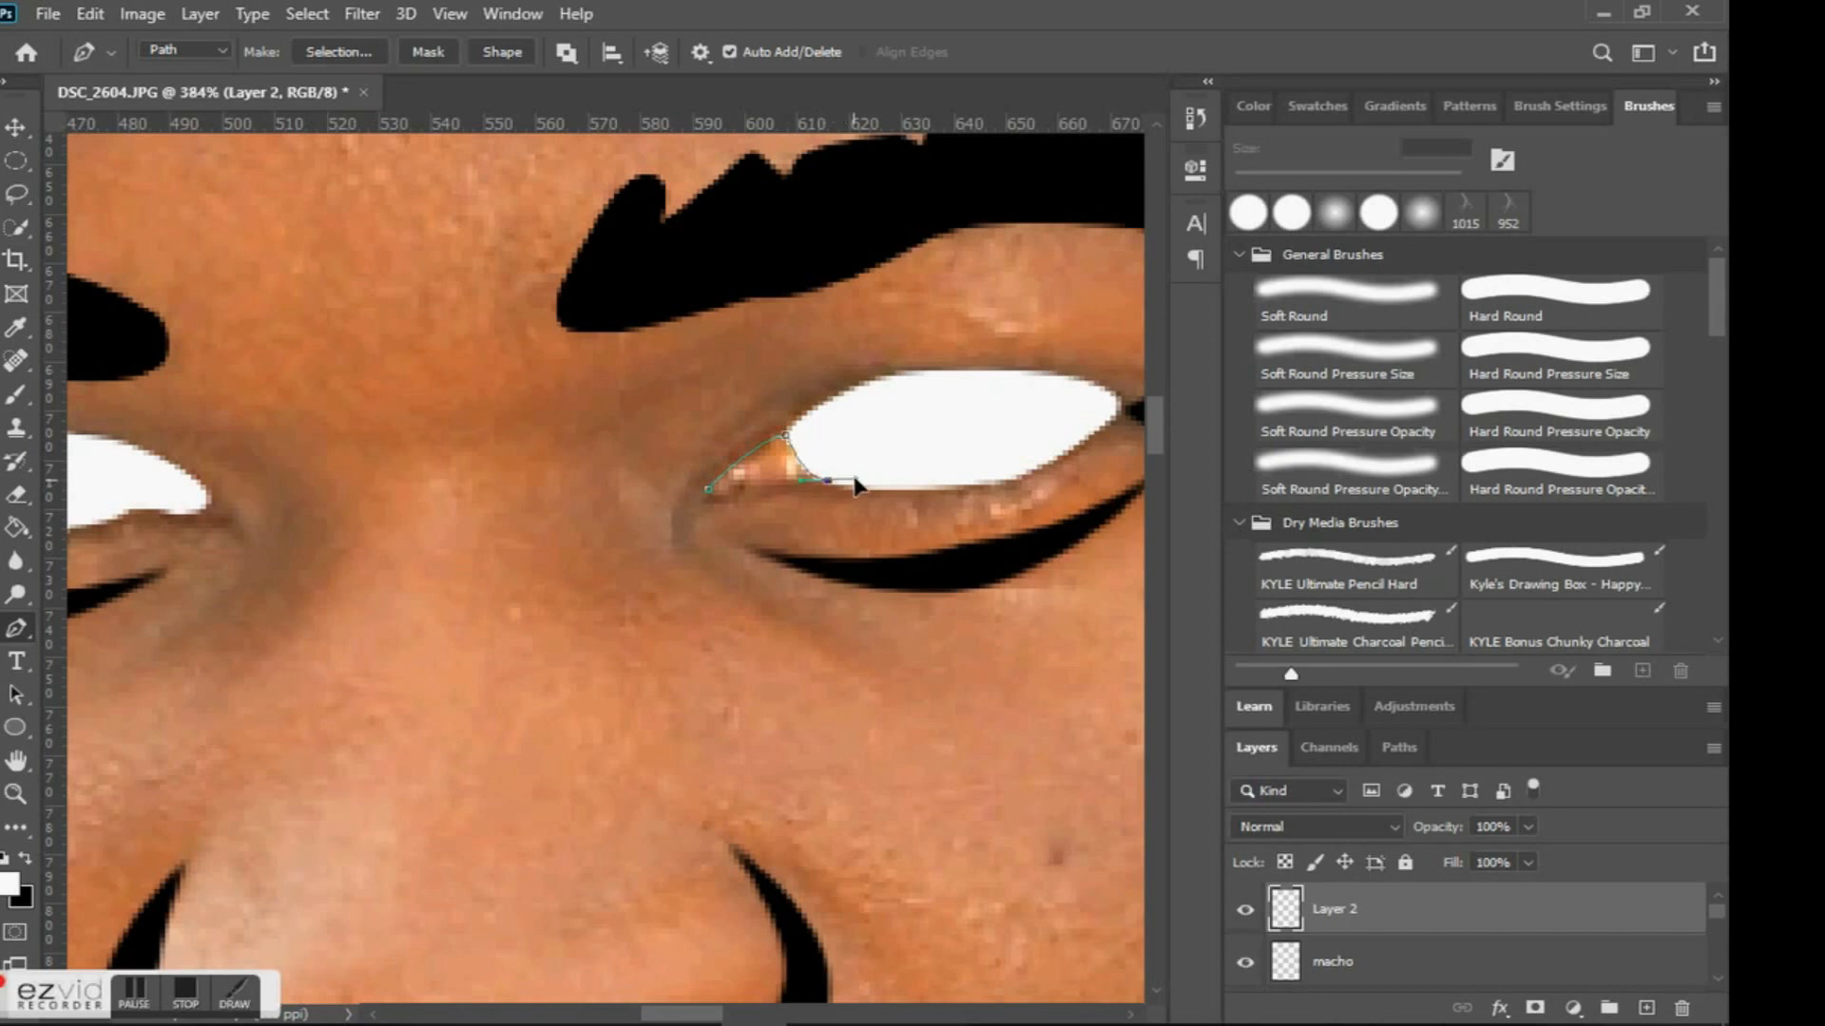
{"action": "left_click", "coordinate": [708, 490]}
Fill the eye-corner path on Layer 2 with pink sampled from the photo's eye corner and delete the path.
{"action": "right_click", "coordinate": [747, 475]}
{"action": "left_click", "coordinate": [807, 599]}
{"action": "left_click", "coordinate": [757, 482]}
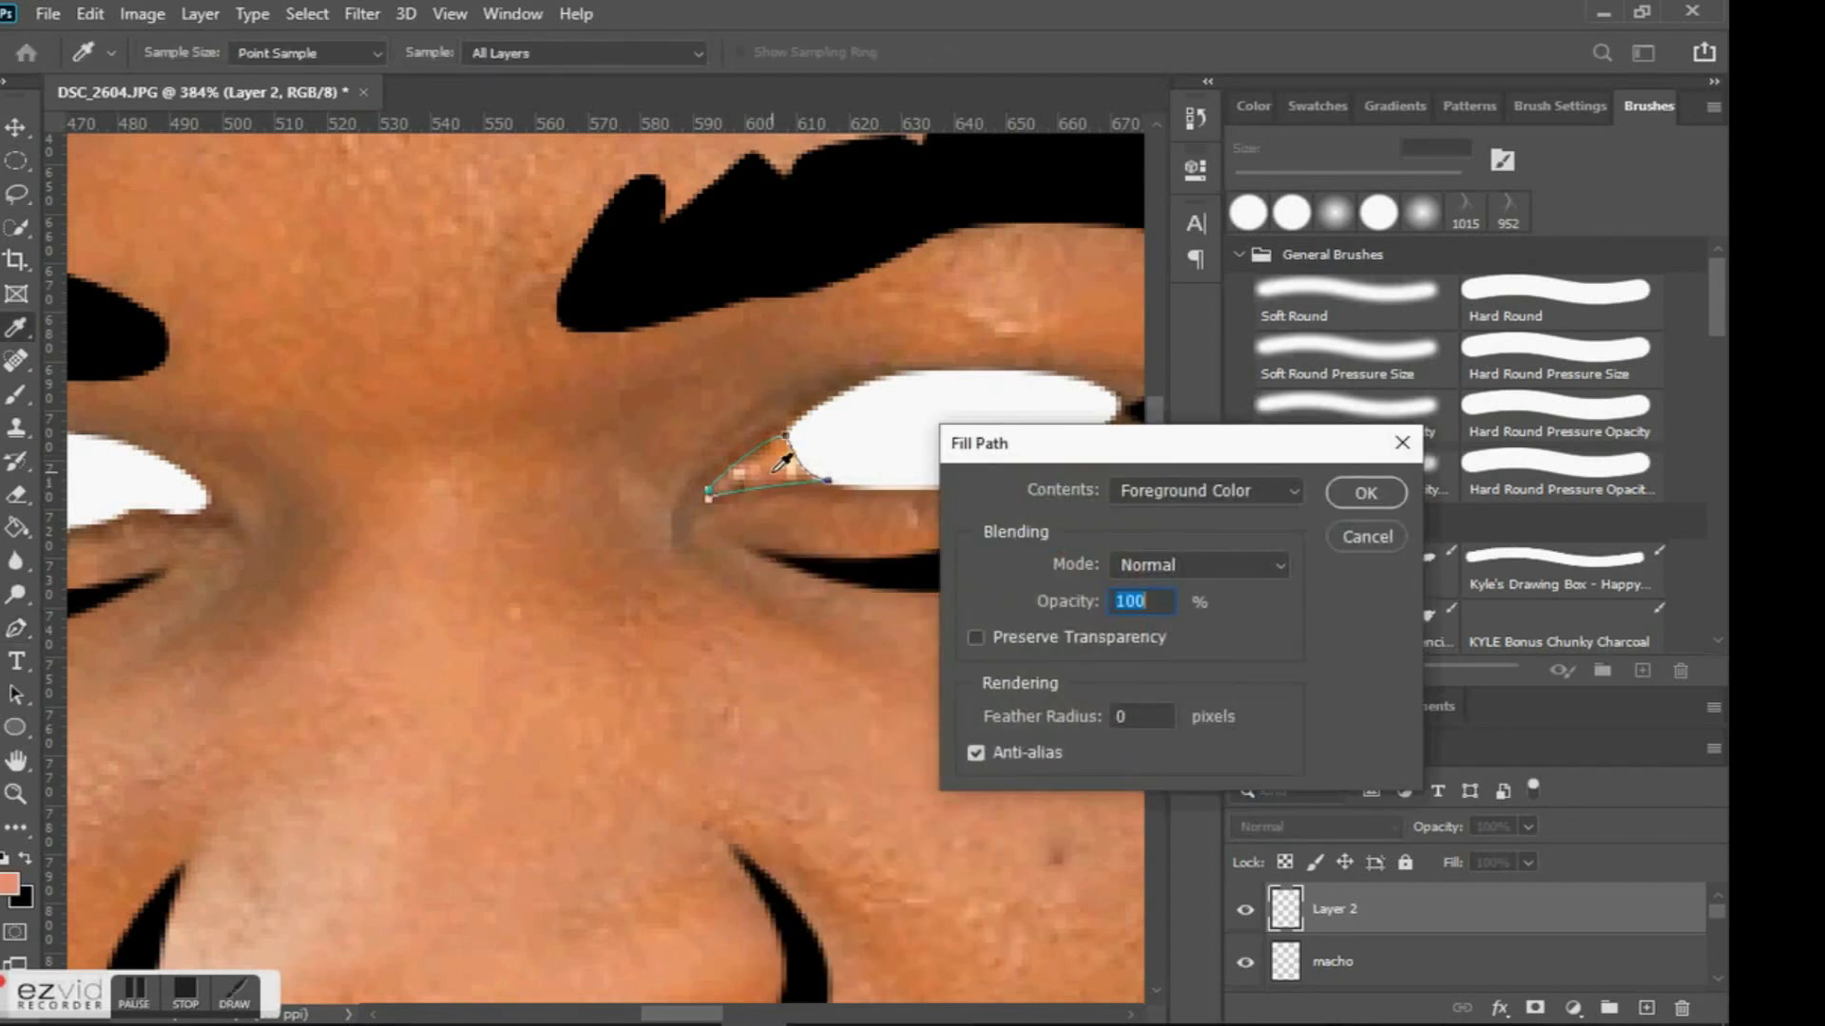
{"action": "left_click", "coordinate": [1365, 494]}
{"action": "right_click", "coordinate": [860, 441]}
{"action": "left_click", "coordinate": [914, 475]}
Hide the macho layer and trace a closed path around the inner corner of the left-hand eye.
{"action": "scroll", "coordinate": [747, 582], "scroll_direction": "left", "scroll_amount": 3}
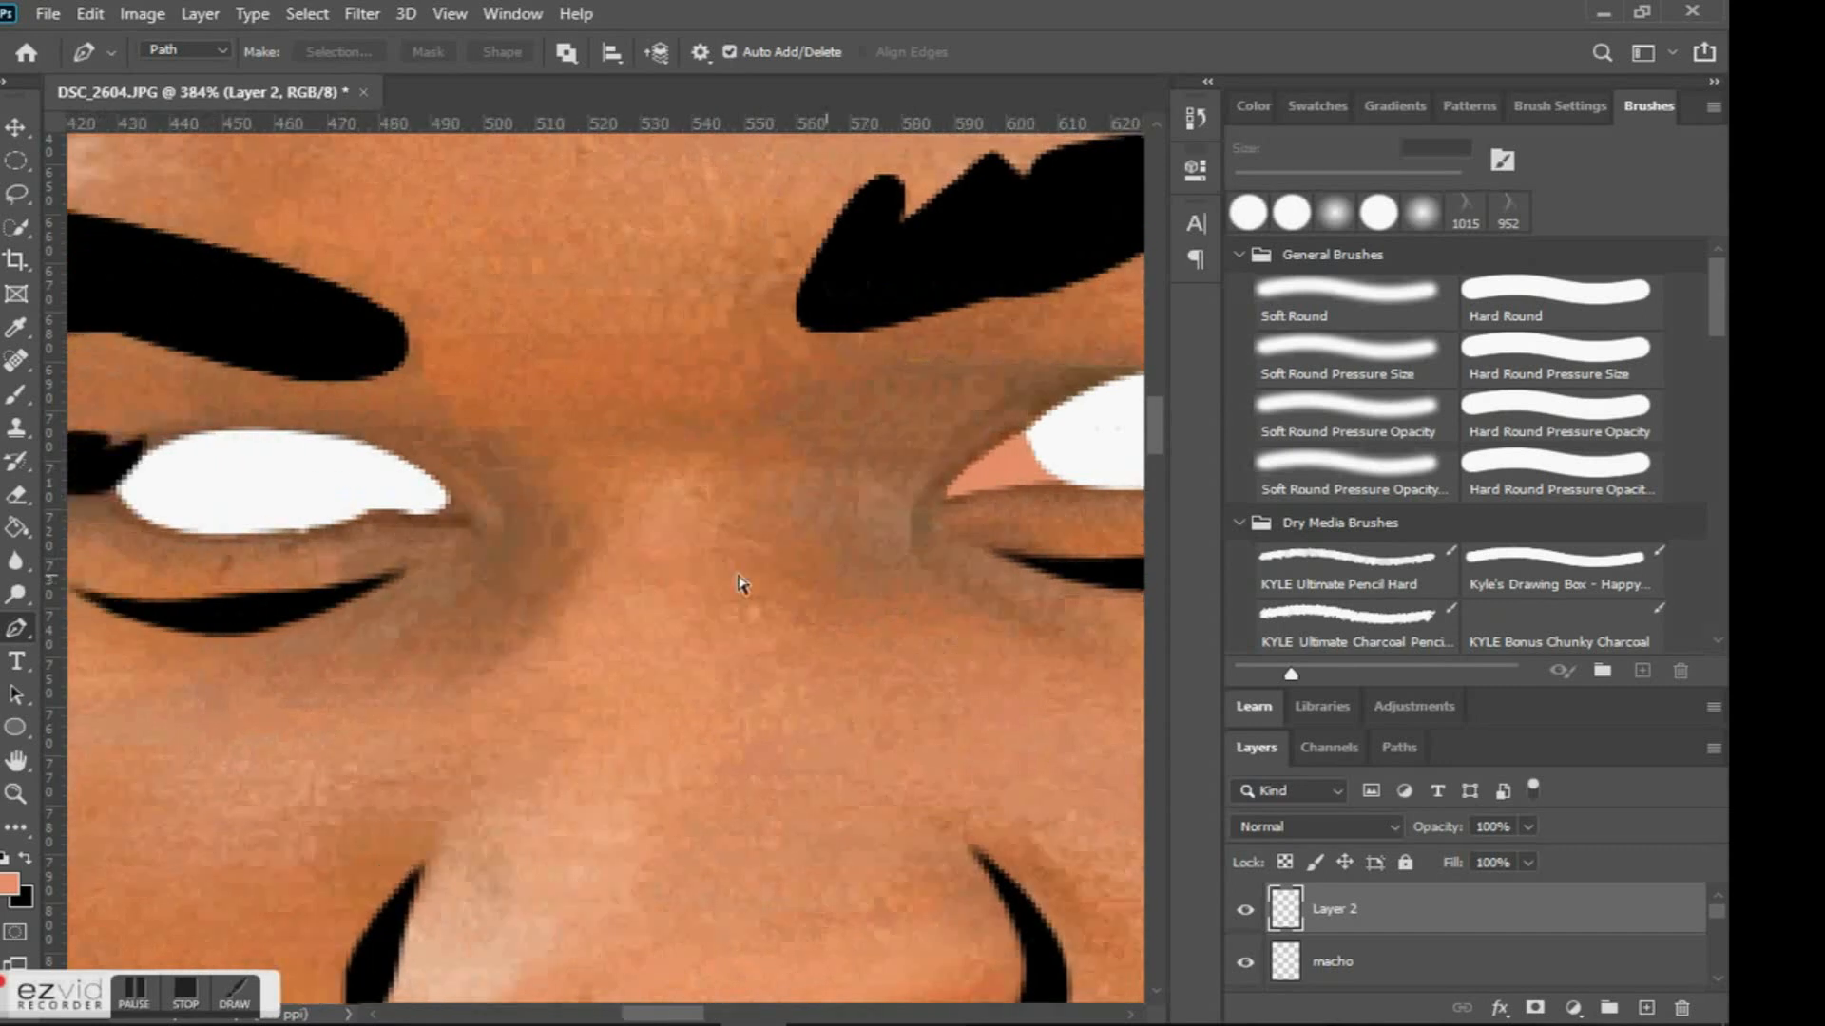
{"action": "left_click", "coordinate": [1245, 962]}
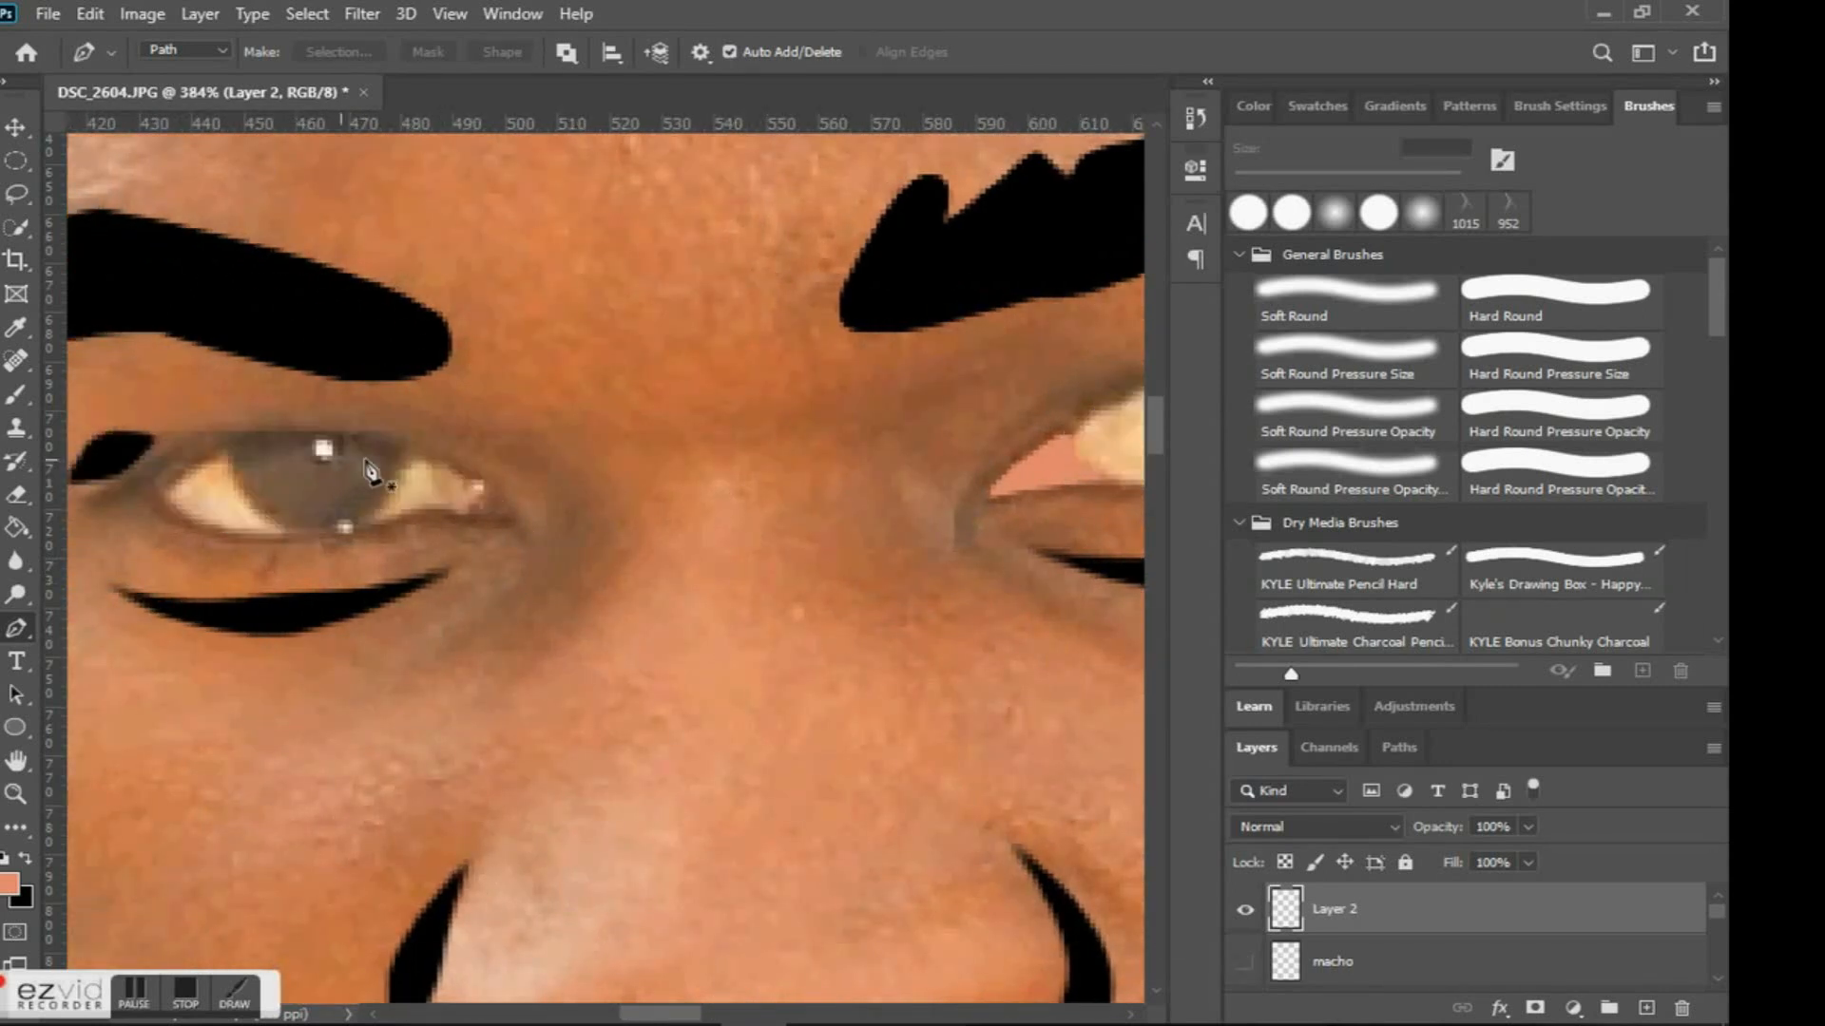
{"action": "left_click", "coordinate": [495, 482]}
{"action": "left_click", "coordinate": [532, 550]}
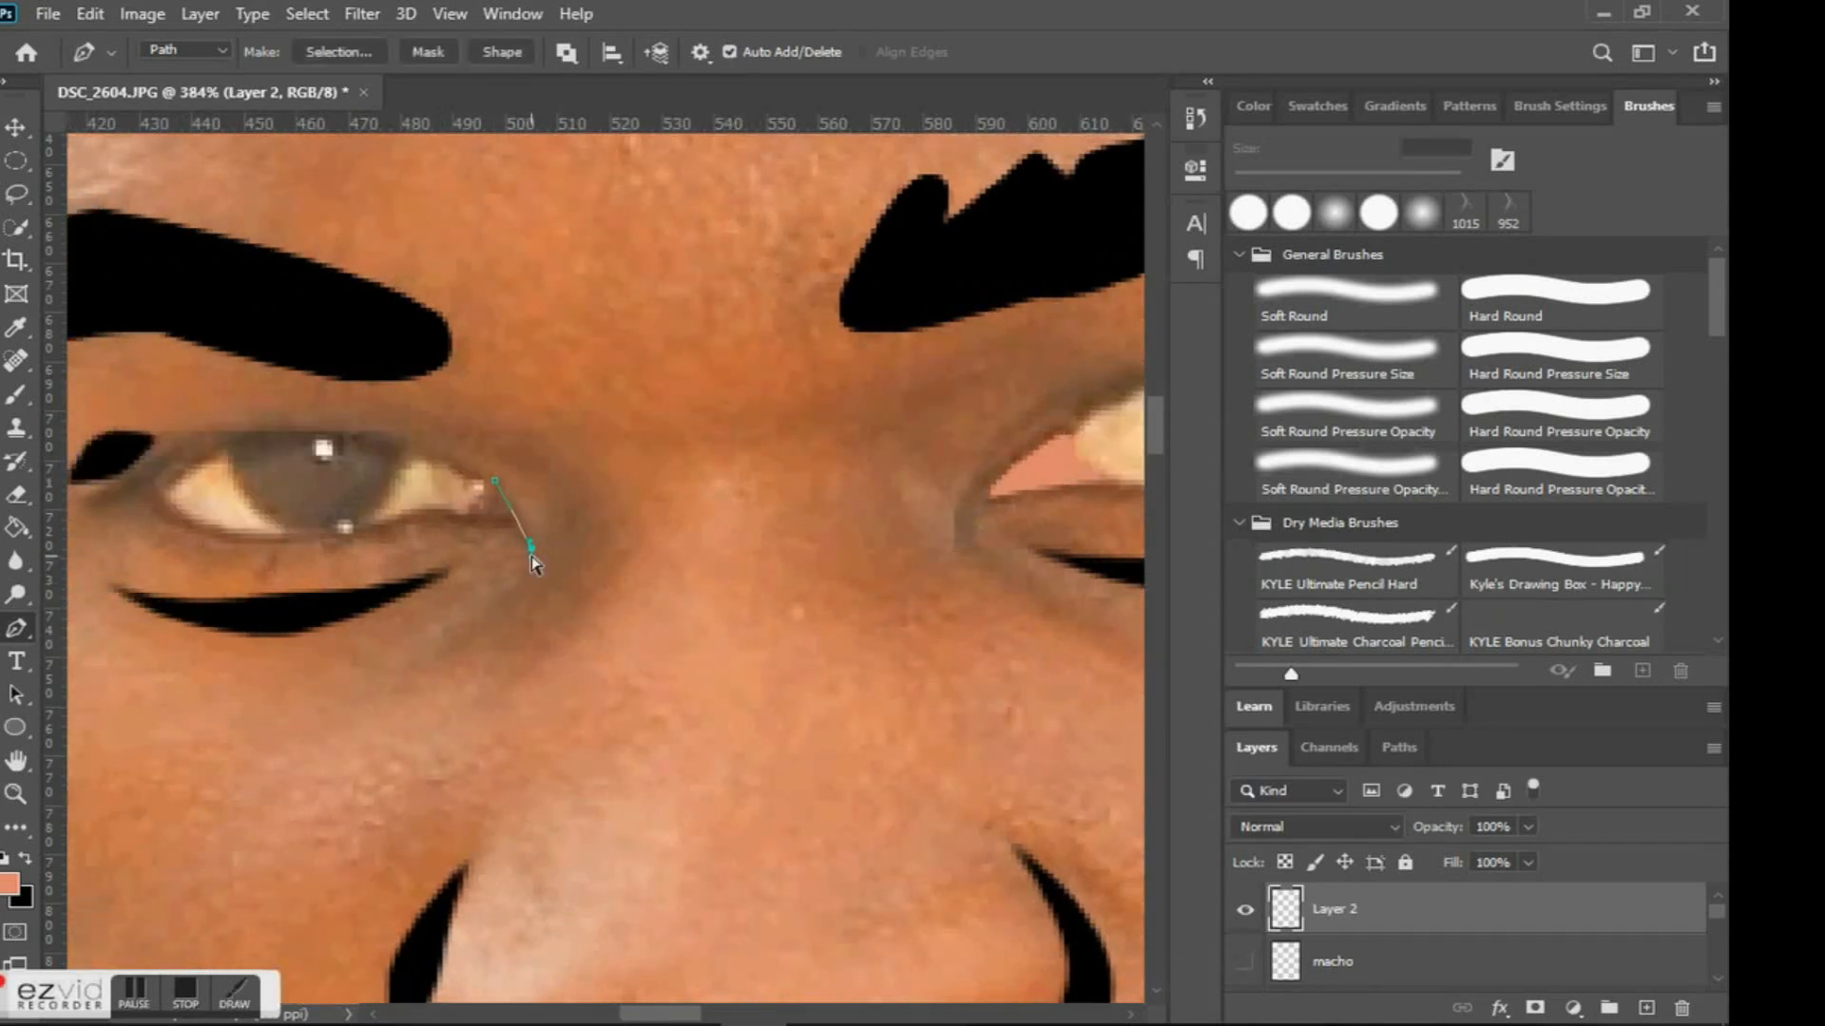
{"action": "left_click", "coordinate": [472, 521]}
Fill the left-hand eye-corner path with the same pink, delete the path and show the macho layer.
{"action": "right_click", "coordinate": [538, 457]}
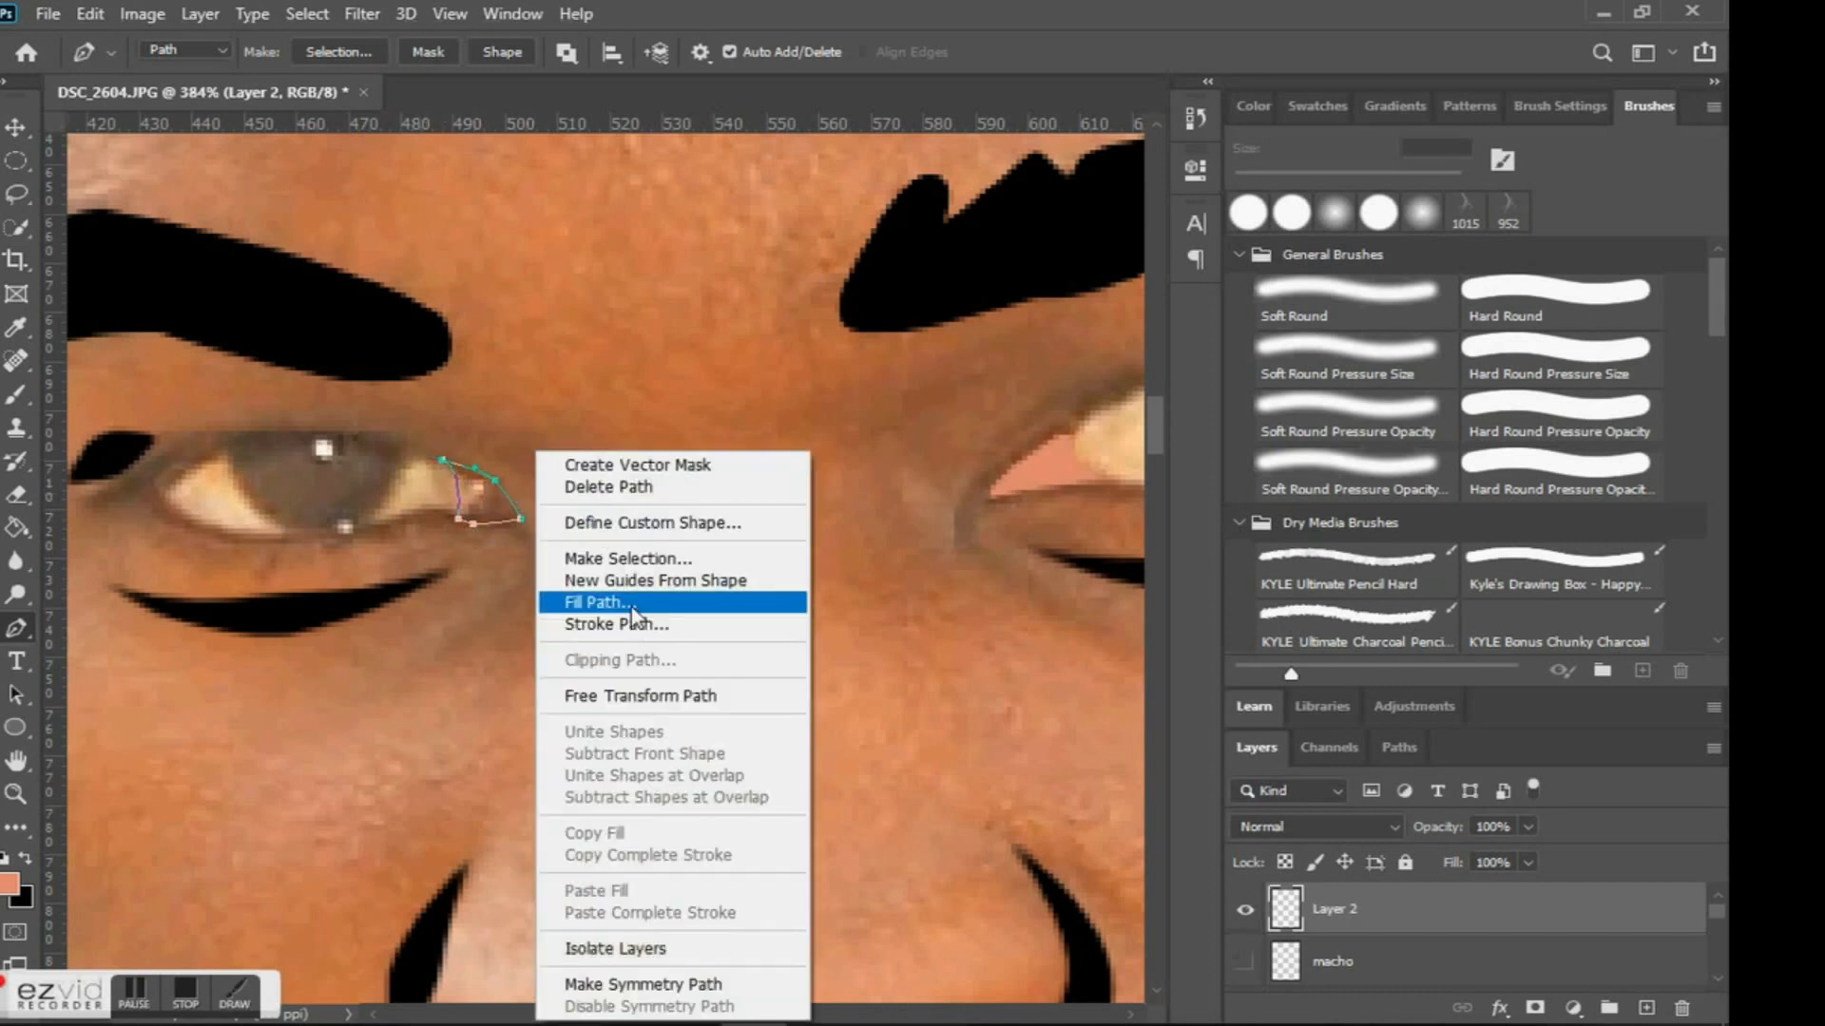
{"action": "left_click", "coordinate": [612, 595]}
{"action": "left_click", "coordinate": [1374, 495]}
{"action": "right_click", "coordinate": [654, 529]}
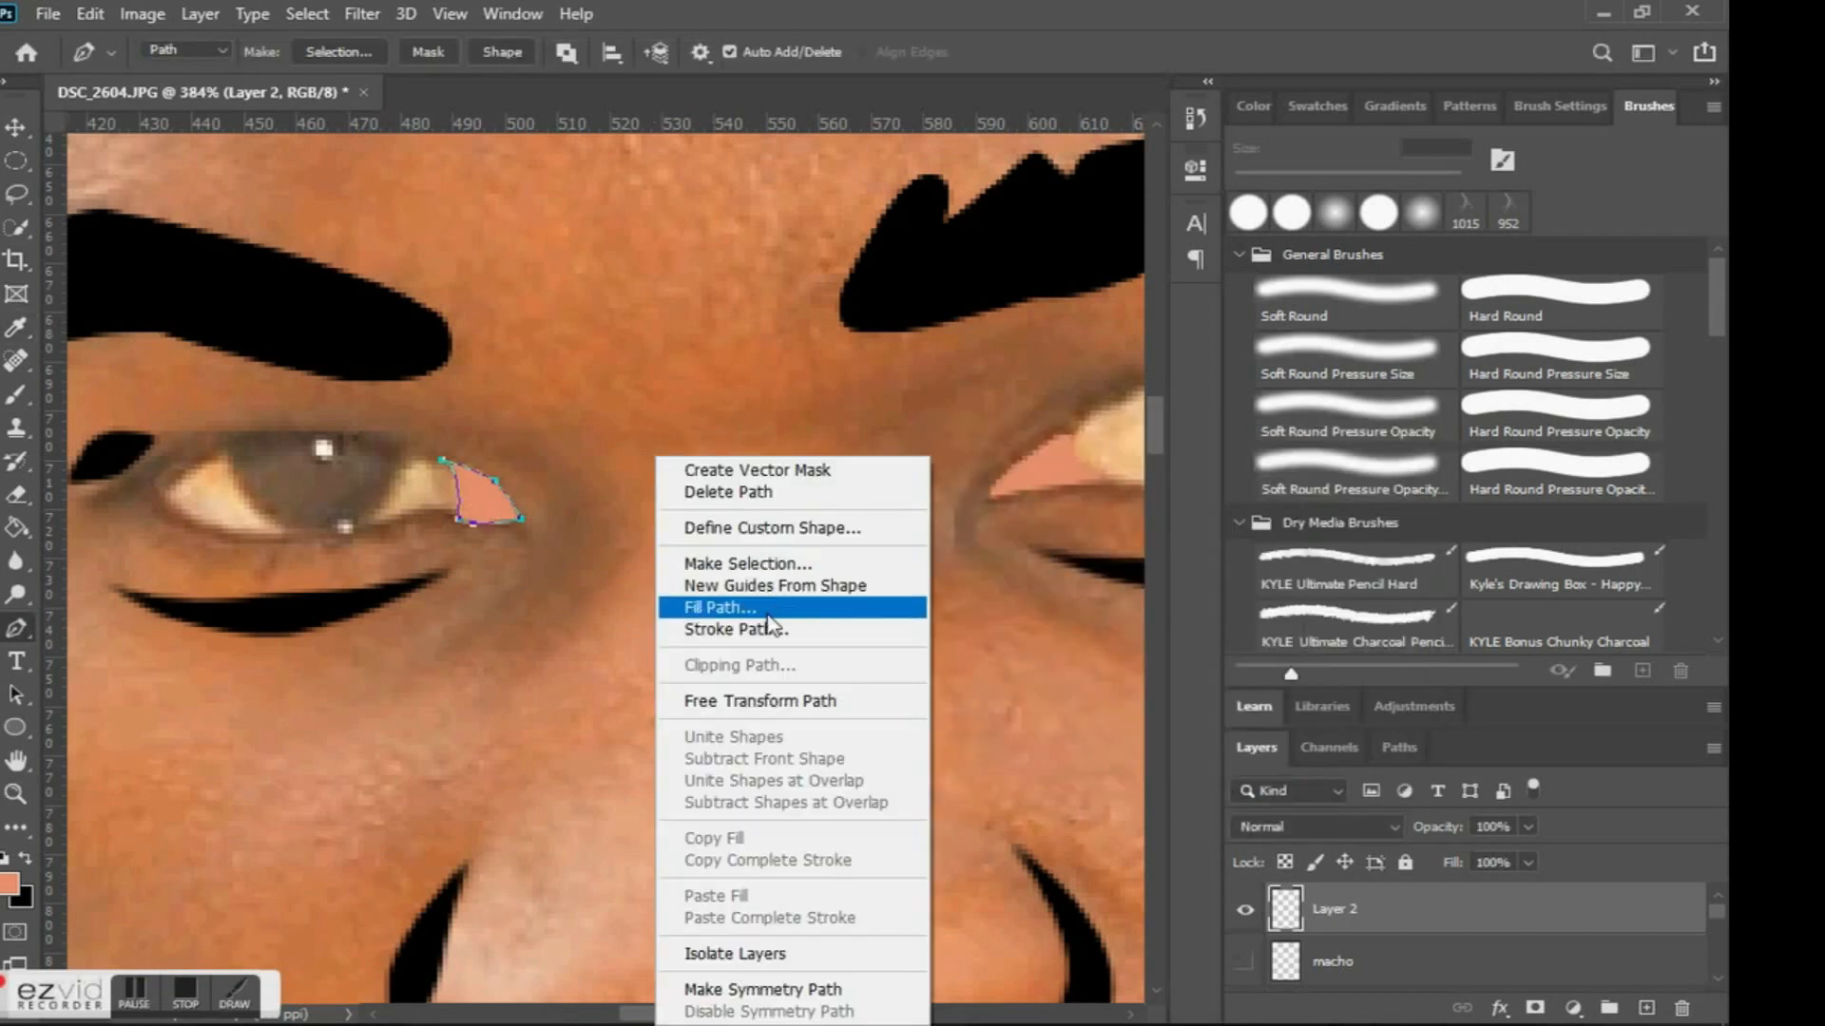
{"action": "left_click", "coordinate": [767, 496]}
{"action": "left_click", "coordinate": [1244, 962]}
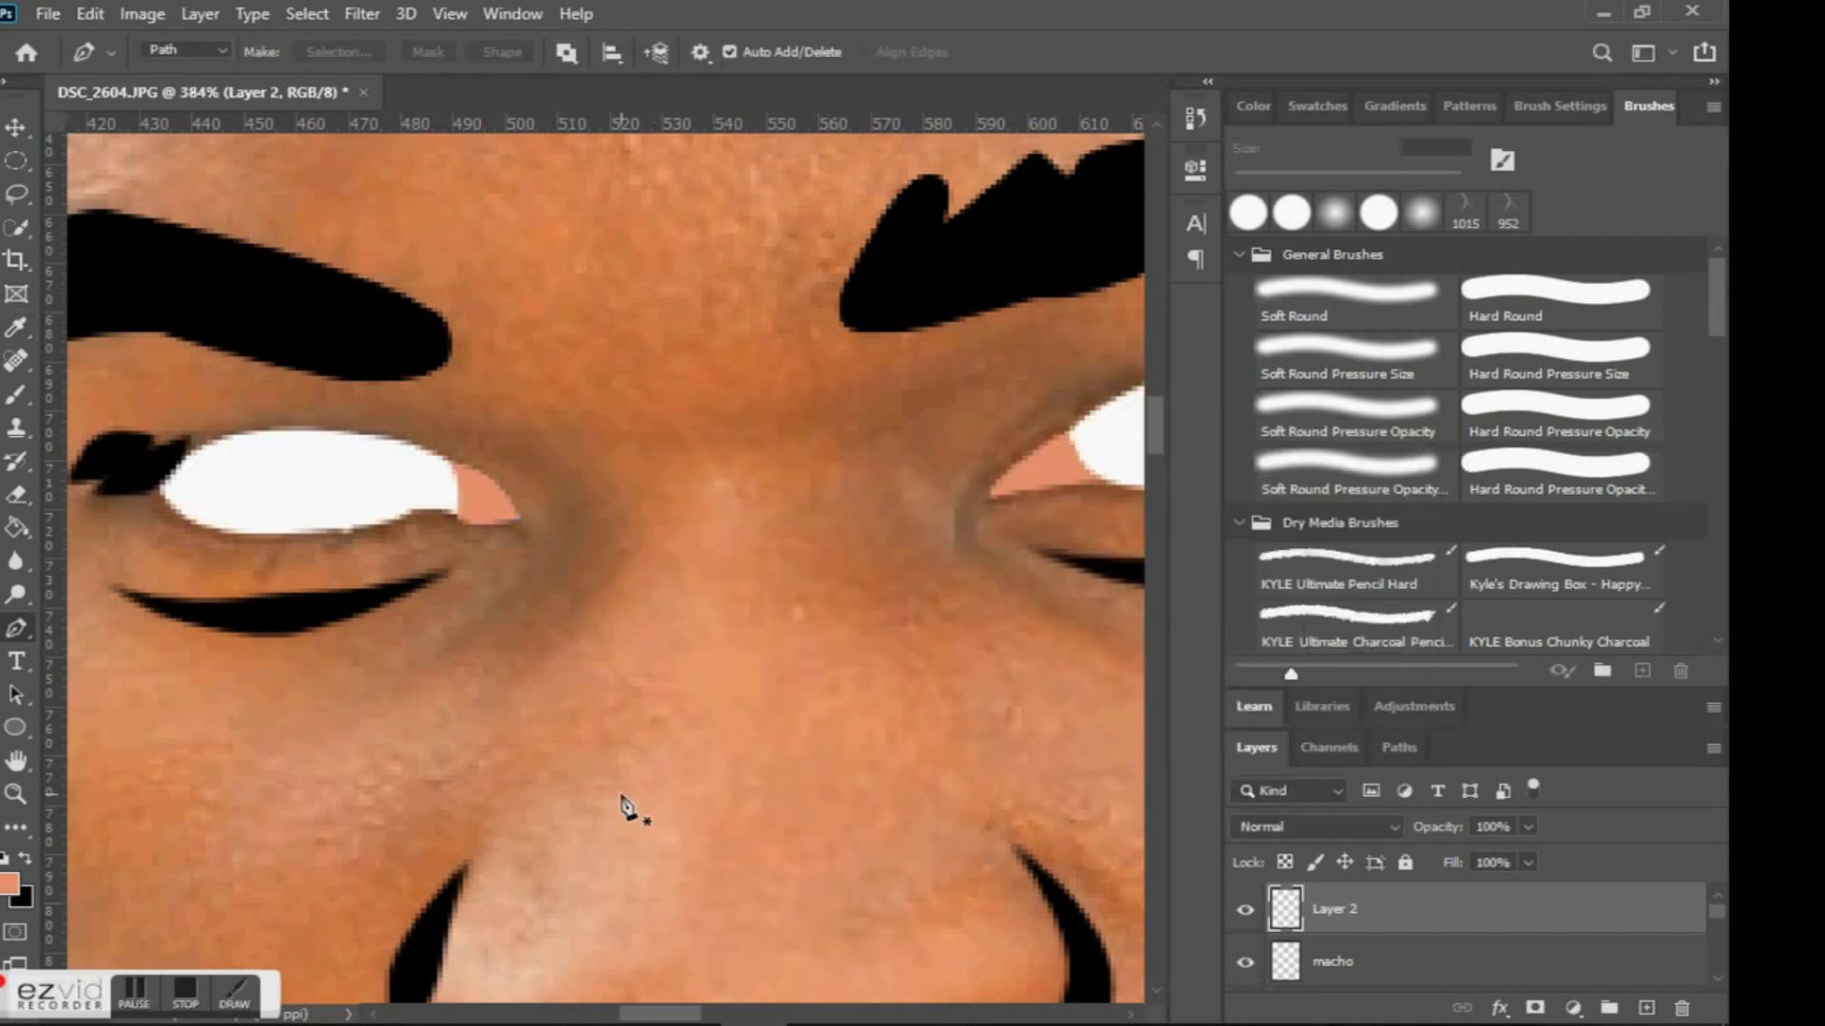
Rename the layer with the pink eye corners to macho and add a new empty layer above it.
{"action": "key", "text": "ctrl+0"}
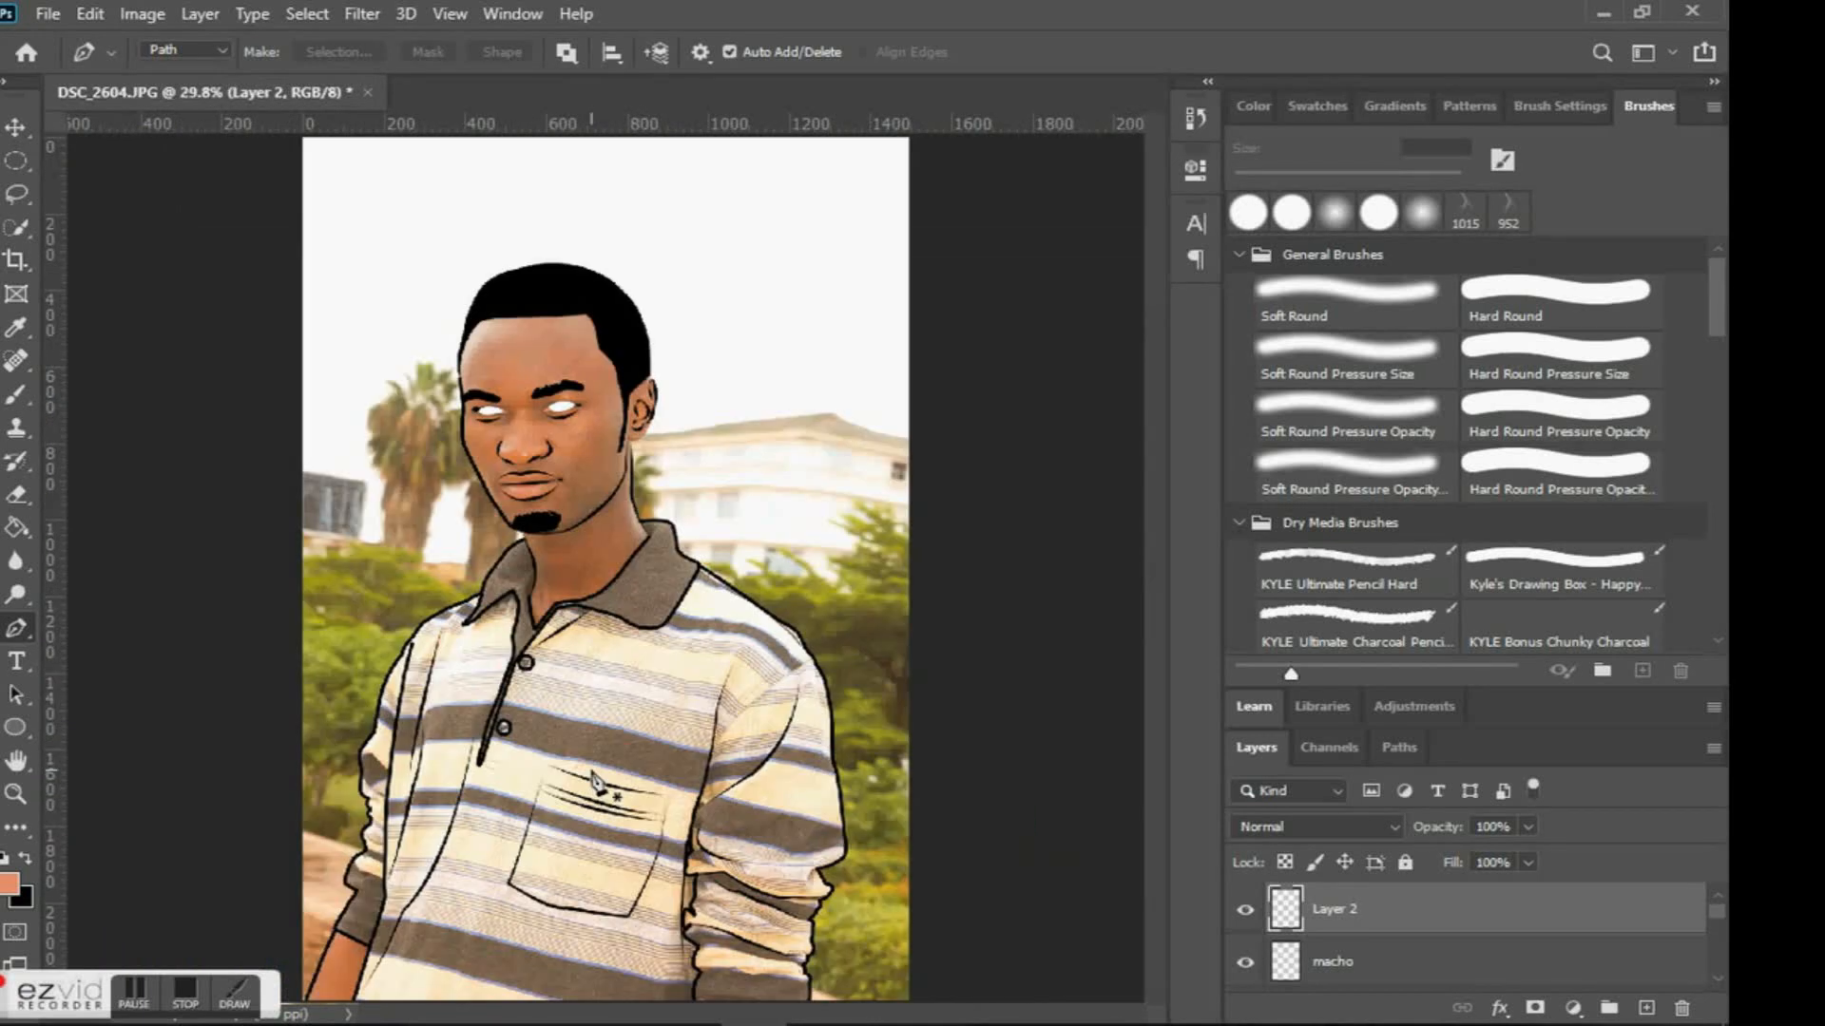
{"action": "scroll", "coordinate": [593, 774], "scroll_direction": "up", "scroll_amount": 10}
{"action": "scroll", "coordinate": [595, 734], "scroll_direction": "up", "scroll_amount": 11}
{"action": "scroll", "coordinate": [567, 690], "scroll_direction": "down", "scroll_amount": 1}
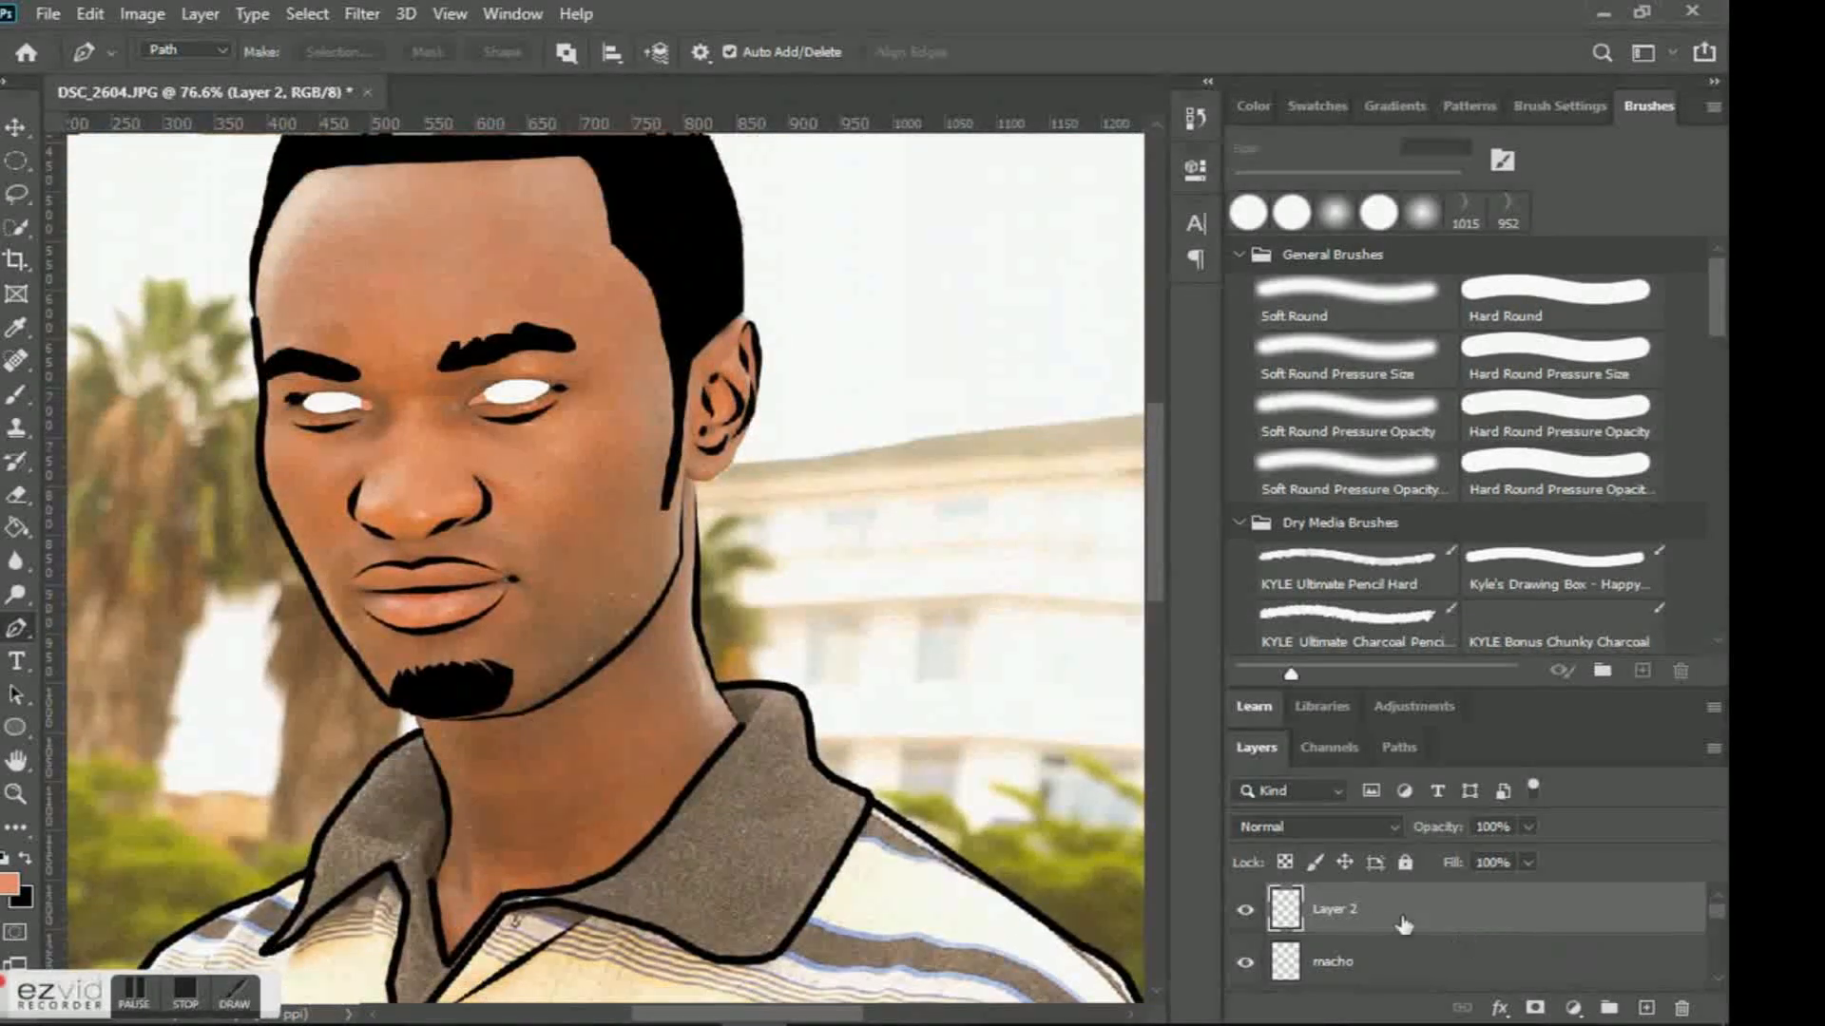
{"action": "type", "text": "o"}
{"action": "key", "text": "Return"}
{"action": "left_click", "coordinate": [1639, 1011]}
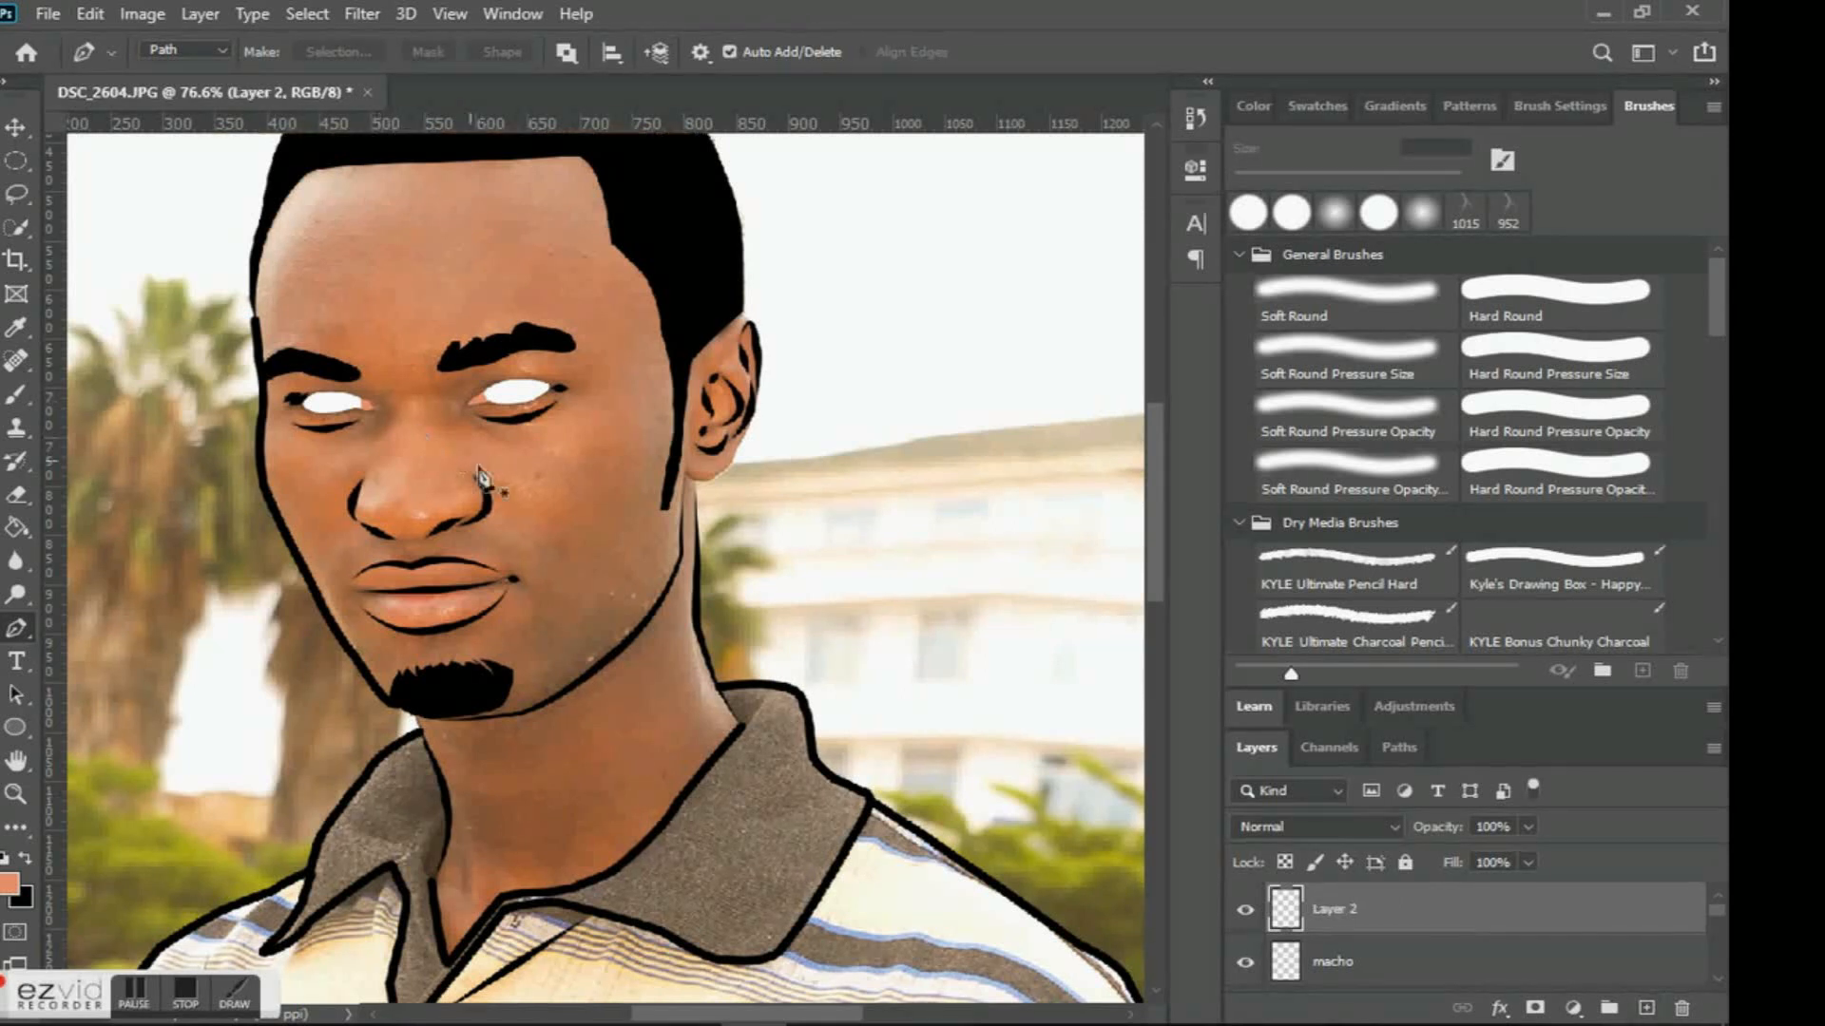
Hide both macho layers to expose the photo's eyes.
{"action": "scroll", "coordinate": [483, 476], "scroll_direction": "up", "scroll_amount": 10}
{"action": "scroll", "coordinate": [504, 484], "scroll_direction": "up", "scroll_amount": 3}
{"action": "left_click", "coordinate": [1247, 962]}
{"action": "scroll", "coordinate": [1247, 962], "scroll_direction": "down", "scroll_amount": 1}
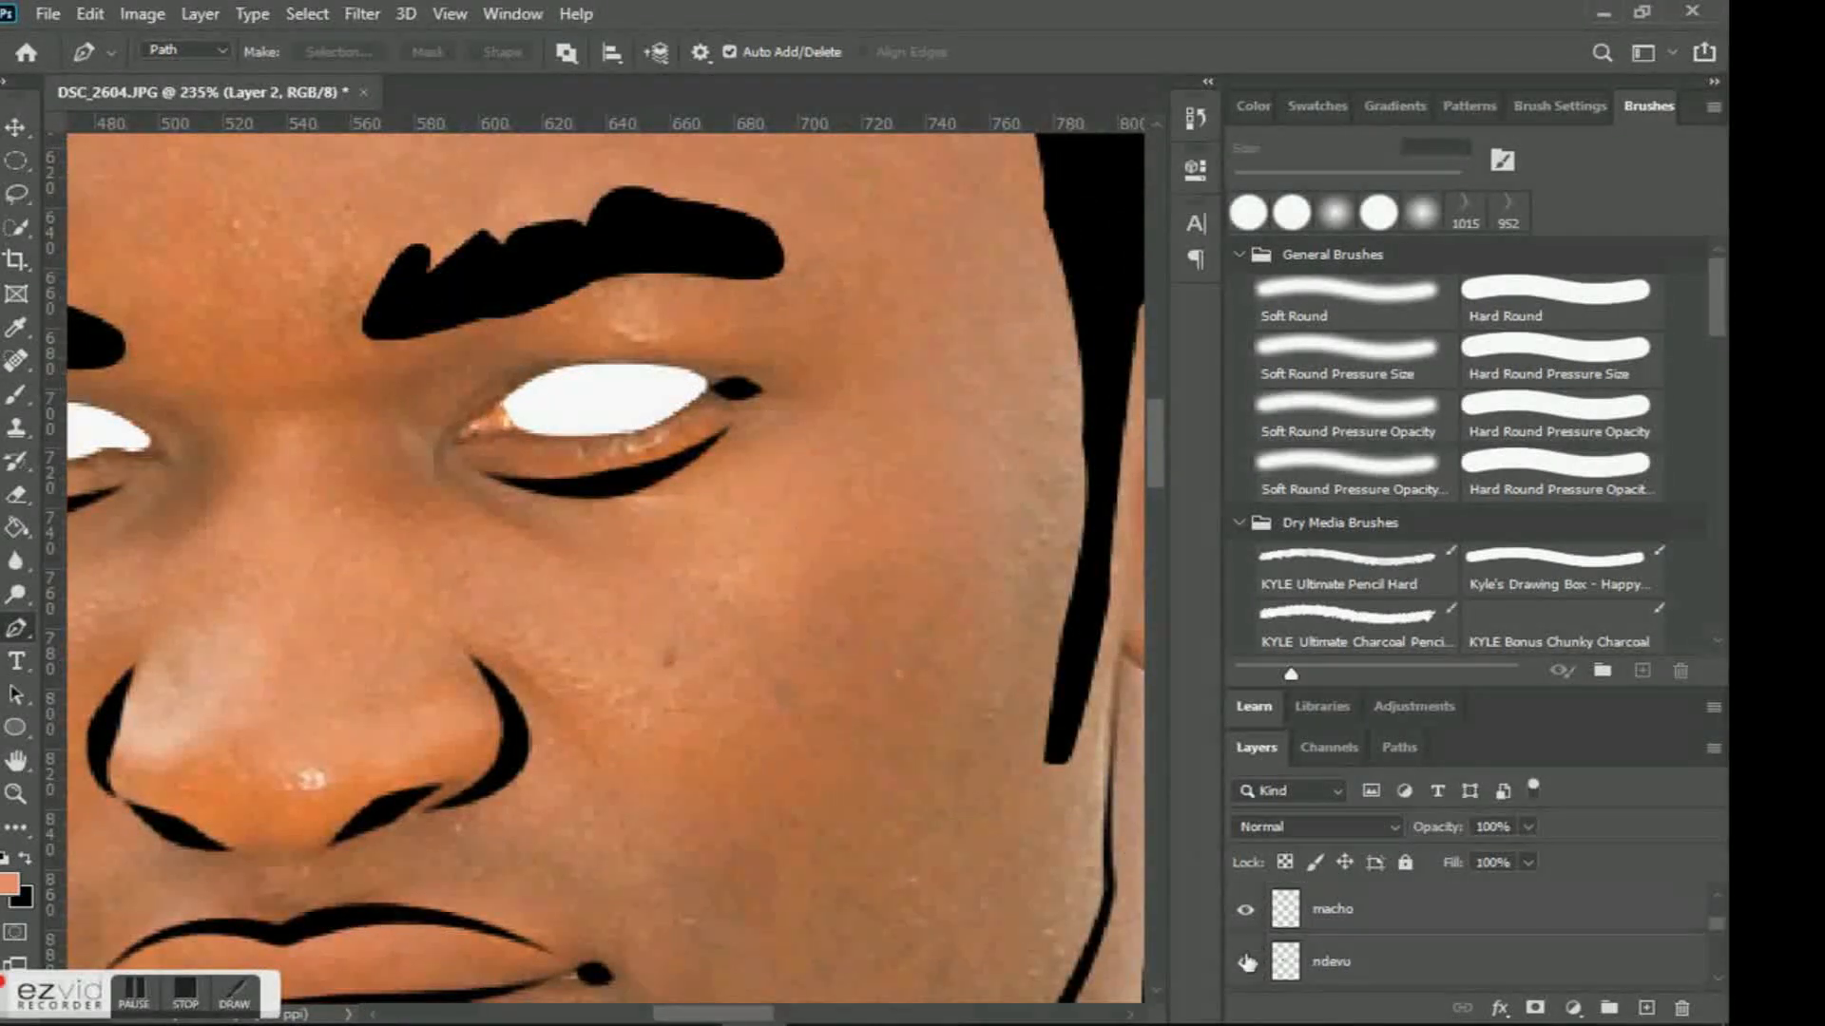
{"action": "left_click", "coordinate": [1245, 912]}
{"action": "scroll", "coordinate": [1245, 927], "scroll_direction": "up", "scroll_amount": 1}
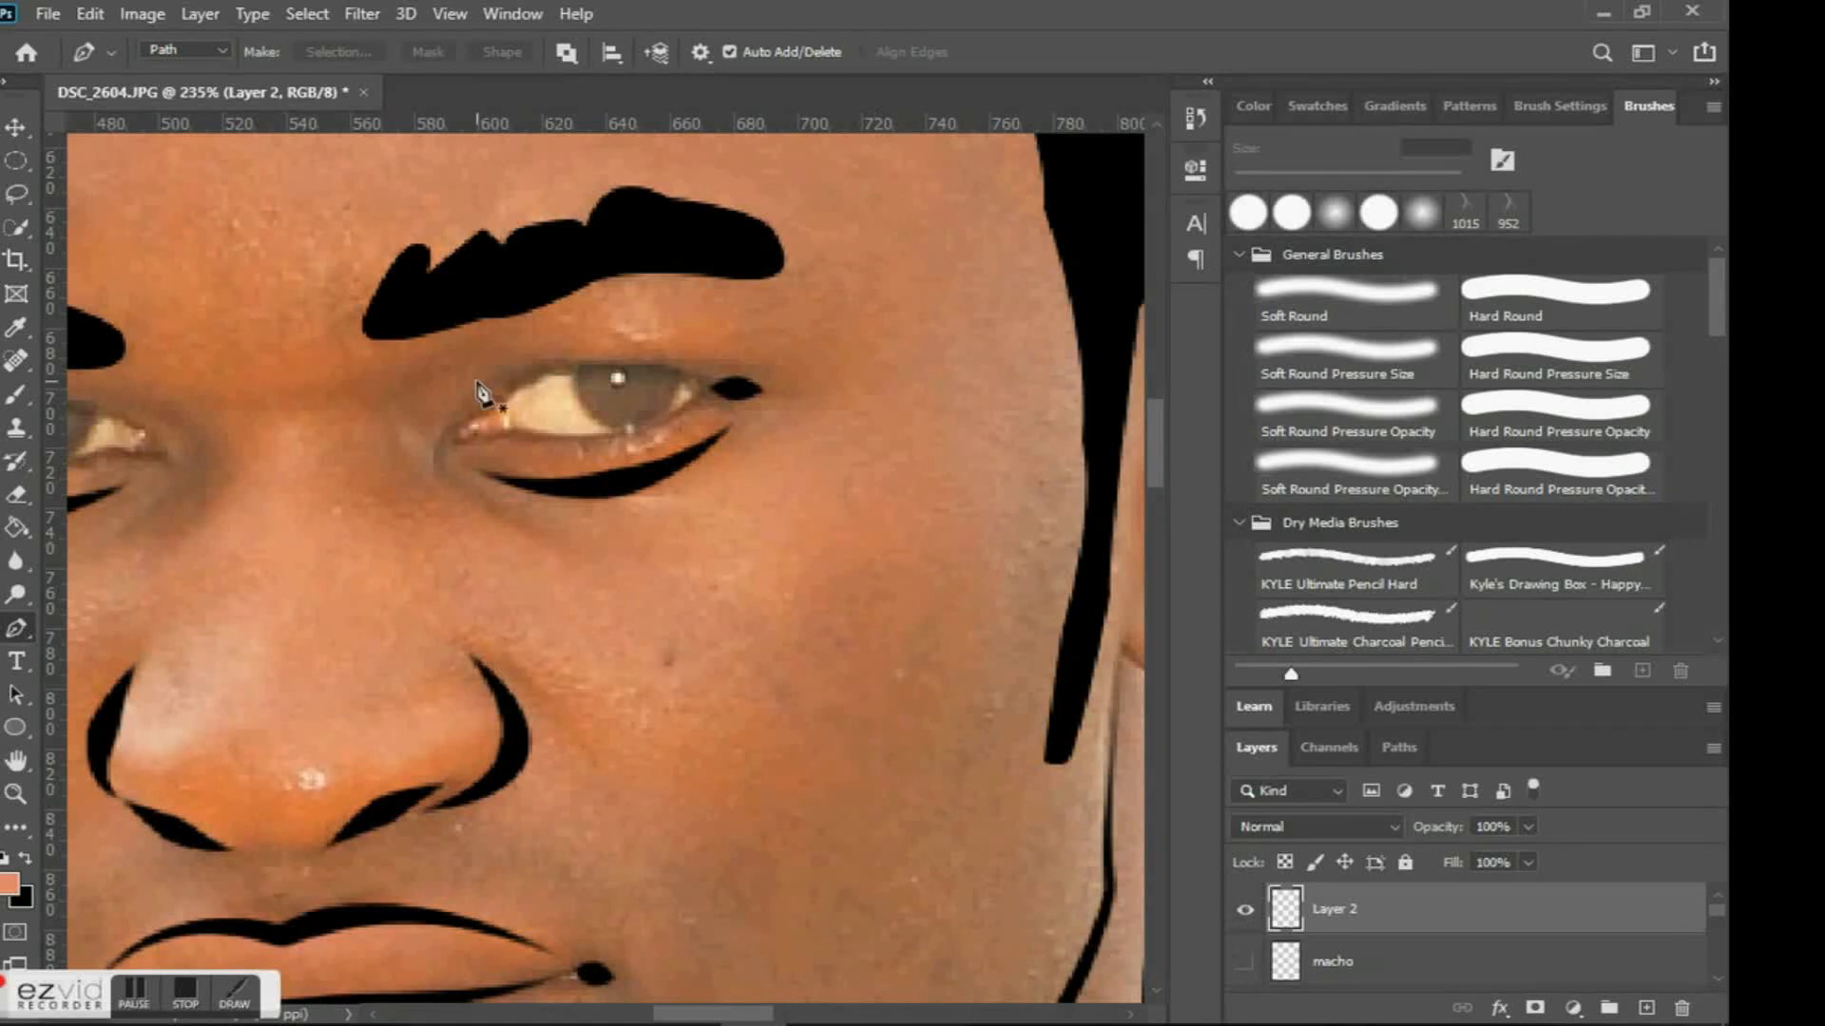
Trace a closed Pen path around the iris of the right-hand eye, with its upper edge along the eyelid.
{"action": "scroll", "coordinate": [483, 395], "scroll_direction": "up", "scroll_amount": 3}
{"action": "scroll", "coordinate": [1010, 551], "scroll_direction": "right", "scroll_amount": 2}
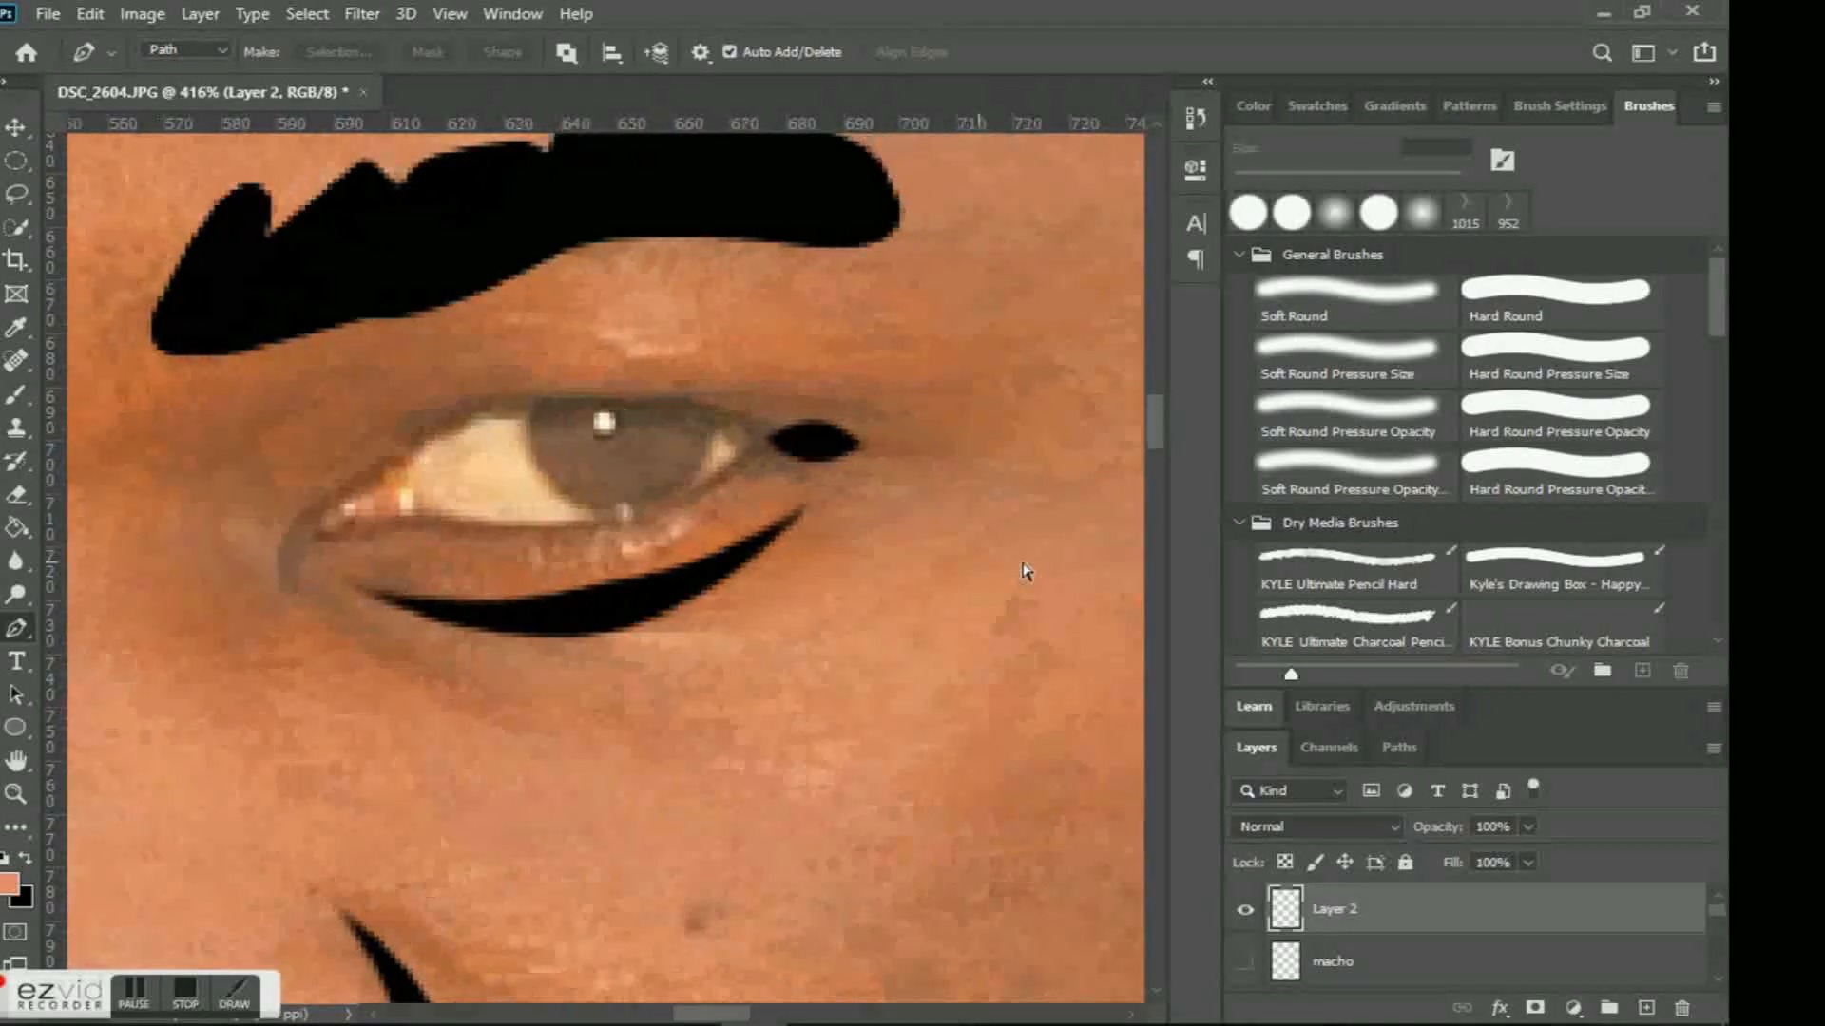
{"action": "scroll", "coordinate": [1024, 570], "scroll_direction": "right", "scroll_amount": 1}
{"action": "scroll", "coordinate": [631, 517], "scroll_direction": "up", "scroll_amount": 2}
{"action": "left_click", "coordinate": [443, 373]}
{"action": "left_click_drag", "start_coordinate": [536, 518], "coordinate": [672, 558]}
{"action": "left_click", "coordinate": [536, 519], "text": "alt"}
{"action": "left_click_drag", "start_coordinate": [703, 414], "coordinate": [655, 253]}
{"action": "left_click", "coordinate": [685, 381], "text": "alt"}
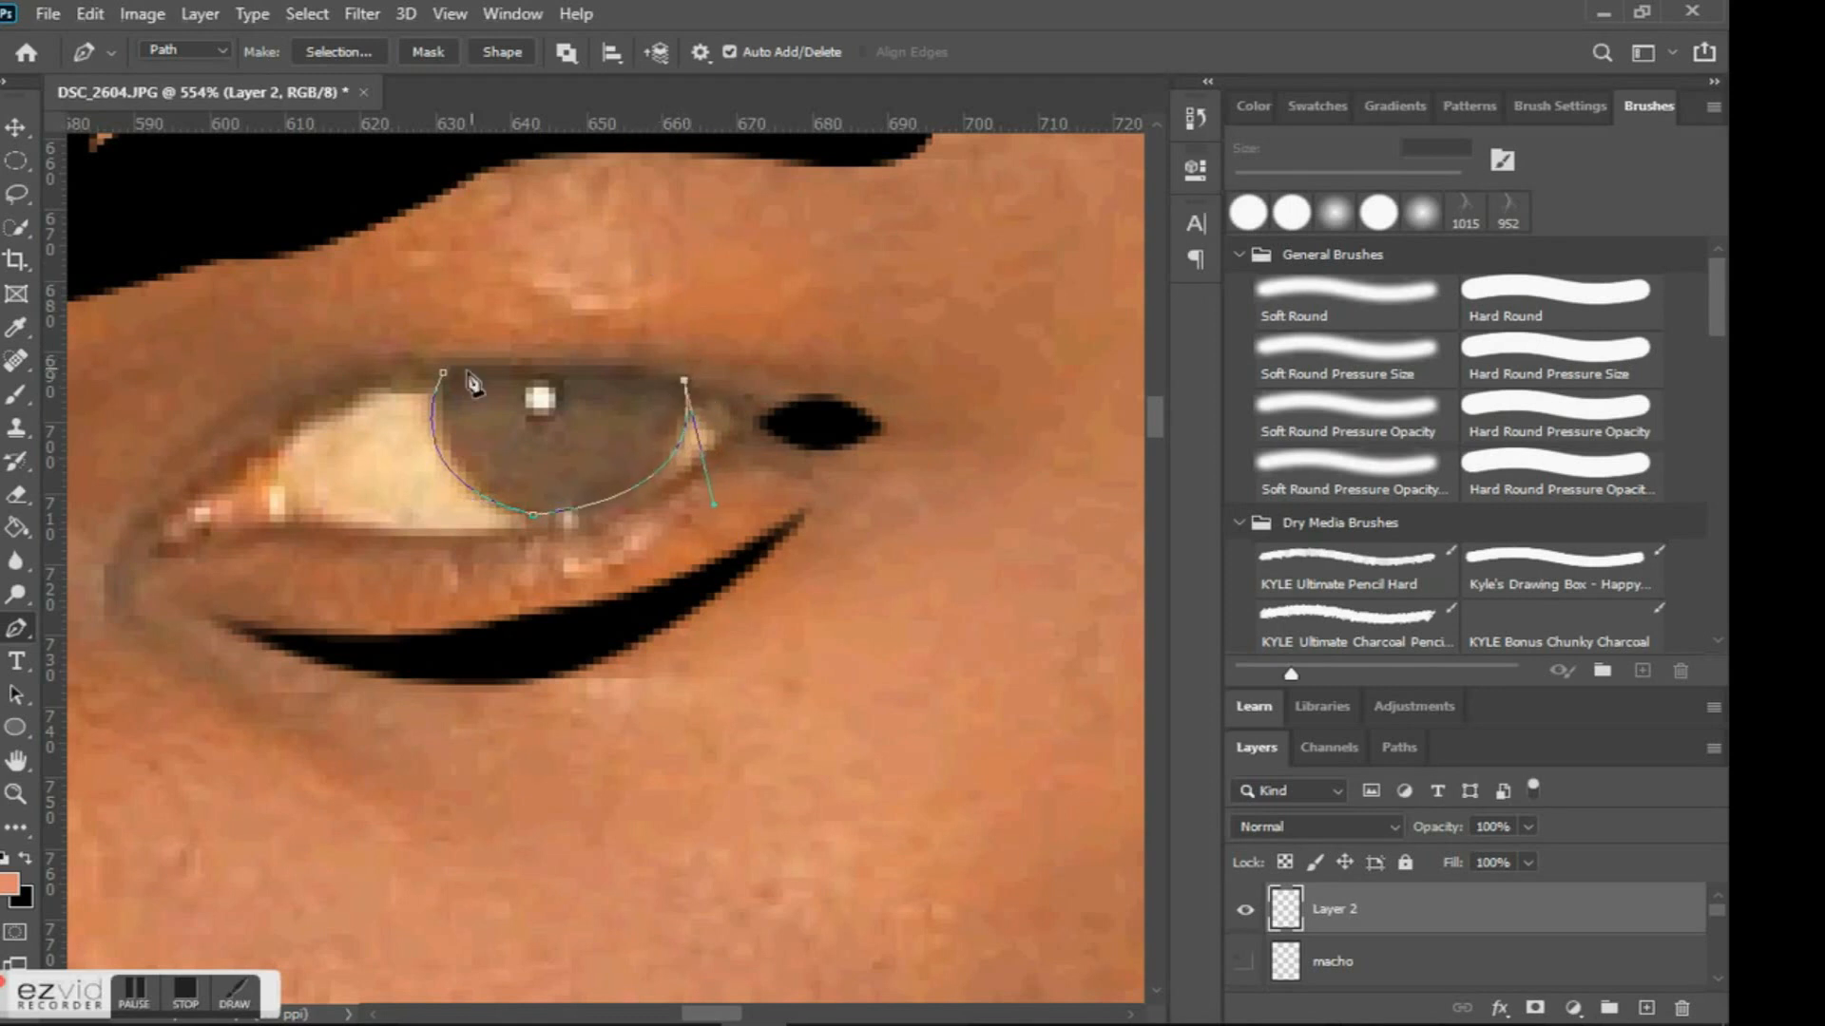
{"action": "left_click_drag", "start_coordinate": [444, 373], "coordinate": [314, 407]}
Fill the iris path on Layer 2 with black sampled from the eyebrow and delete the path.
{"action": "right_click", "coordinate": [589, 398]}
{"action": "left_click", "coordinate": [646, 550]}
{"action": "left_click", "coordinate": [327, 195]}
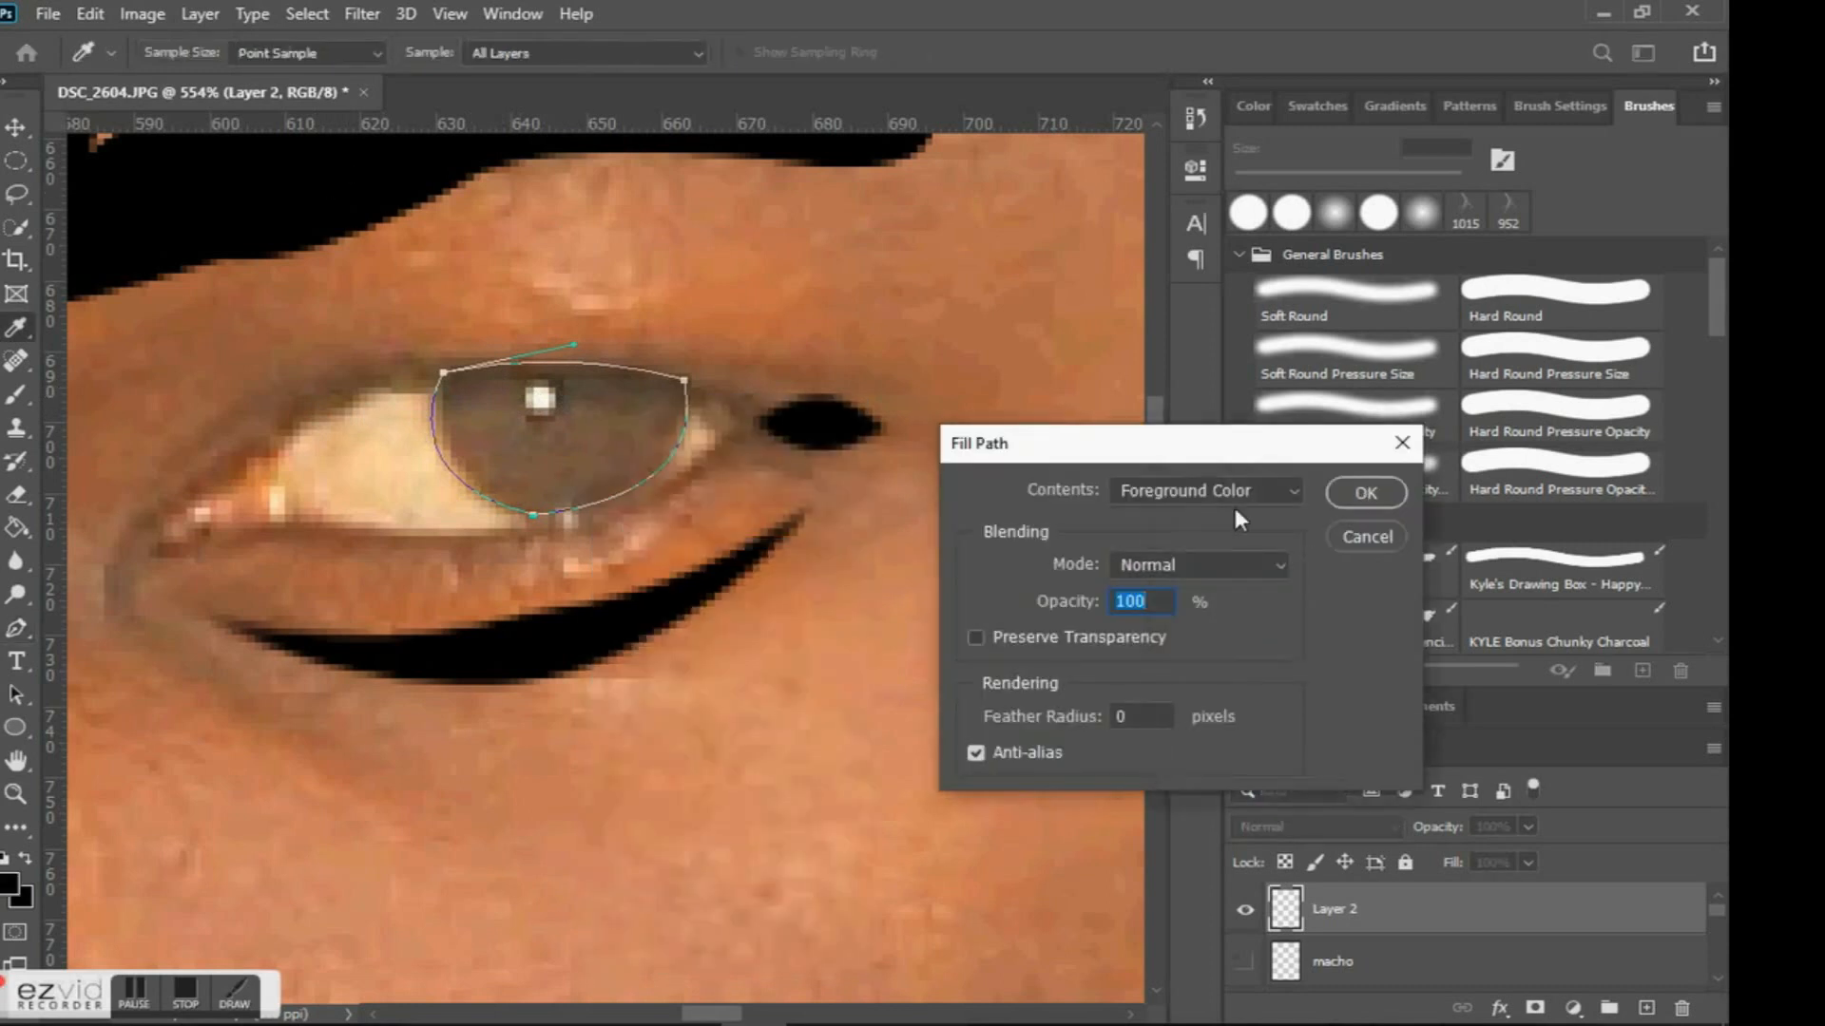
{"action": "left_click", "coordinate": [1344, 497]}
{"action": "right_click", "coordinate": [810, 340]}
{"action": "left_click", "coordinate": [931, 380]}
{"action": "scroll", "coordinate": [745, 492], "scroll_direction": "up", "scroll_amount": 1}
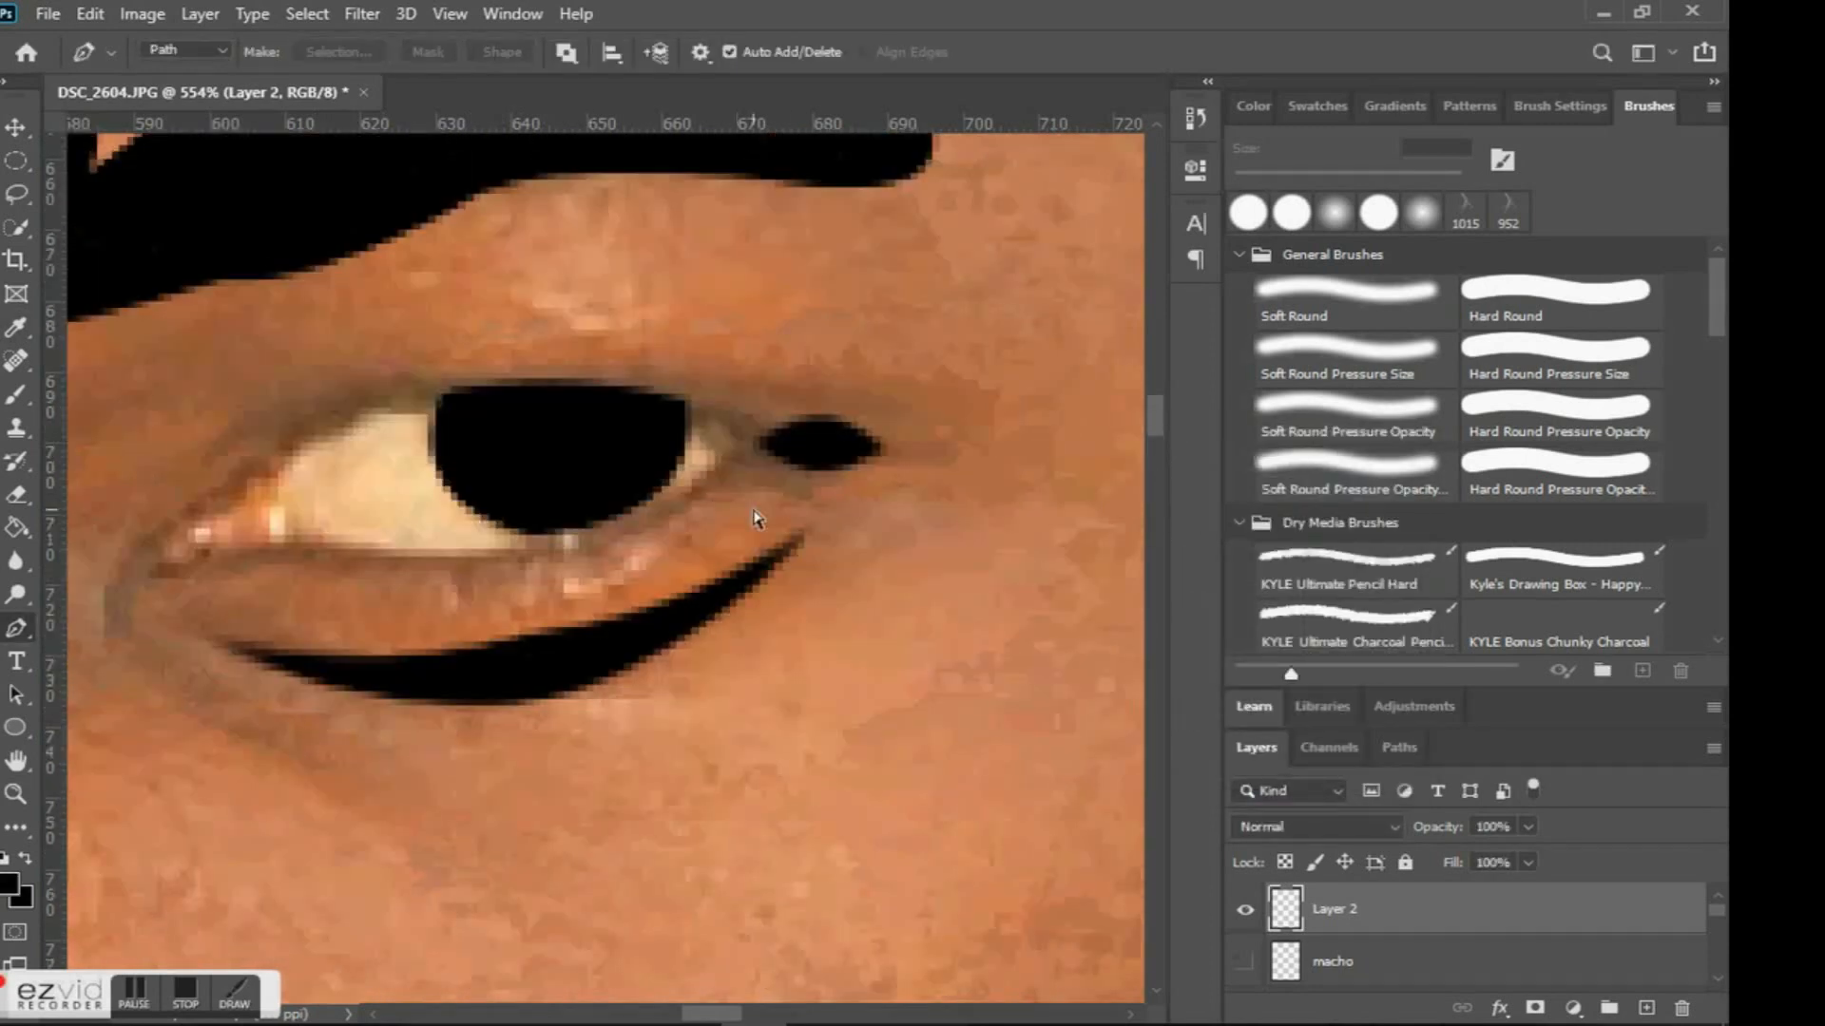
Trace a closed Pen path around the iris of the left-hand eye, with its upper edge along the eyelid.
{"action": "scroll", "coordinate": [758, 517], "scroll_direction": "left", "scroll_amount": 3}
{"action": "scroll", "coordinate": [761, 515], "scroll_direction": "left", "scroll_amount": 6}
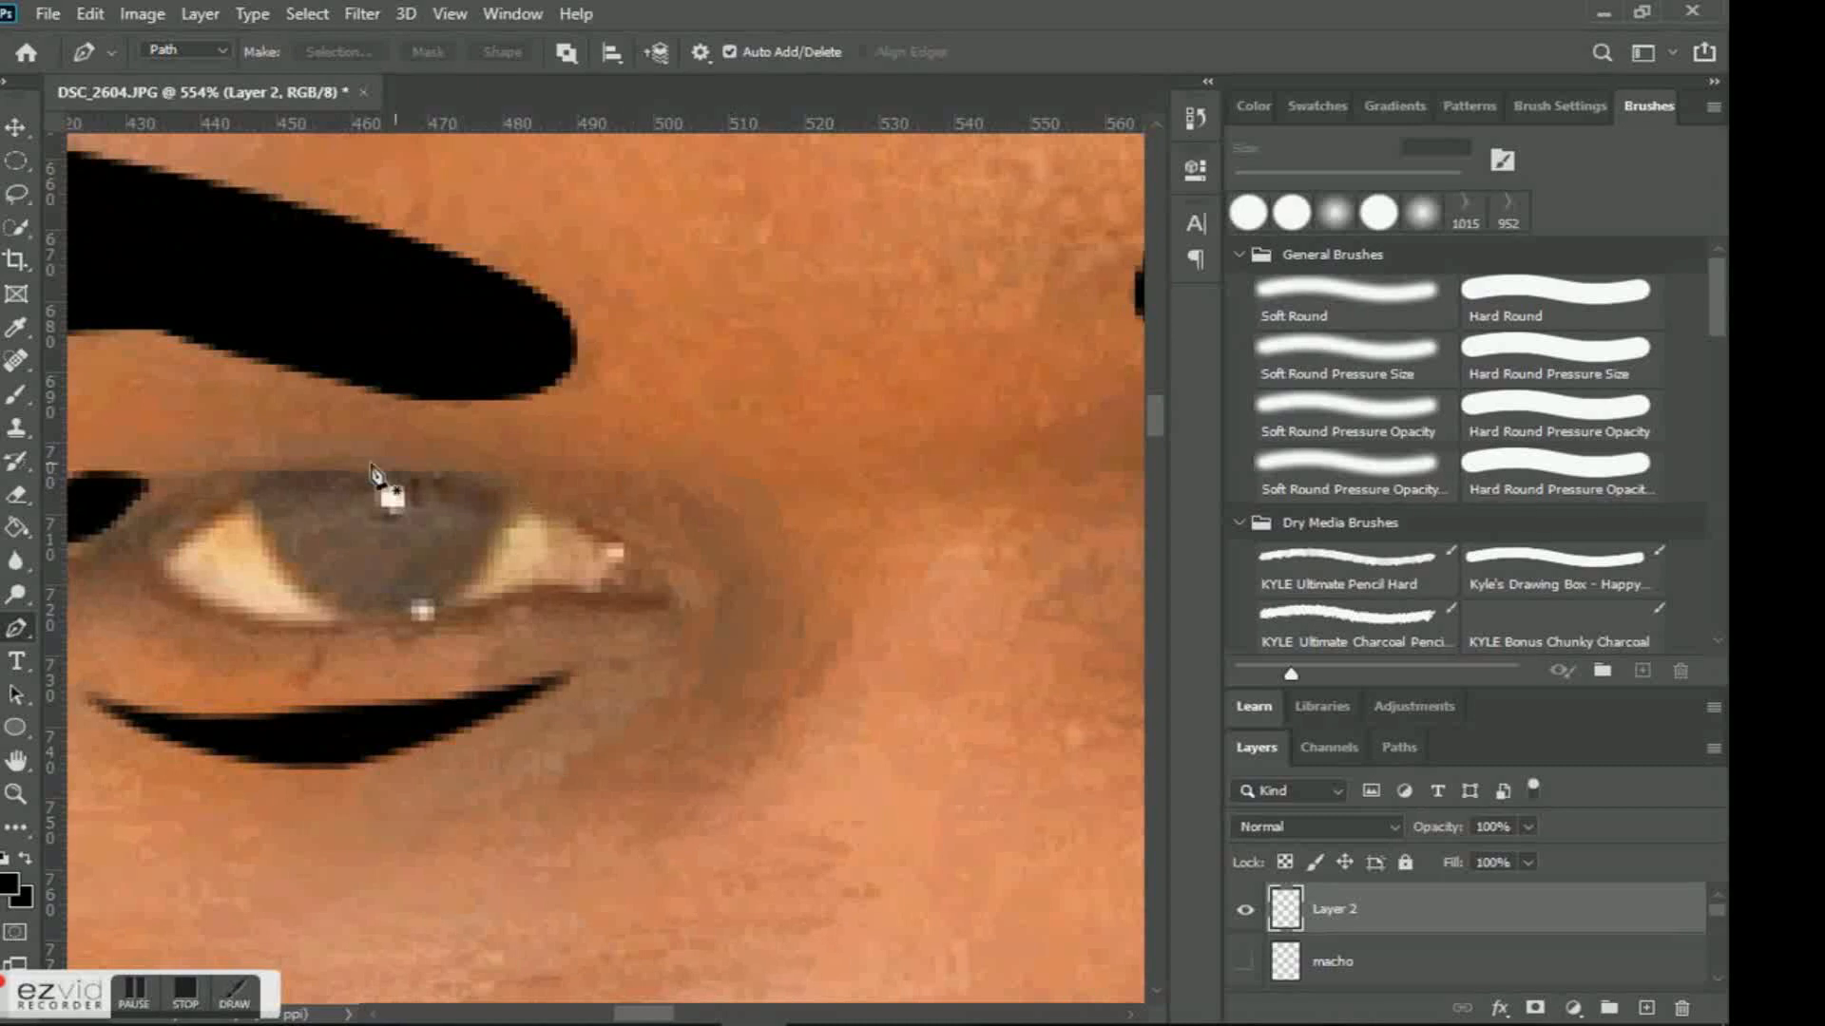
{"action": "left_click", "coordinate": [254, 486]}
{"action": "left_click_drag", "start_coordinate": [337, 614], "coordinate": [499, 582]}
{"action": "left_click", "coordinate": [339, 615]}
{"action": "left_click", "coordinate": [461, 601]}
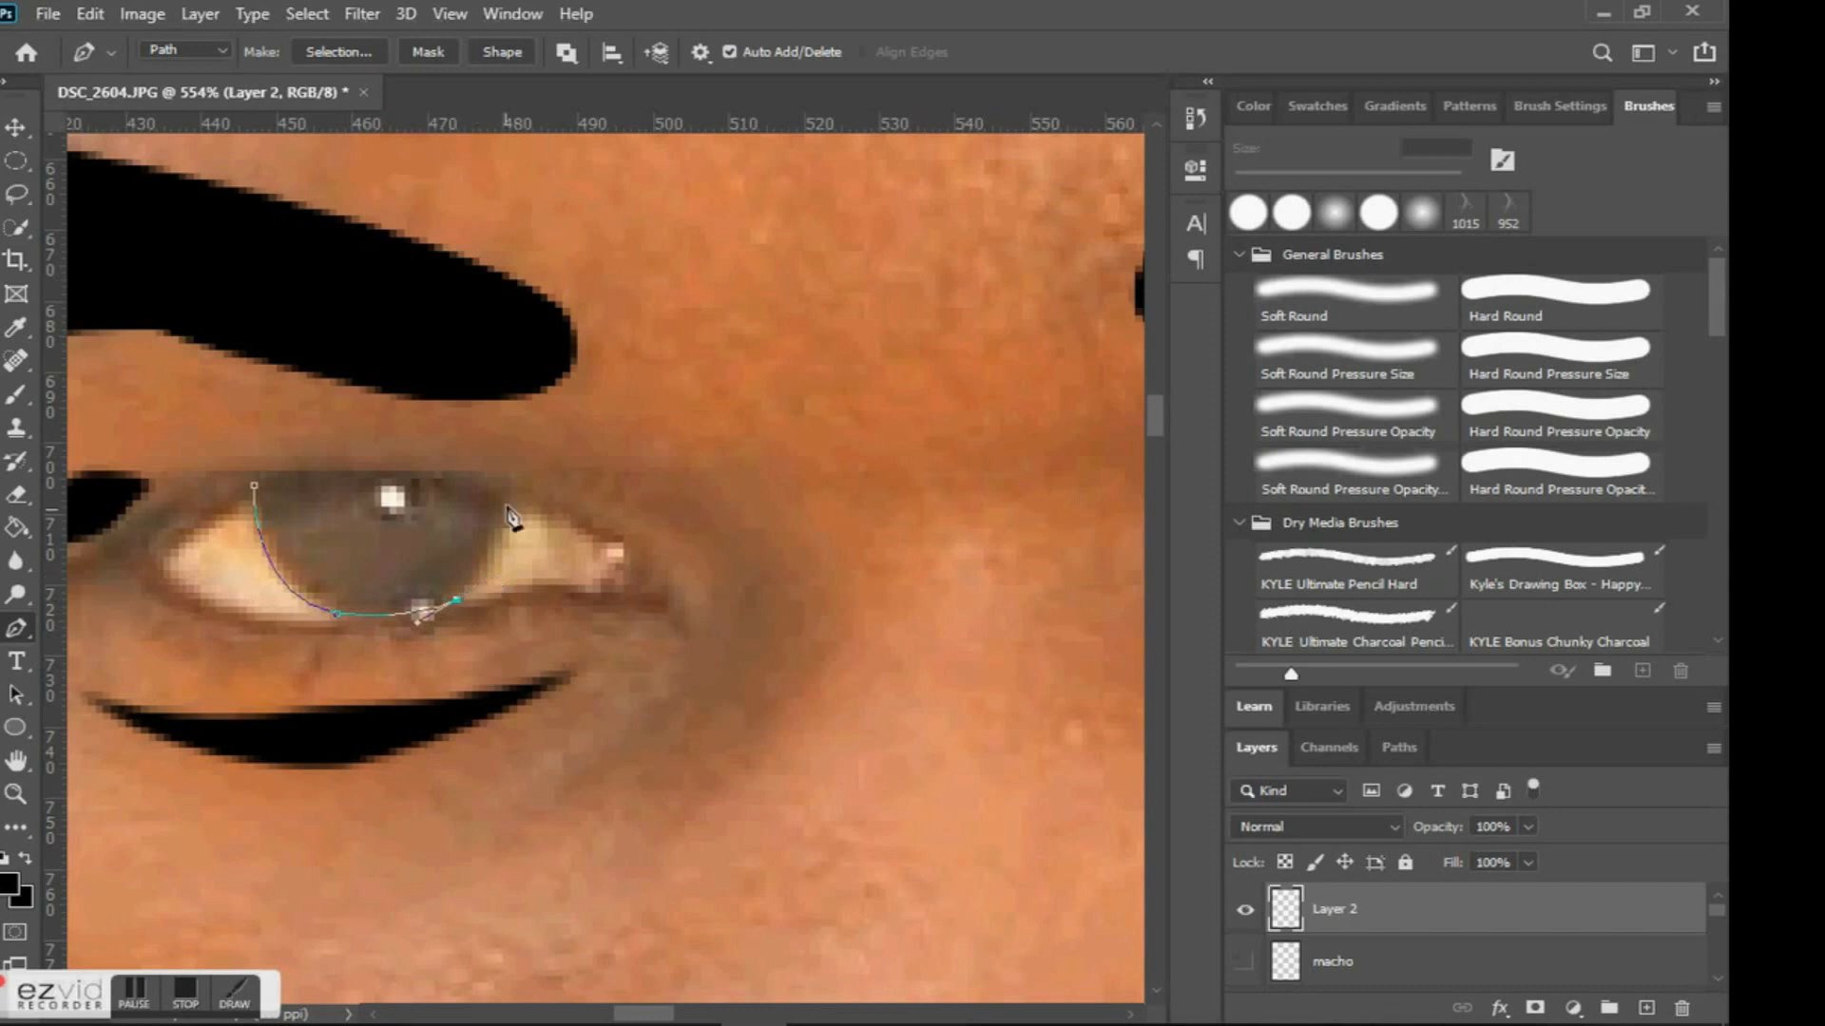
{"action": "left_click", "coordinate": [510, 486]}
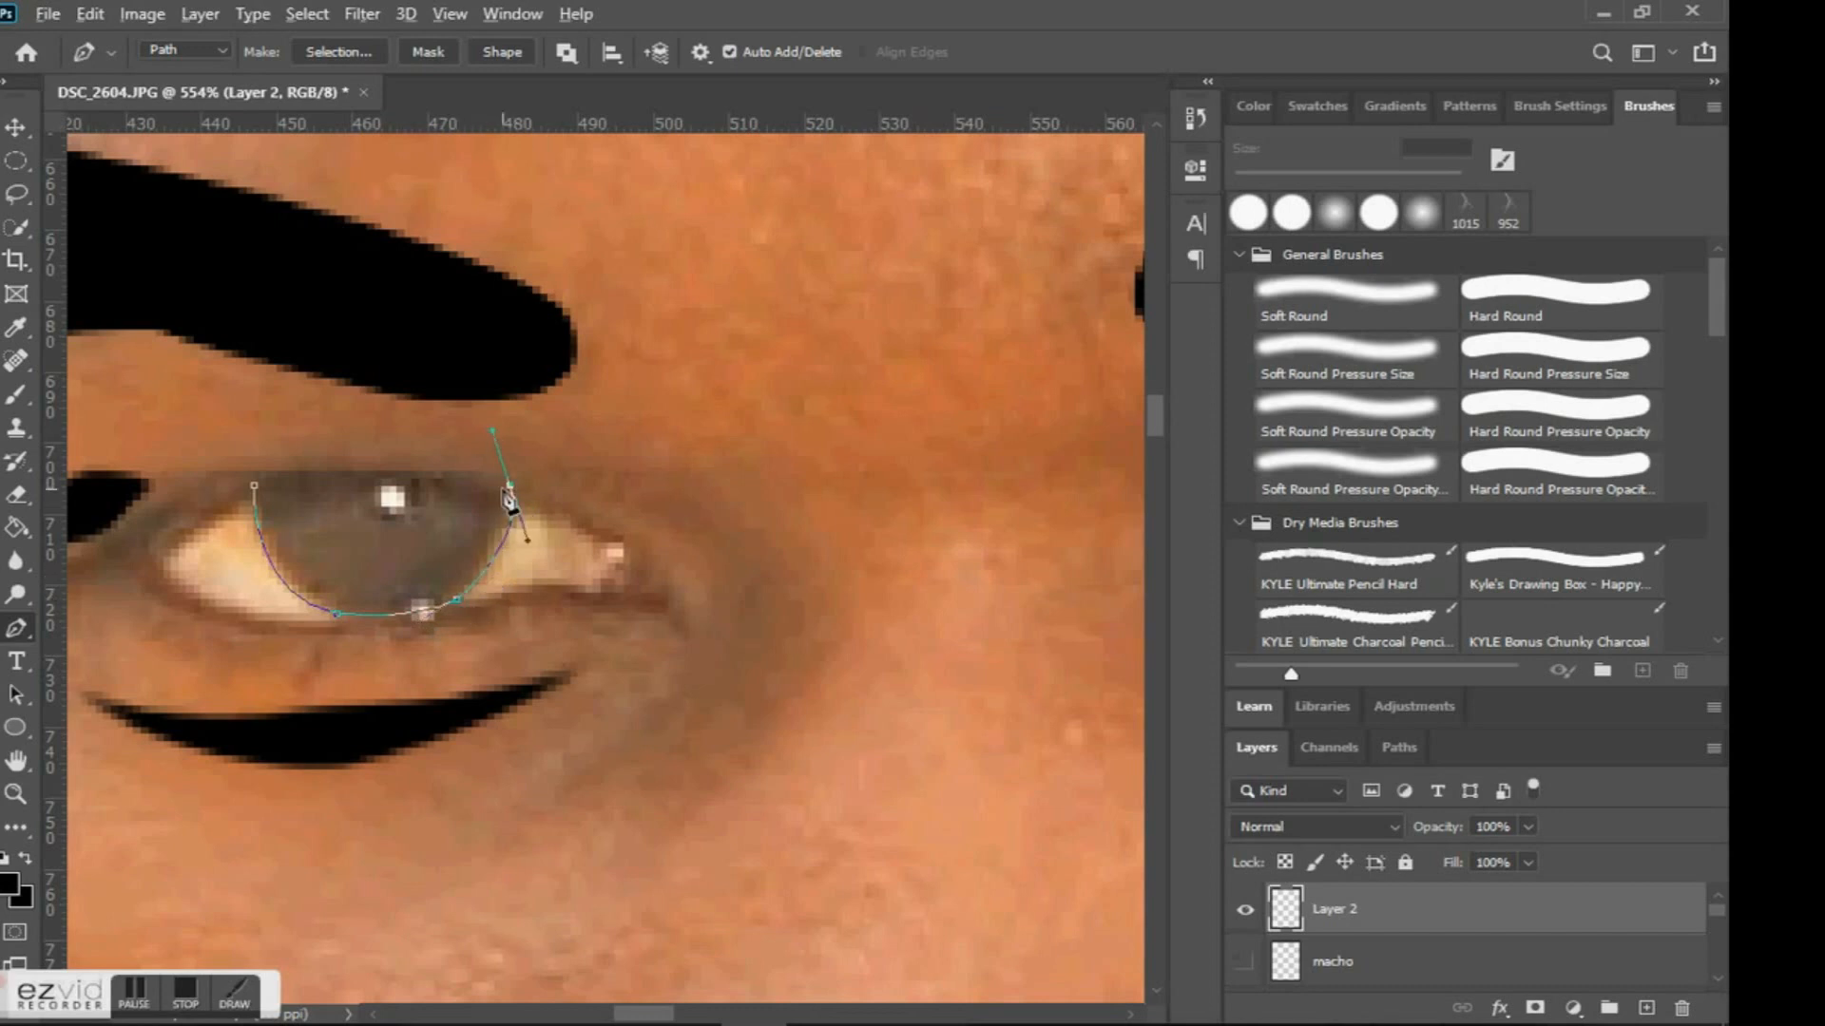
{"action": "left_click_drag", "start_coordinate": [306, 470], "coordinate": [133, 496]}
{"action": "left_click", "coordinate": [307, 471]}
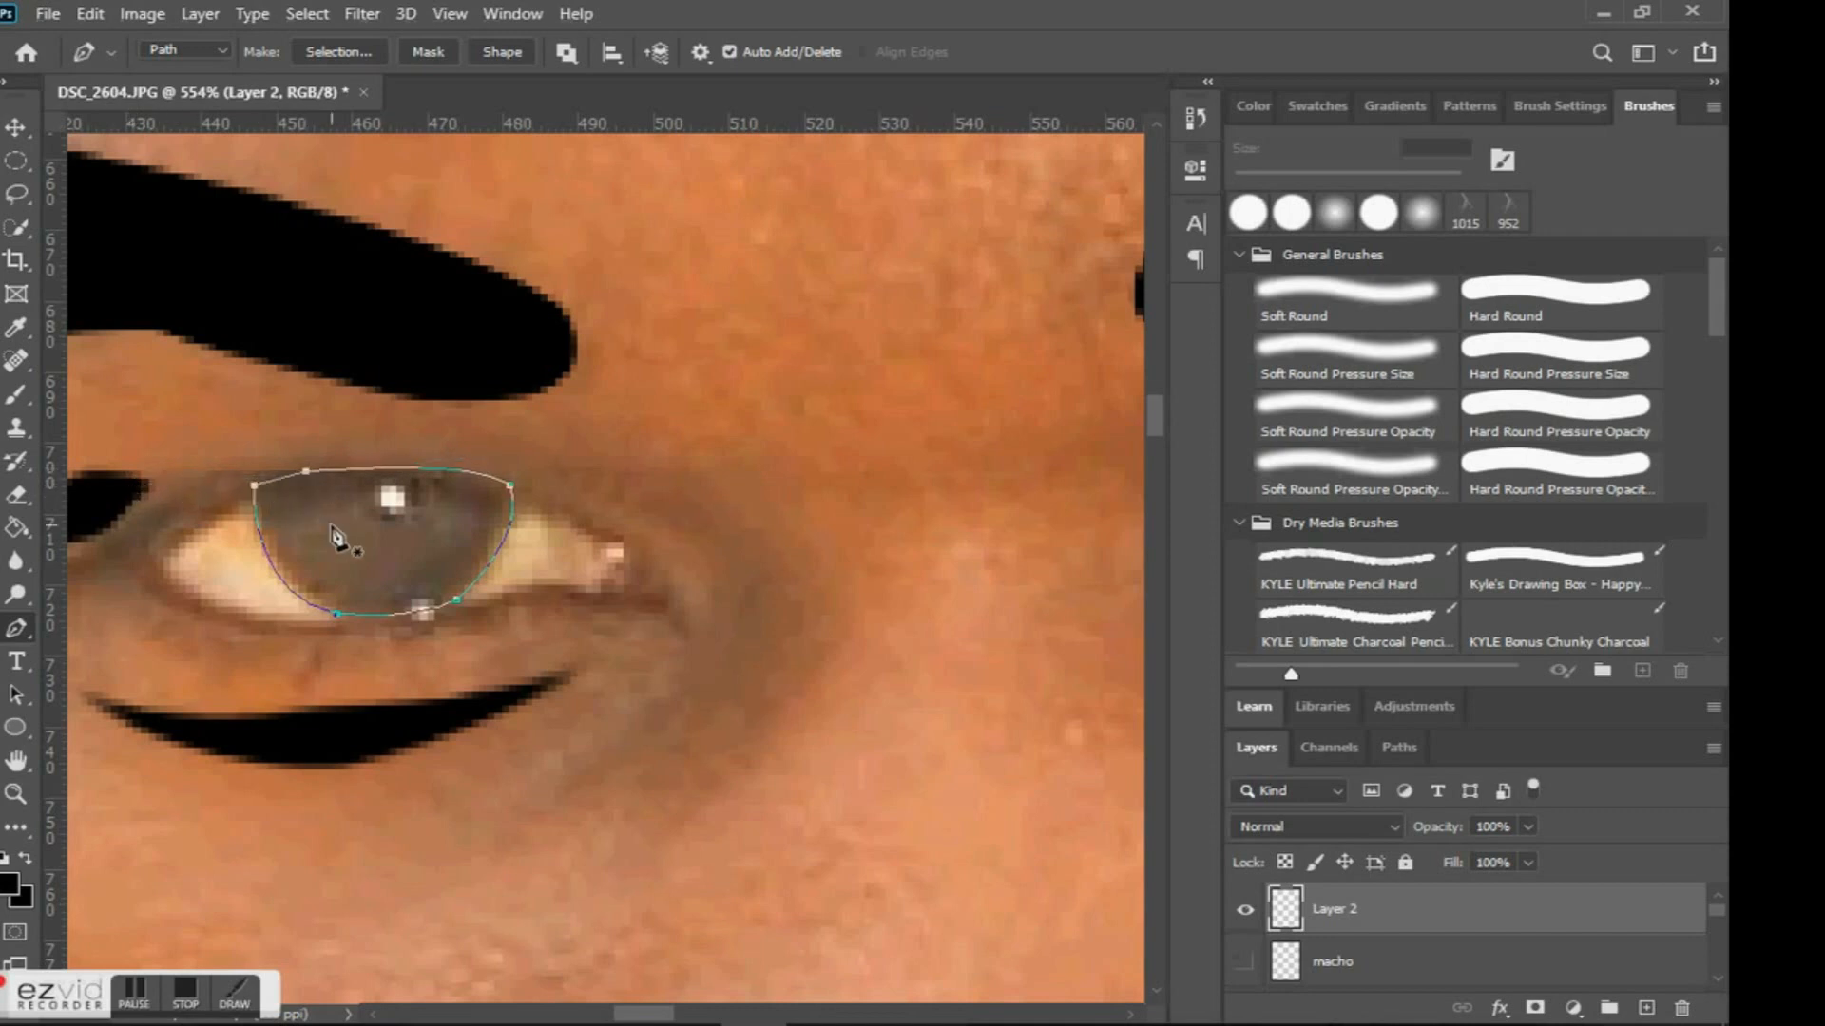
{"action": "left_click", "coordinate": [255, 485]}
Fill the left-hand iris path with the black foreground colour at 100% opacity and delete the path.
{"action": "right_click", "coordinate": [451, 402]}
{"action": "left_click", "coordinate": [578, 560]}
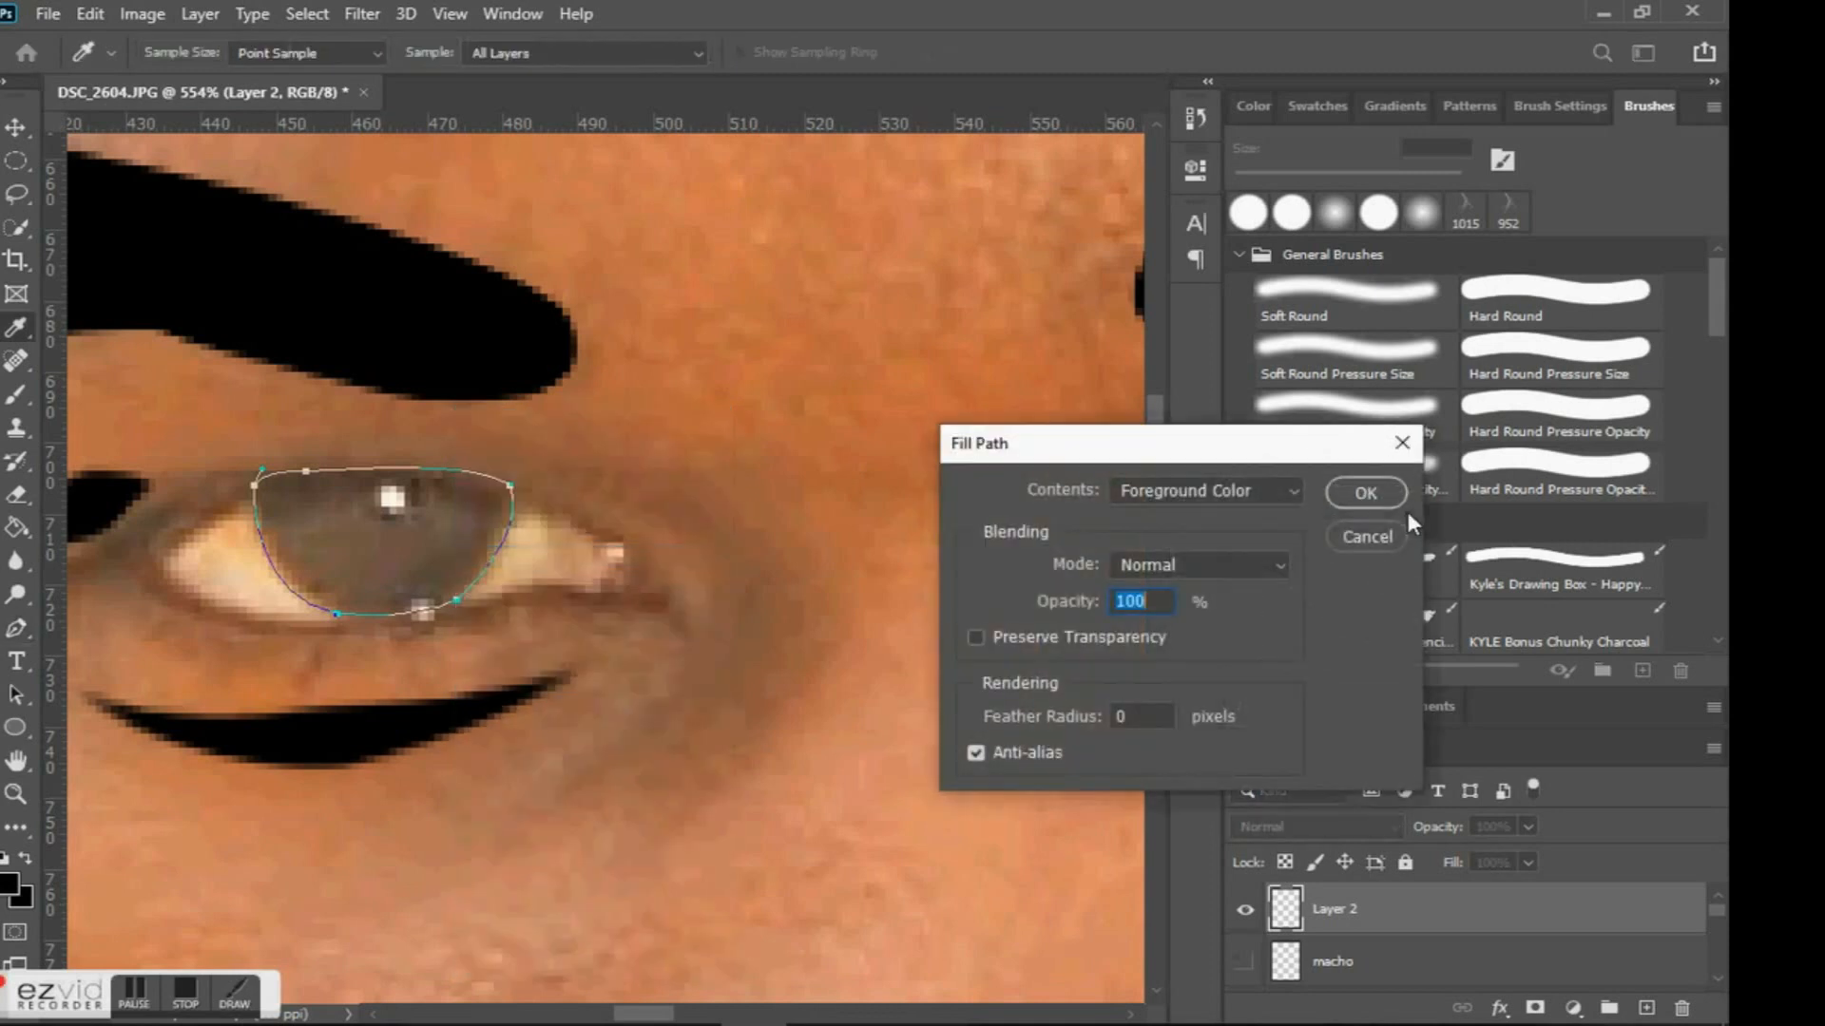
{"action": "left_click", "coordinate": [1379, 491]}
{"action": "right_click", "coordinate": [823, 378]}
{"action": "left_click", "coordinate": [913, 410]}
Show both hidden macho layers so the white and pink eye fills appear with the irises.
{"action": "scroll", "coordinate": [654, 472], "scroll_direction": "down", "scroll_amount": 10}
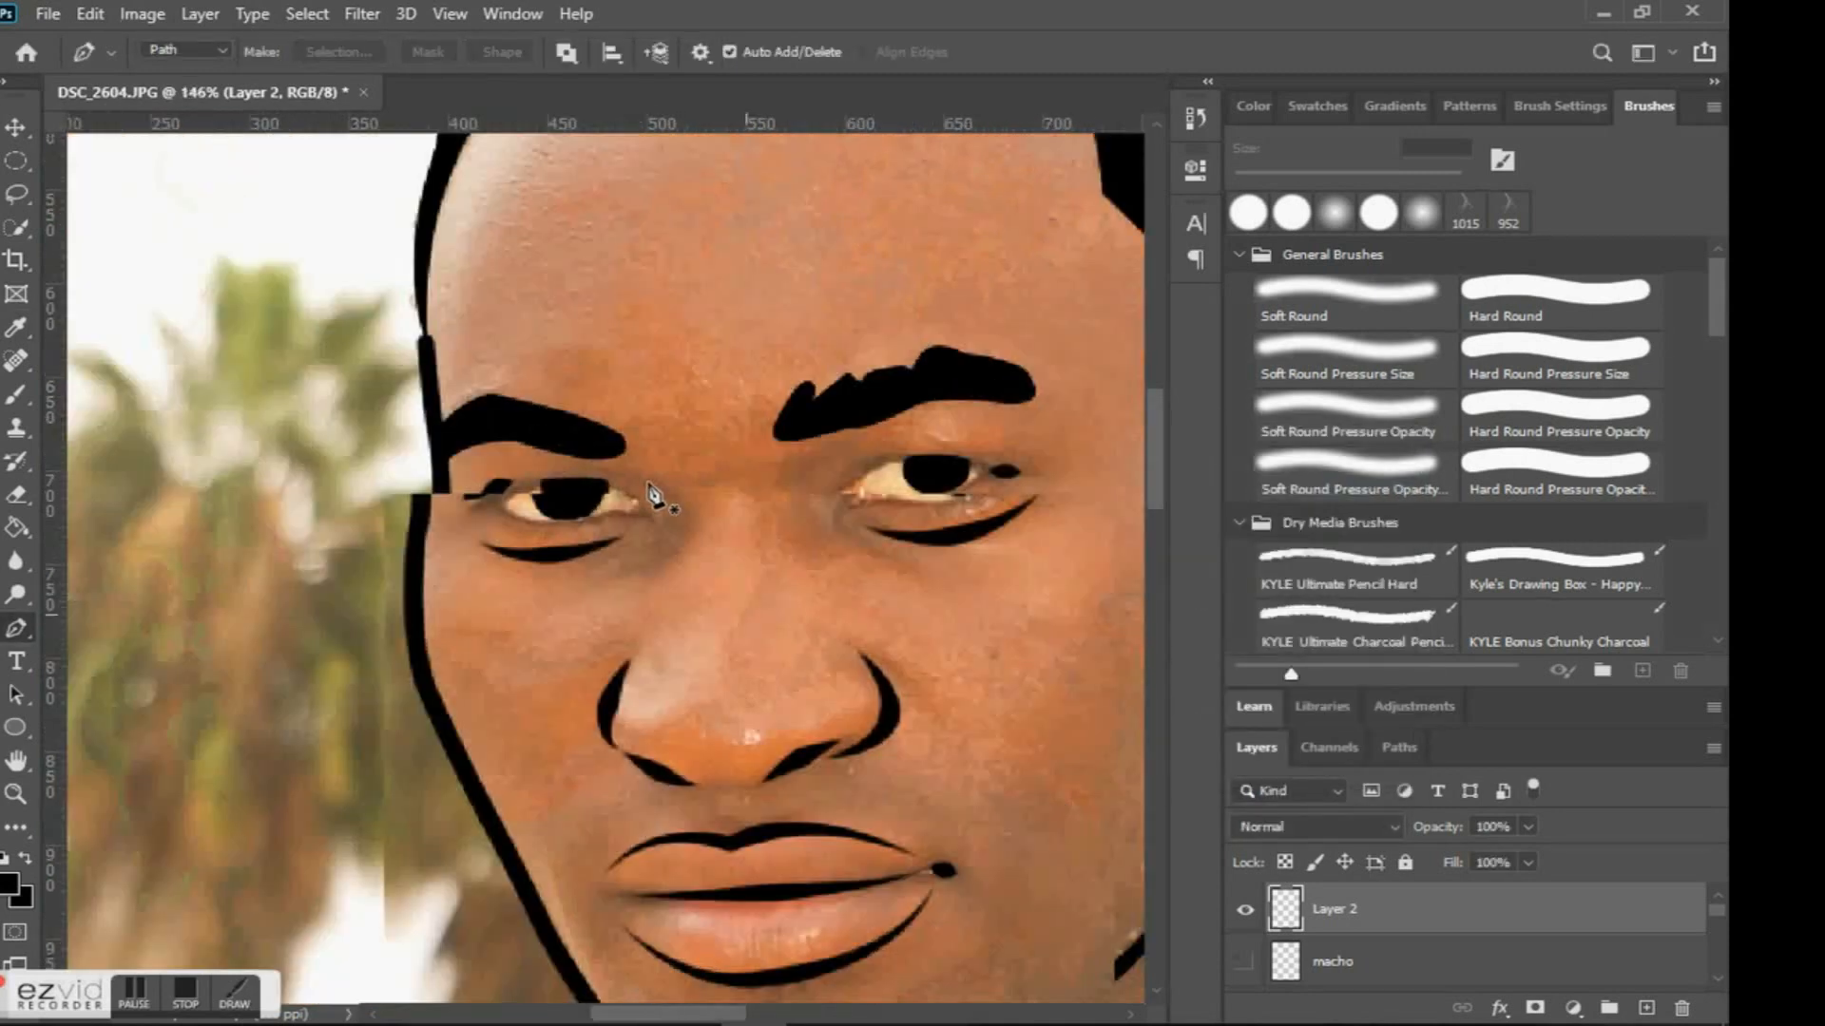
{"action": "scroll", "coordinate": [723, 483], "scroll_direction": "up", "scroll_amount": 5}
{"action": "scroll", "coordinate": [768, 502], "scroll_direction": "down", "scroll_amount": 2}
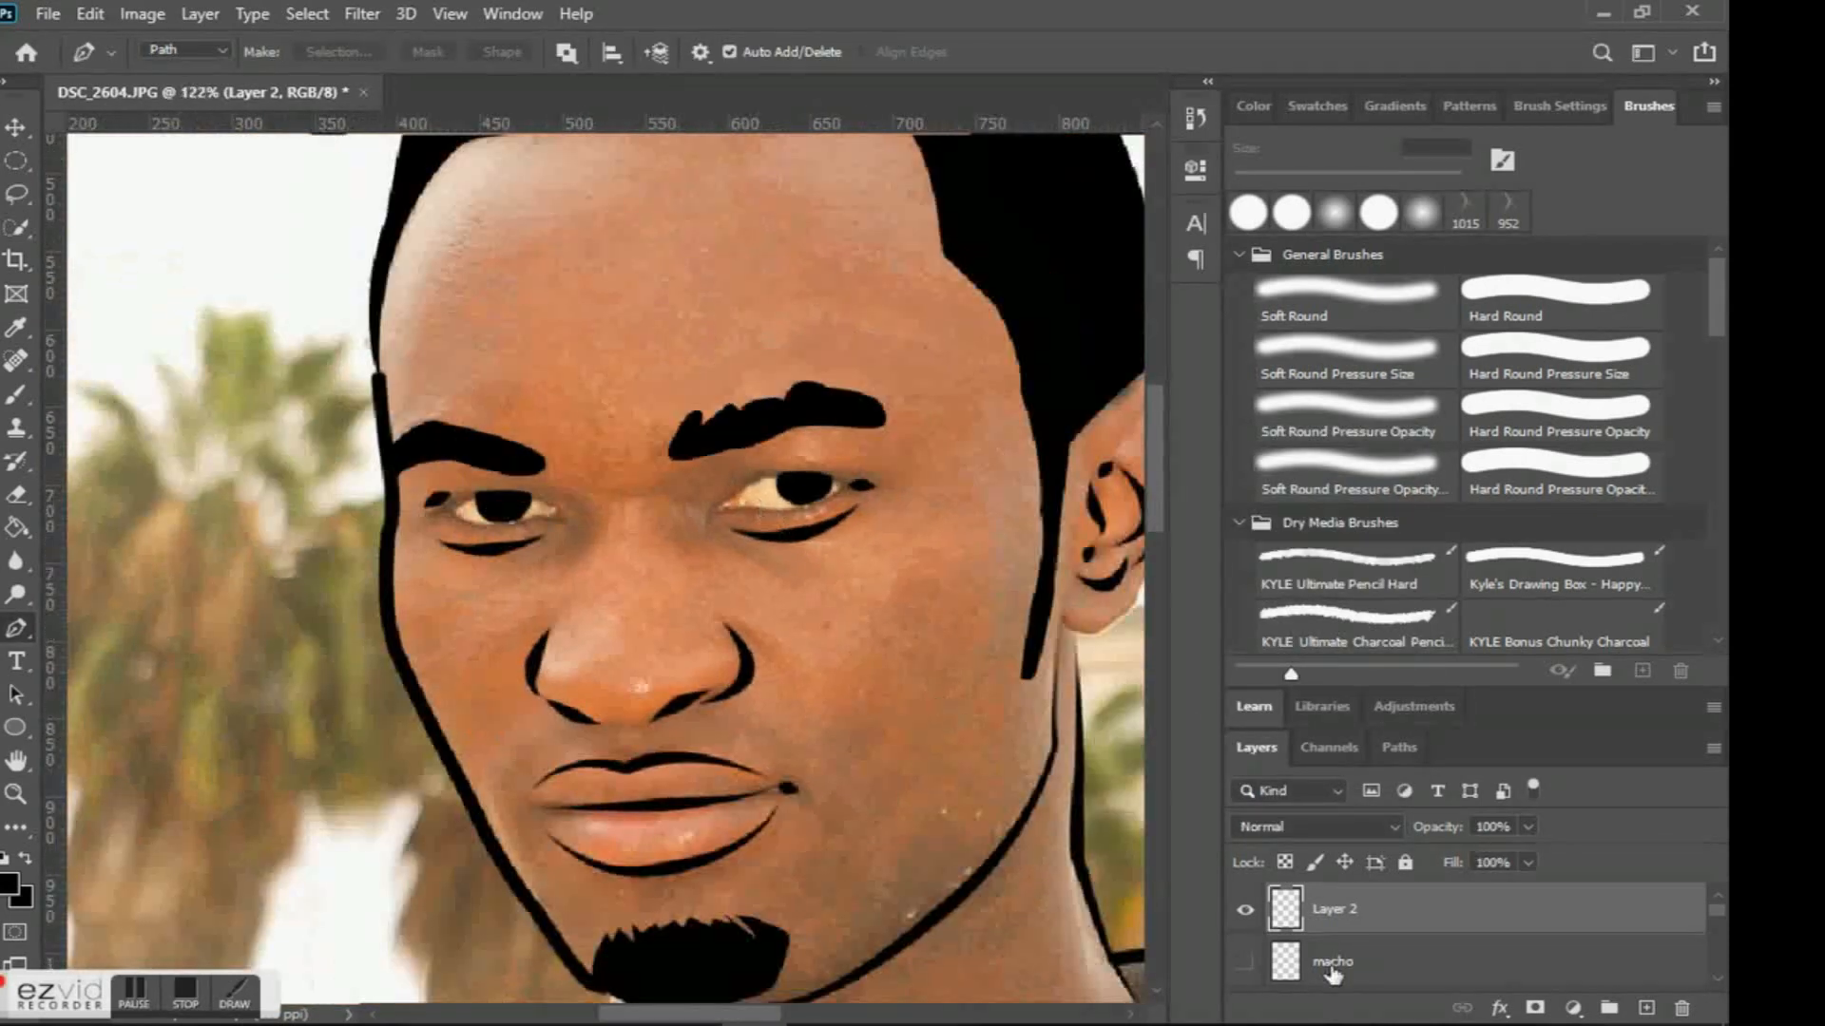
{"action": "scroll", "coordinate": [1255, 969], "scroll_direction": "down", "scroll_amount": 1}
{"action": "left_click", "coordinate": [1245, 908]}
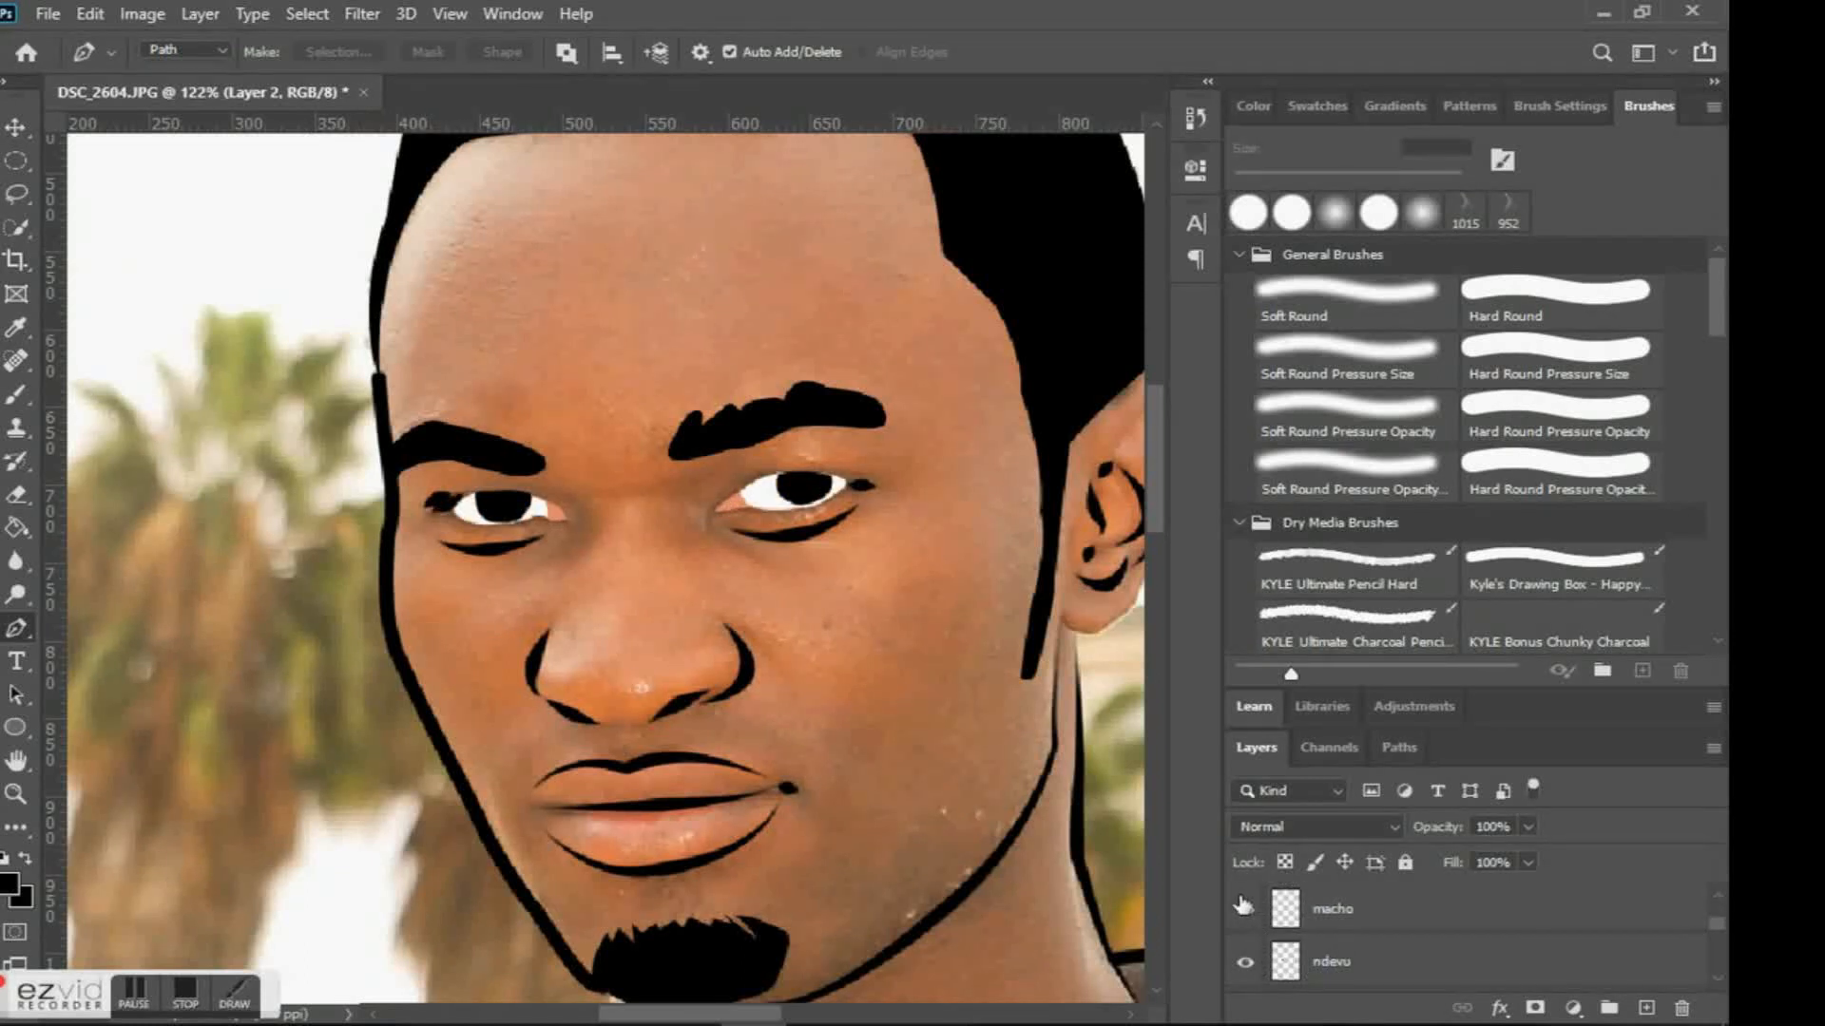
{"action": "scroll", "coordinate": [1242, 899], "scroll_direction": "up", "scroll_amount": 1}
Rename the layer with the black irises to mboni and add a new empty layer above it.
{"action": "double_click", "coordinate": [1329, 910]}
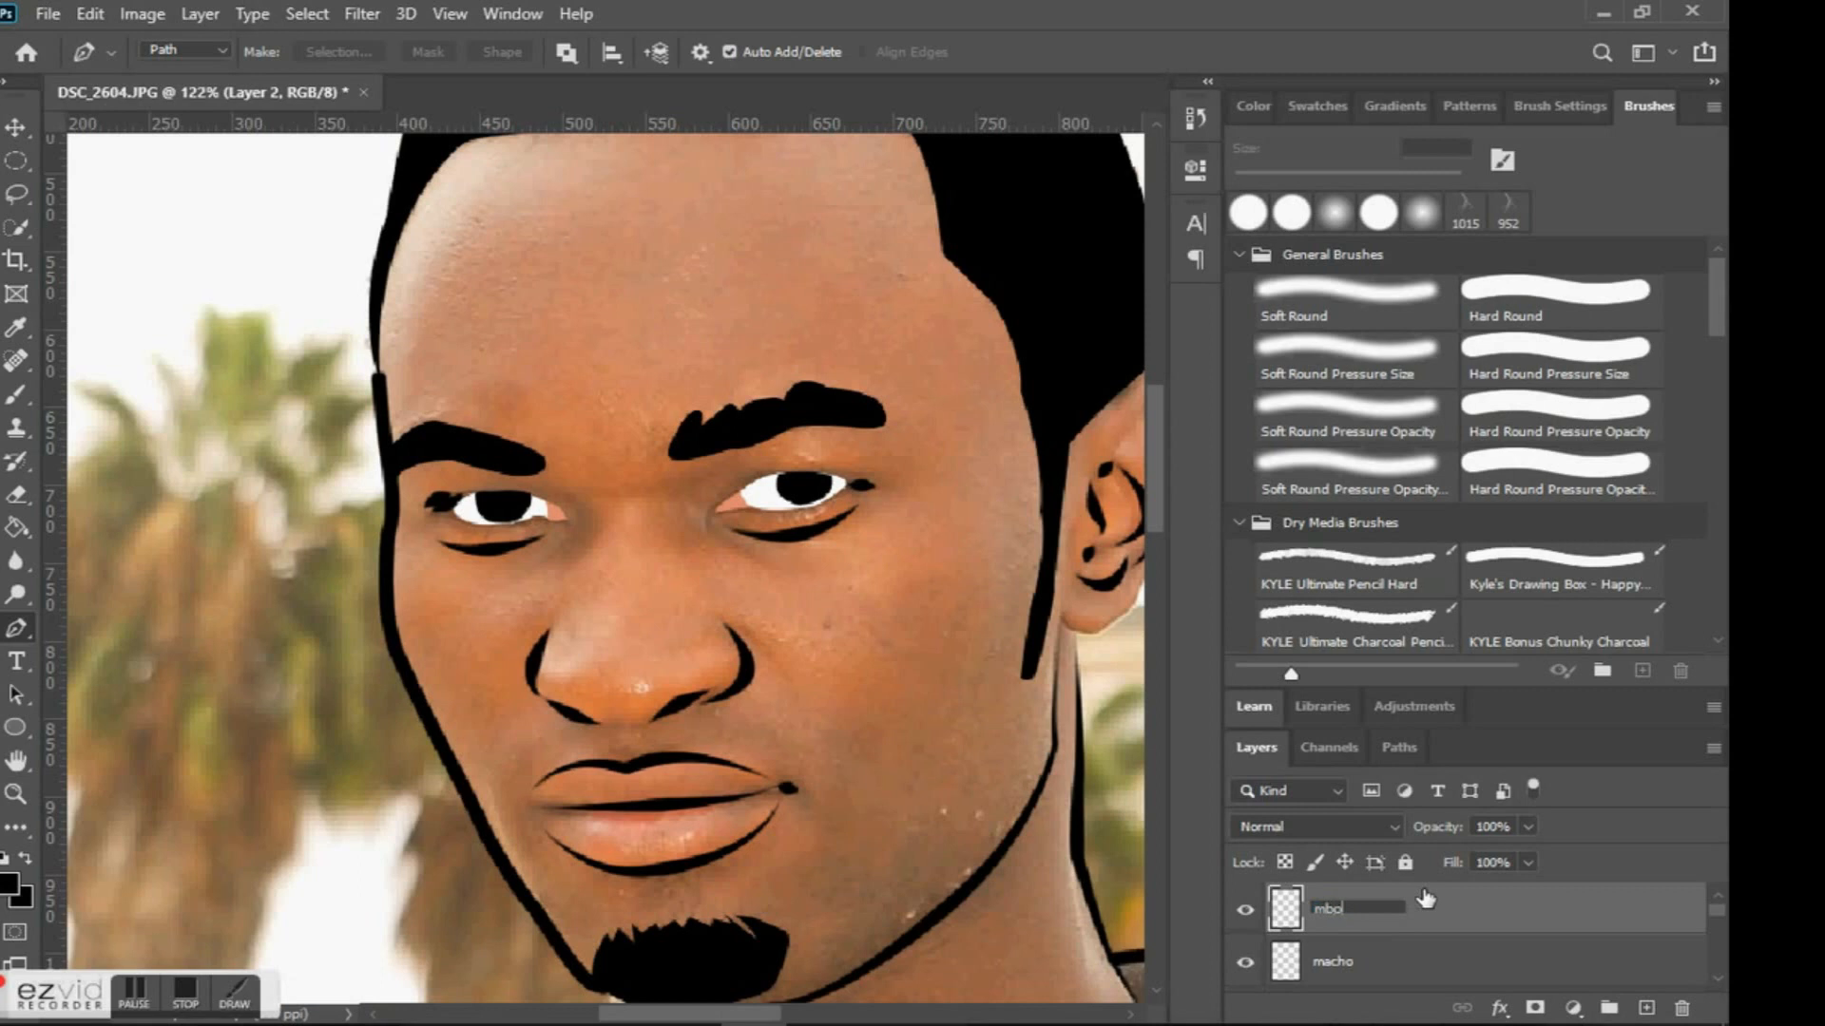
{"action": "type", "text": "mboni"}
{"action": "key", "text": "Return"}
{"action": "left_click", "coordinate": [1646, 1007]}
Trace a curved Pen path around the inner corner of the right-hand eye, stroke it in black, and delete the path.
{"action": "scroll", "coordinate": [848, 435], "scroll_direction": "up", "scroll_amount": 6}
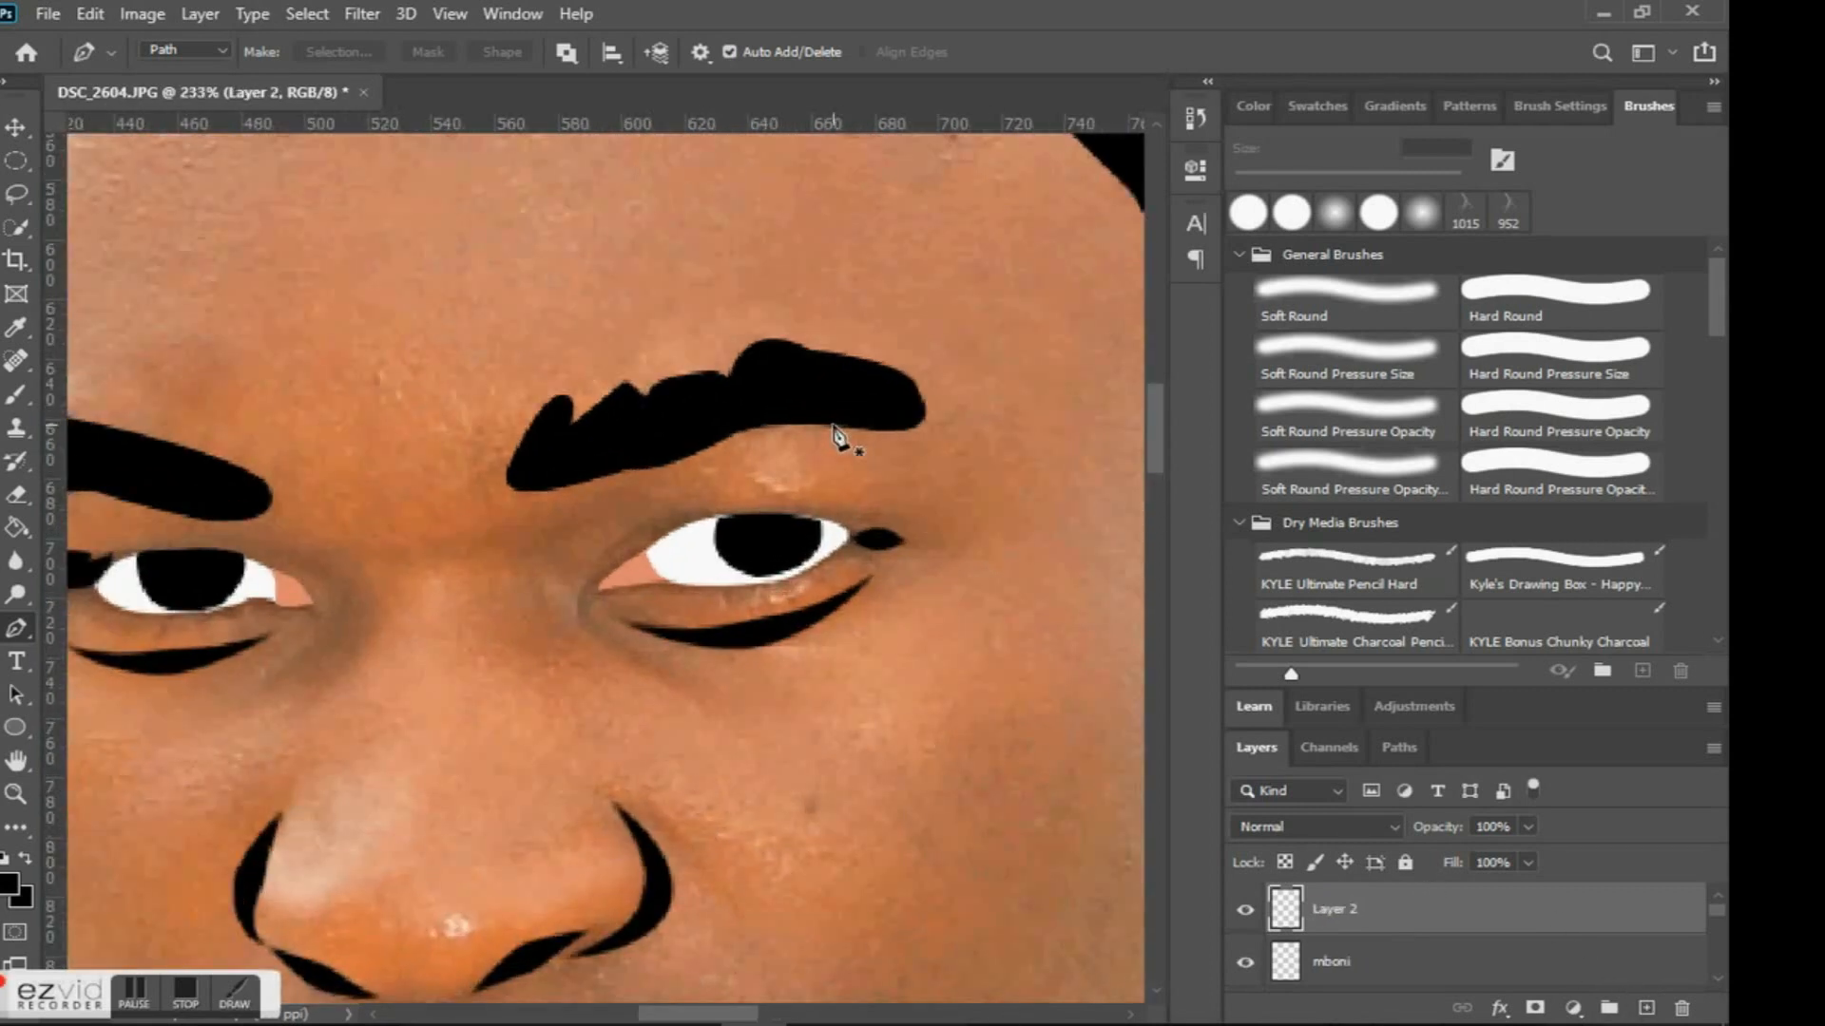
{"action": "left_click", "coordinate": [407, 757]}
{"action": "left_click_drag", "start_coordinate": [594, 567], "coordinate": [783, 512]}
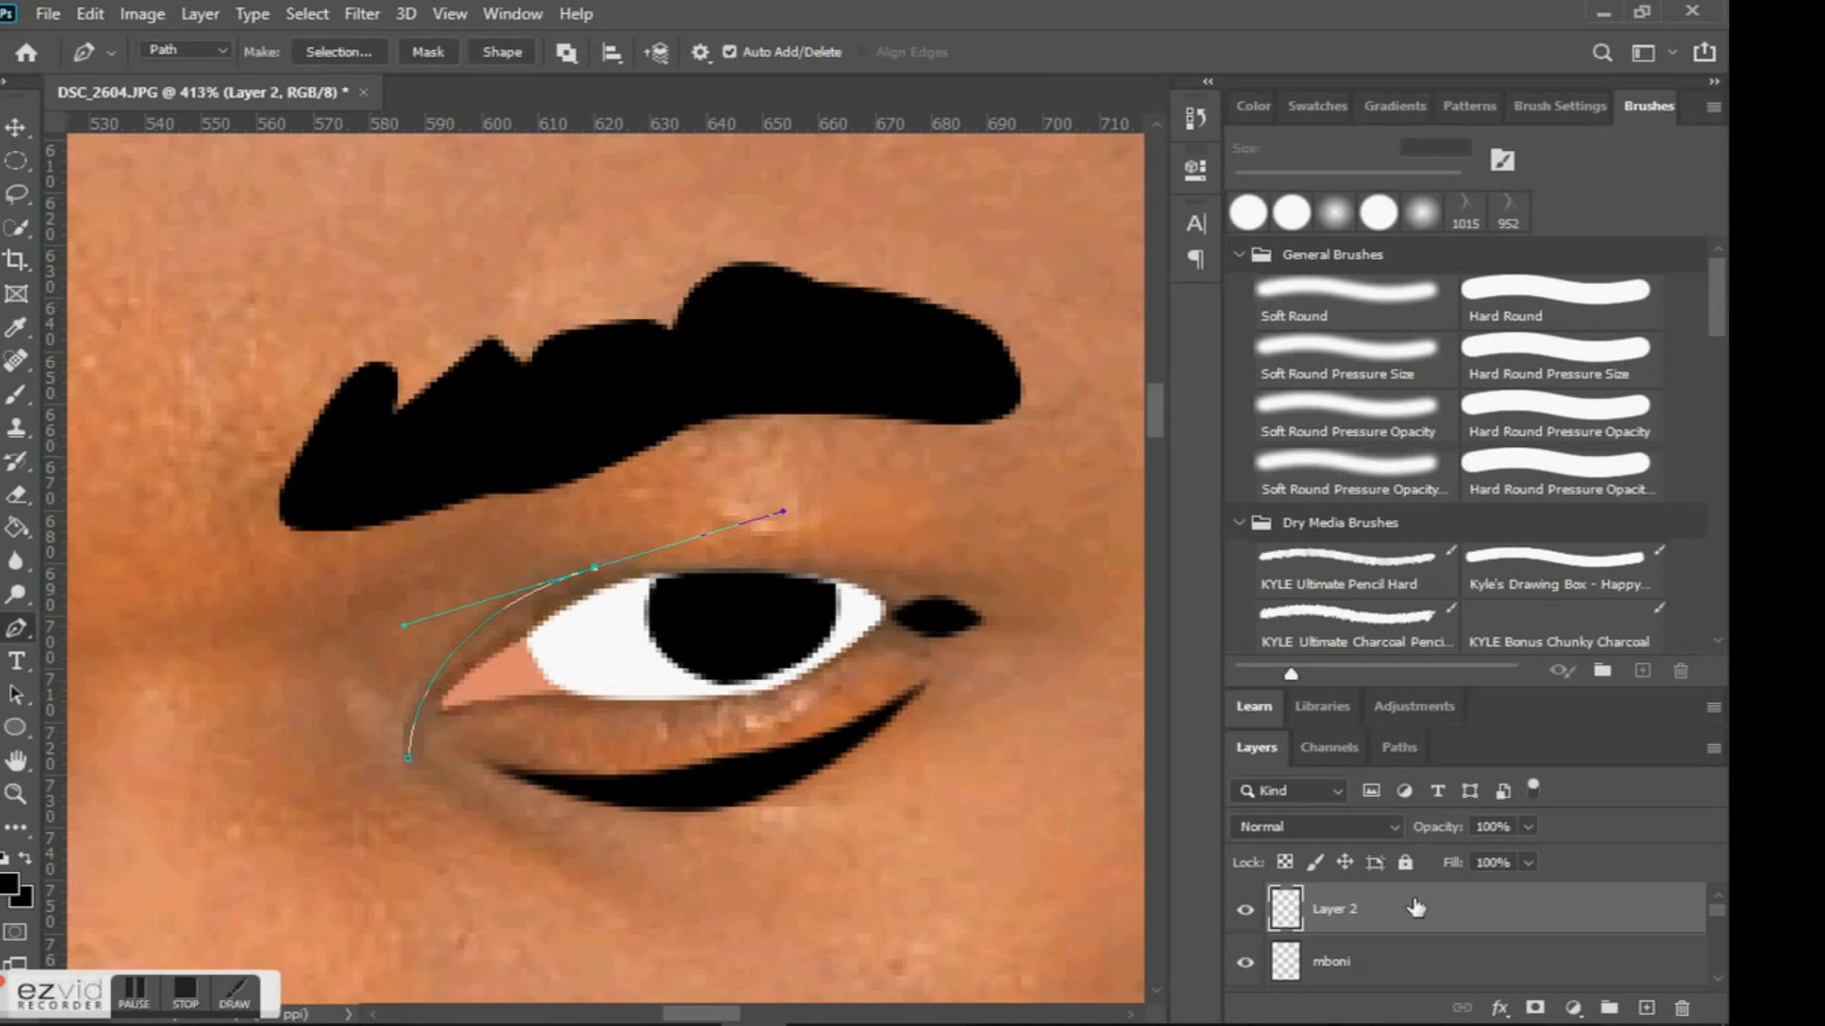
{"action": "right_click", "coordinate": [1091, 782]}
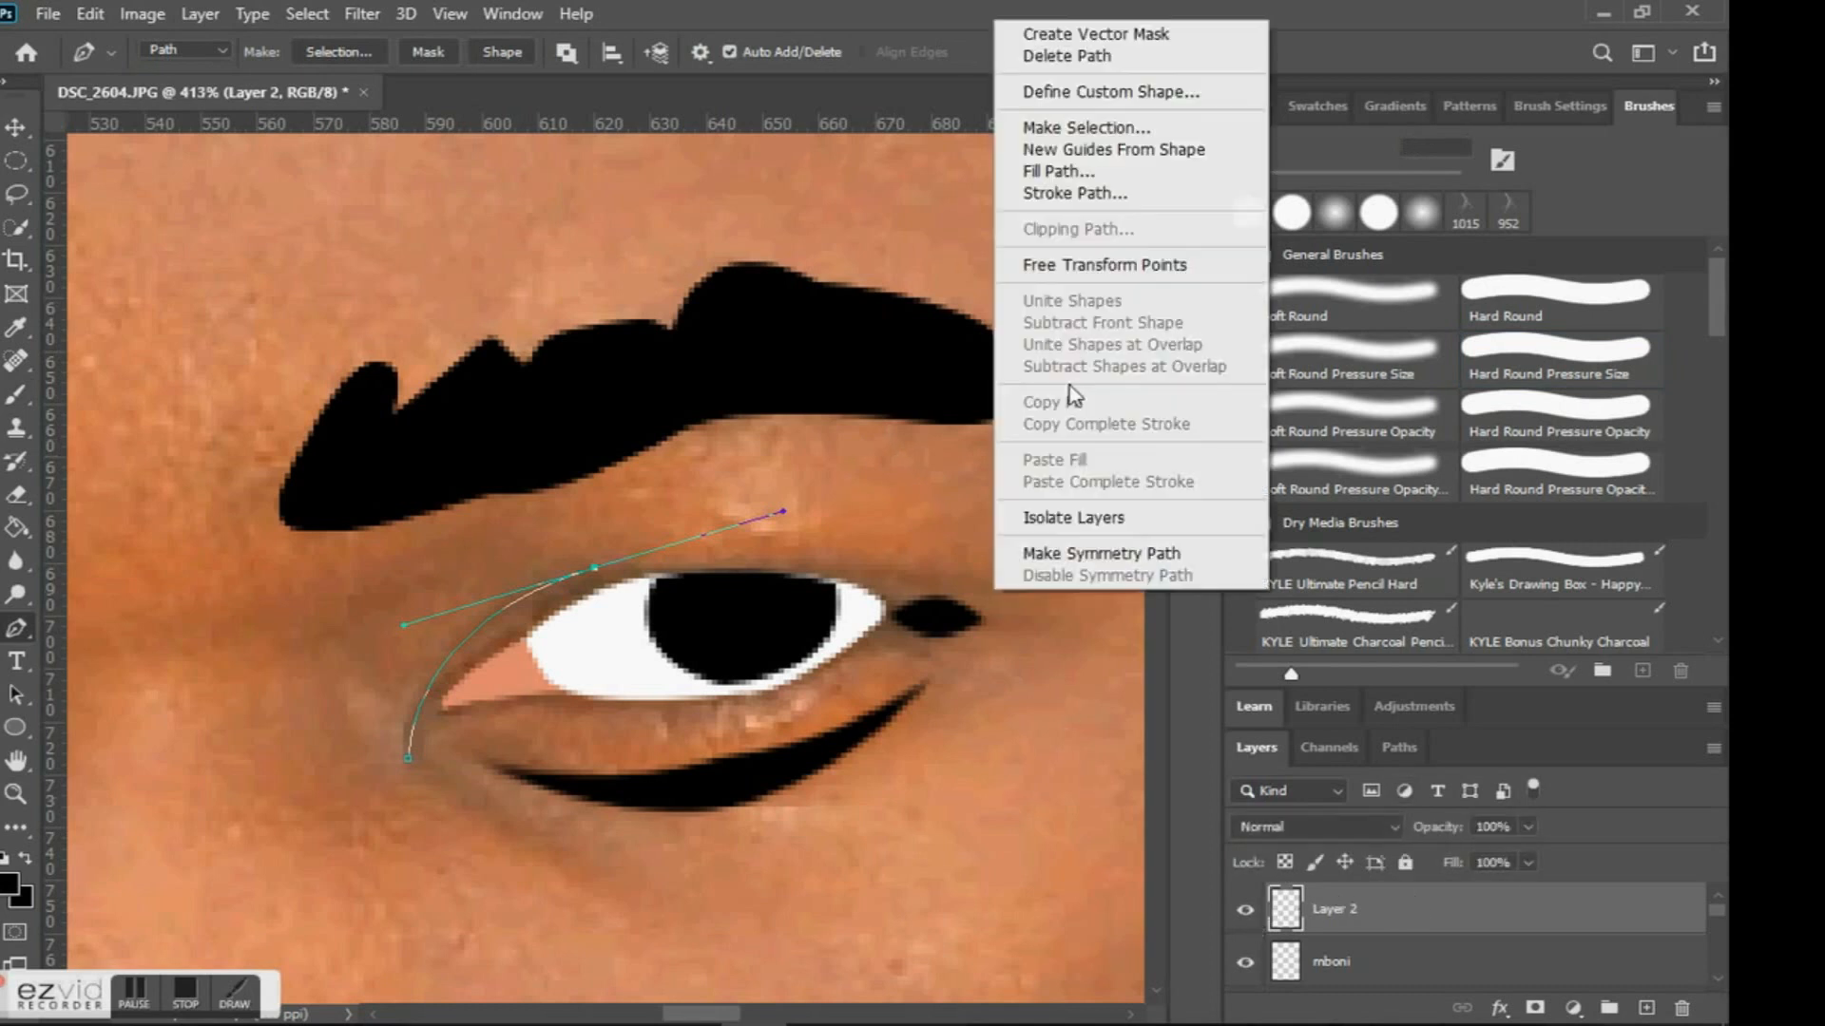
{"action": "left_click", "coordinate": [1076, 191]}
{"action": "left_click", "coordinate": [1013, 319]}
{"action": "right_click", "coordinate": [831, 399]}
{"action": "left_click", "coordinate": [904, 436]}
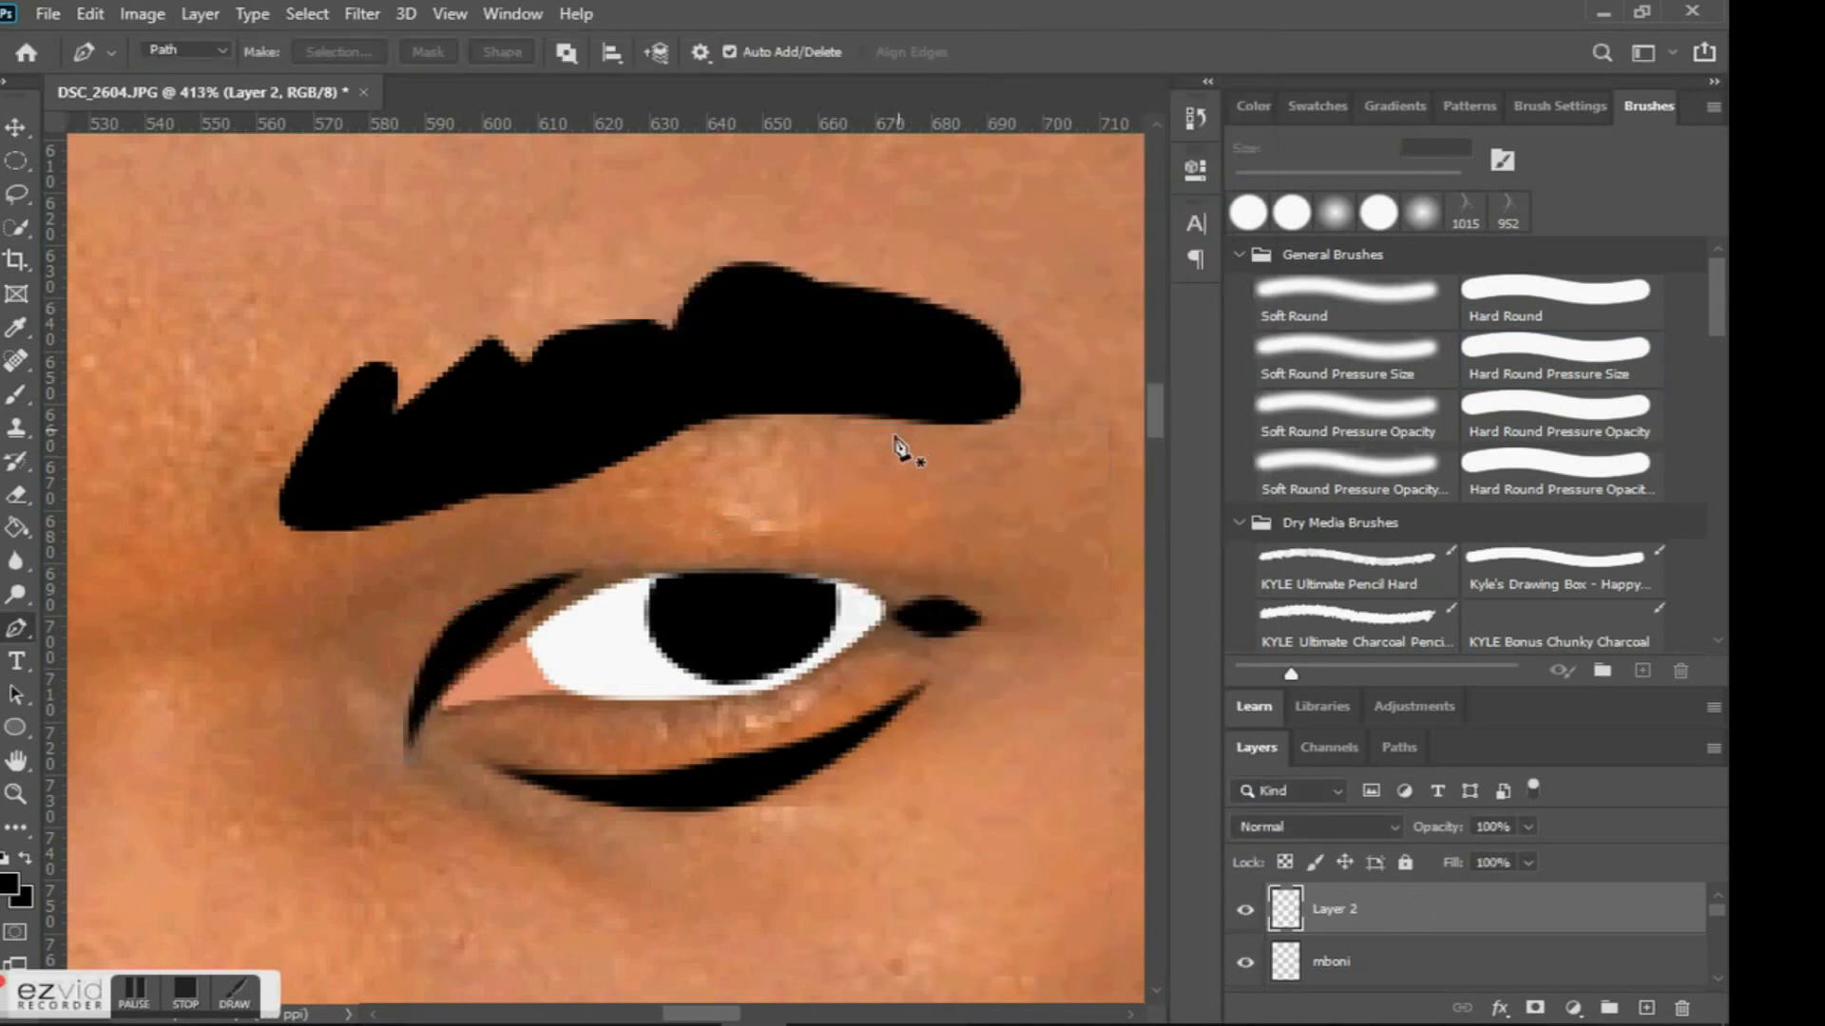
Start a Pen path on the cheek just above the nose's right-hand nostril line.
{"action": "scroll", "coordinate": [750, 502], "scroll_direction": "down", "scroll_amount": 3}
{"action": "scroll", "coordinate": [750, 501], "scroll_direction": "down", "scroll_amount": 5}
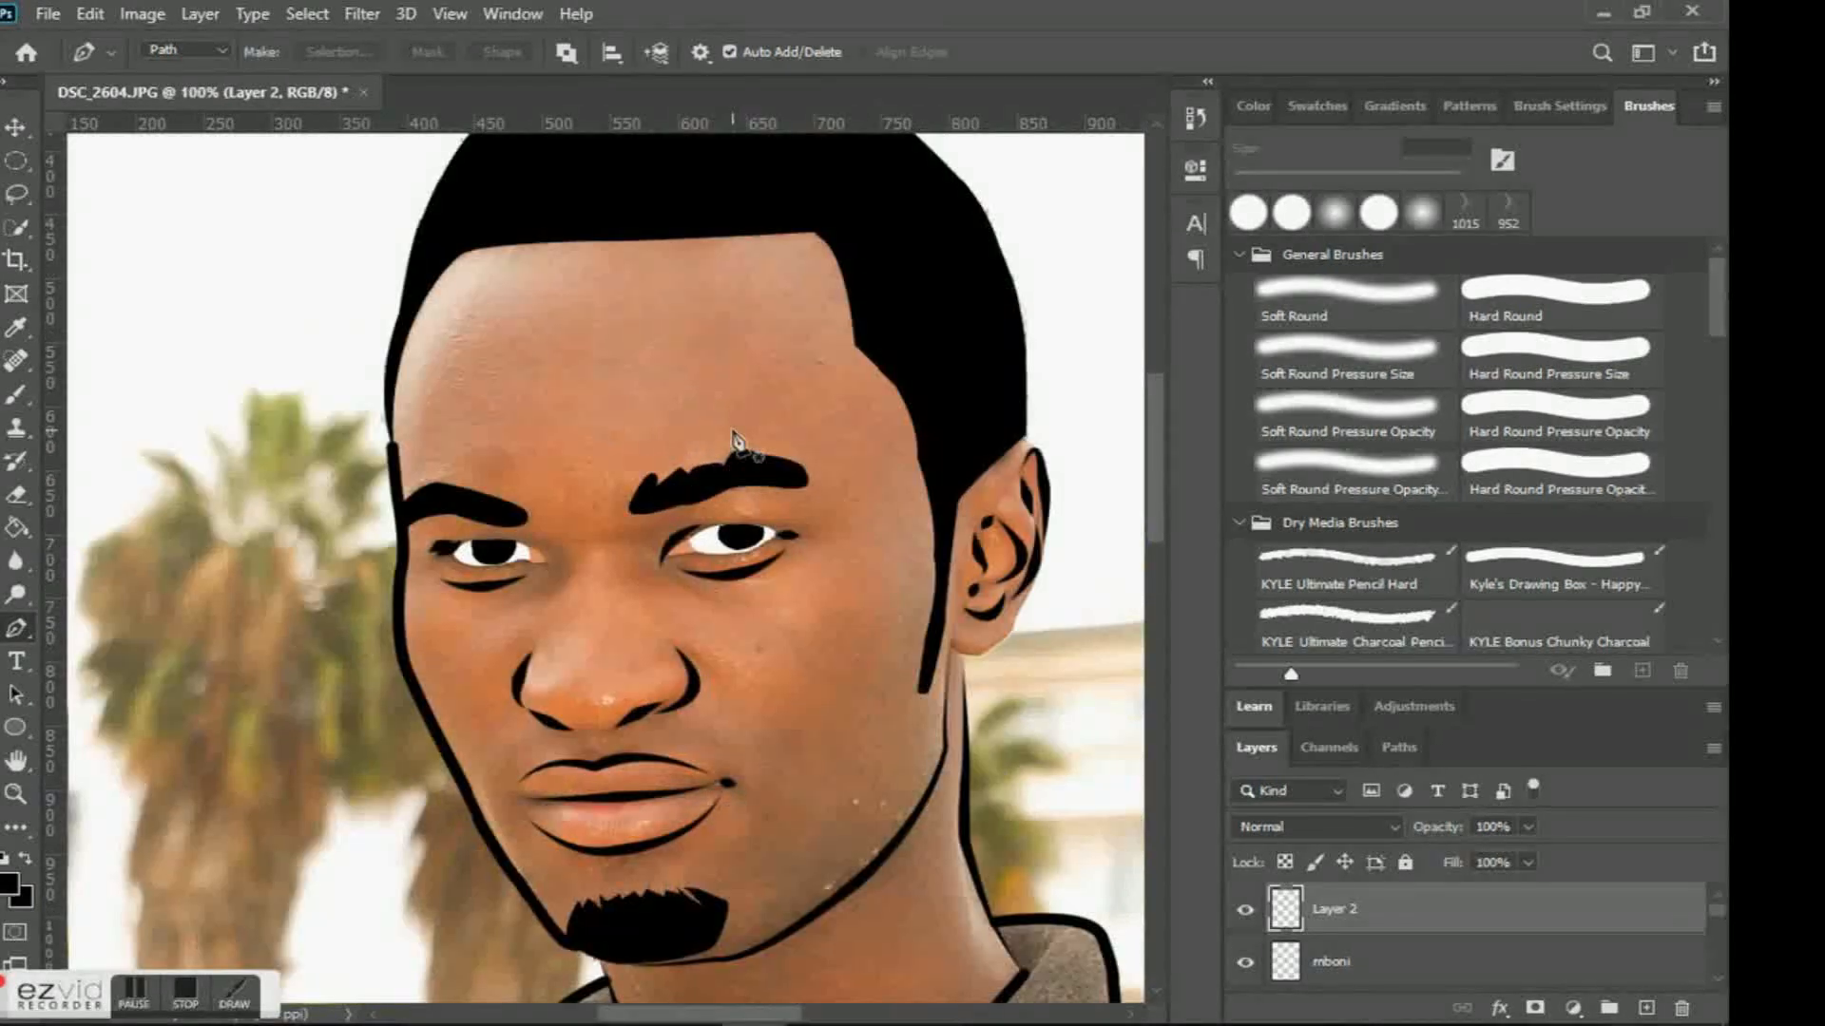
{"action": "scroll", "coordinate": [735, 437], "scroll_direction": "up", "scroll_amount": 2}
{"action": "scroll", "coordinate": [734, 437], "scroll_direction": "down", "scroll_amount": 1}
{"action": "scroll", "coordinate": [741, 469], "scroll_direction": "up", "scroll_amount": 1}
{"action": "scroll", "coordinate": [732, 481], "scroll_direction": "up", "scroll_amount": 2}
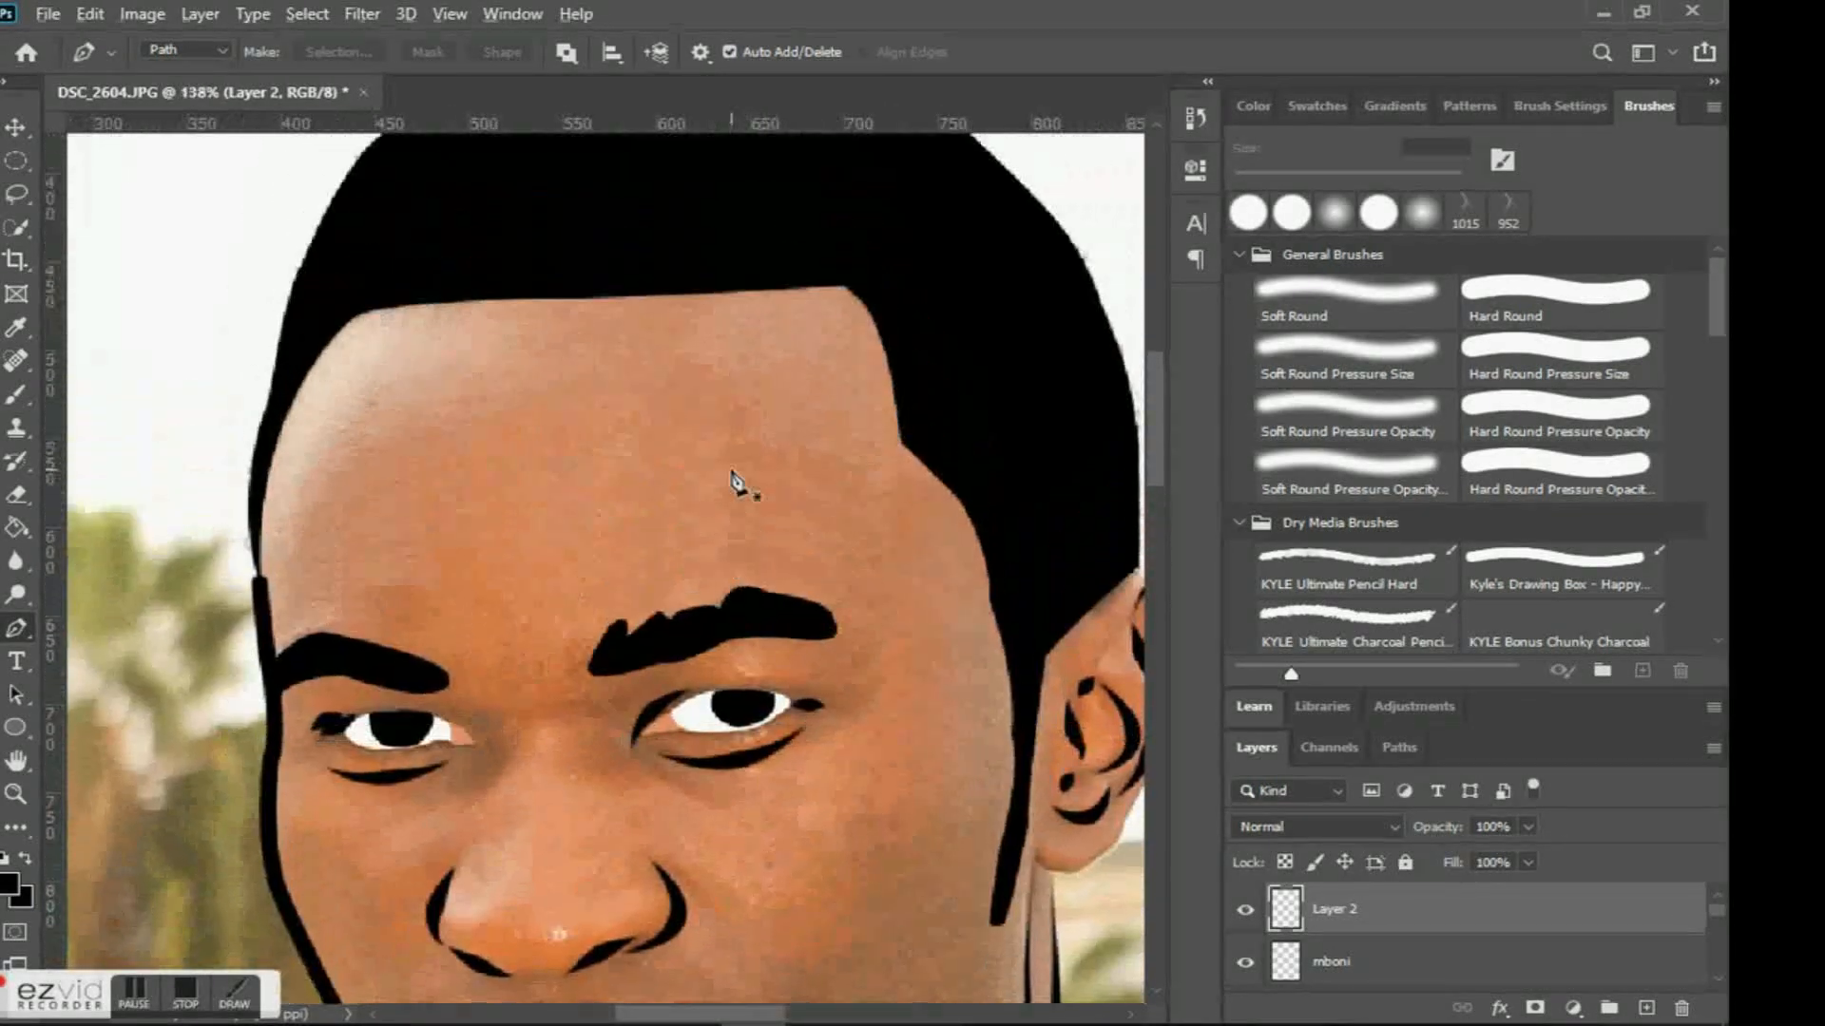
{"action": "scroll", "coordinate": [733, 481], "scroll_direction": "down", "scroll_amount": 3}
{"action": "scroll", "coordinate": [749, 481], "scroll_direction": "up", "scroll_amount": 3}
{"action": "scroll", "coordinate": [753, 481], "scroll_direction": "down", "scroll_amount": 3}
{"action": "left_click", "coordinate": [616, 564]}
{"action": "left_click_drag", "start_coordinate": [724, 715], "coordinate": [769, 796]}
{"action": "right_click", "coordinate": [1012, 290]}
{"action": "left_click", "coordinate": [975, 412]}
{"action": "key", "text": "ctrl+z"}
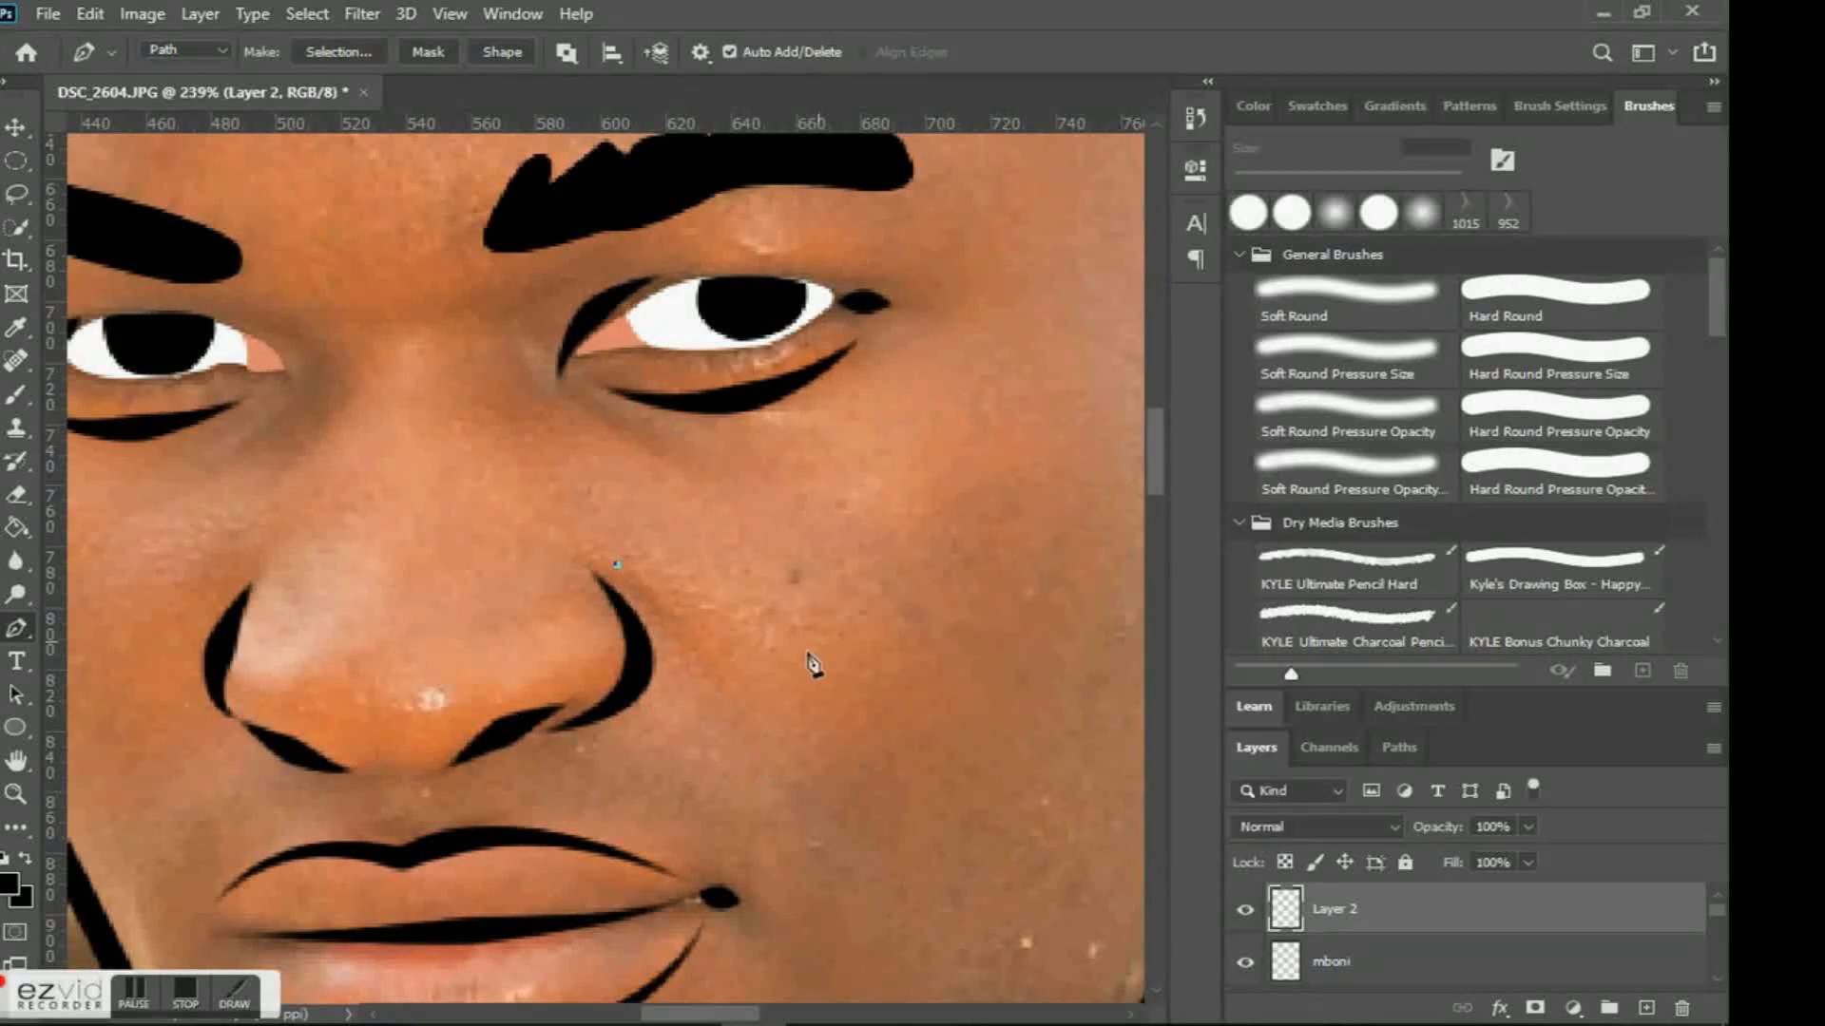
{"action": "left_click_drag", "start_coordinate": [730, 715], "coordinate": [762, 791]}
{"action": "key", "text": "ctrl+z"}
Extend the path down the cheek fold beside the right-hand nostril, stroke it in black, and delete the path.
{"action": "left_click_drag", "start_coordinate": [711, 730], "coordinate": [706, 785]}
{"action": "right_click", "coordinate": [865, 387]}
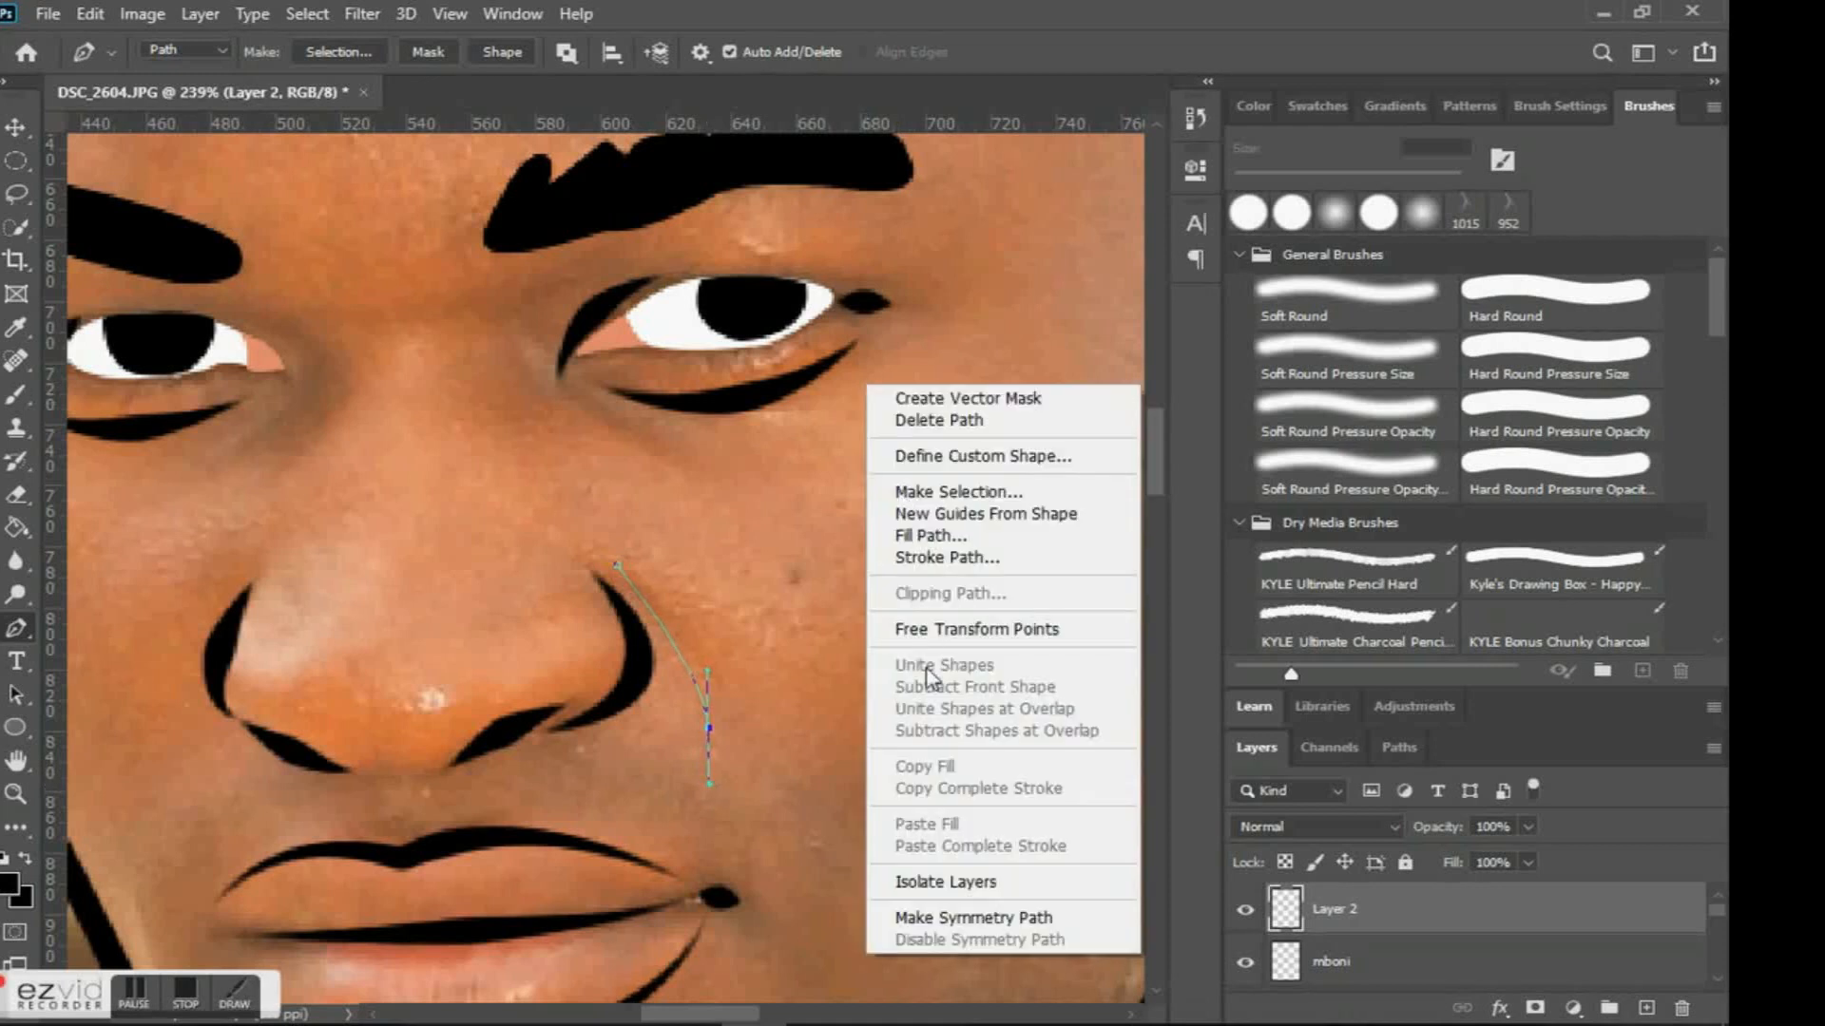
{"action": "left_click", "coordinate": [944, 558]}
{"action": "left_click", "coordinate": [1010, 317]}
{"action": "right_click", "coordinate": [949, 331]}
{"action": "left_click", "coordinate": [1015, 369]}
Add a new layer above Layer 2 and name it mboni.
{"action": "key", "text": "ctrl+0"}
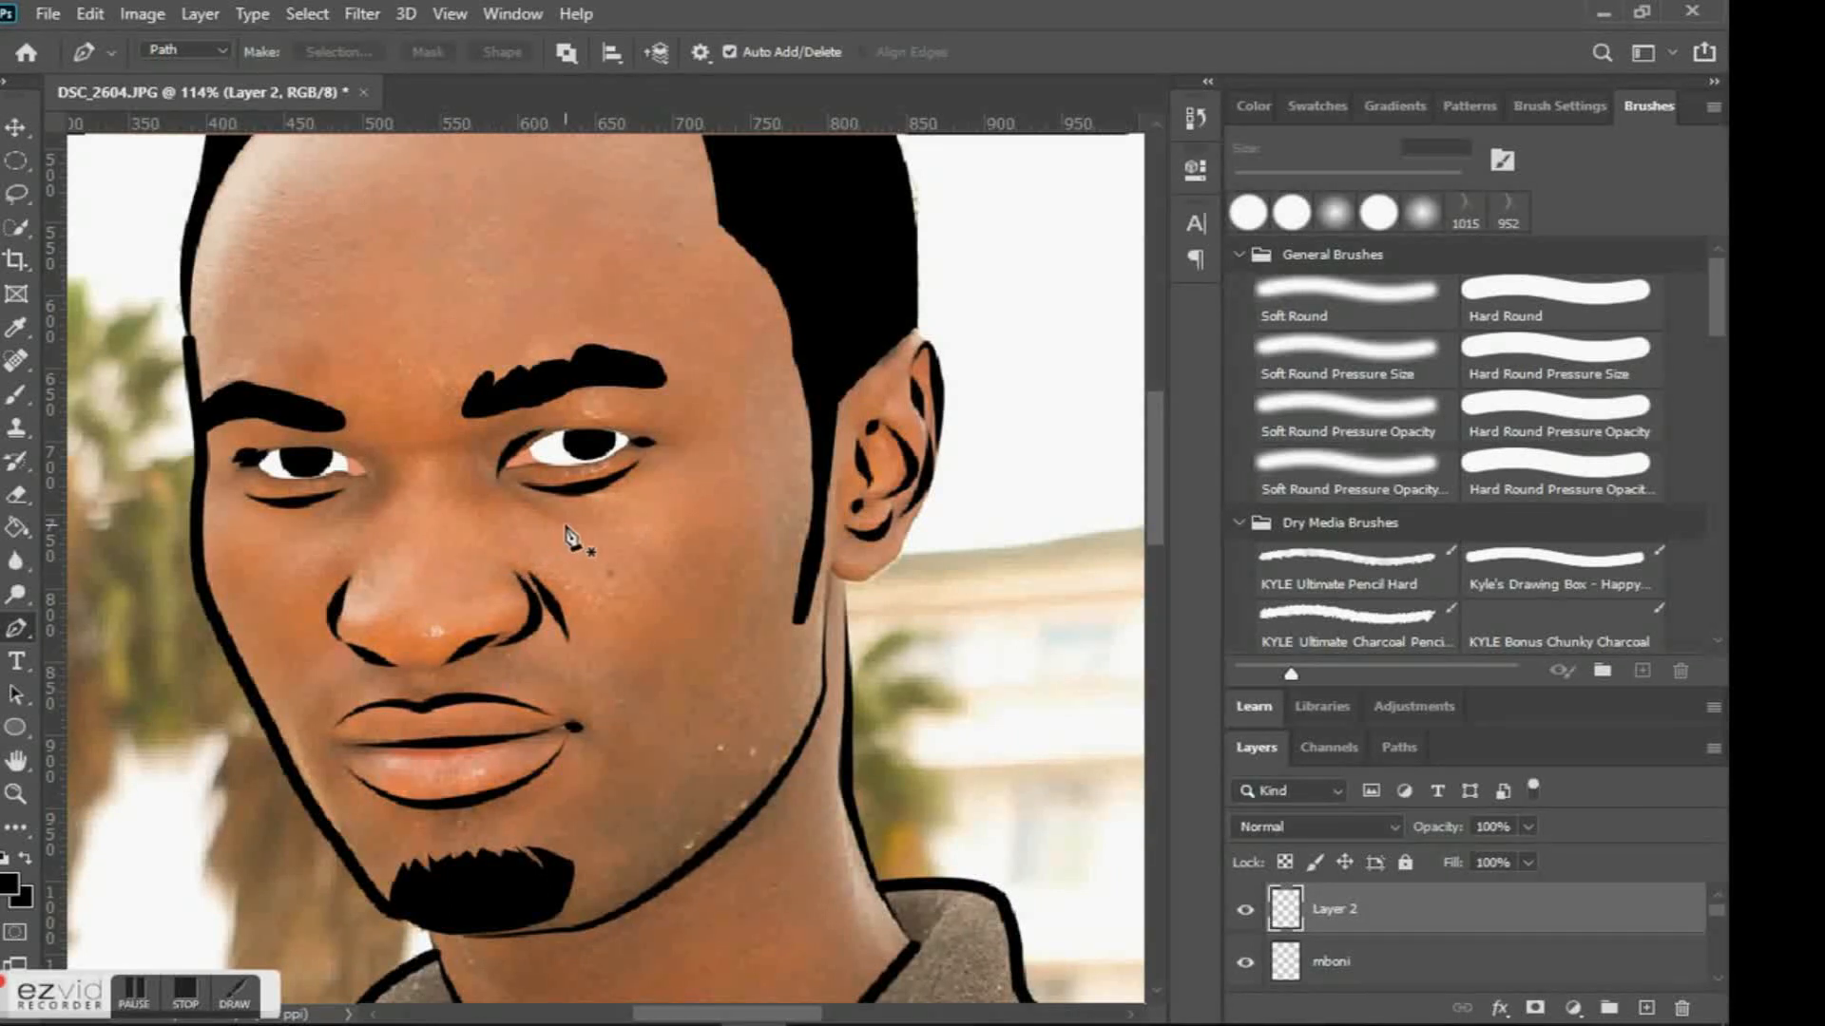
{"action": "scroll", "coordinate": [567, 529], "scroll_direction": "down", "scroll_amount": 3}
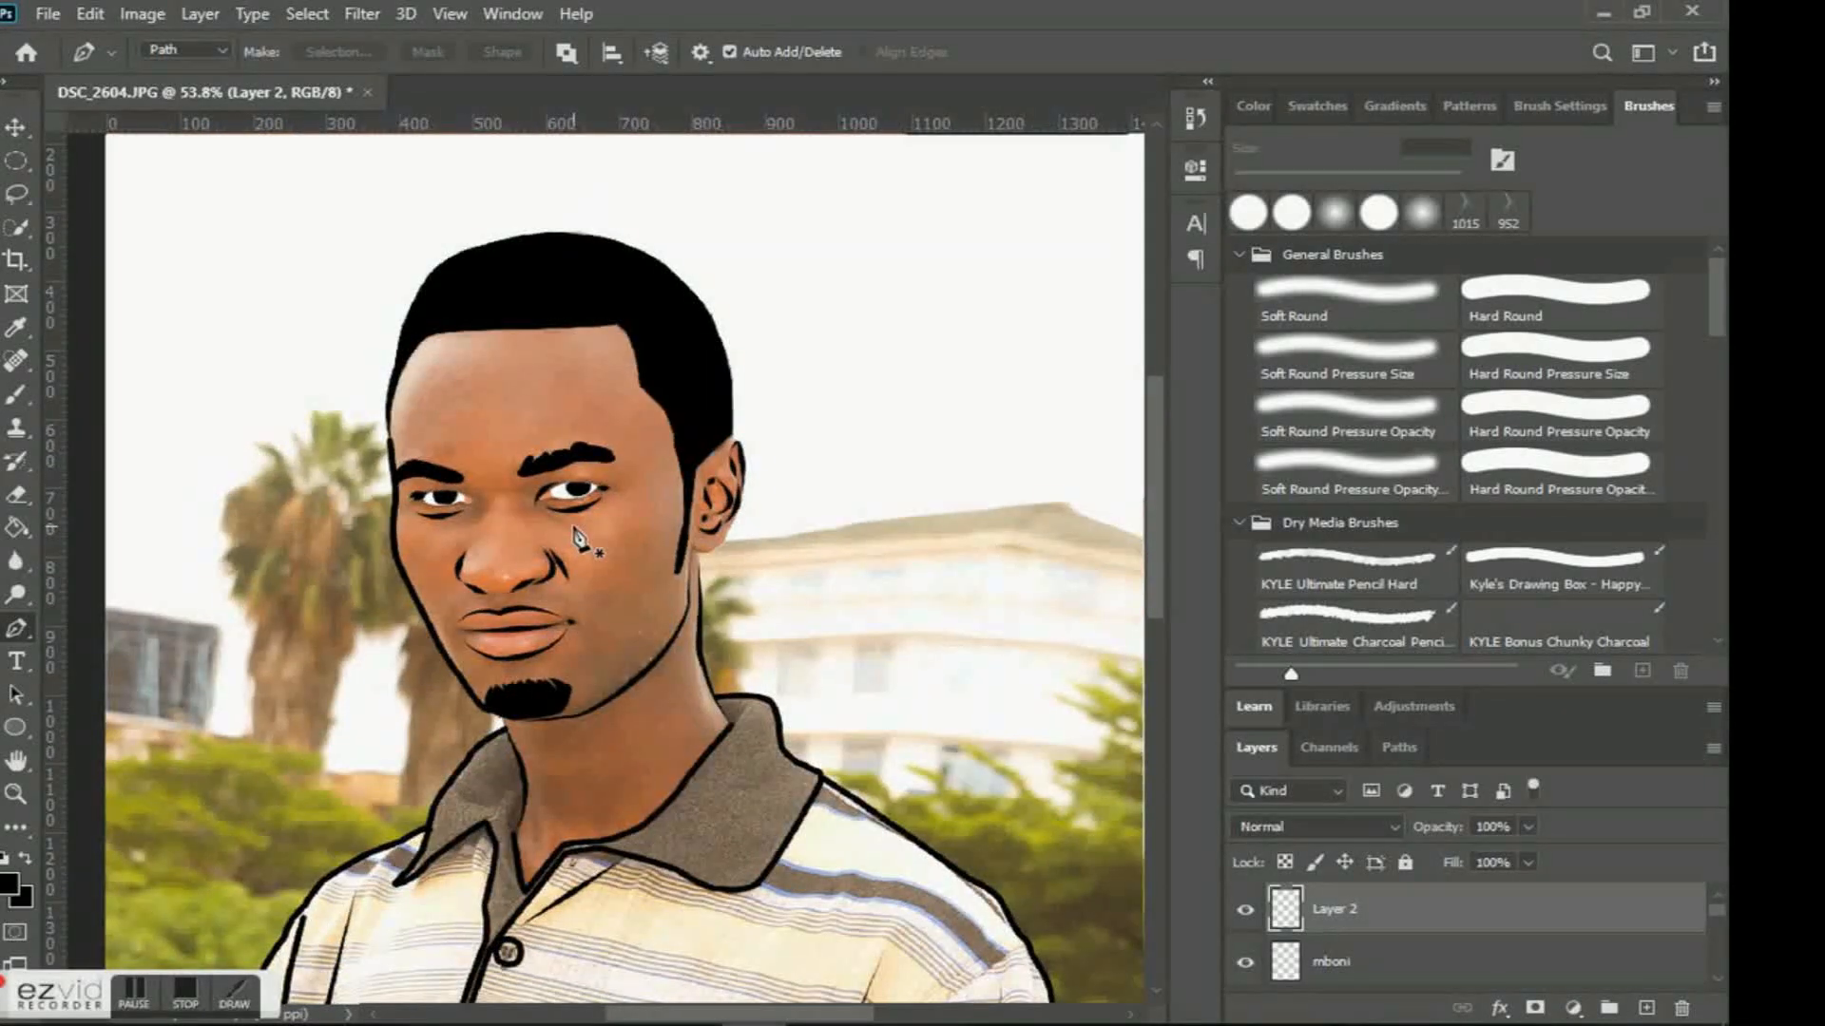
{"action": "scroll", "coordinate": [577, 538], "scroll_direction": "down", "scroll_amount": 2}
{"action": "scroll", "coordinate": [580, 464], "scroll_direction": "down", "scroll_amount": 1}
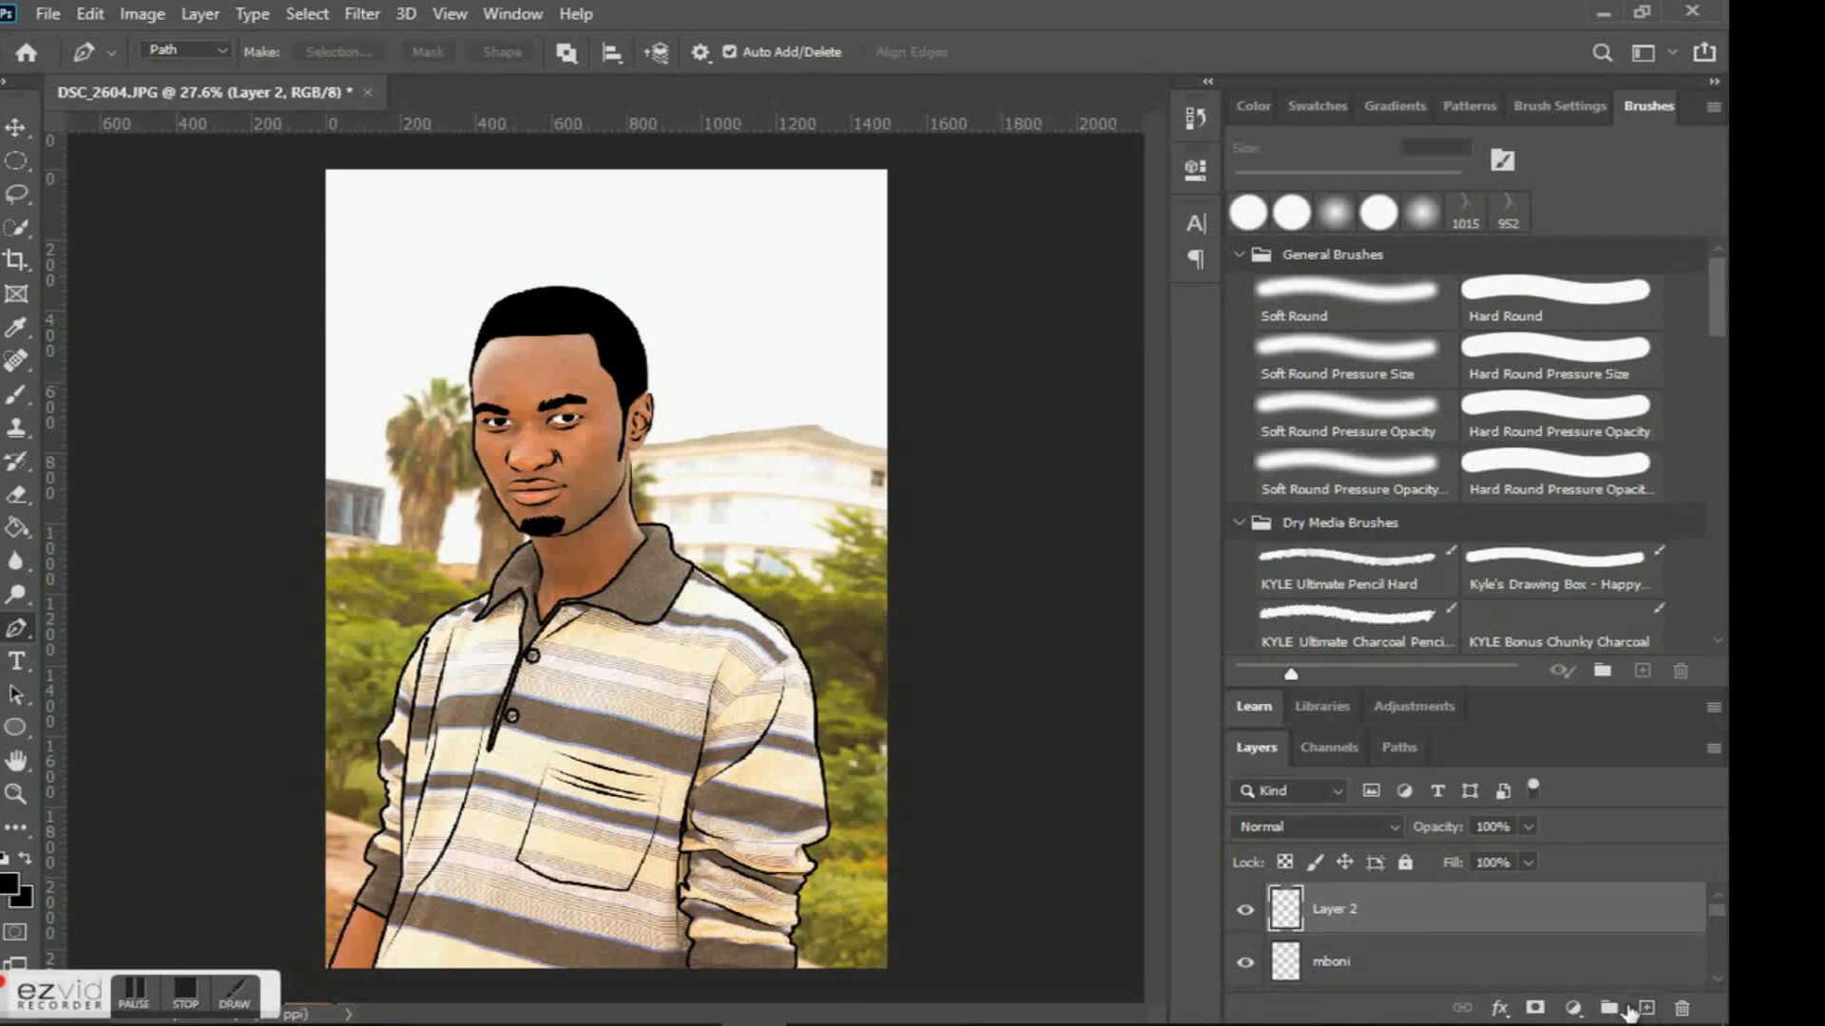
{"action": "double_click", "coordinate": [1342, 912]}
{"action": "type", "text": "m"}
{"action": "key", "text": "Return"}
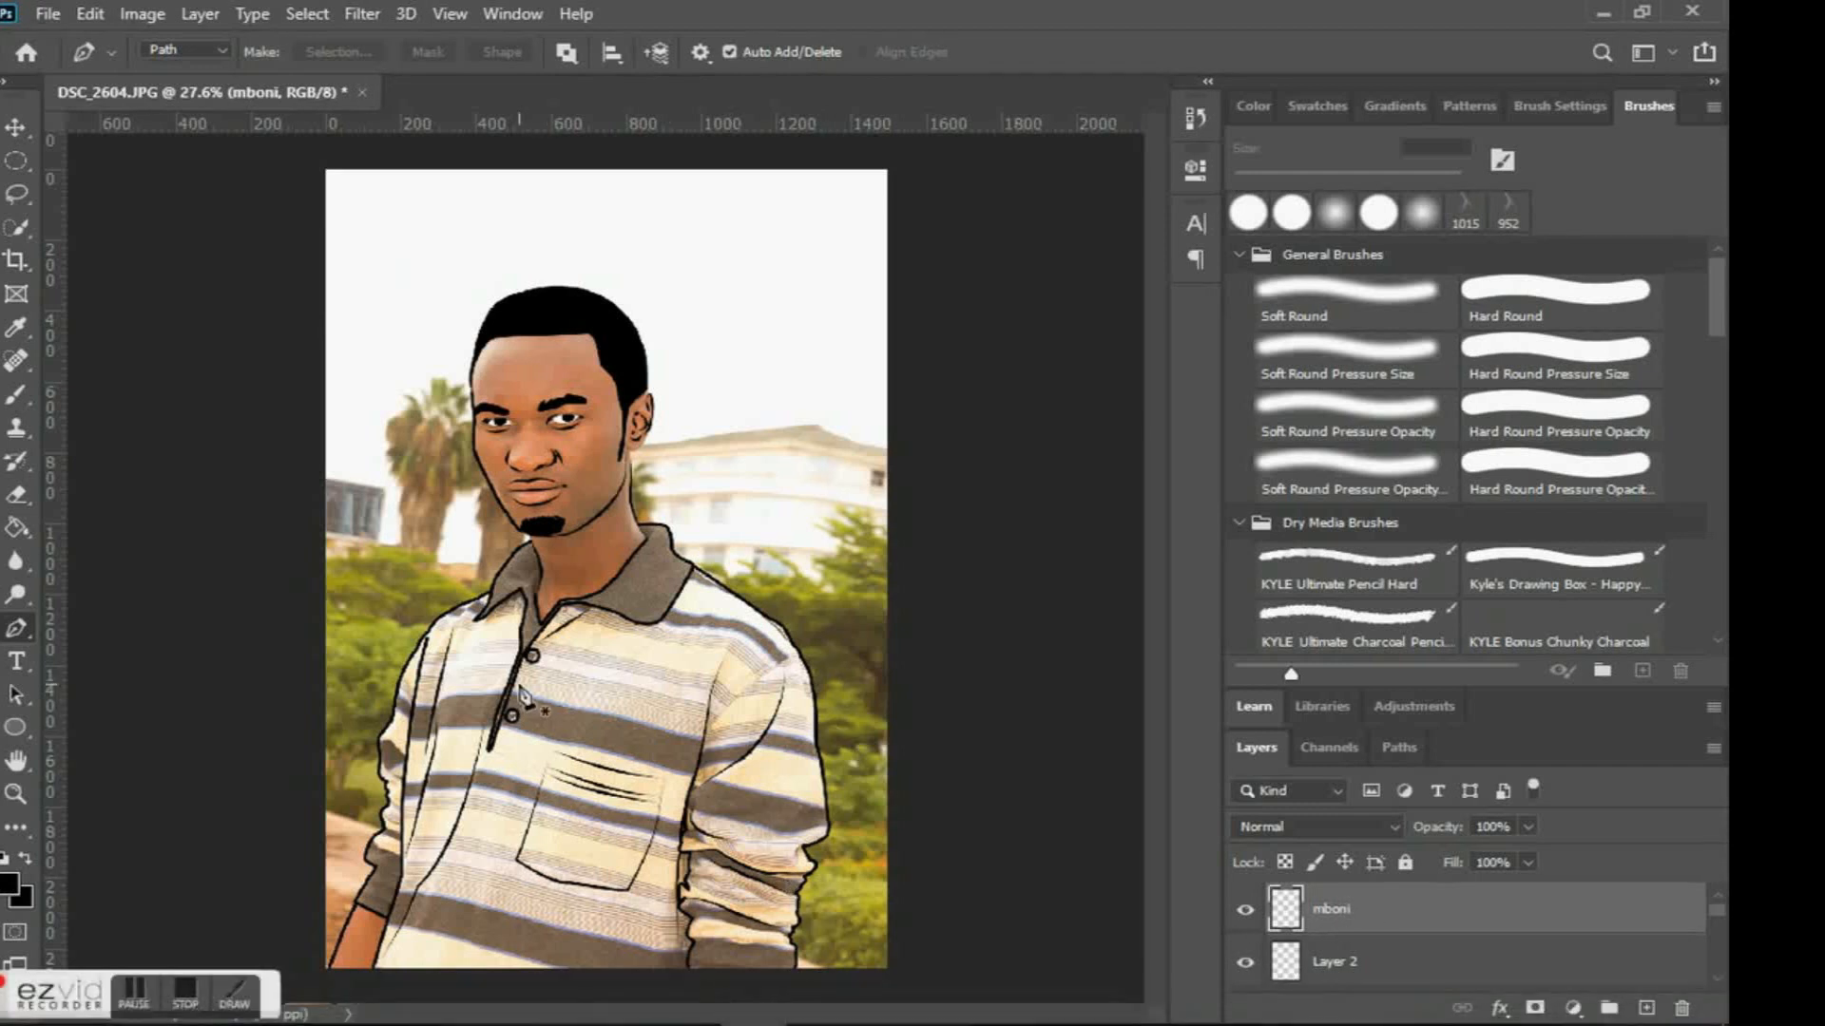
Choose the Ellipse tool and set the foreground colour to the blue-violet 4717e6.
{"action": "scroll", "coordinate": [522, 697], "scroll_direction": "up", "scroll_amount": 5}
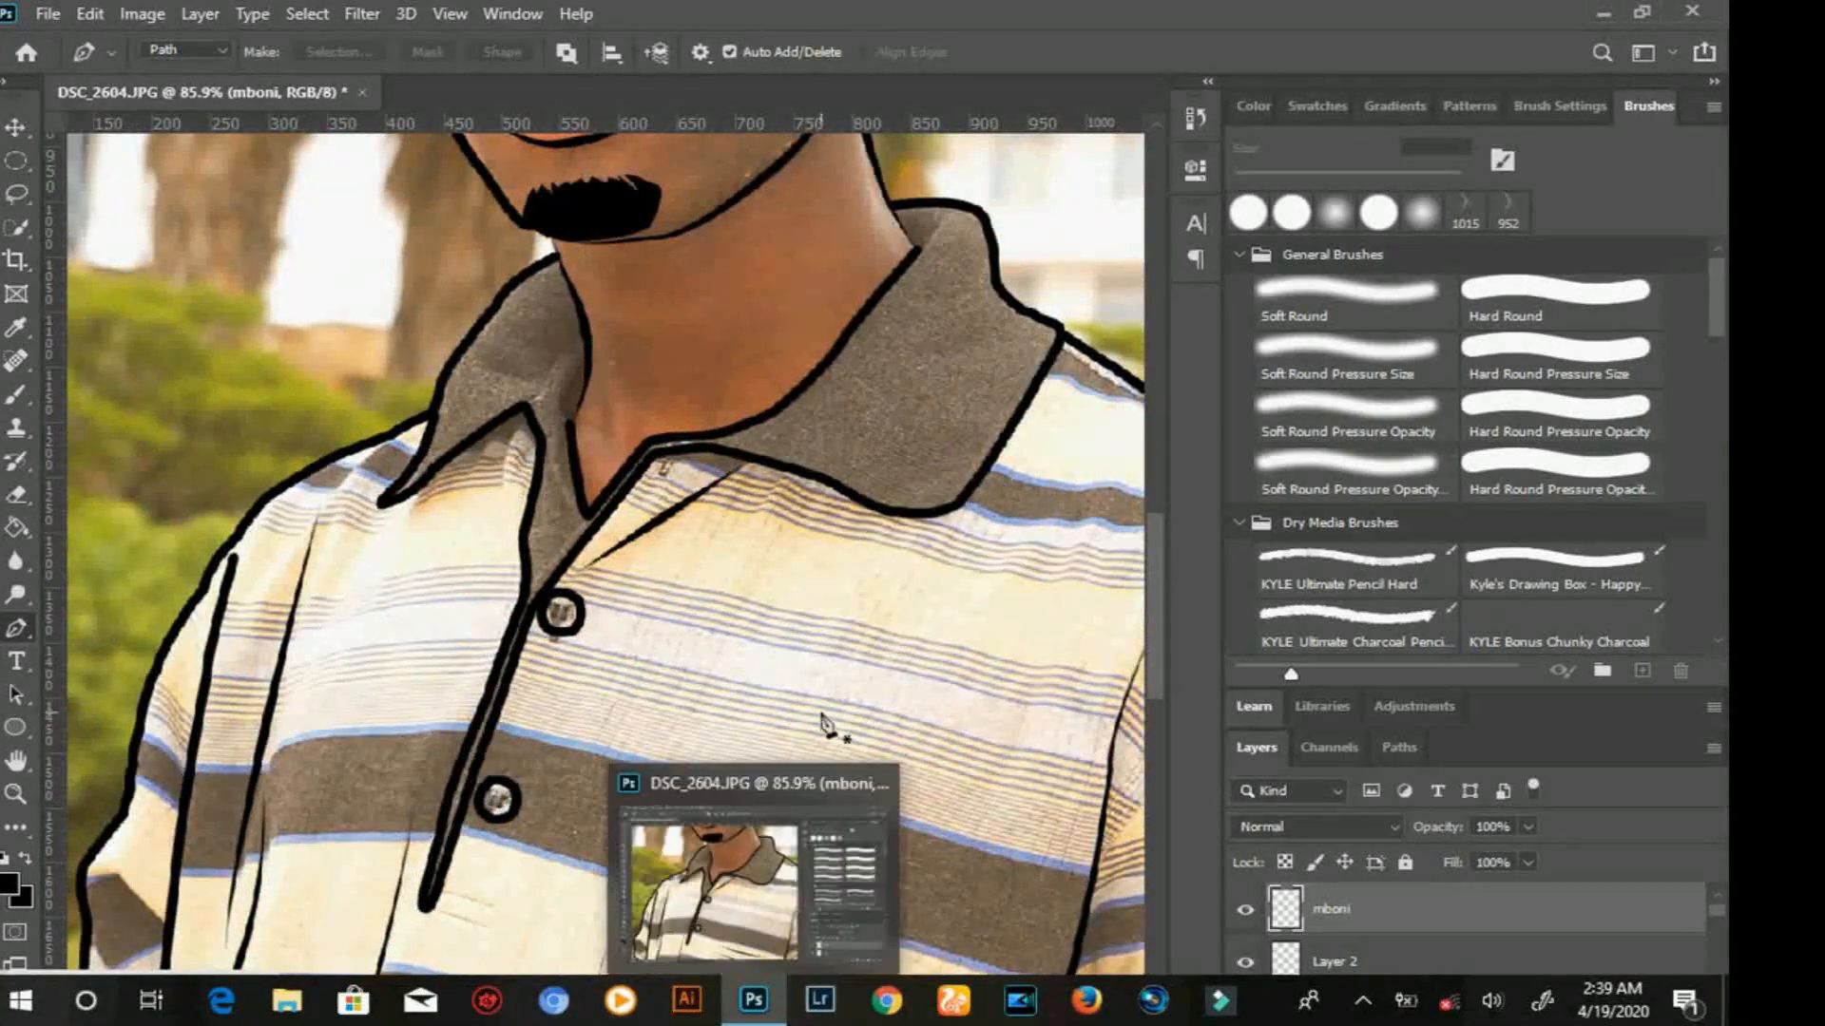
{"action": "scroll", "coordinate": [784, 623], "scroll_direction": "up", "scroll_amount": 6}
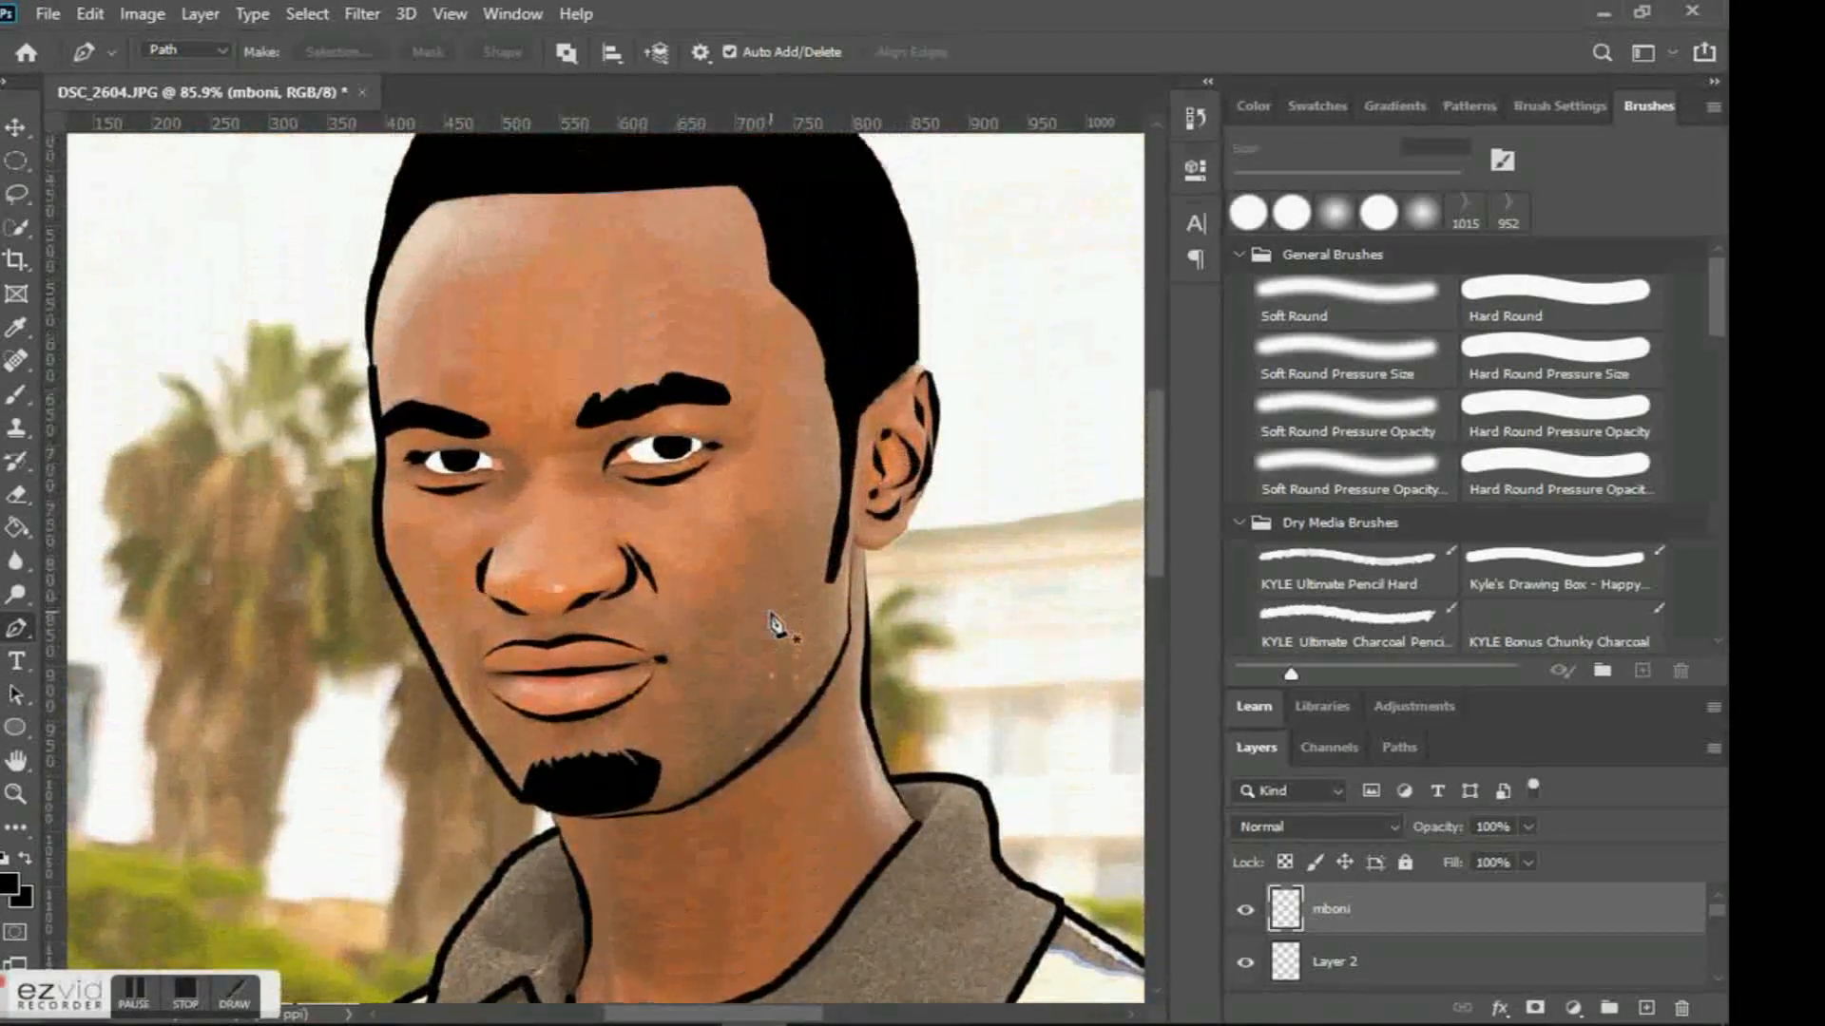
{"action": "scroll", "coordinate": [777, 625], "scroll_direction": "up", "scroll_amount": 1}
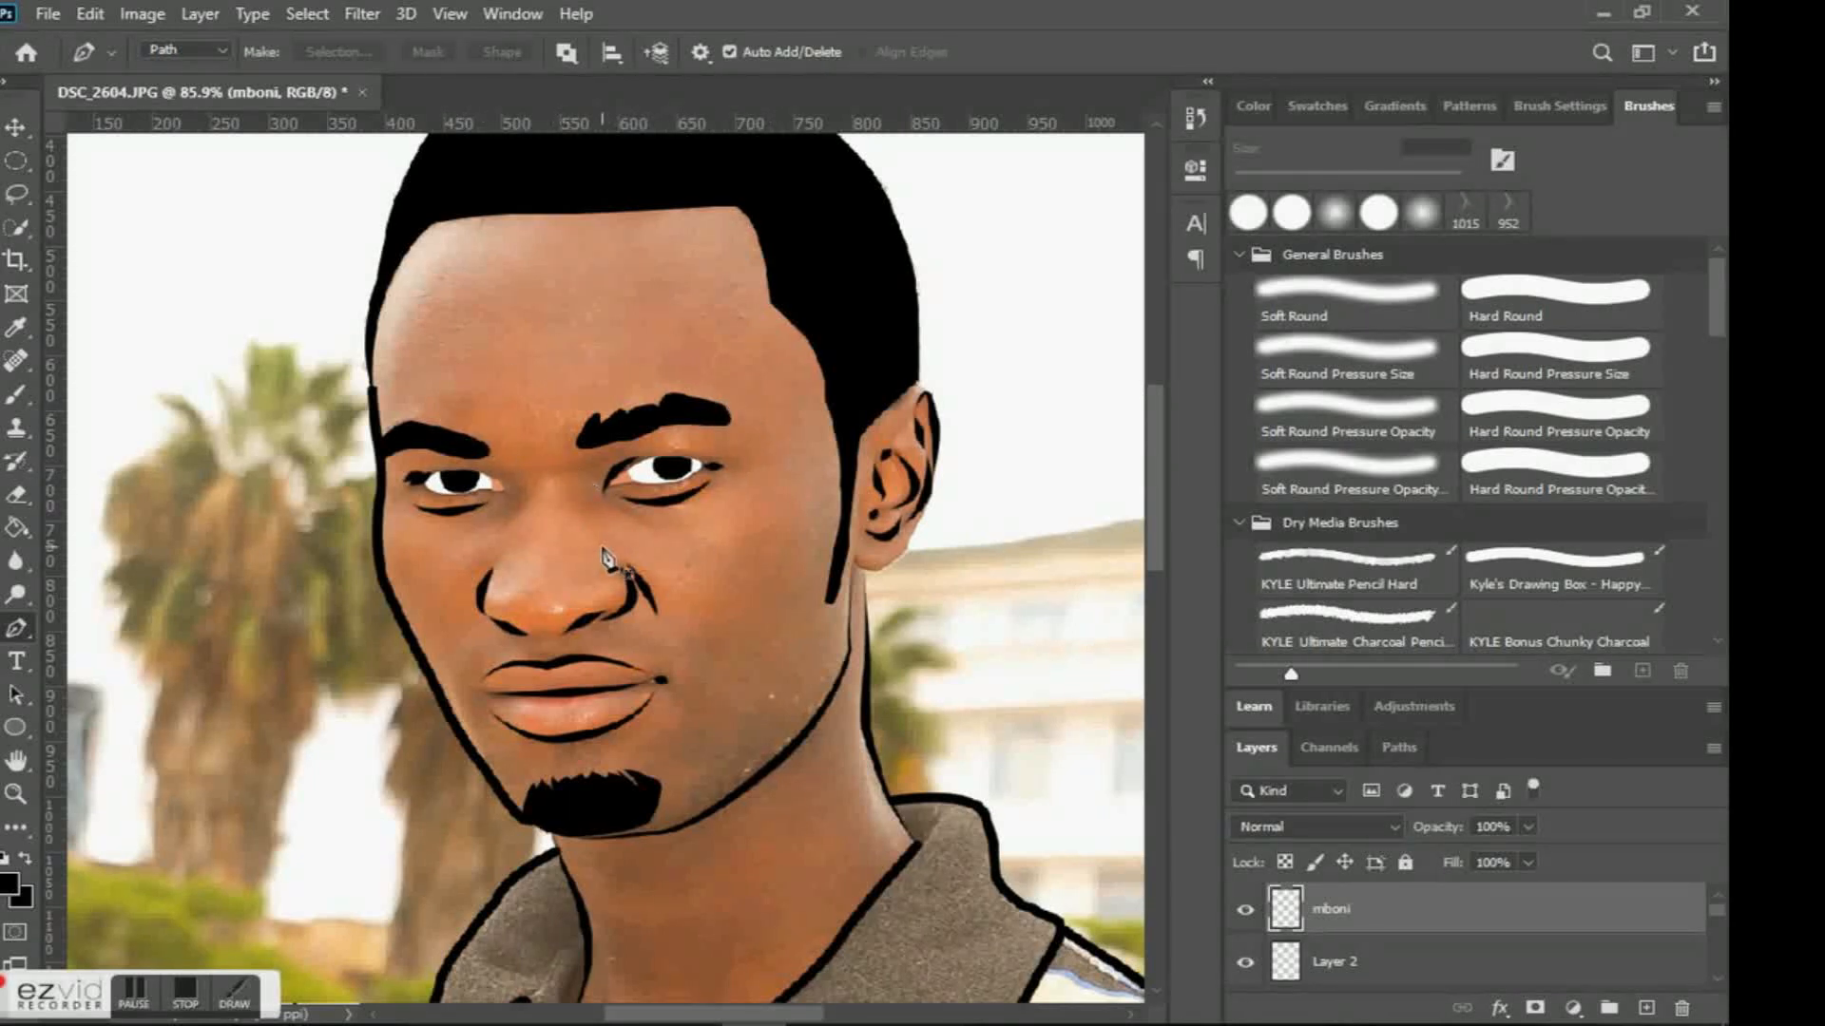
{"action": "scroll", "coordinate": [605, 551], "scroll_direction": "down", "scroll_amount": 4}
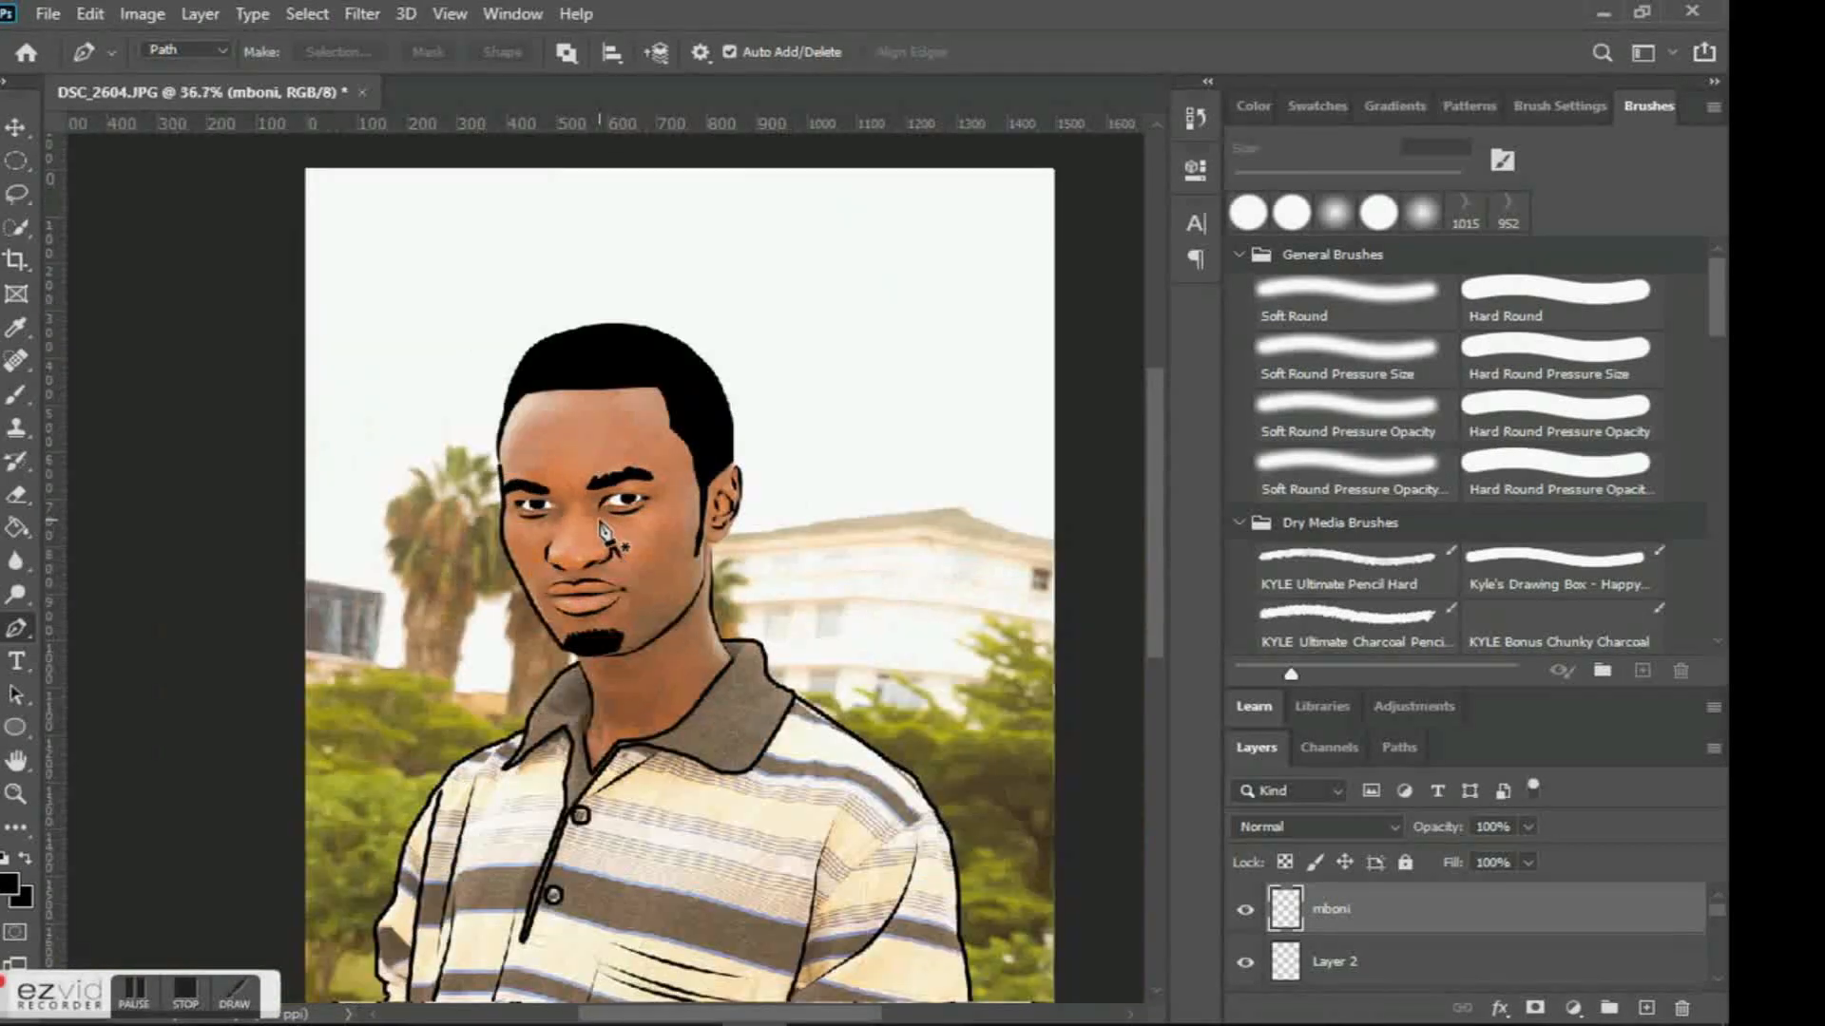
{"action": "scroll", "coordinate": [604, 530], "scroll_direction": "up", "scroll_amount": 8}
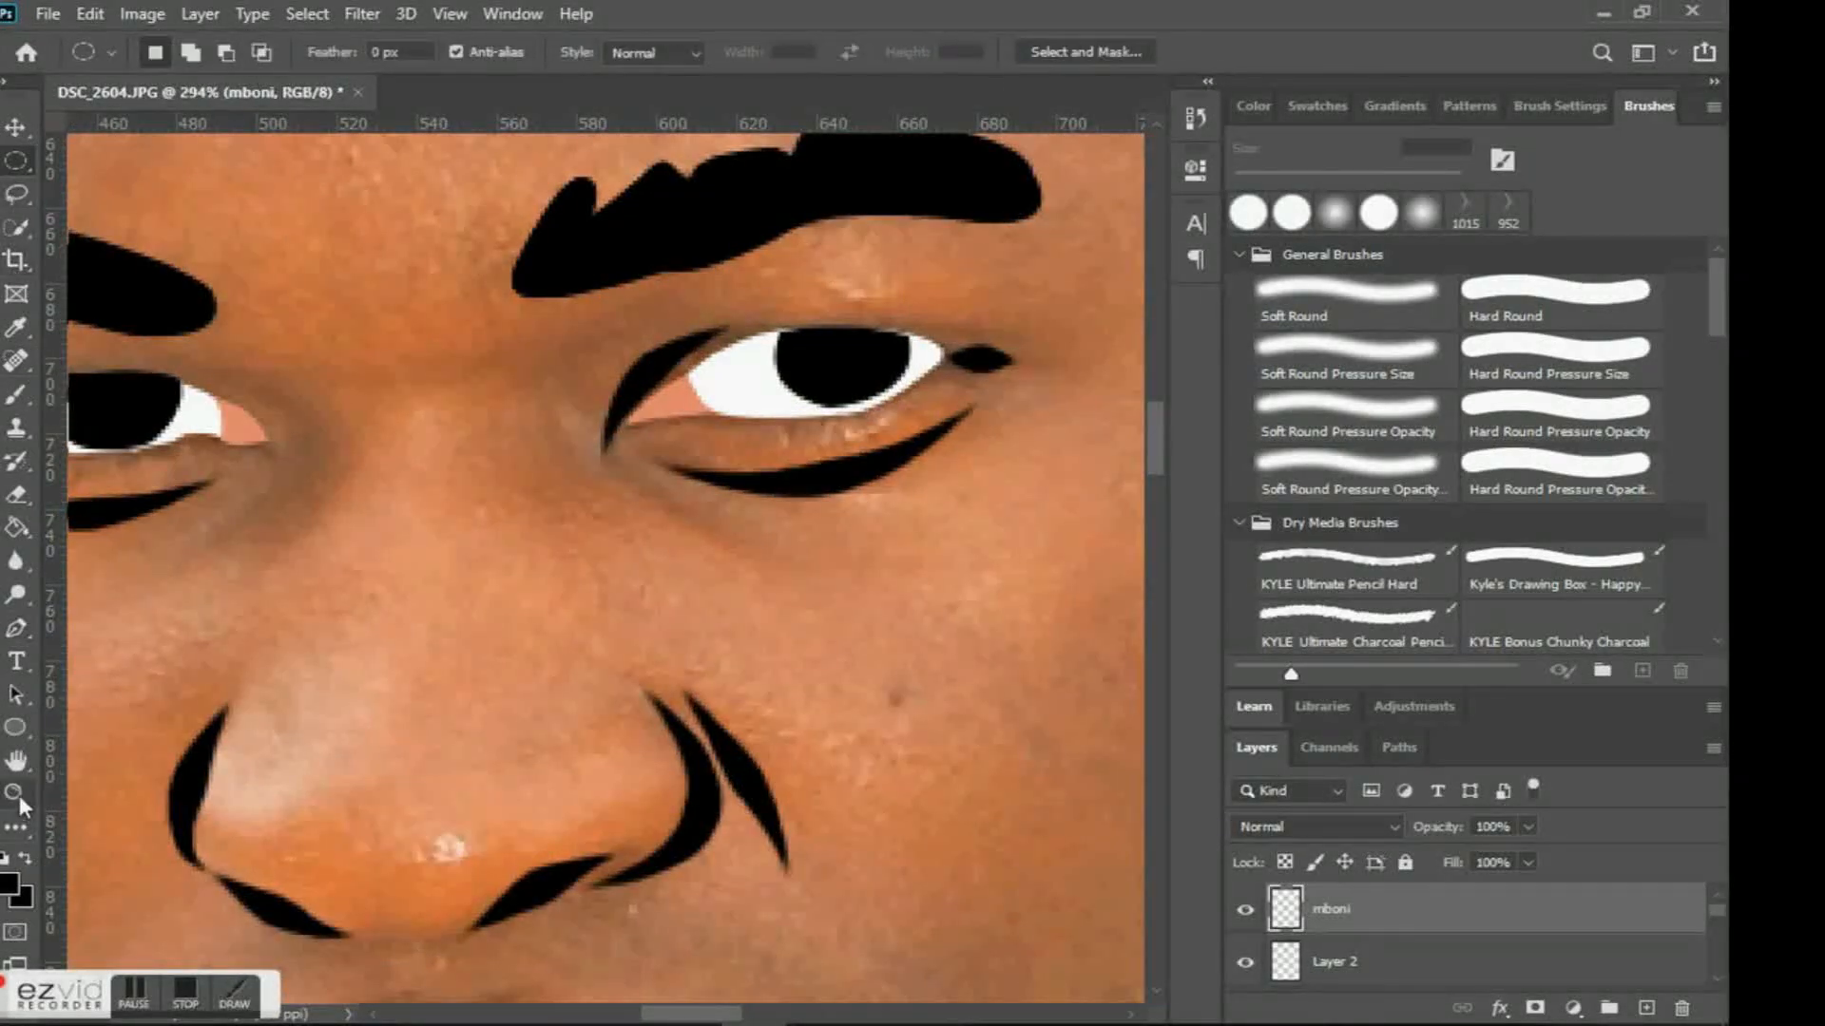
{"action": "left_click", "coordinate": [16, 728]}
{"action": "left_click", "coordinate": [9, 884]}
{"action": "left_click", "coordinate": [1039, 228]}
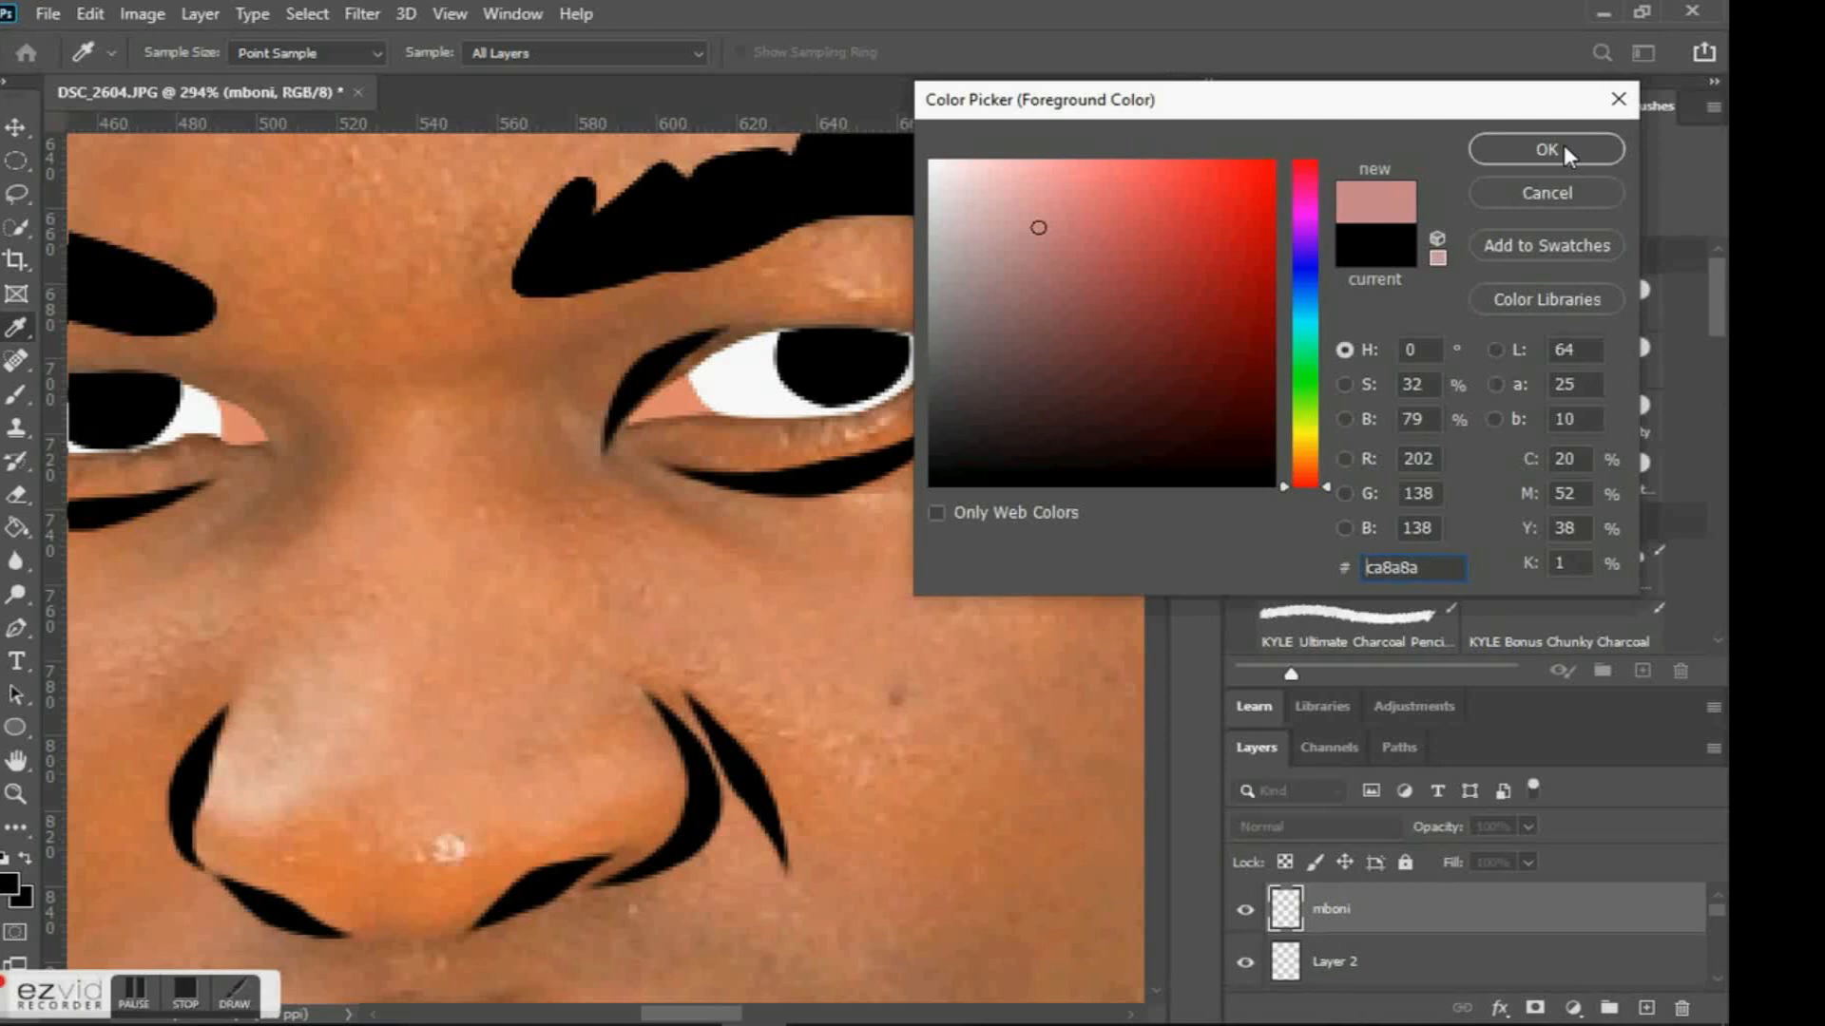
{"action": "left_click", "coordinate": [1304, 256]}
{"action": "left_click", "coordinate": [1129, 203]}
{"action": "left_click", "coordinate": [1168, 195]}
{"action": "key", "text": "u"}
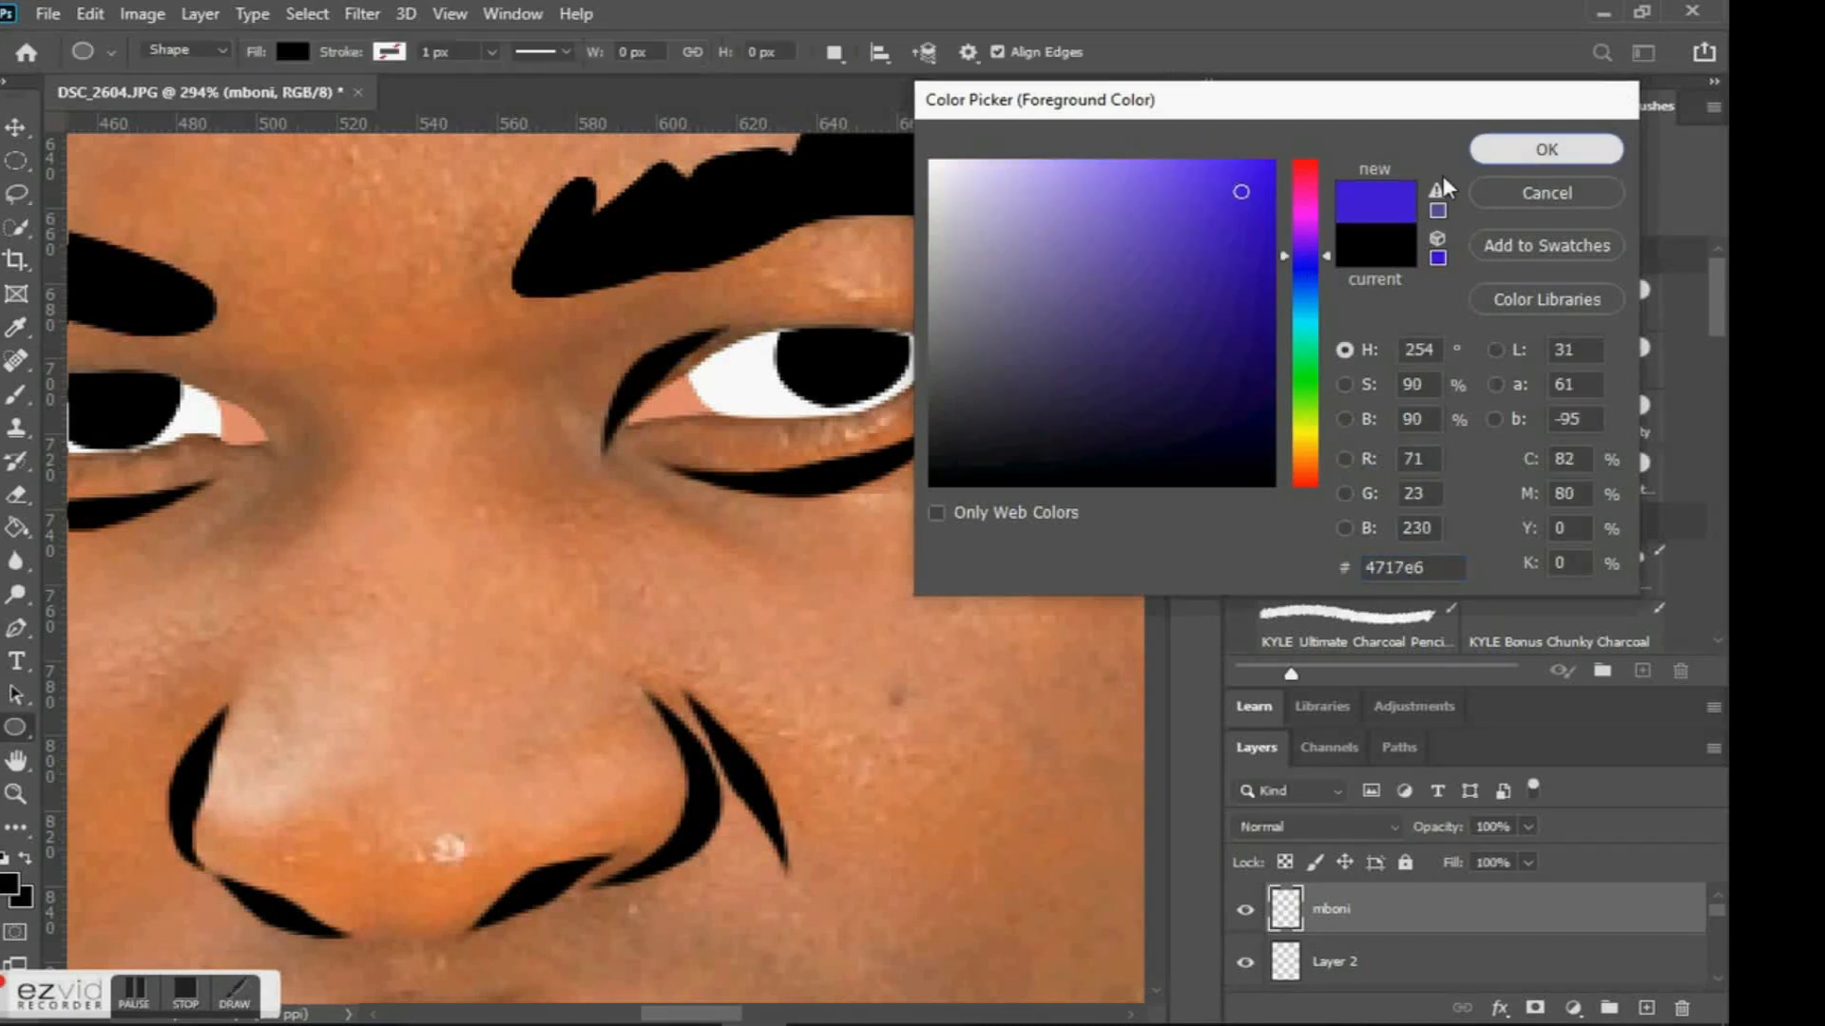
{"action": "left_click", "coordinate": [1521, 150]}
Draw a blue ellipse about 22 by 20 px over the black iris of the right-hand eye.
{"action": "left_click_drag", "start_coordinate": [808, 338], "coordinate": [893, 410]}
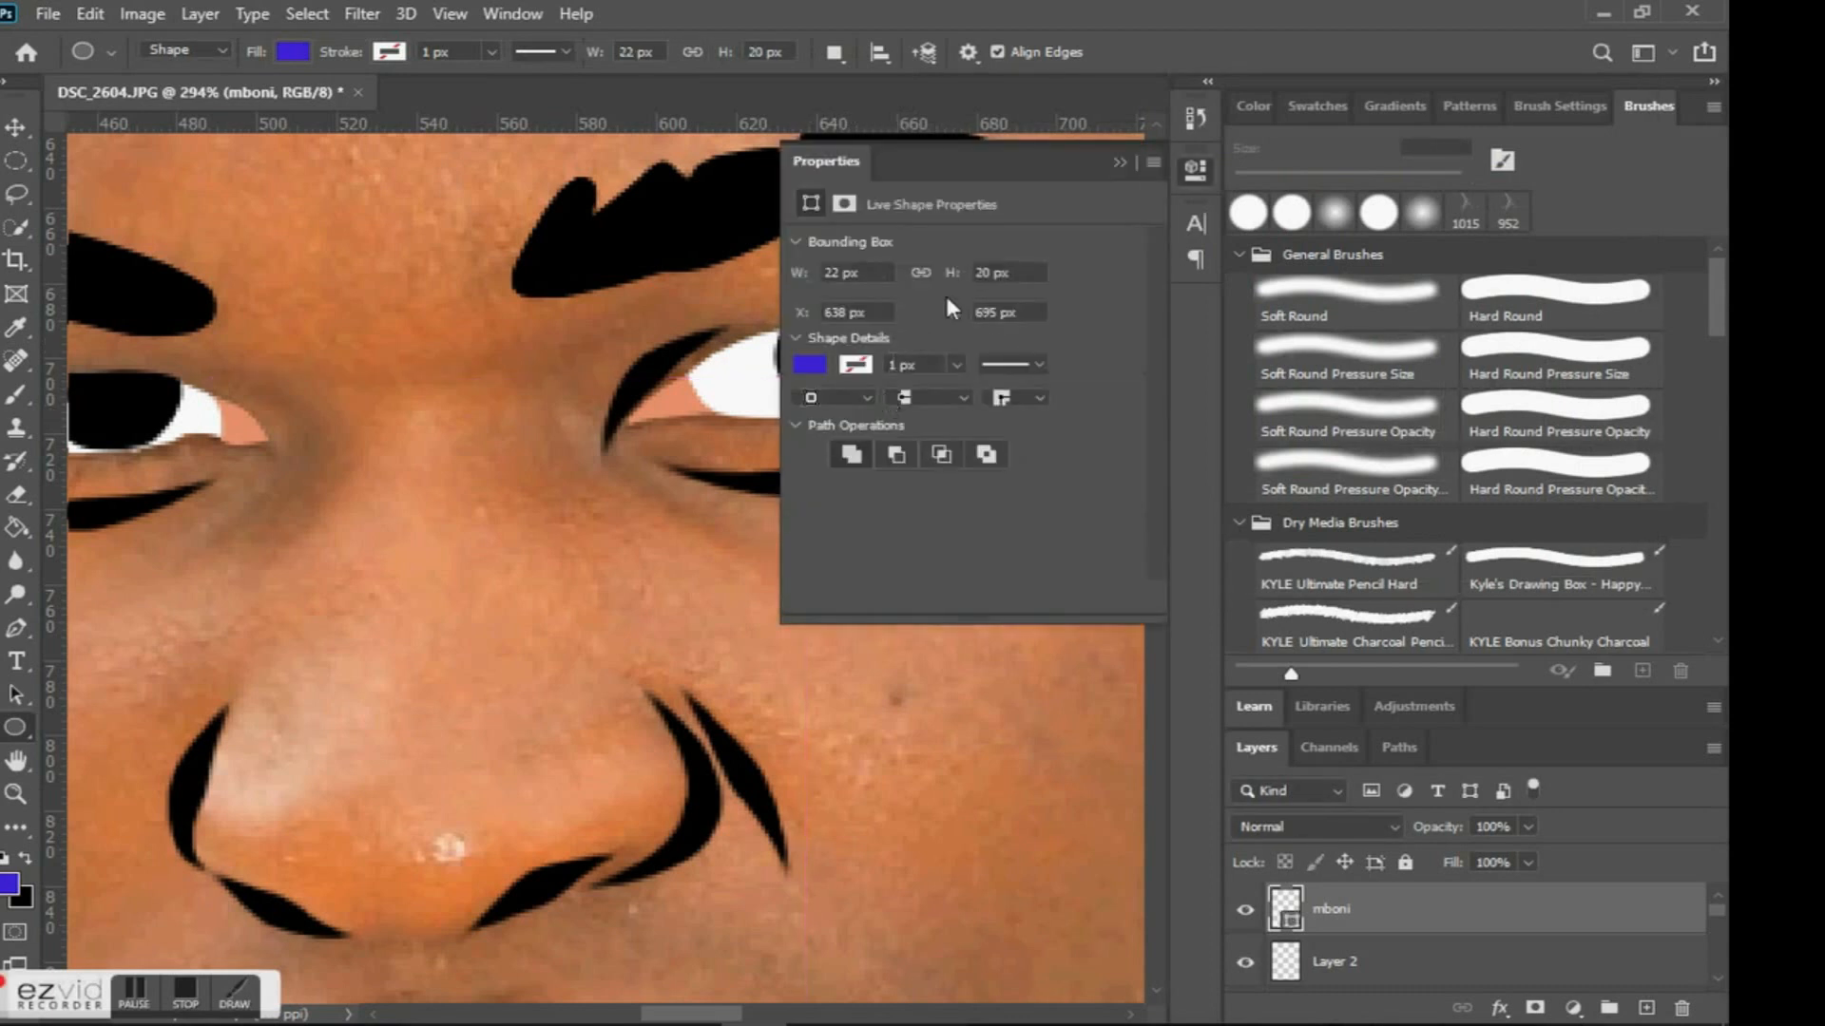
{"action": "left_click", "coordinate": [1117, 166]}
{"action": "mouse_move", "coordinate": [861, 383]}
{"action": "left_mouse_down"}
{"action": "mouse_move", "coordinate": [856, 363]}
{"action": "mouse_move", "coordinate": [872, 371]}
{"action": "left_mouse_up"}
{"action": "left_click", "coordinate": [1118, 162]}
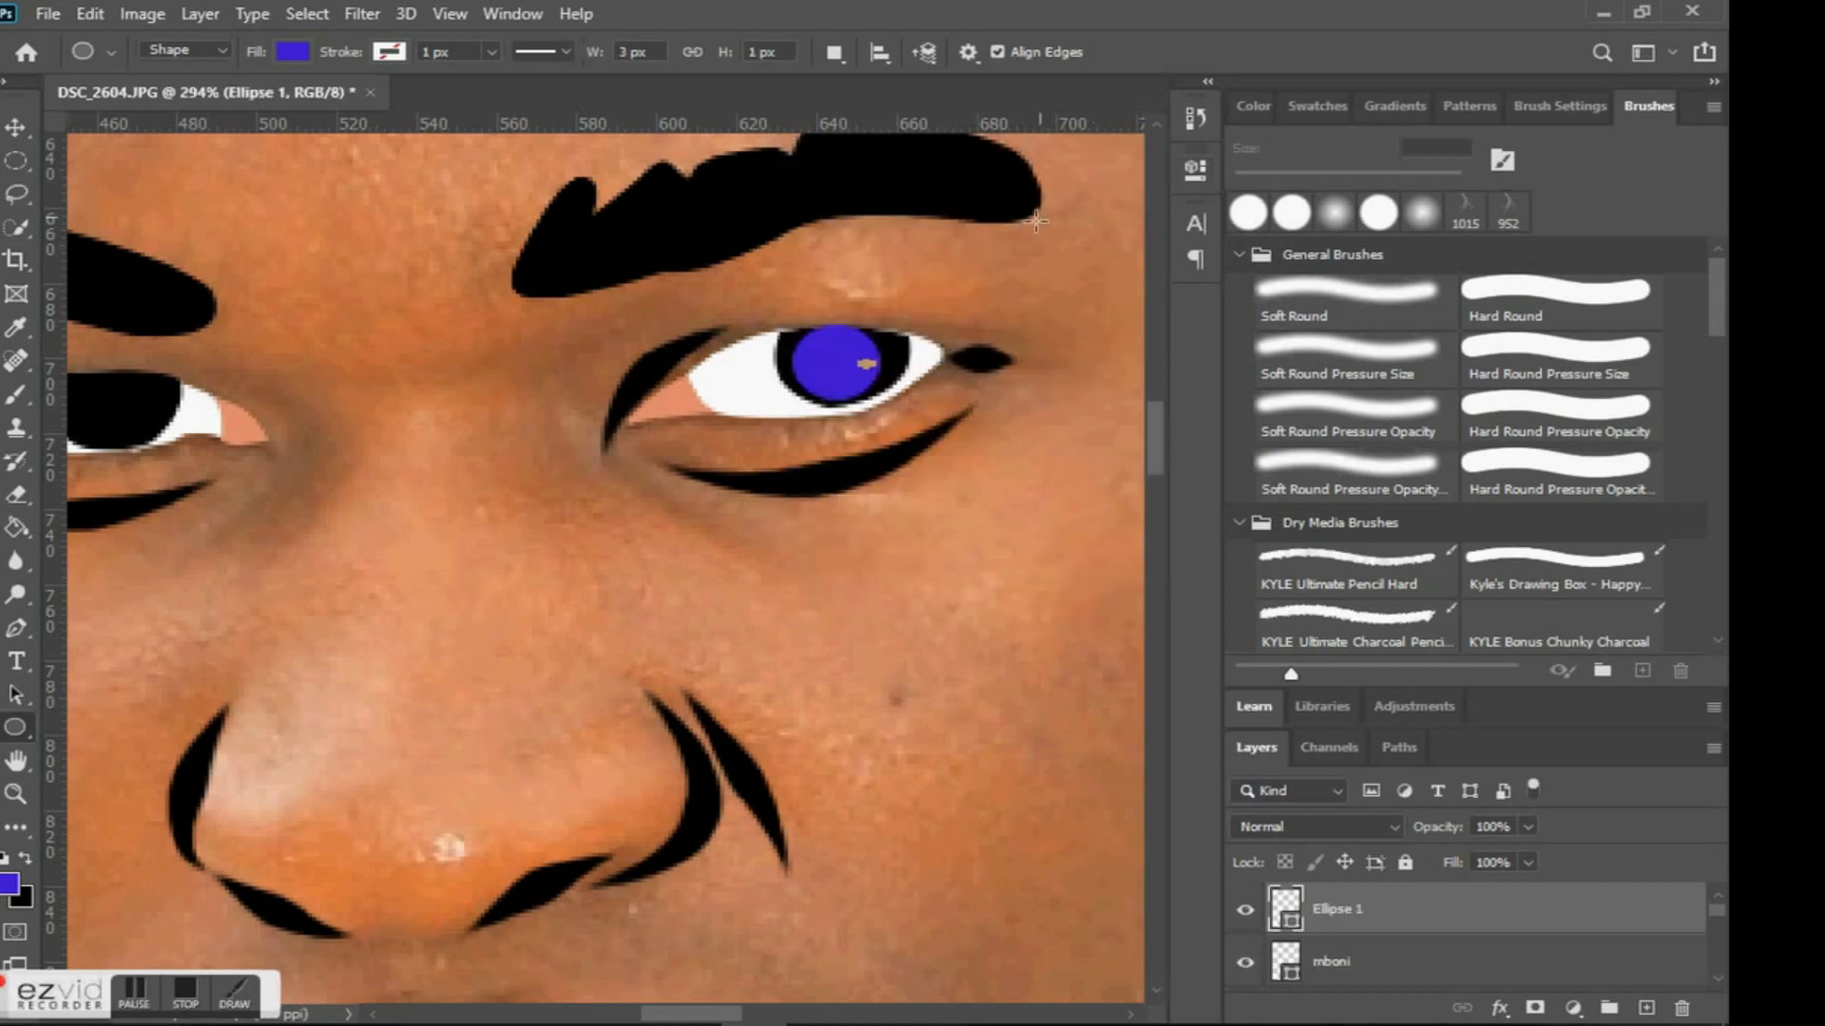
{"action": "key", "text": "ctrl+z"}
Scale the blue ellipse in the right-hand eye to about 130% width and 95% height so it fits inside the black iris.
{"action": "key", "text": "ctrl+t"}
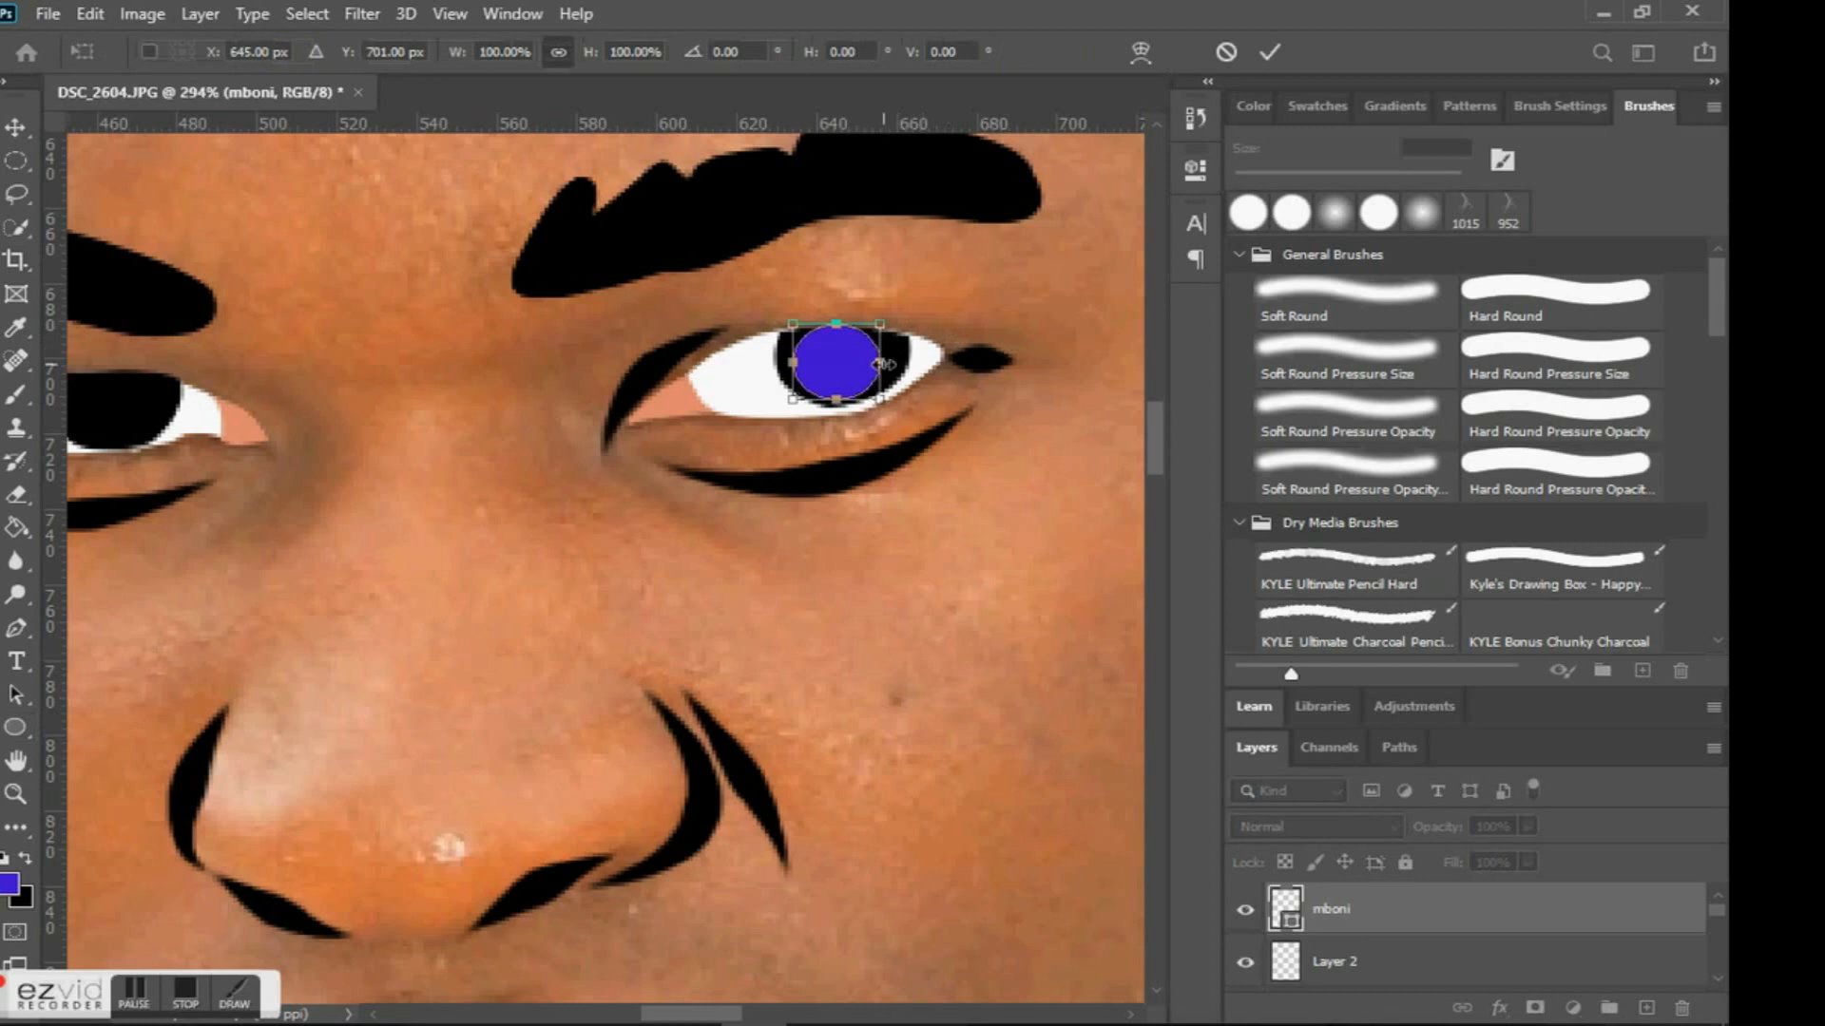
{"action": "left_click_drag", "start_coordinate": [884, 364], "coordinate": [901, 364]}
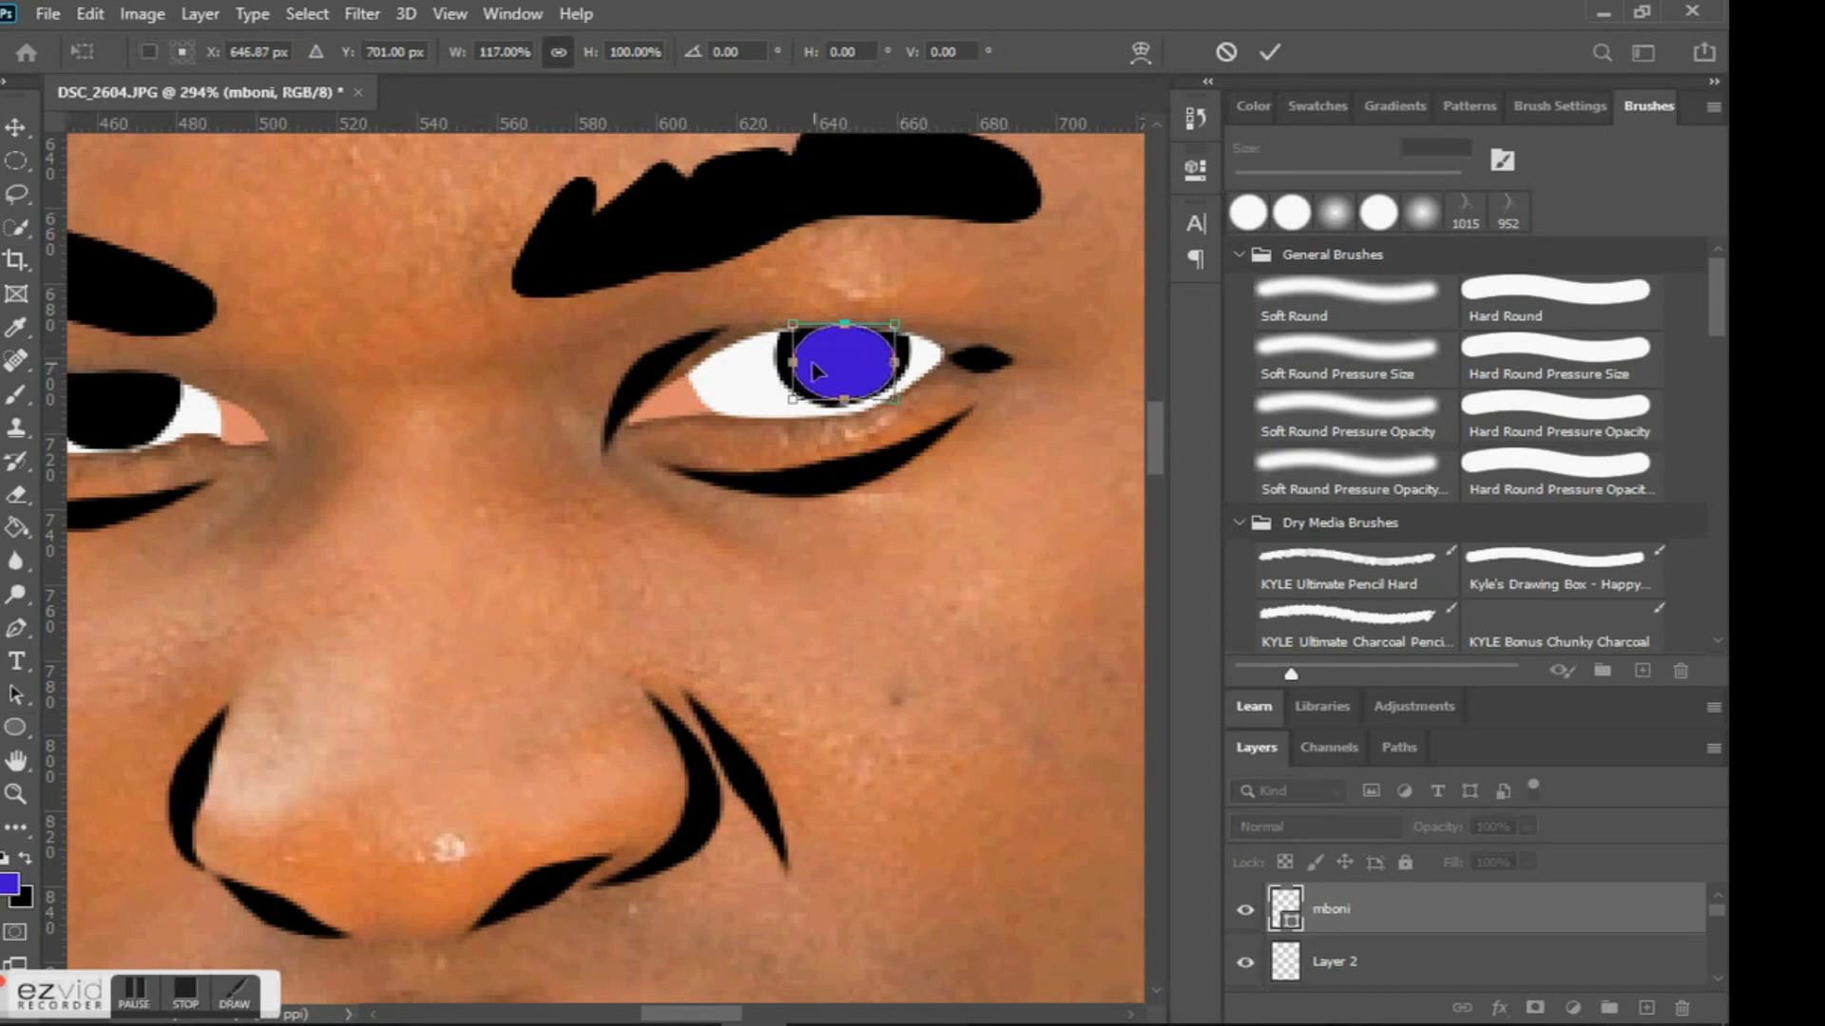
{"action": "left_click_drag", "start_coordinate": [791, 364], "coordinate": [787, 356]}
{"action": "scroll", "coordinate": [814, 370], "scroll_direction": "up", "scroll_amount": 5}
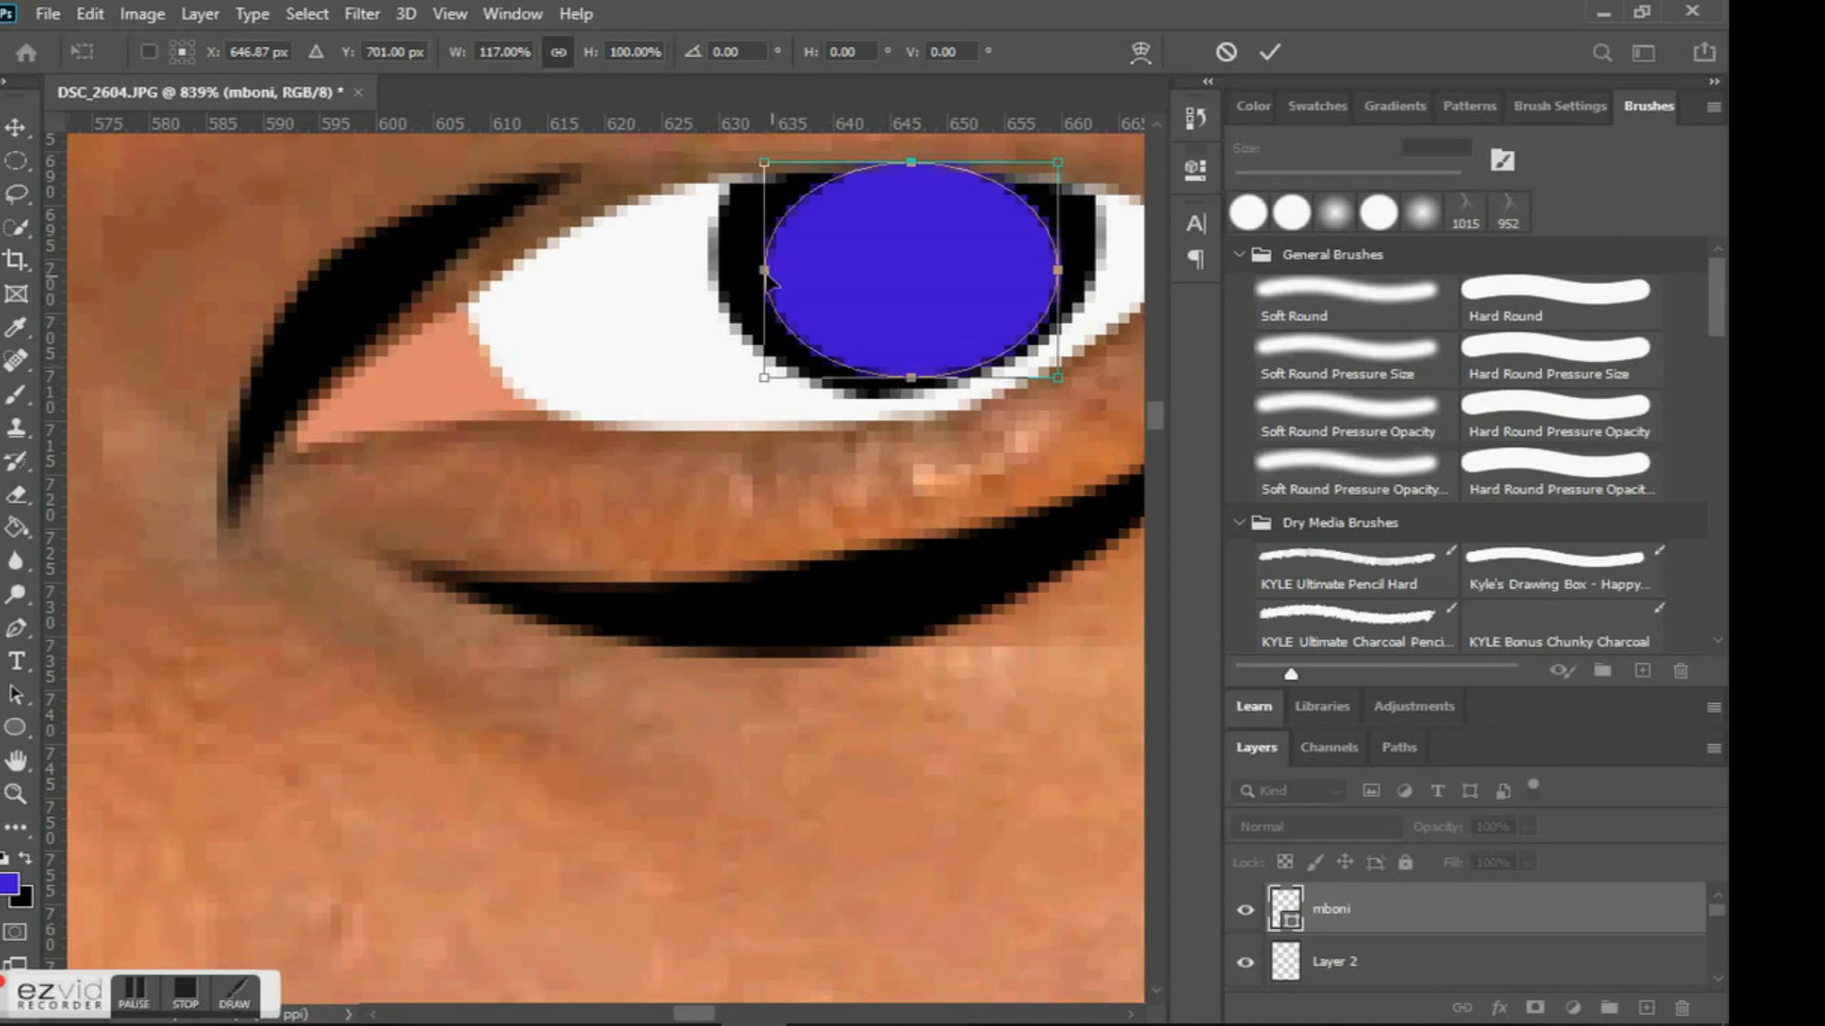
{"action": "left_click_drag", "start_coordinate": [765, 267], "coordinate": [740, 269]}
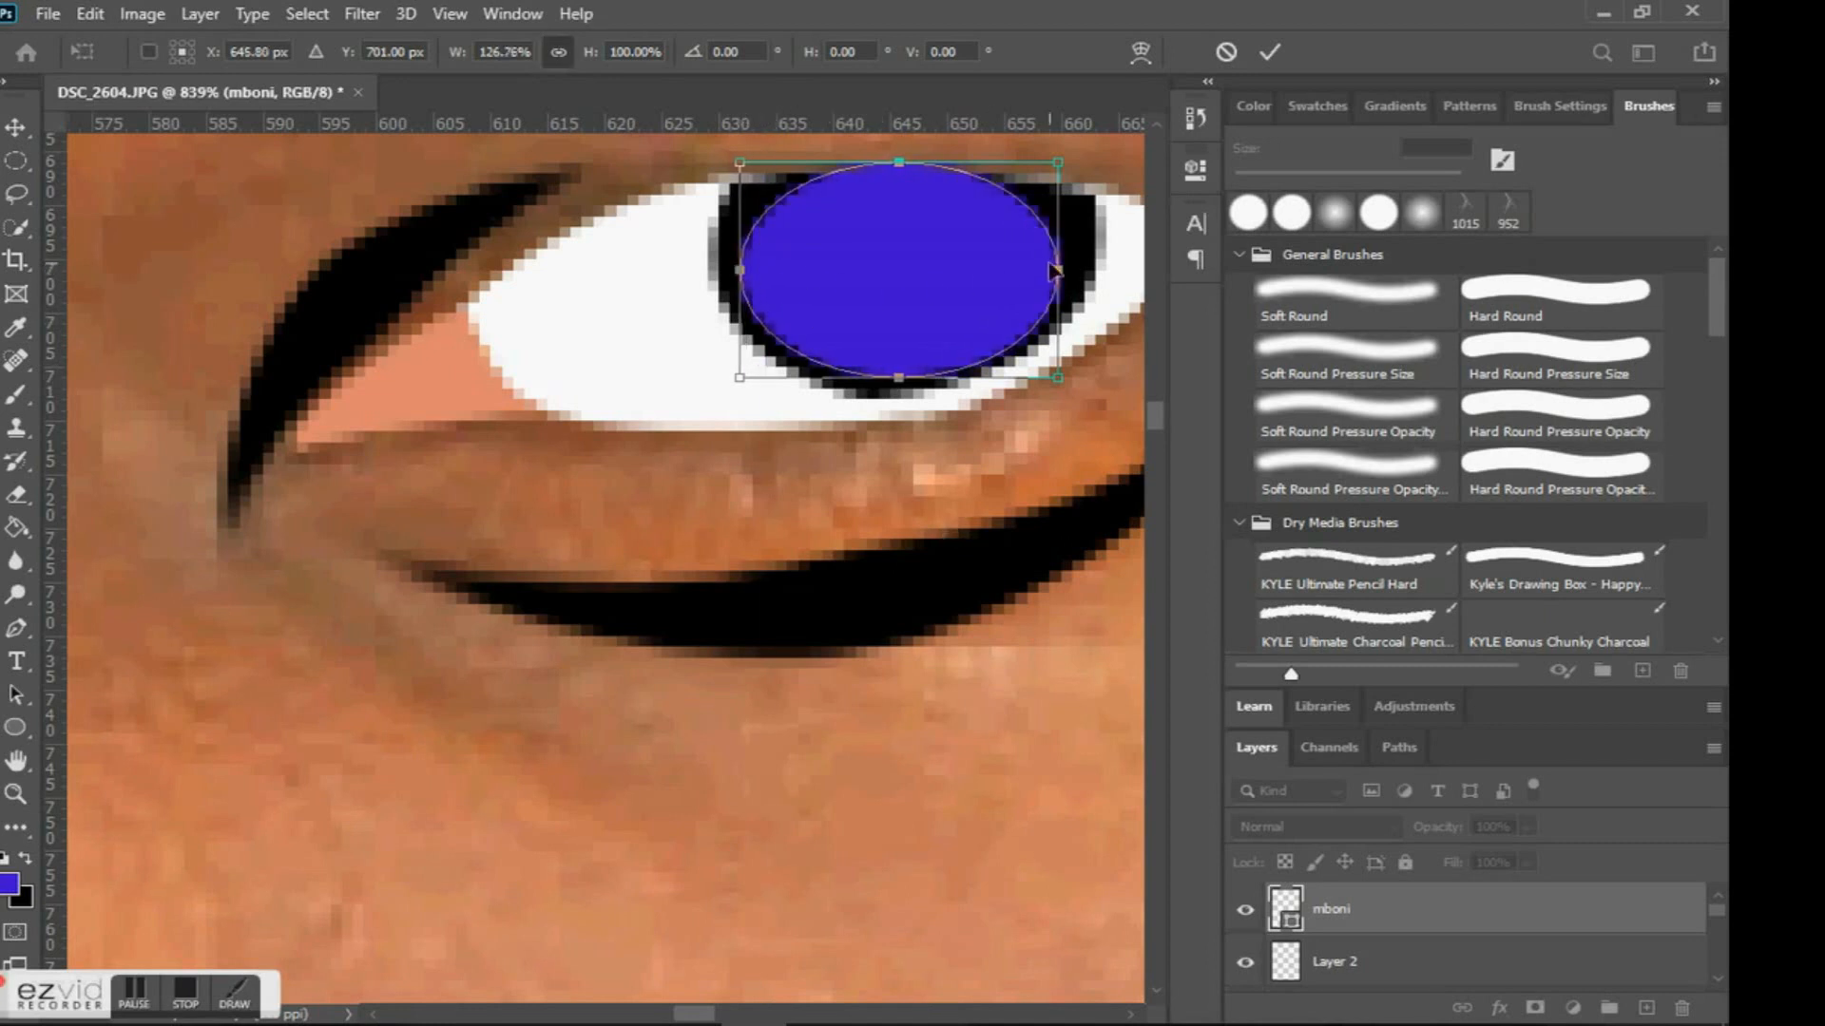
{"action": "left_click_drag", "start_coordinate": [1059, 257], "coordinate": [1077, 270]}
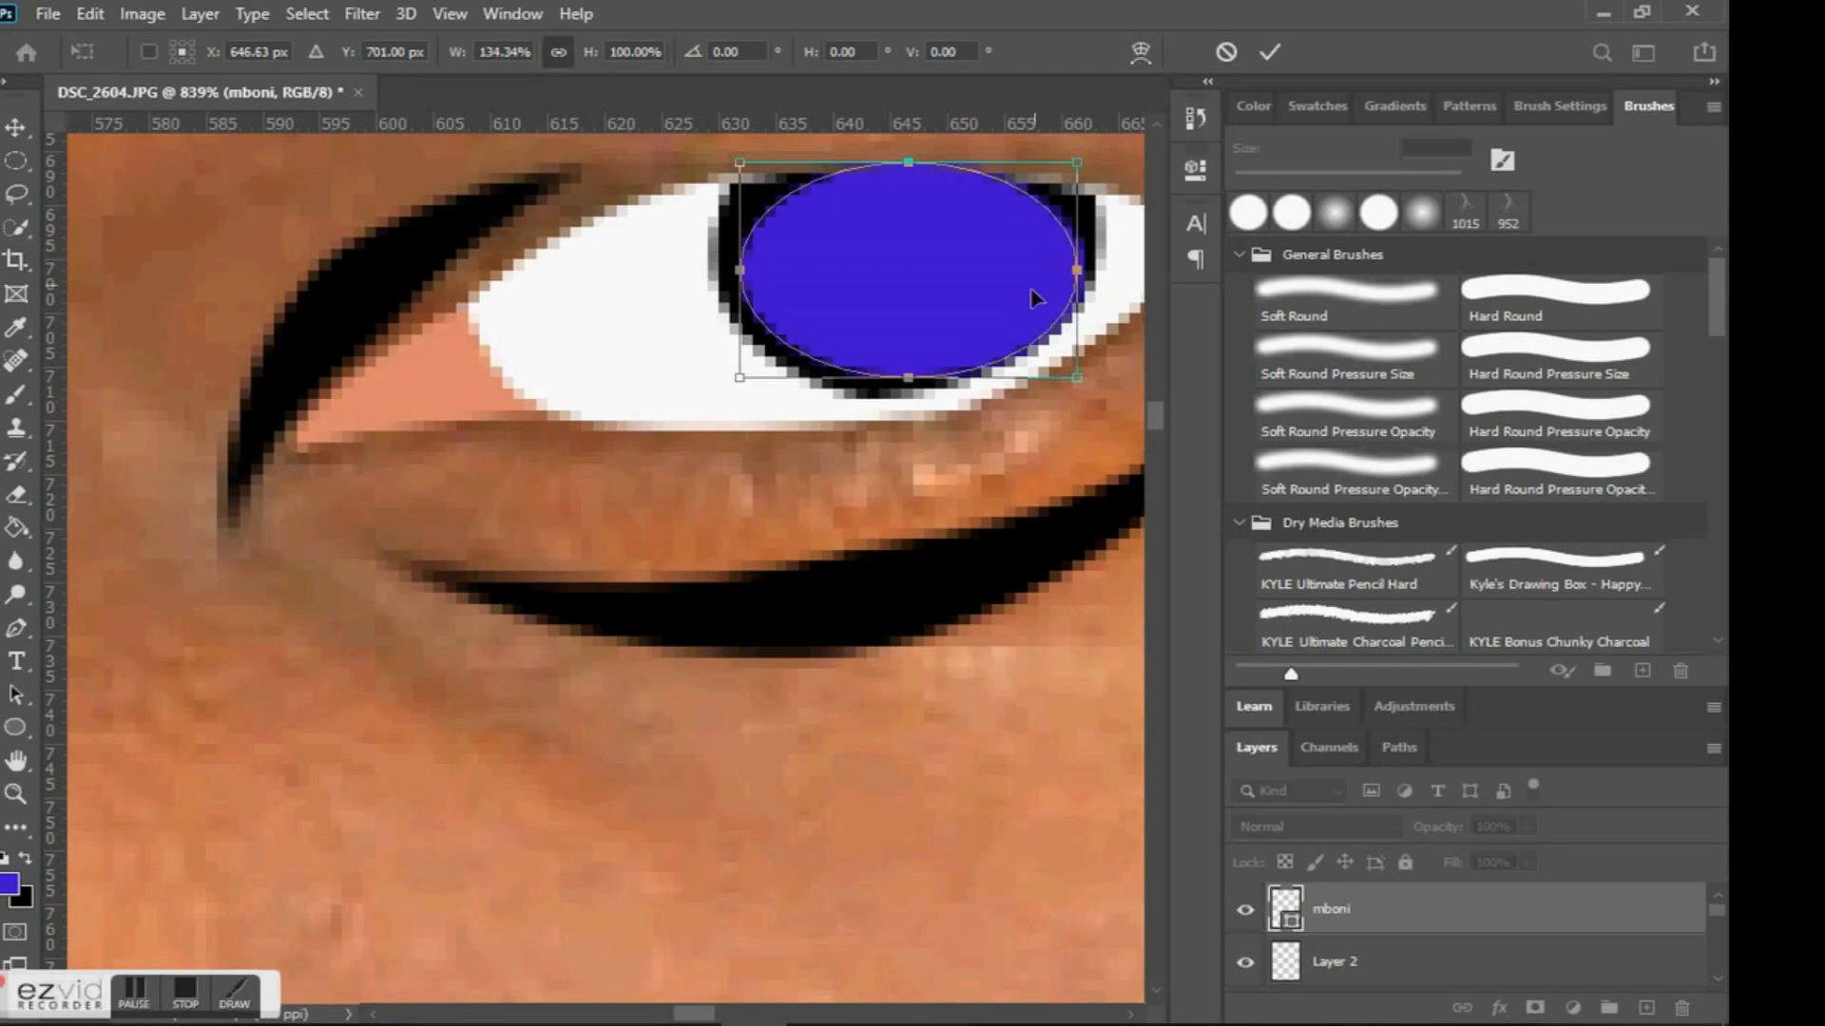
{"action": "left_click_drag", "start_coordinate": [911, 383], "coordinate": [911, 368]}
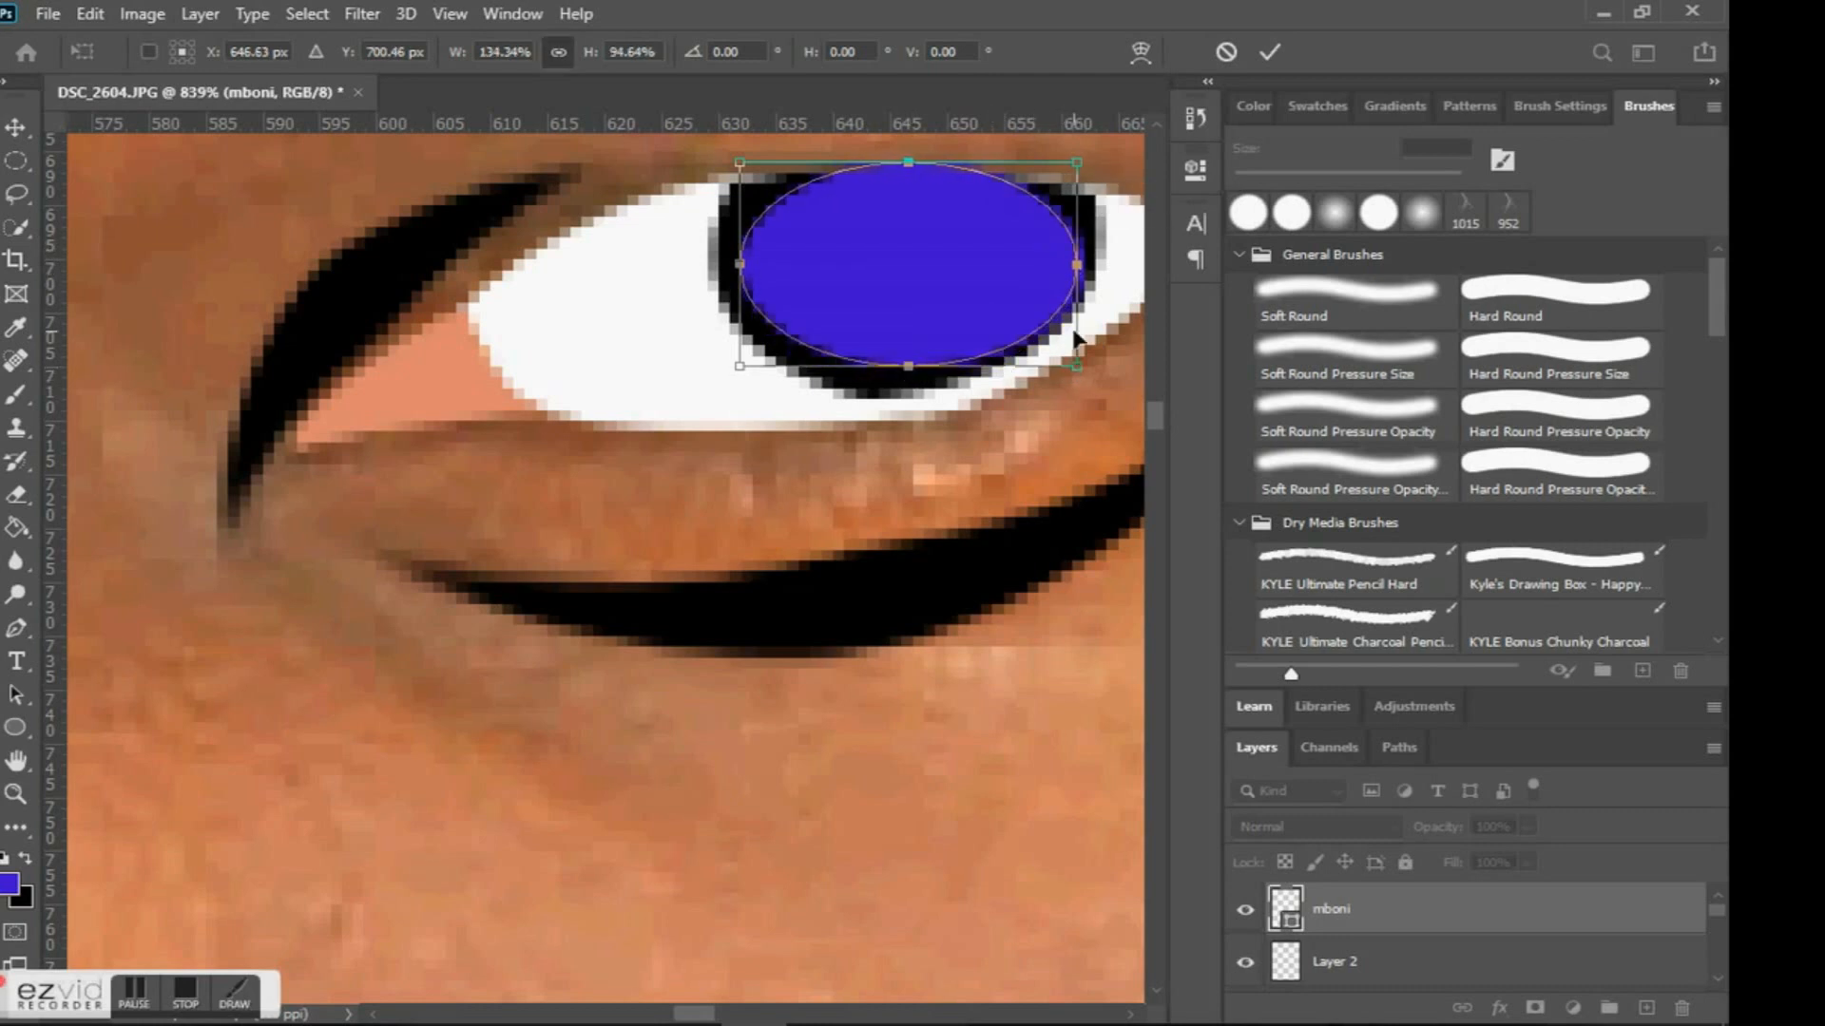
{"action": "left_click_drag", "start_coordinate": [1077, 334], "coordinate": [1068, 335]}
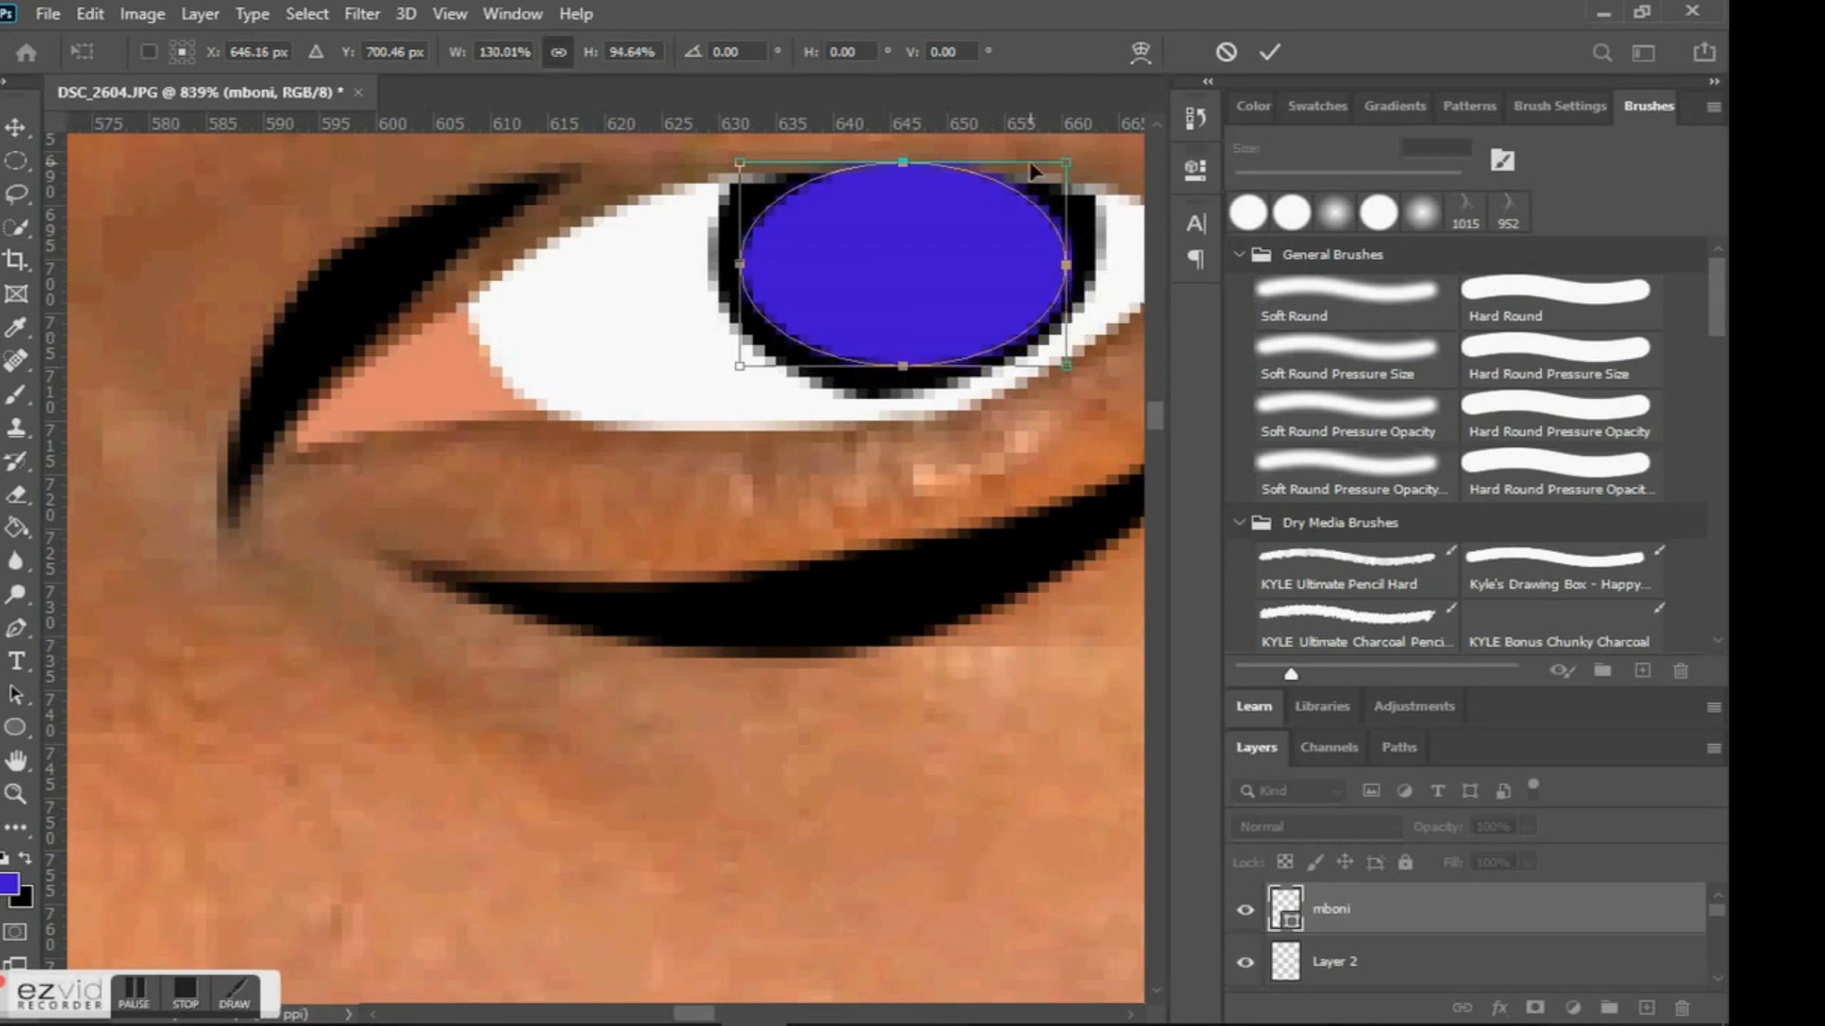
{"action": "left_click", "coordinate": [1270, 51]}
Set the opacity of the mboni ellipse layer to 22%.
{"action": "scroll", "coordinate": [957, 326], "scroll_direction": "down", "scroll_amount": 10}
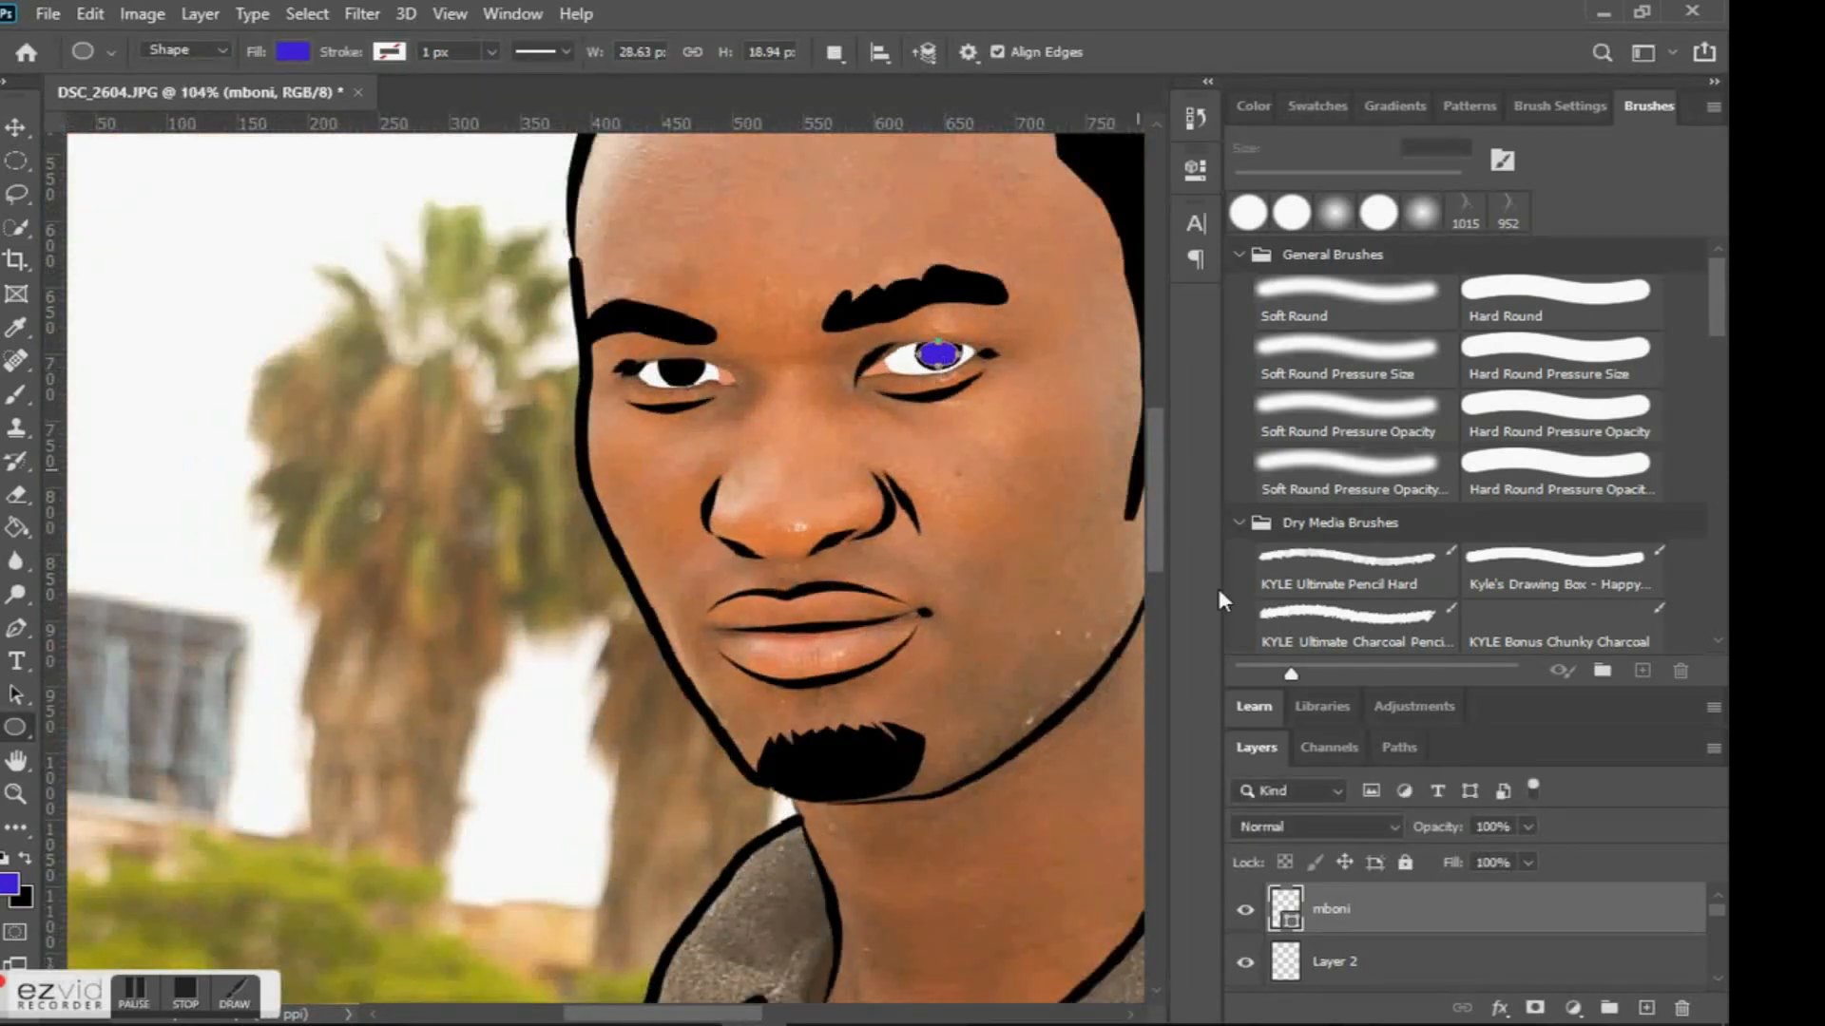
{"action": "left_click_drag", "start_coordinate": [1429, 827], "coordinate": [1328, 833]}
{"action": "key", "text": "Return"}
Duplicate the mboni ellipse onto the left-hand iris and scale the copy to about 94% width and 84% height.
{"action": "key", "text": "ctrl+j"}
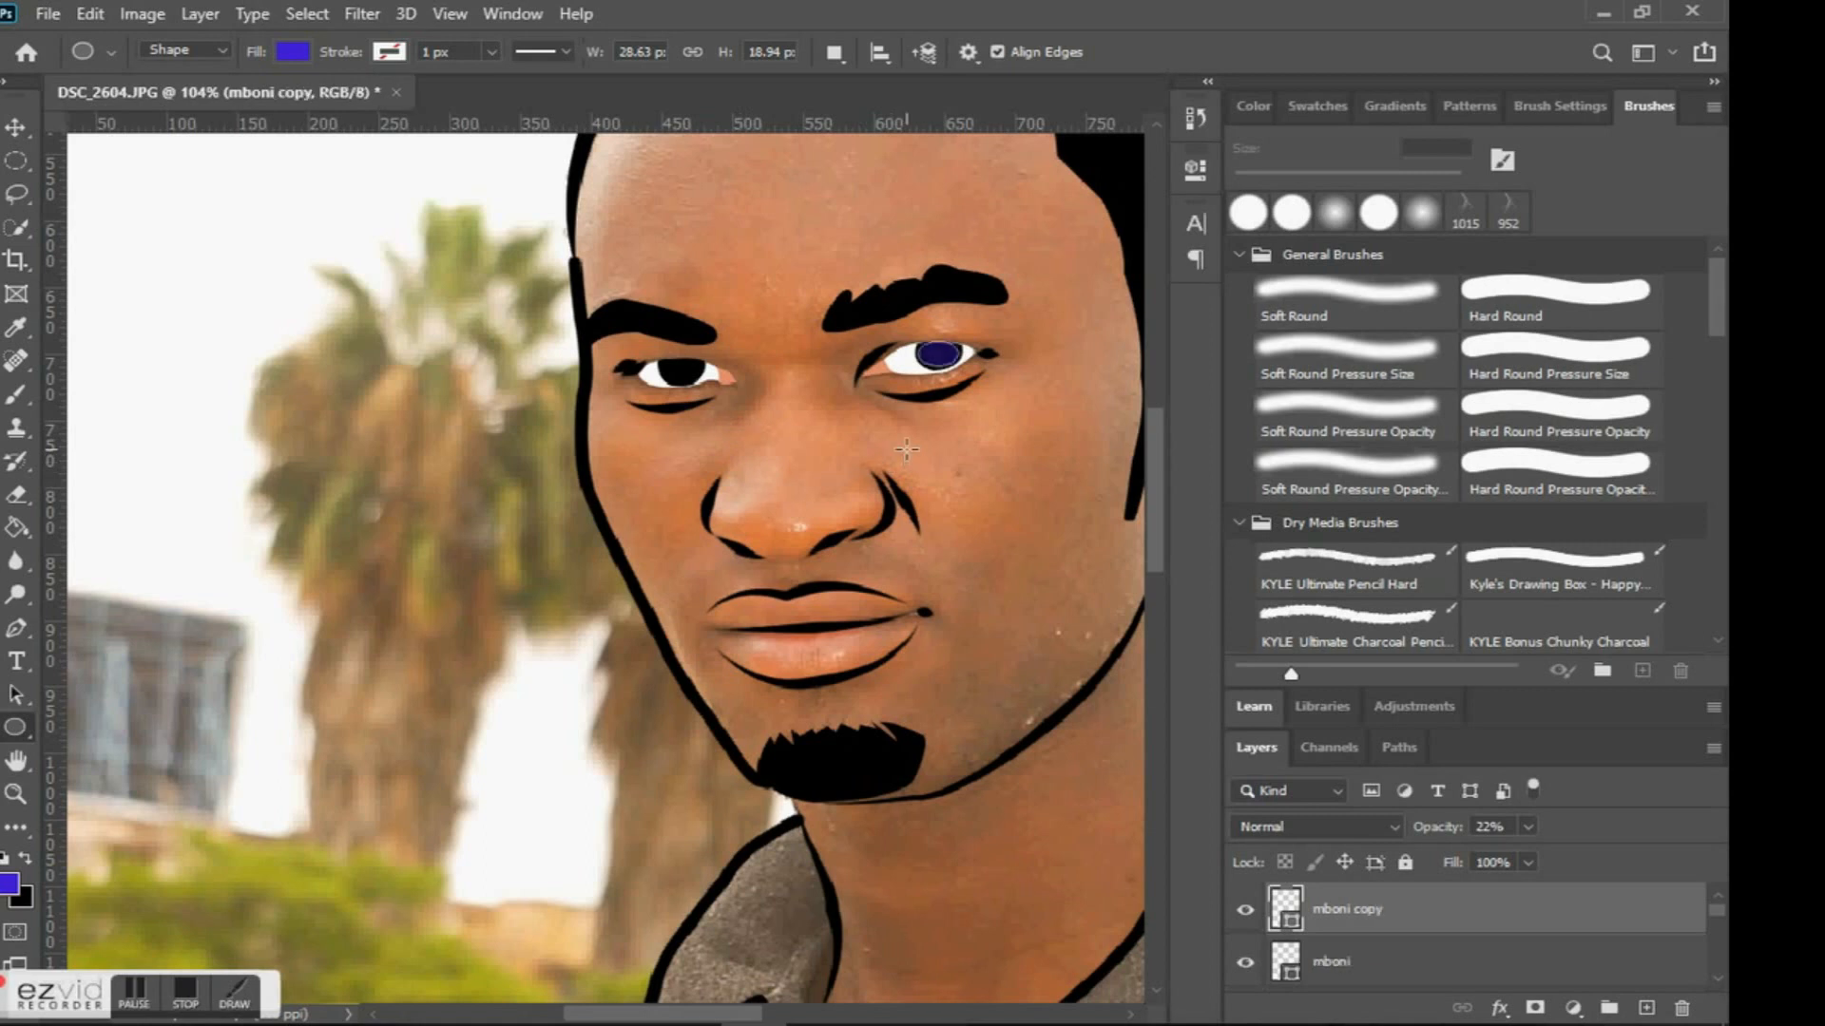
{"action": "left_click_drag", "start_coordinate": [962, 351], "coordinate": [689, 374]}
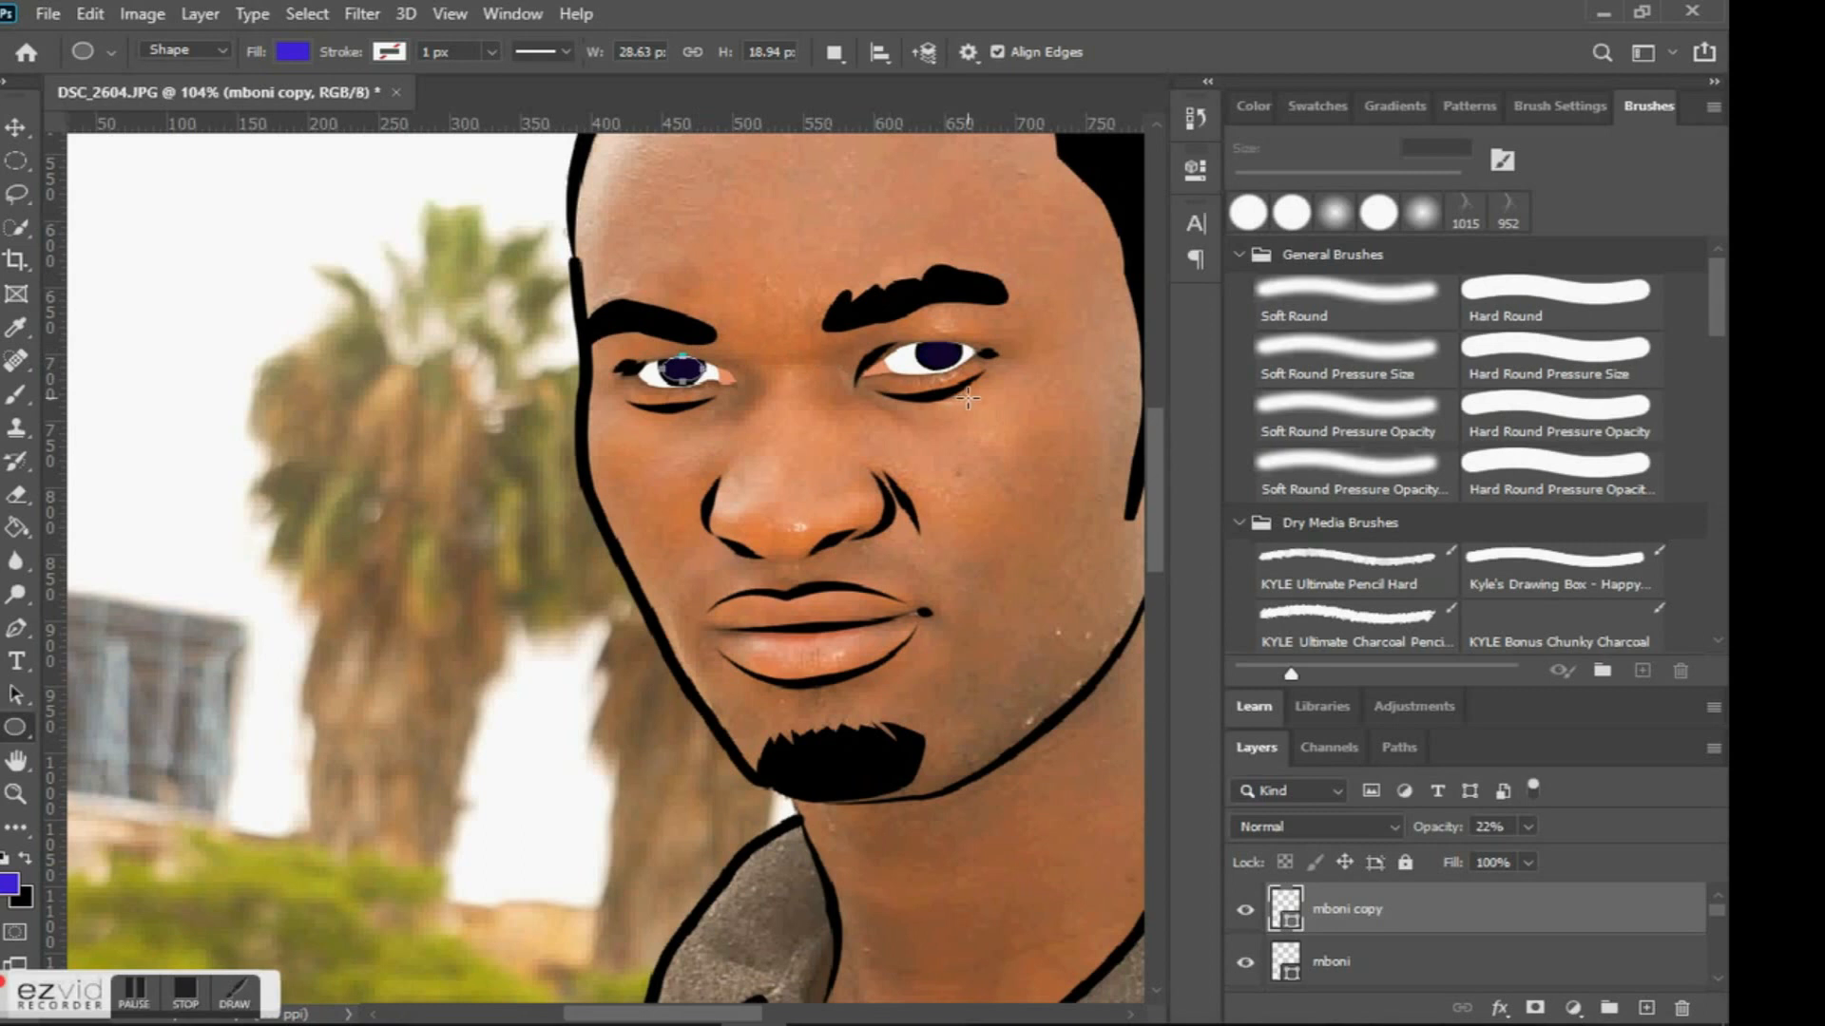
{"action": "scroll", "coordinate": [967, 398], "scroll_direction": "up", "scroll_amount": 5}
{"action": "scroll", "coordinate": [967, 398], "scroll_direction": "left", "scroll_amount": 3}
{"action": "scroll", "coordinate": [564, 393], "scroll_direction": "up", "scroll_amount": 1}
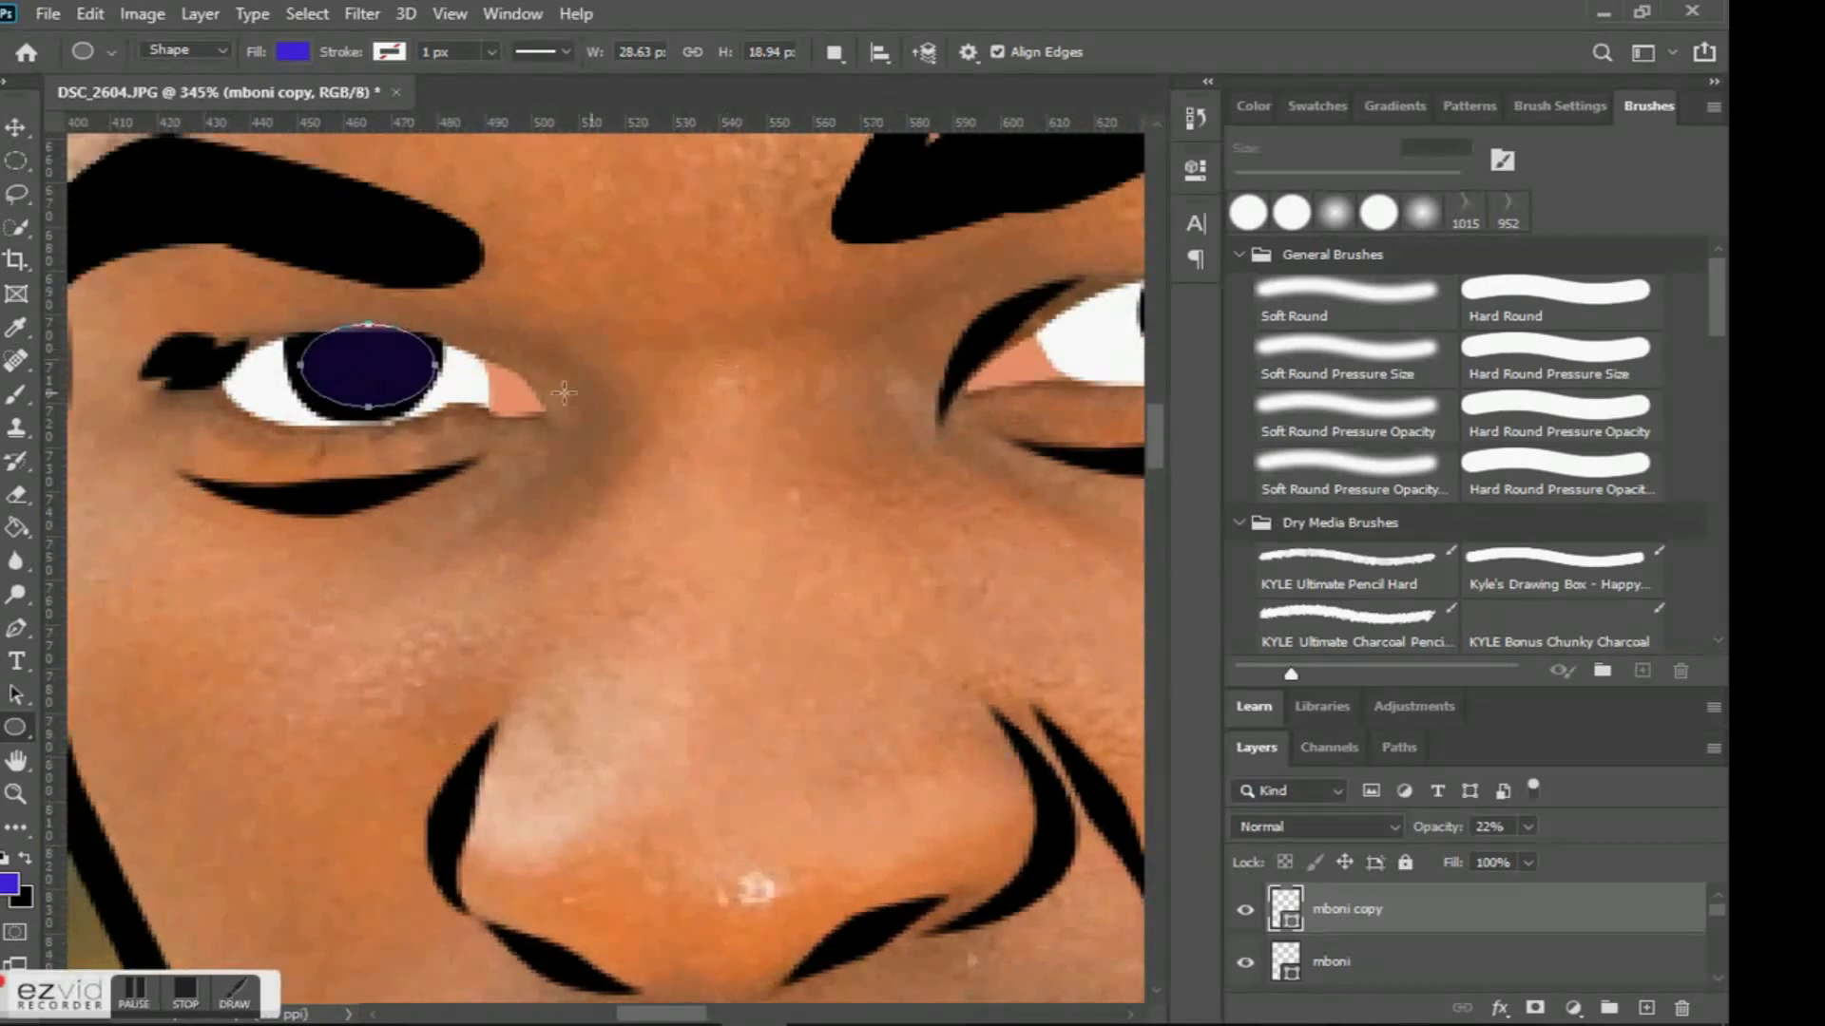
{"action": "scroll", "coordinate": [492, 411], "scroll_direction": "up", "scroll_amount": 2}
{"action": "key", "text": "ctrl+t"}
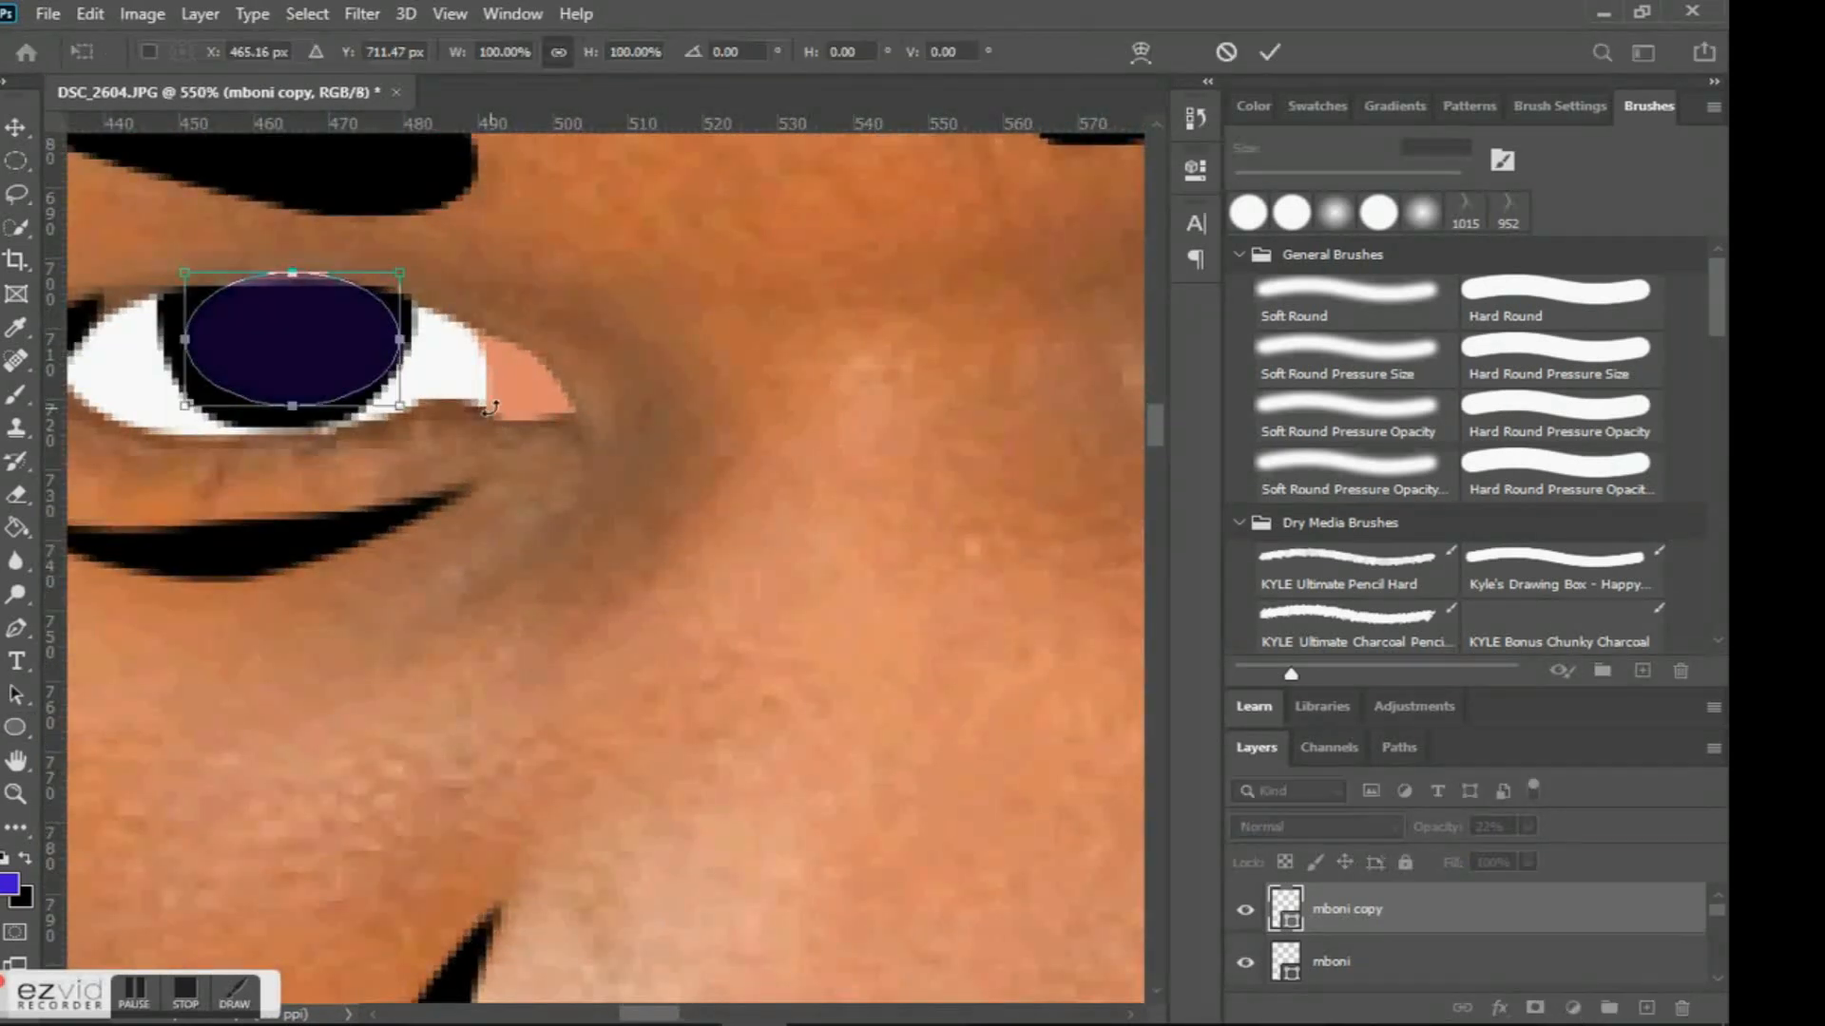
{"action": "left_click_drag", "start_coordinate": [406, 340], "coordinate": [390, 339]}
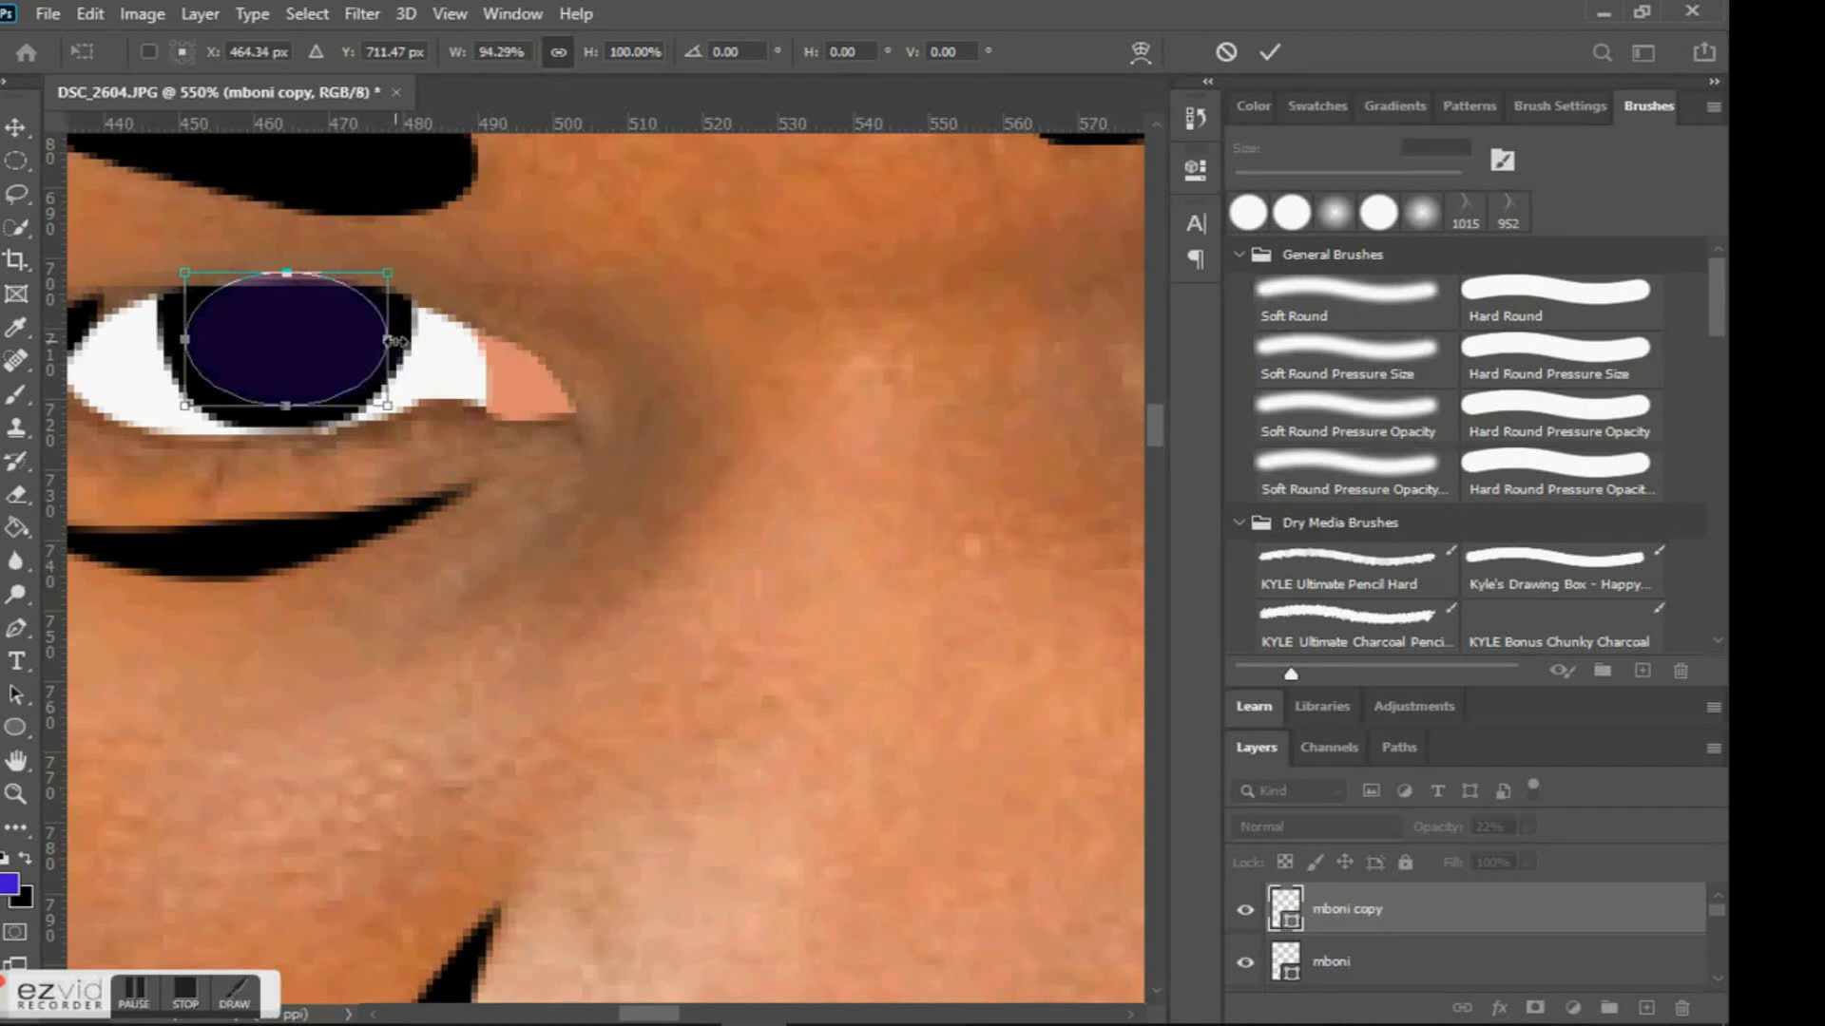
{"action": "left_click_drag", "start_coordinate": [287, 268], "coordinate": [287, 291]}
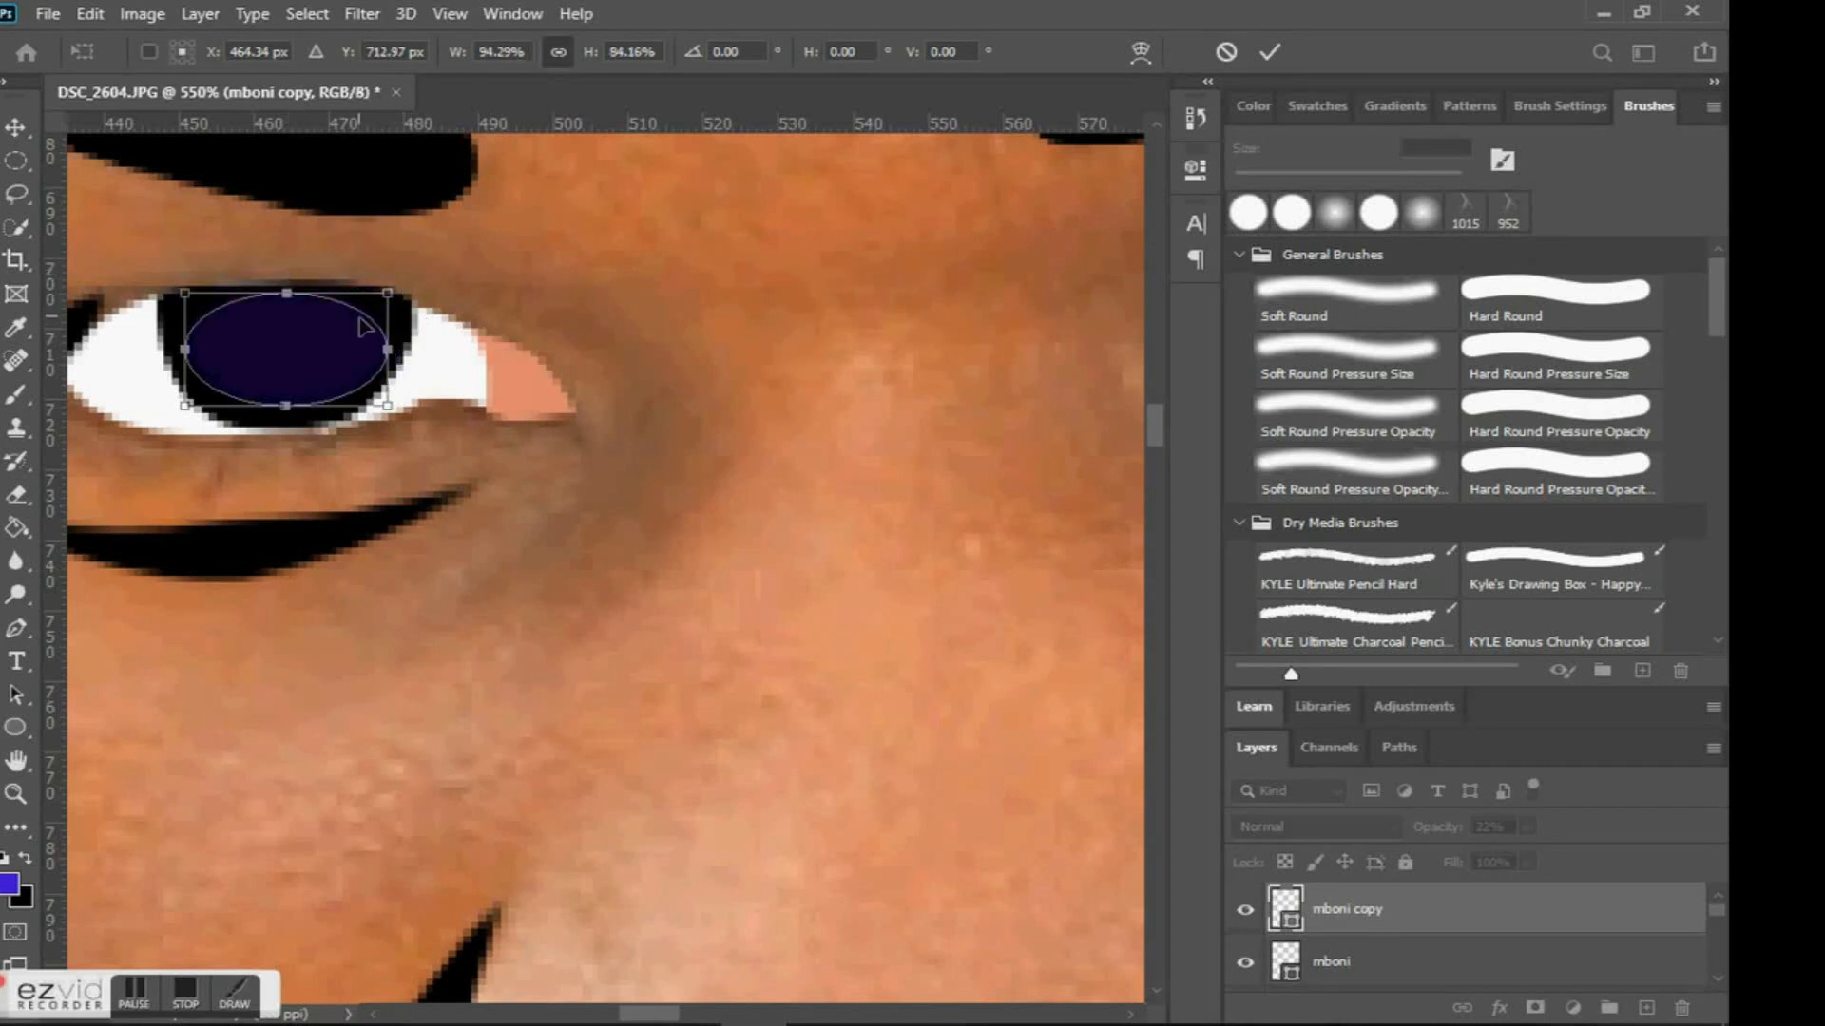
{"action": "left_click", "coordinate": [1270, 52]}
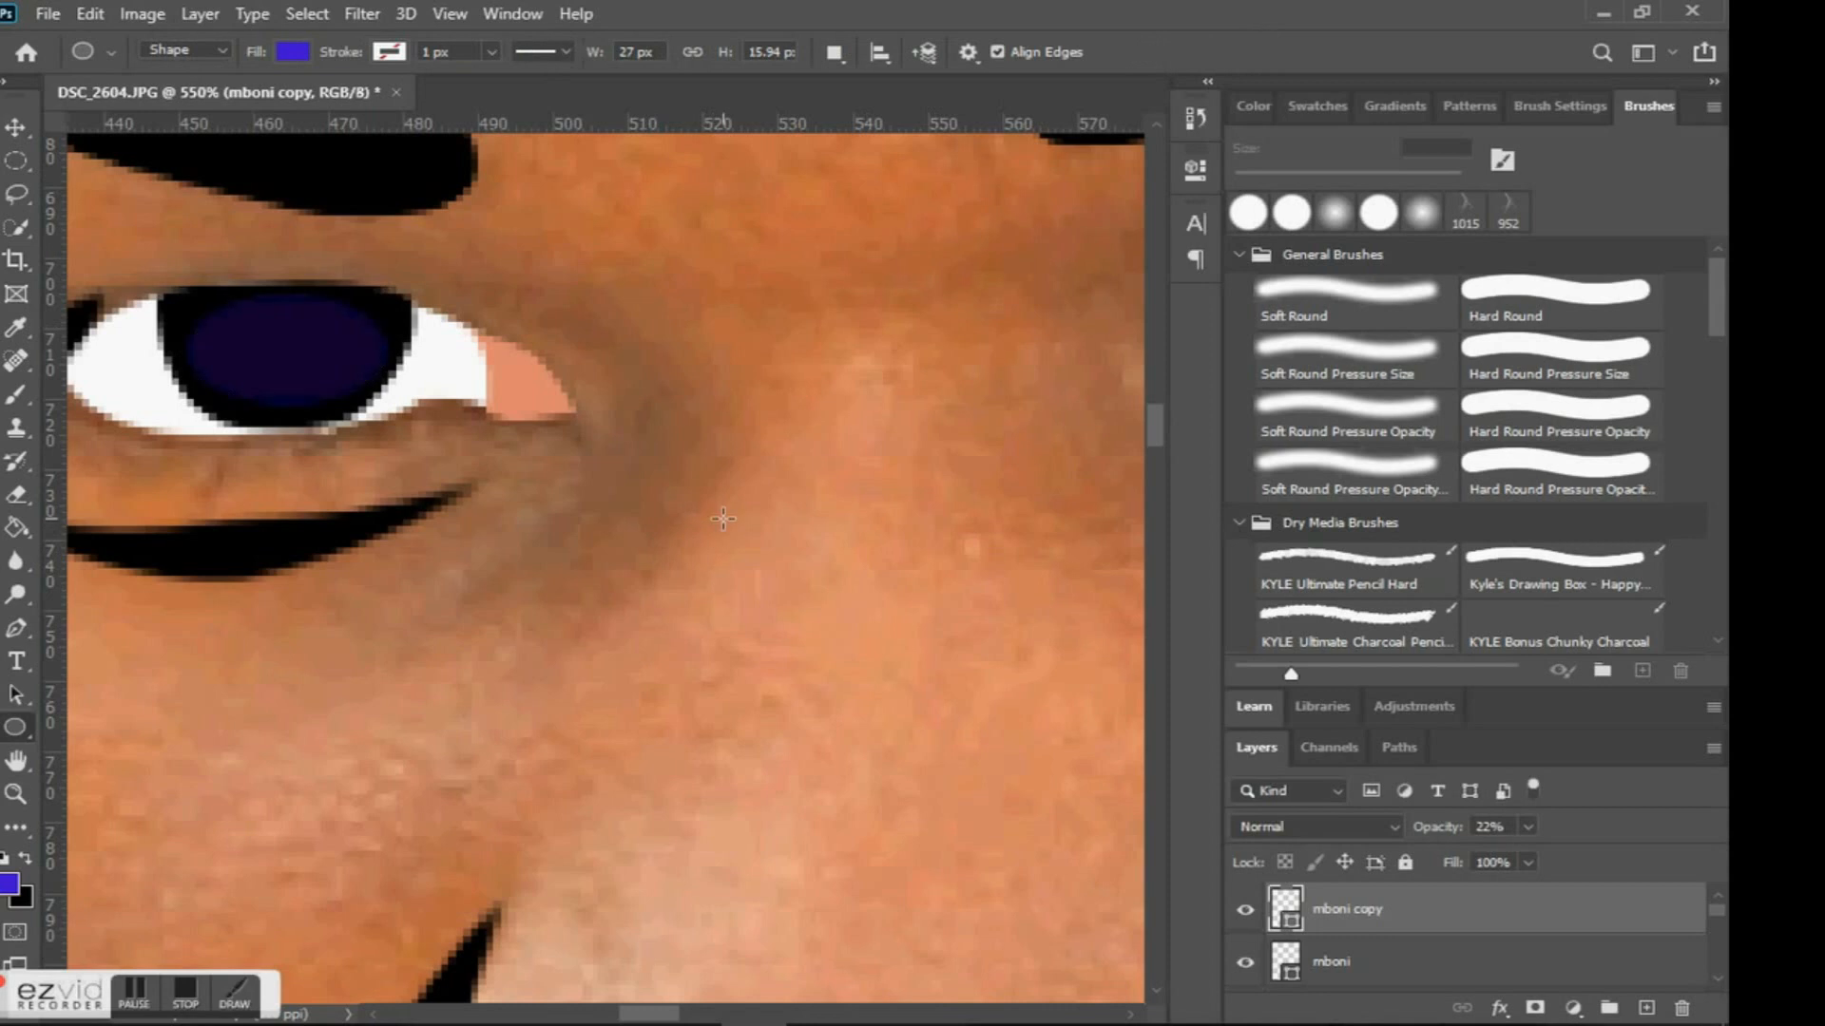
Set the foreground colour to black (000000).
{"action": "scroll", "coordinate": [747, 499], "scroll_direction": "down", "scroll_amount": 5}
{"action": "scroll", "coordinate": [747, 499], "scroll_direction": "down", "scroll_amount": 2}
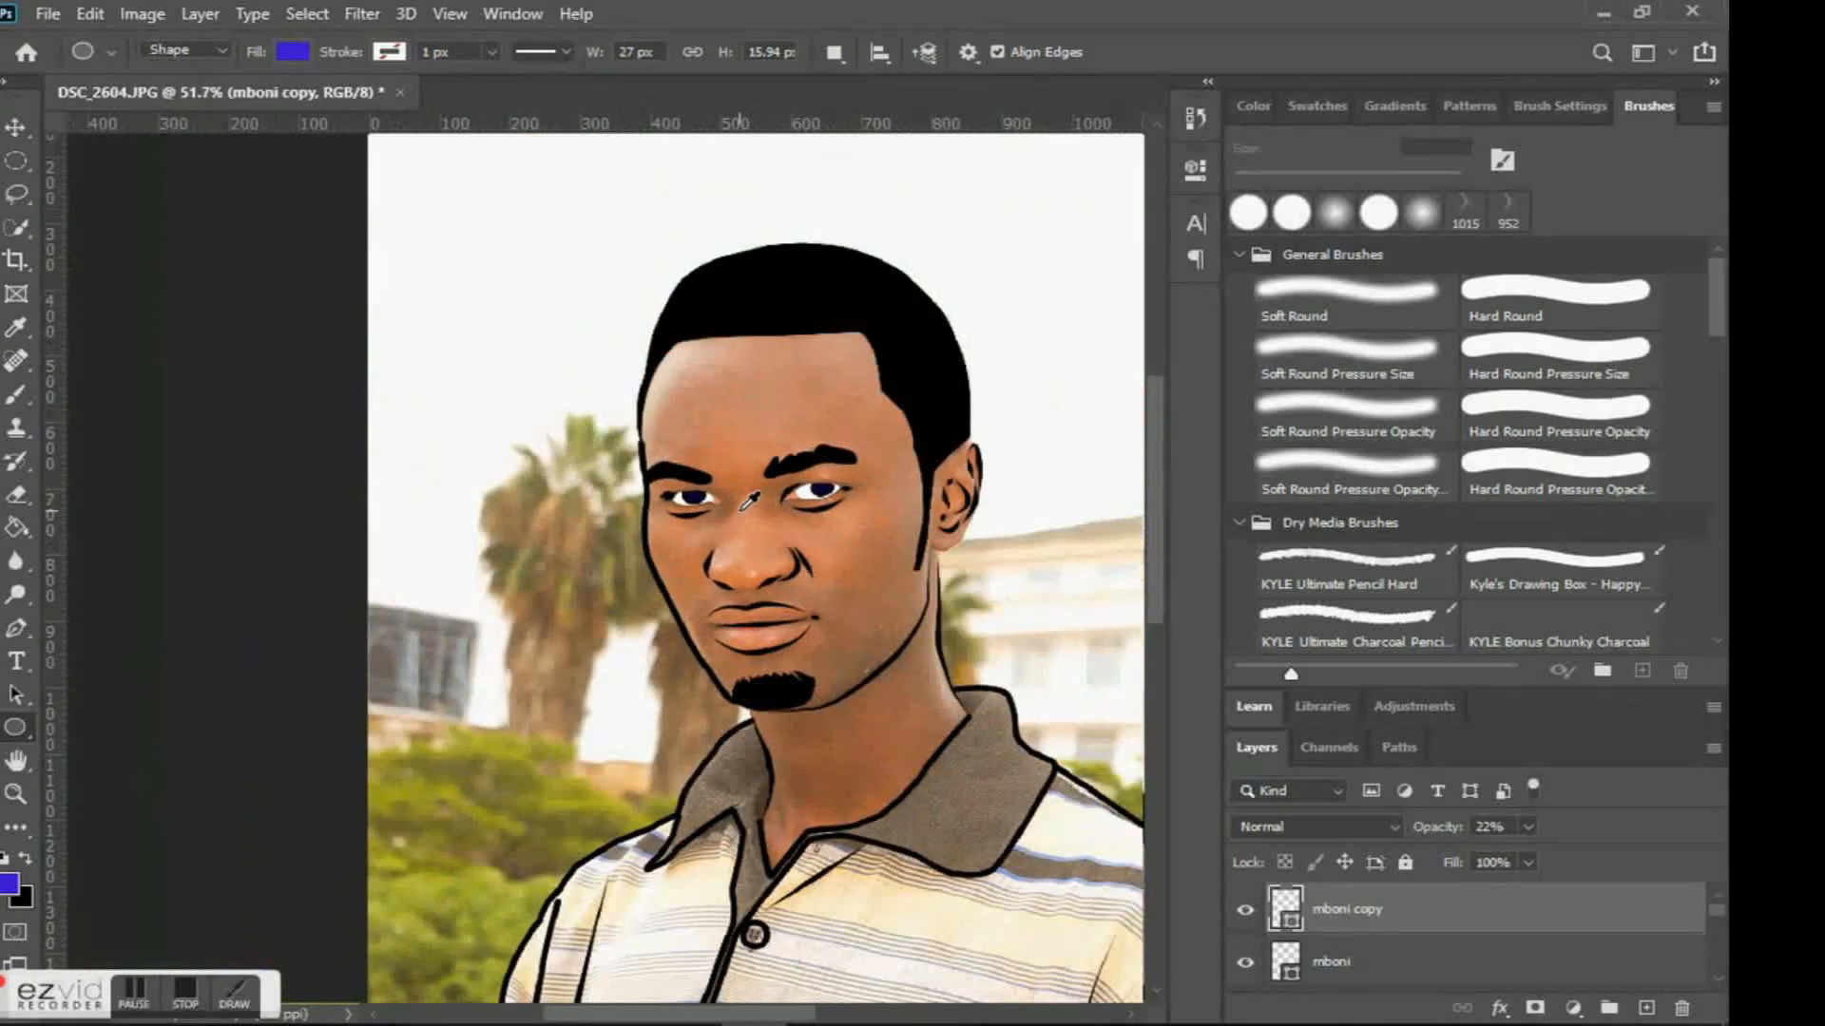
{"action": "scroll", "coordinate": [748, 500], "scroll_direction": "up", "scroll_amount": 8}
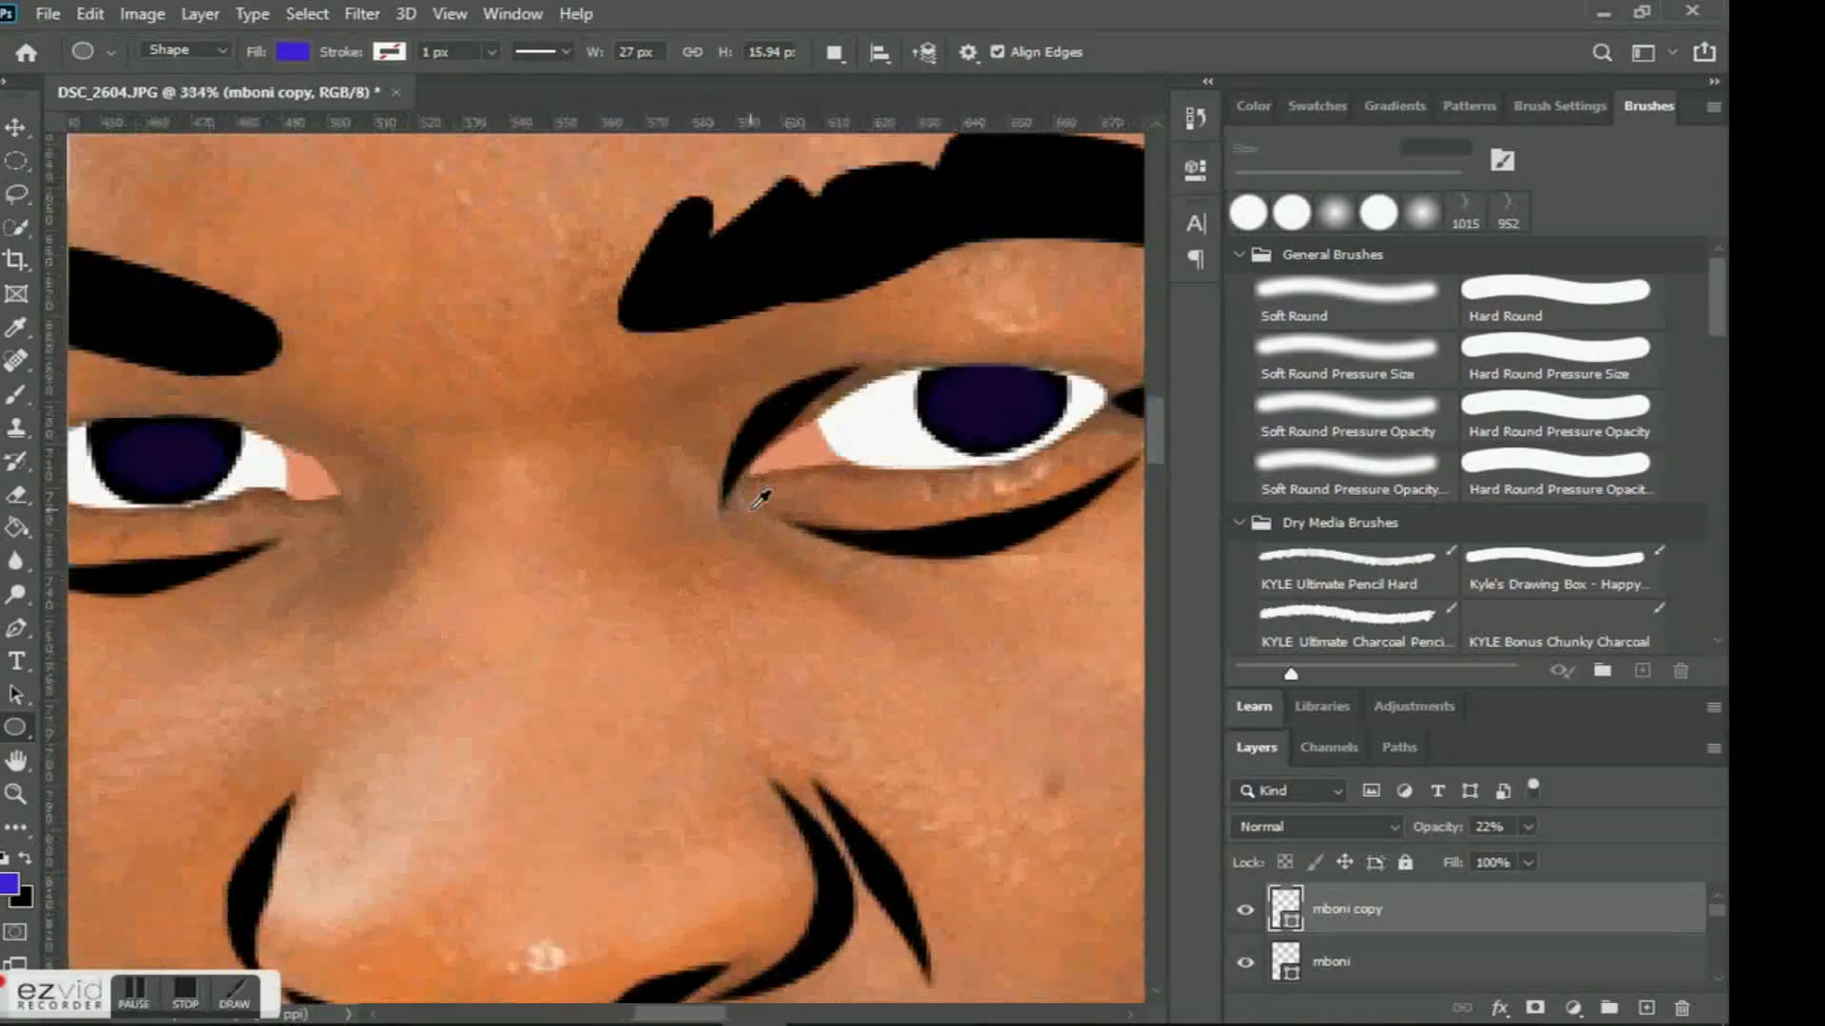
{"action": "scroll", "coordinate": [751, 509], "scroll_direction": "left", "scroll_amount": 3}
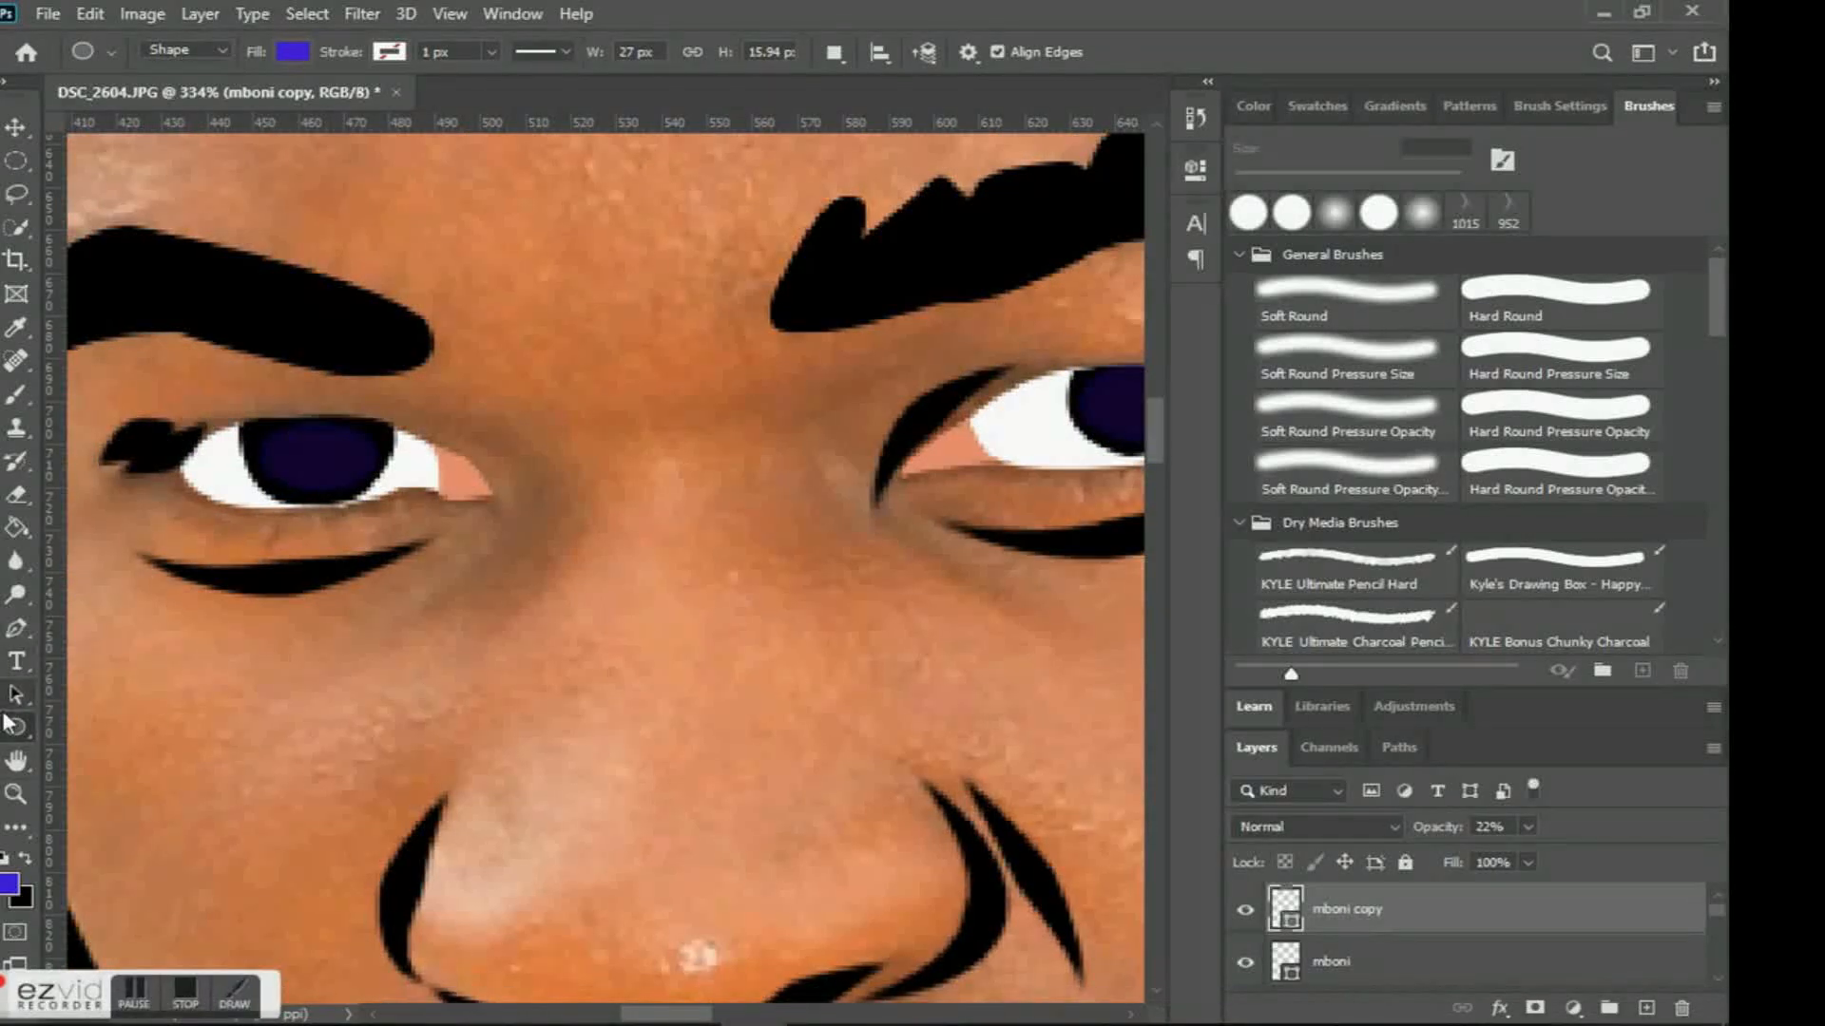
{"action": "left_click", "coordinate": [8, 885]}
{"action": "left_click", "coordinate": [932, 484]}
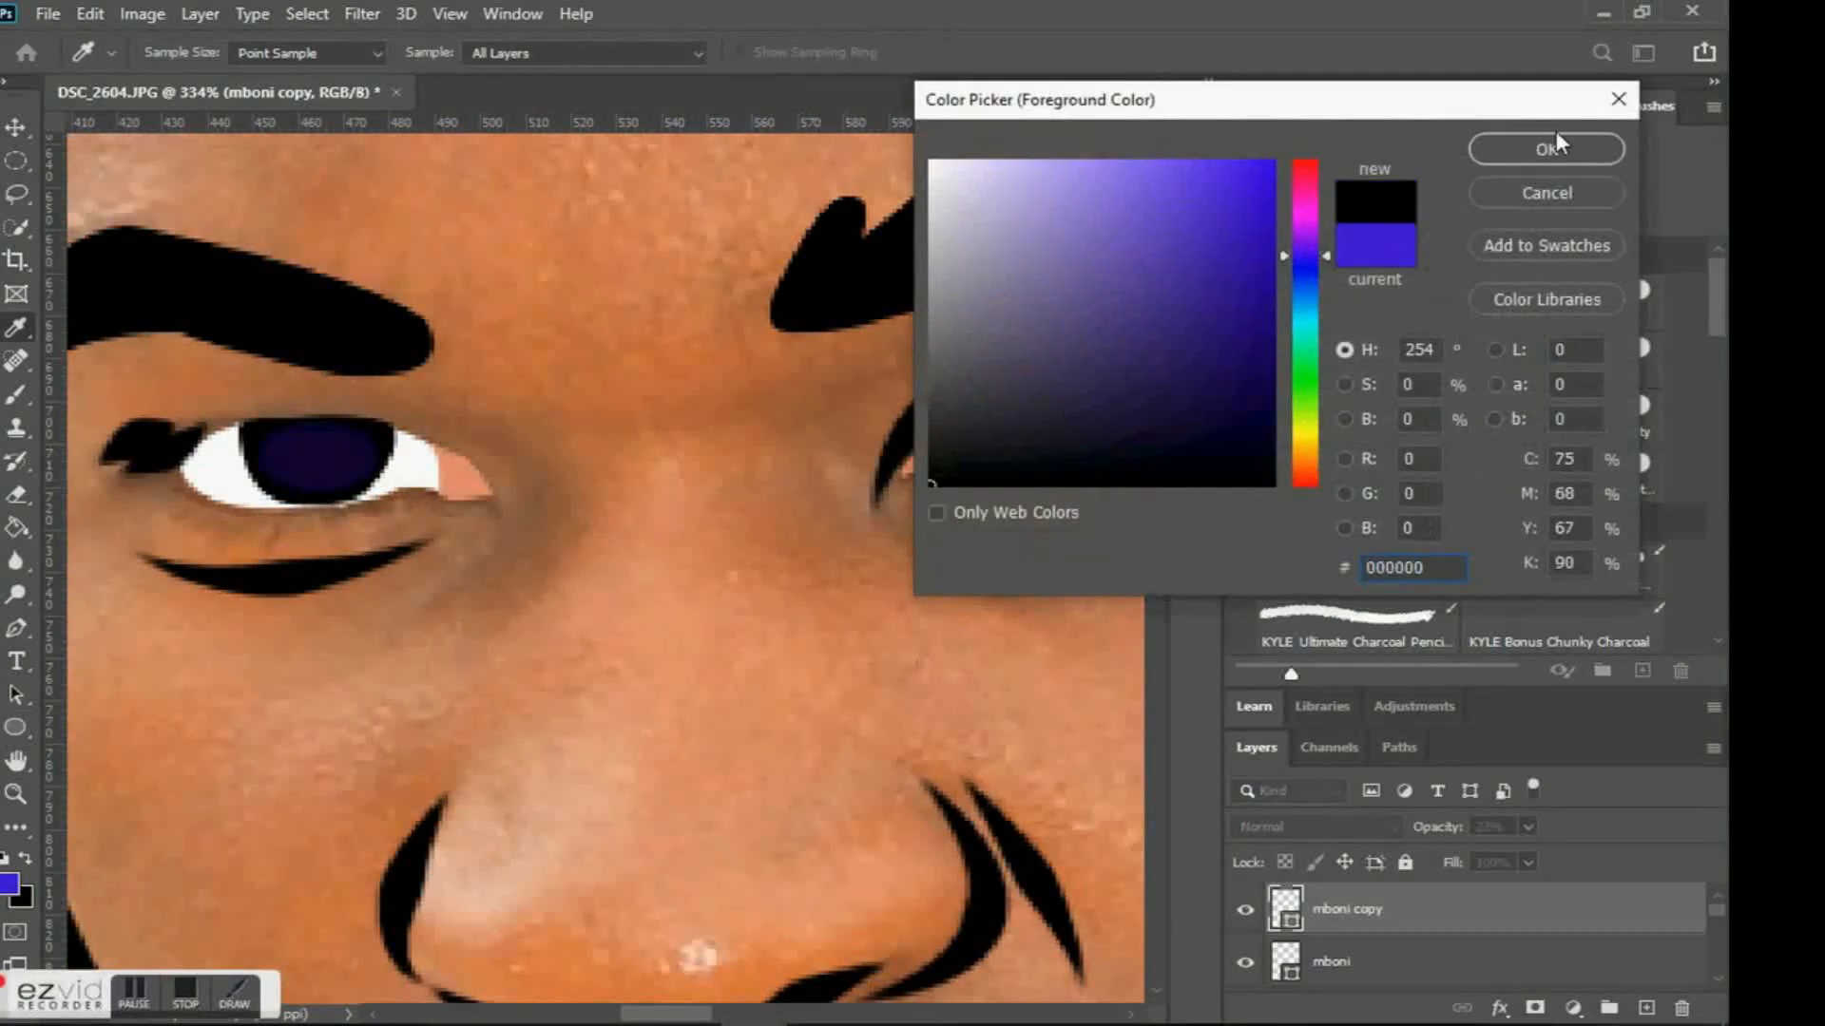
{"action": "left_click", "coordinate": [1549, 148]}
Draw a black-filled ellipse about 14 by 12 px as a pupil and centre it in the left-hand iris.
{"action": "key", "text": "u"}
{"action": "left_click_drag", "start_coordinate": [293, 441], "coordinate": [317, 486]}
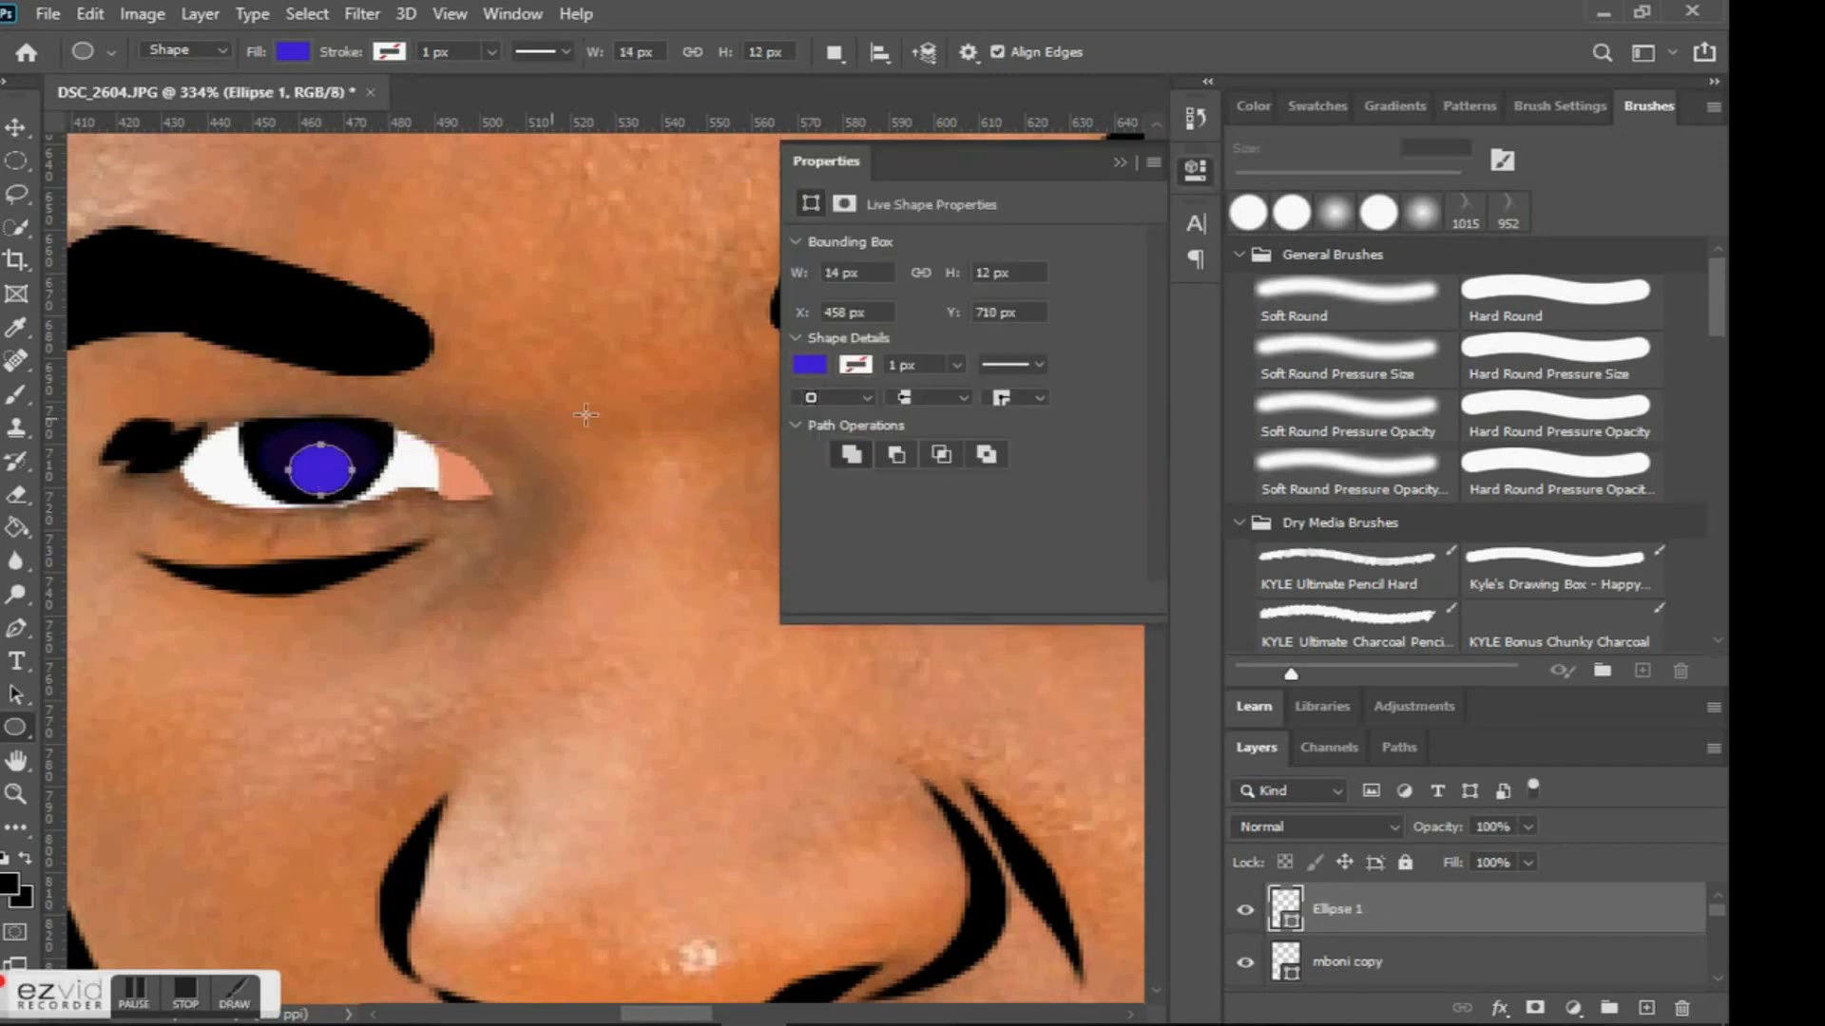
{"action": "left_click", "coordinate": [809, 364]}
{"action": "left_click", "coordinate": [813, 500]}
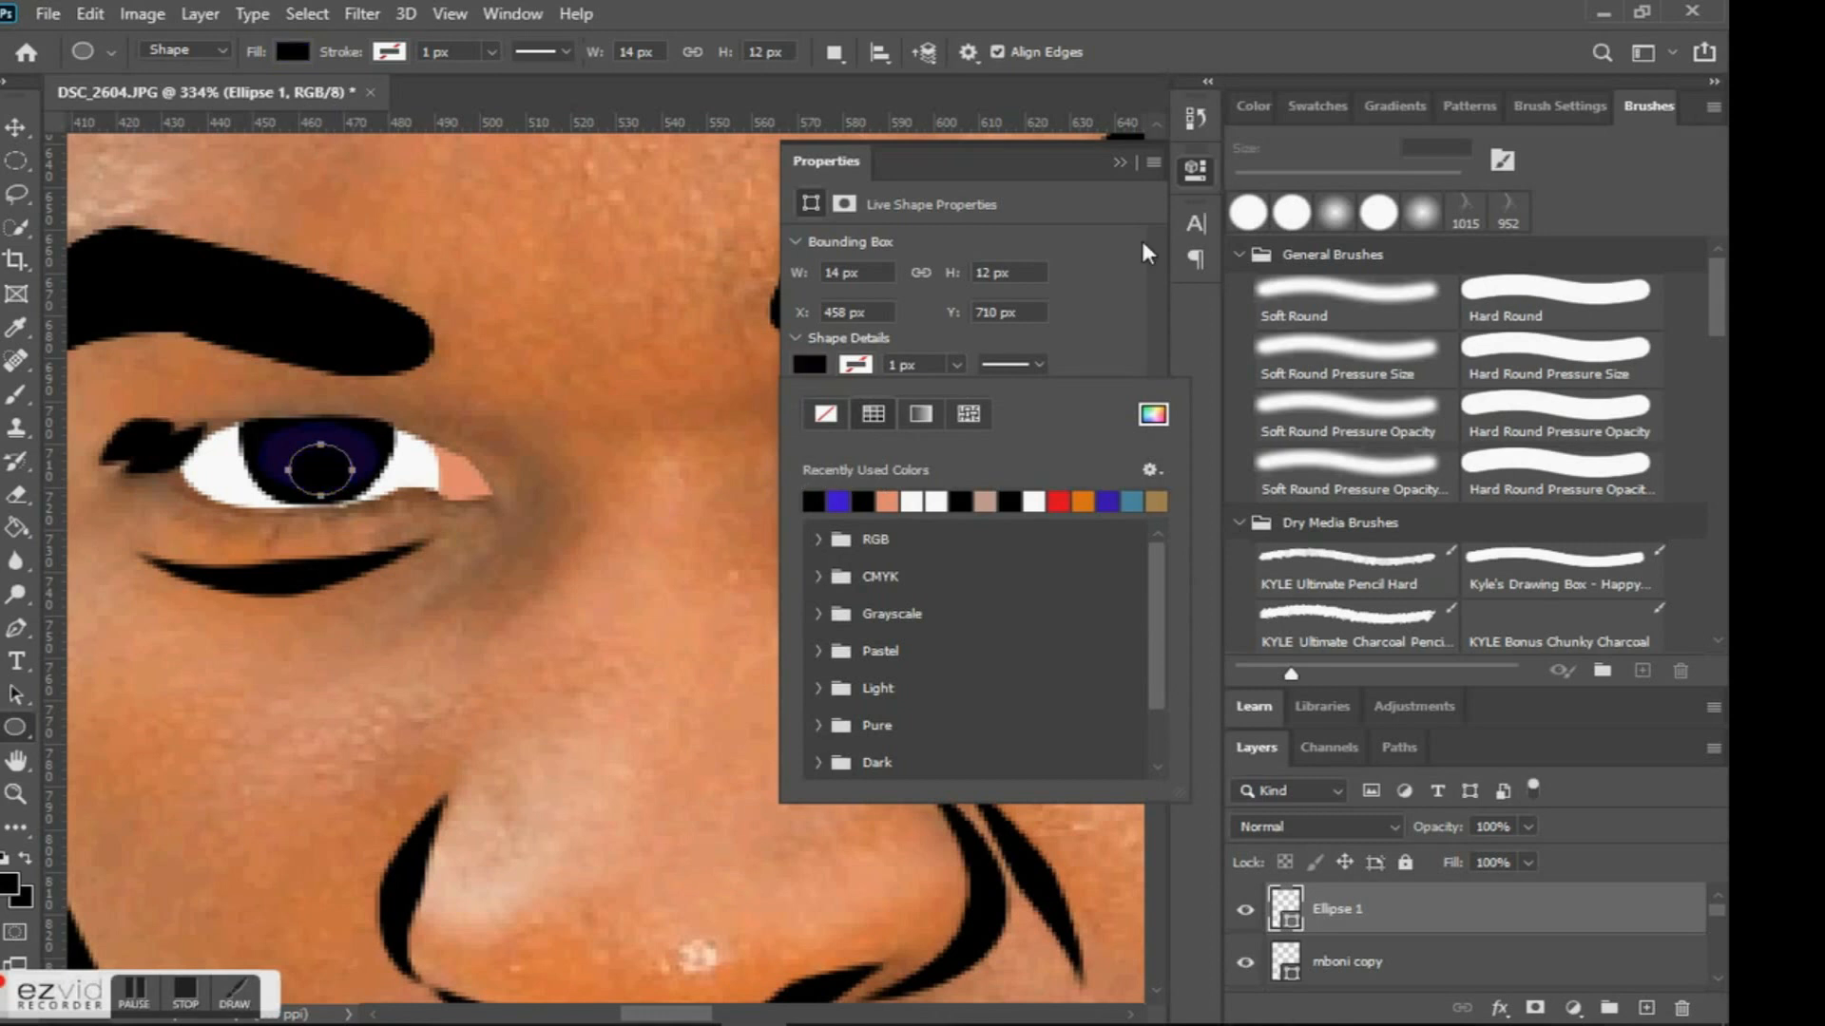
{"action": "left_click", "coordinate": [1135, 166]}
{"action": "left_click_drag", "start_coordinate": [345, 466], "coordinate": [335, 454]}
{"action": "left_click", "coordinate": [415, 454], "text": "ctrl"}
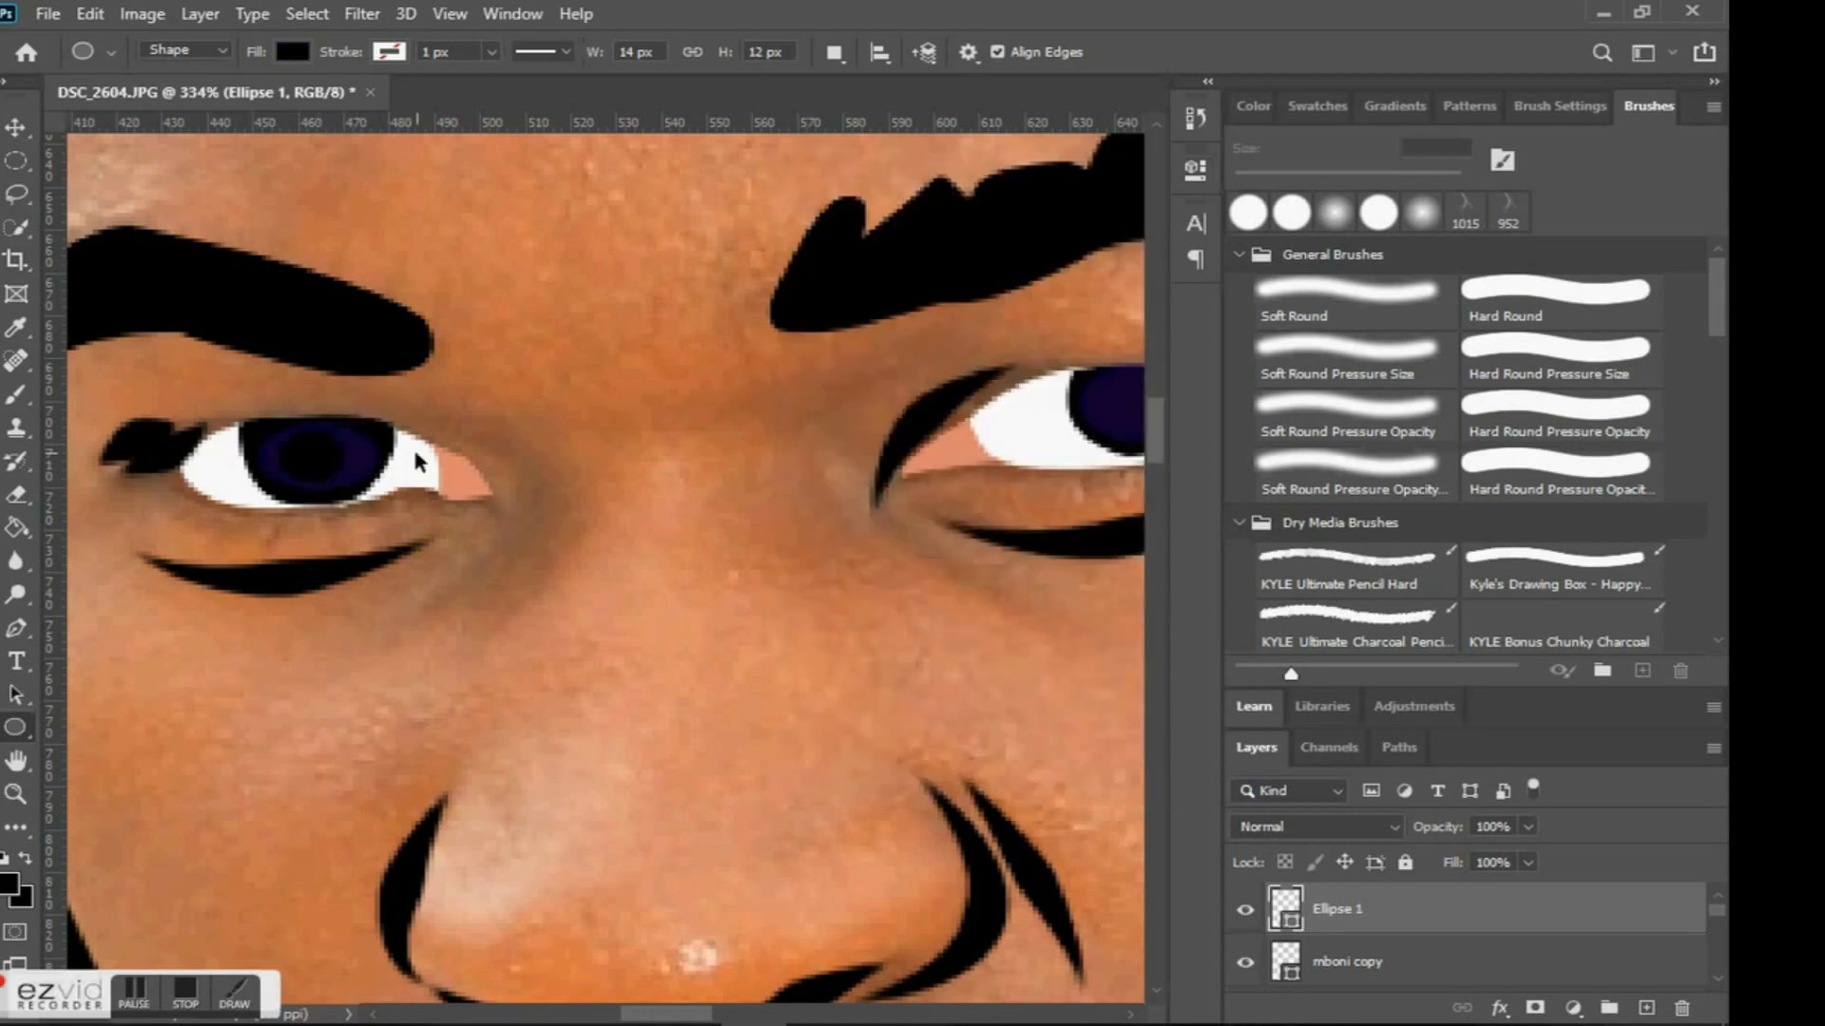
Enlarge the black pupil ellipse in the left-hand eye to about 18 by 14 px.
{"action": "key", "text": "ctrl+t"}
{"action": "left_click_drag", "start_coordinate": [345, 456], "coordinate": [354, 458]}
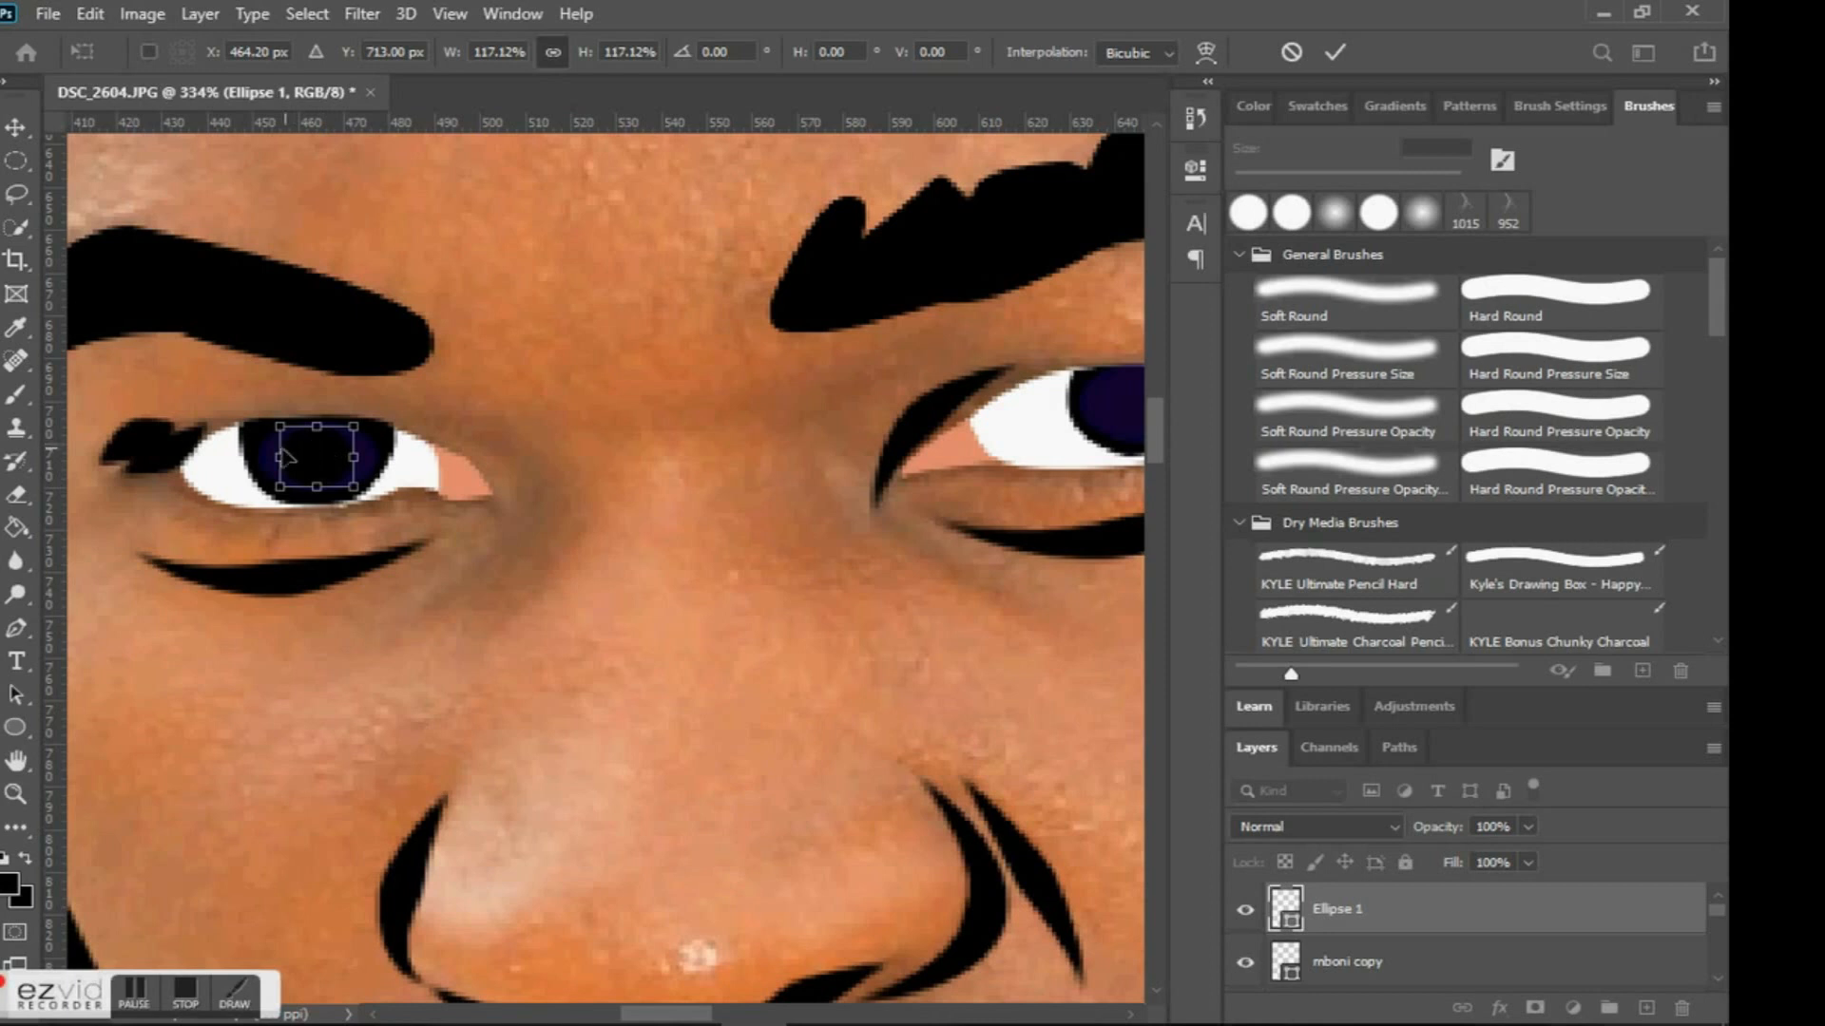
{"action": "left_click_drag", "start_coordinate": [269, 458], "coordinate": [262, 458]}
{"action": "left_click", "coordinate": [1335, 53]}
Duplicate the black pupil ellipse and place the copy in the middle of the right-hand iris.
{"action": "scroll", "coordinate": [846, 302], "scroll_direction": "down", "scroll_amount": 5}
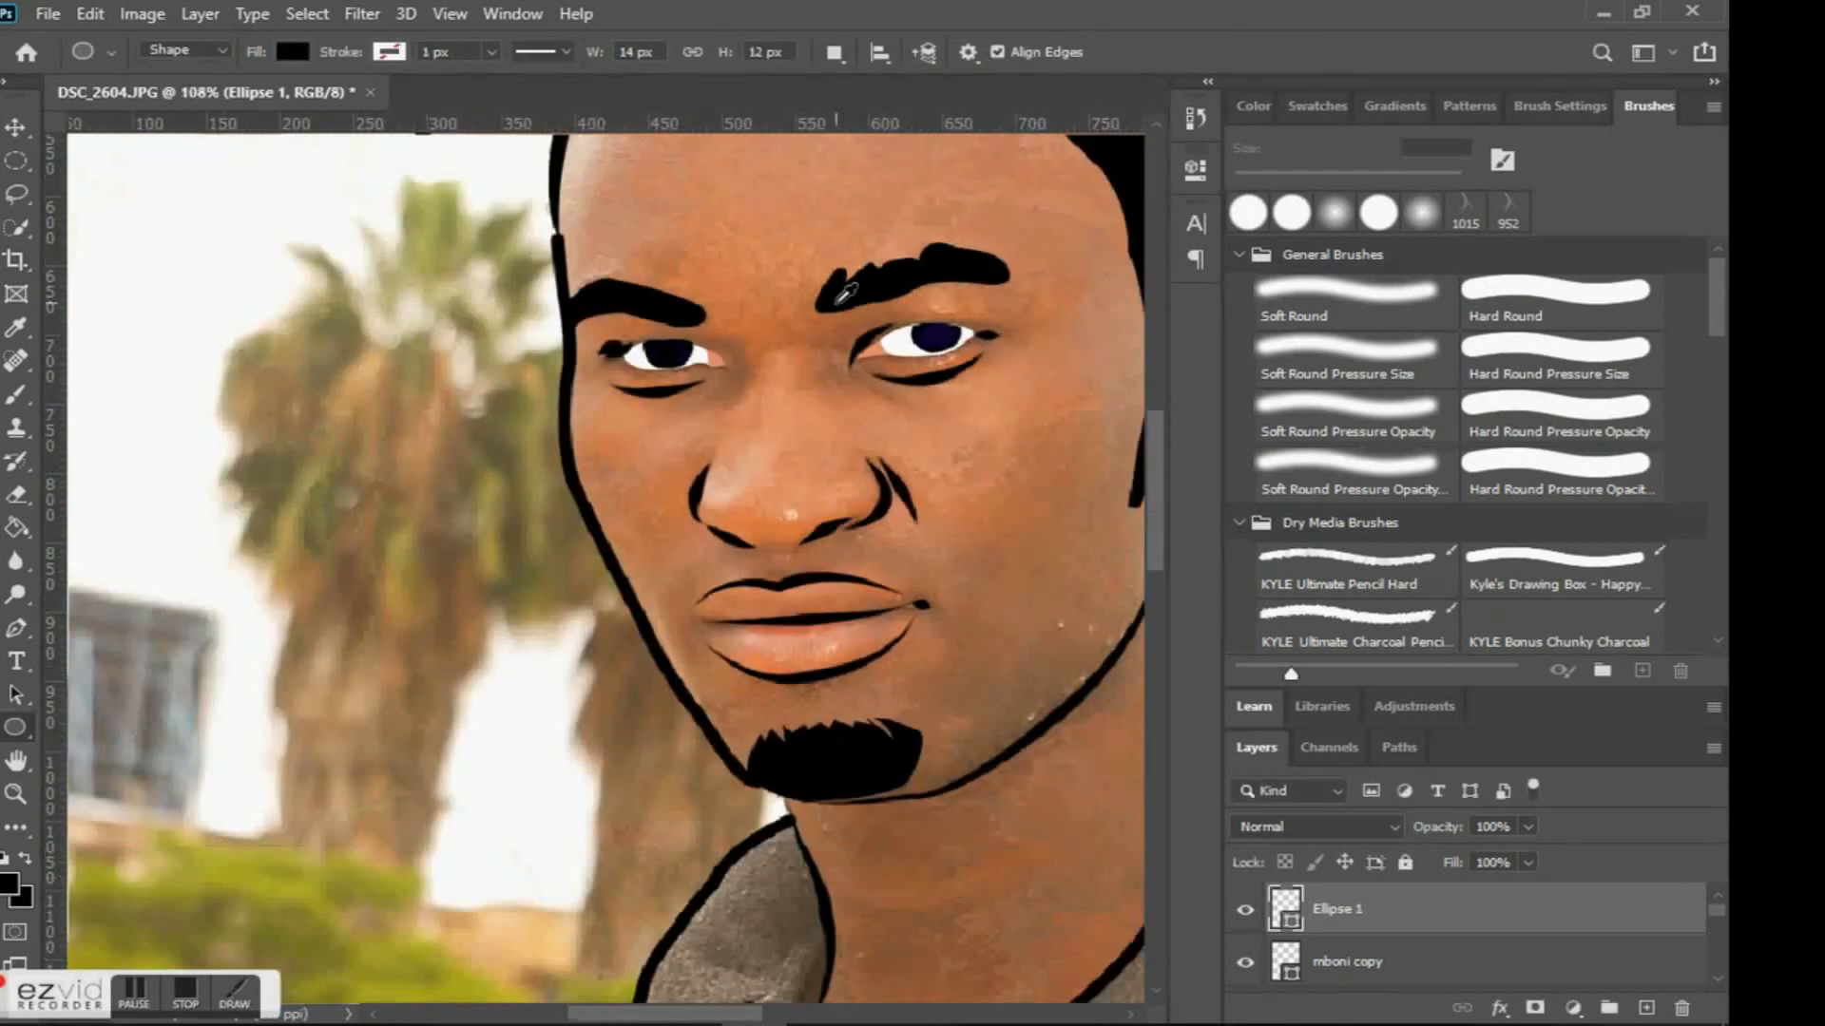
{"action": "scroll", "coordinate": [841, 300], "scroll_direction": "up", "scroll_amount": 5}
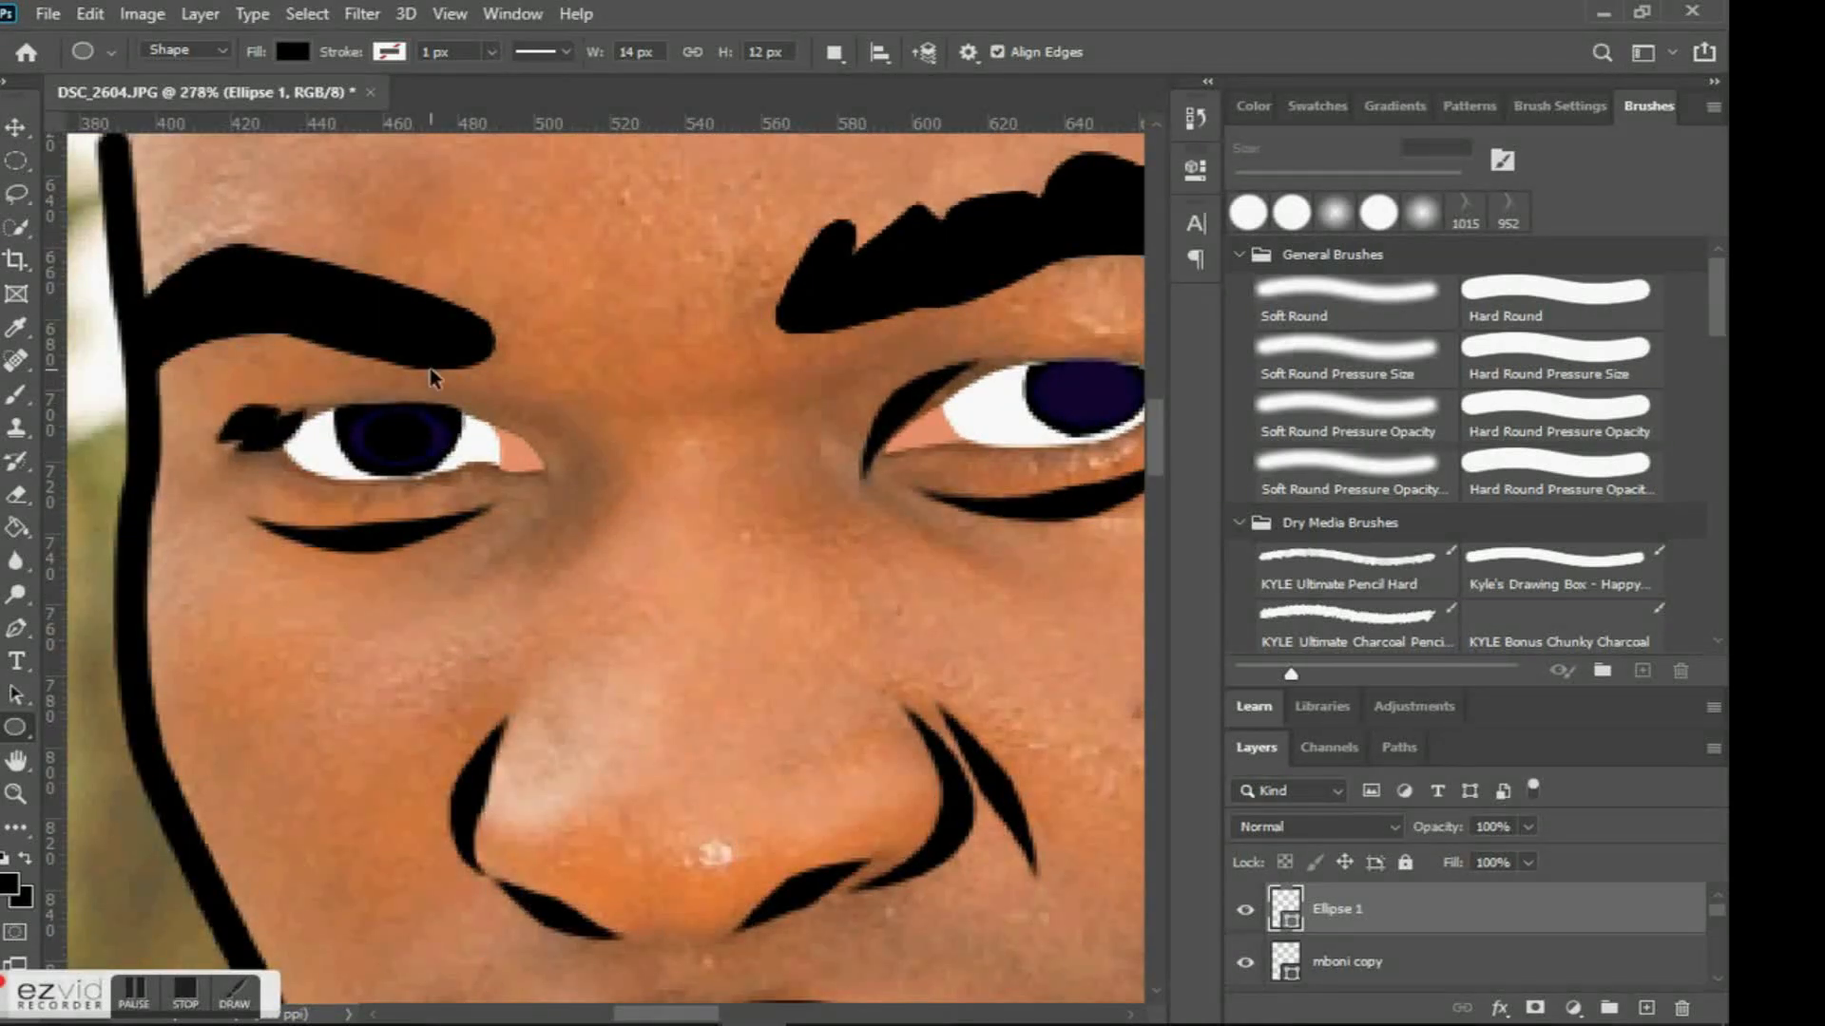
{"action": "key", "text": "ctrl+j"}
{"action": "left_click_drag", "start_coordinate": [399, 430], "coordinate": [1089, 404]}
{"action": "left_click", "coordinate": [647, 416], "text": "ctrl"}
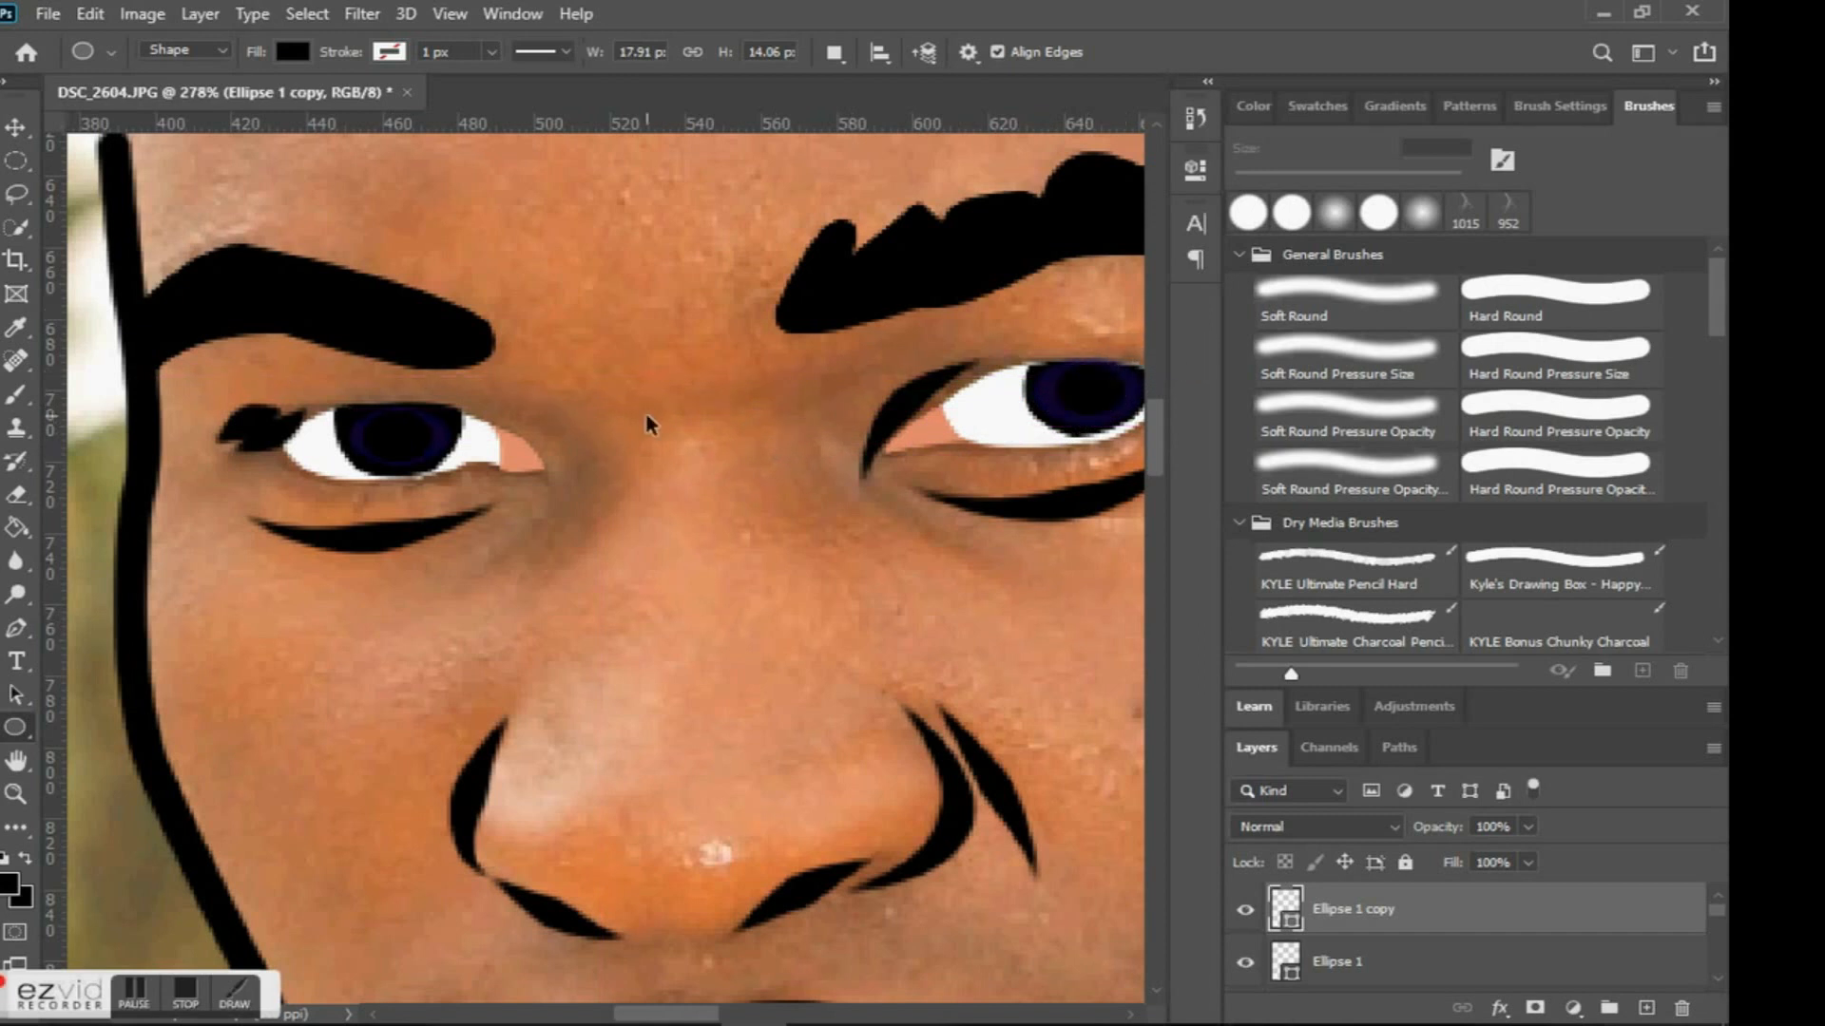
Choose the Brush tool with the Hard Round preset and add a new layer above the pupil ellipses.
{"action": "scroll", "coordinate": [854, 460], "scroll_direction": "down", "scroll_amount": 5}
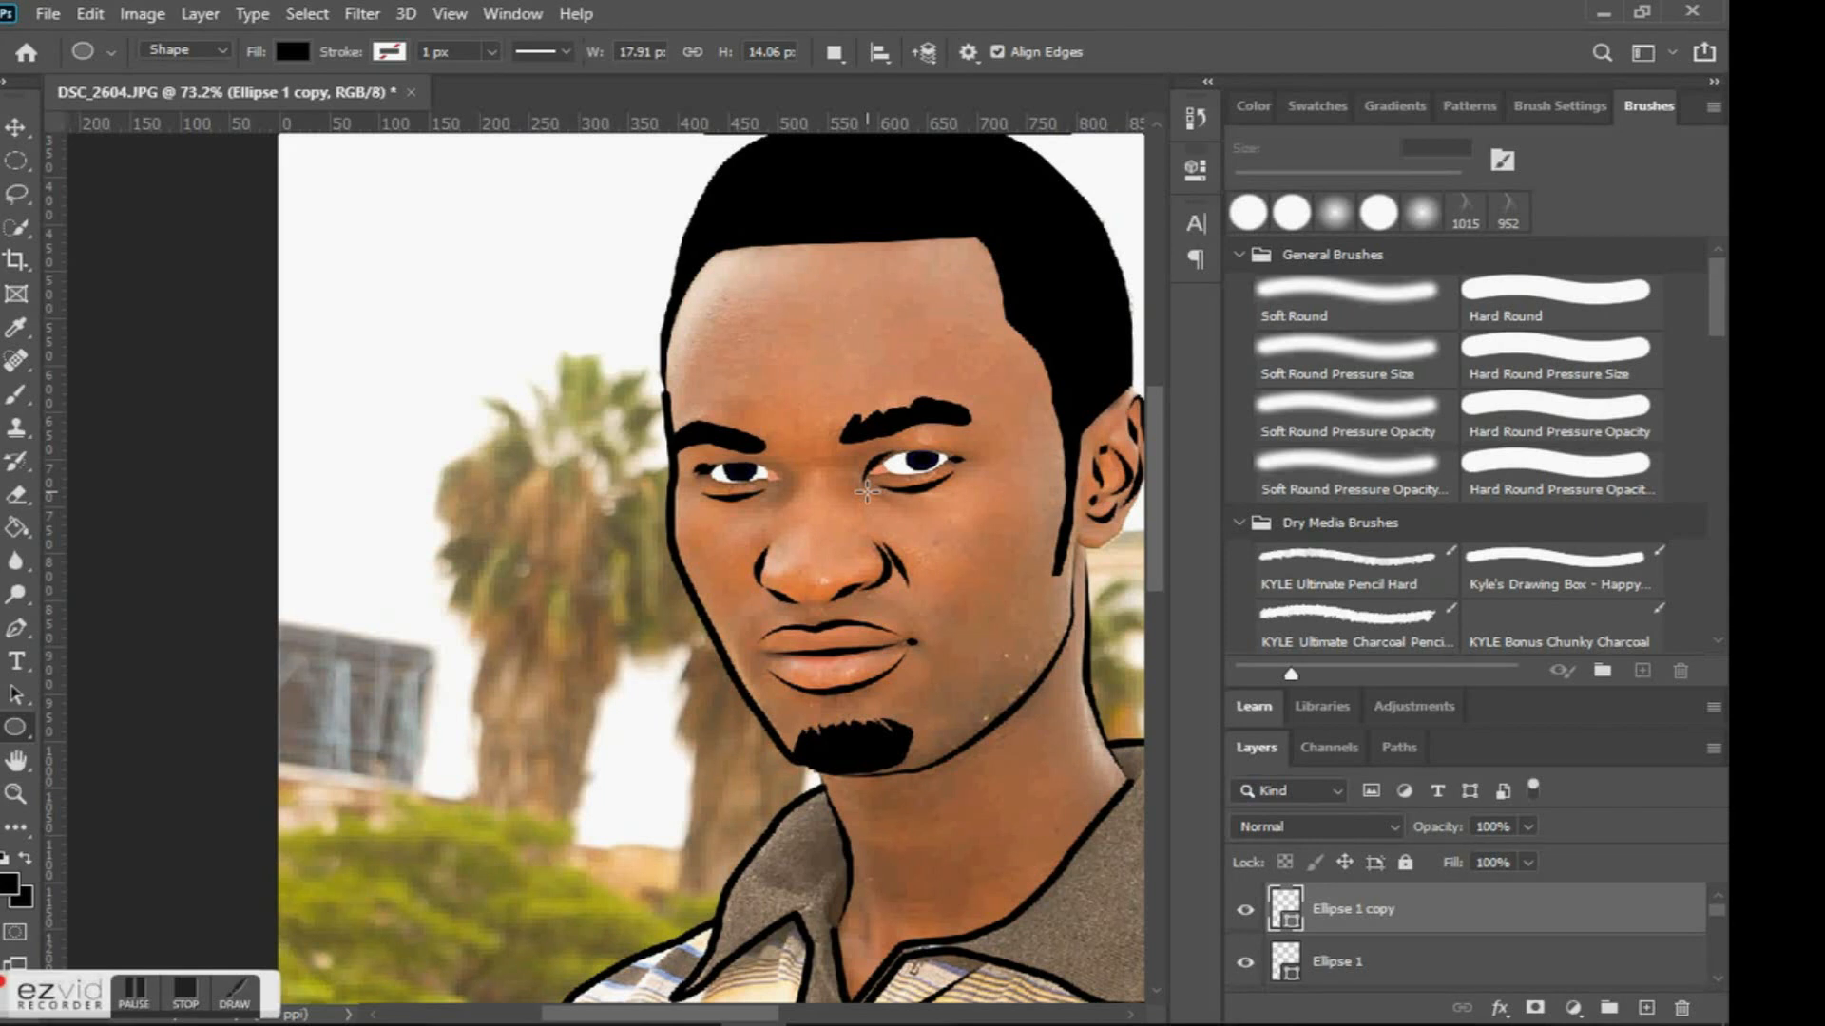
{"action": "scroll", "coordinate": [867, 491], "scroll_direction": "up", "scroll_amount": 6}
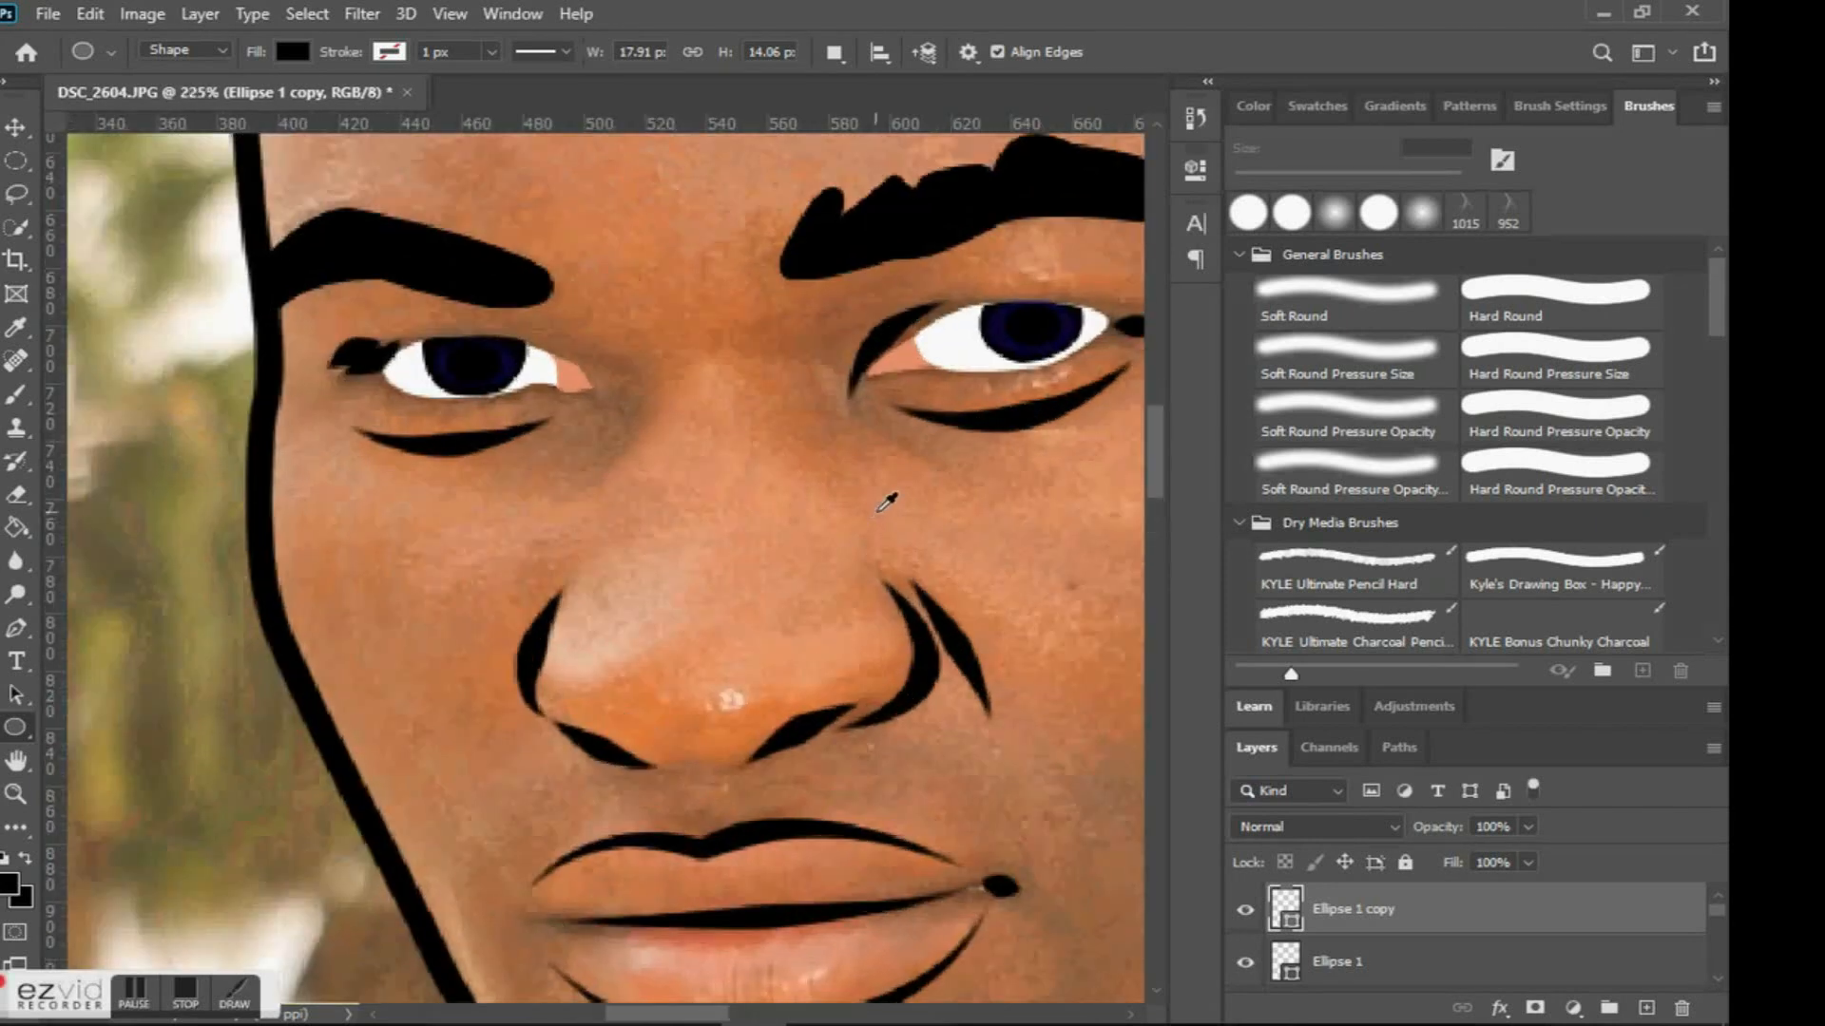
{"action": "left_click", "coordinate": [17, 393]}
{"action": "left_click", "coordinate": [1551, 288]}
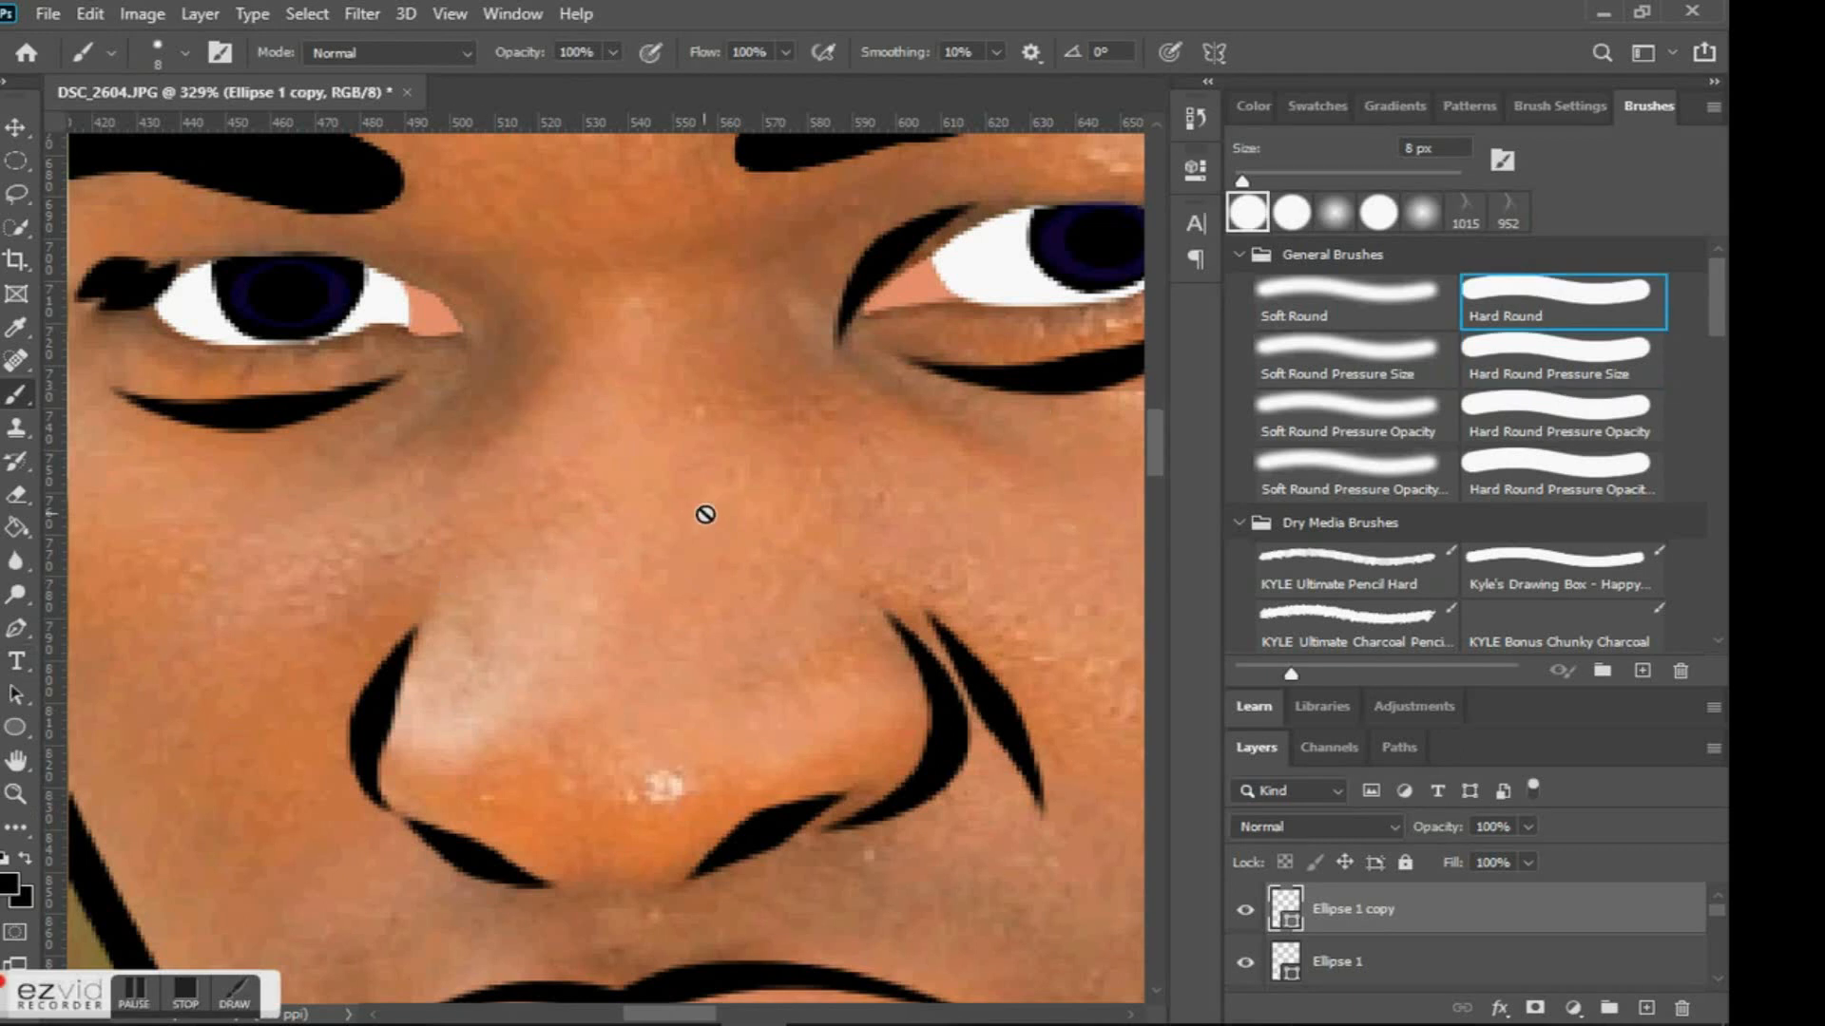
{"action": "left_click", "coordinate": [1646, 1007]}
Set the foreground colour to white and dab one 8 px highlight dot in the centre of each pupil.
{"action": "left_click", "coordinate": [9, 883]}
{"action": "left_click_drag", "start_coordinate": [989, 275], "coordinate": [929, 160]}
{"action": "key", "text": "Return"}
{"action": "left_click", "coordinate": [288, 292]}
{"action": "scroll", "coordinate": [776, 367], "scroll_direction": "down", "scroll_amount": 3}
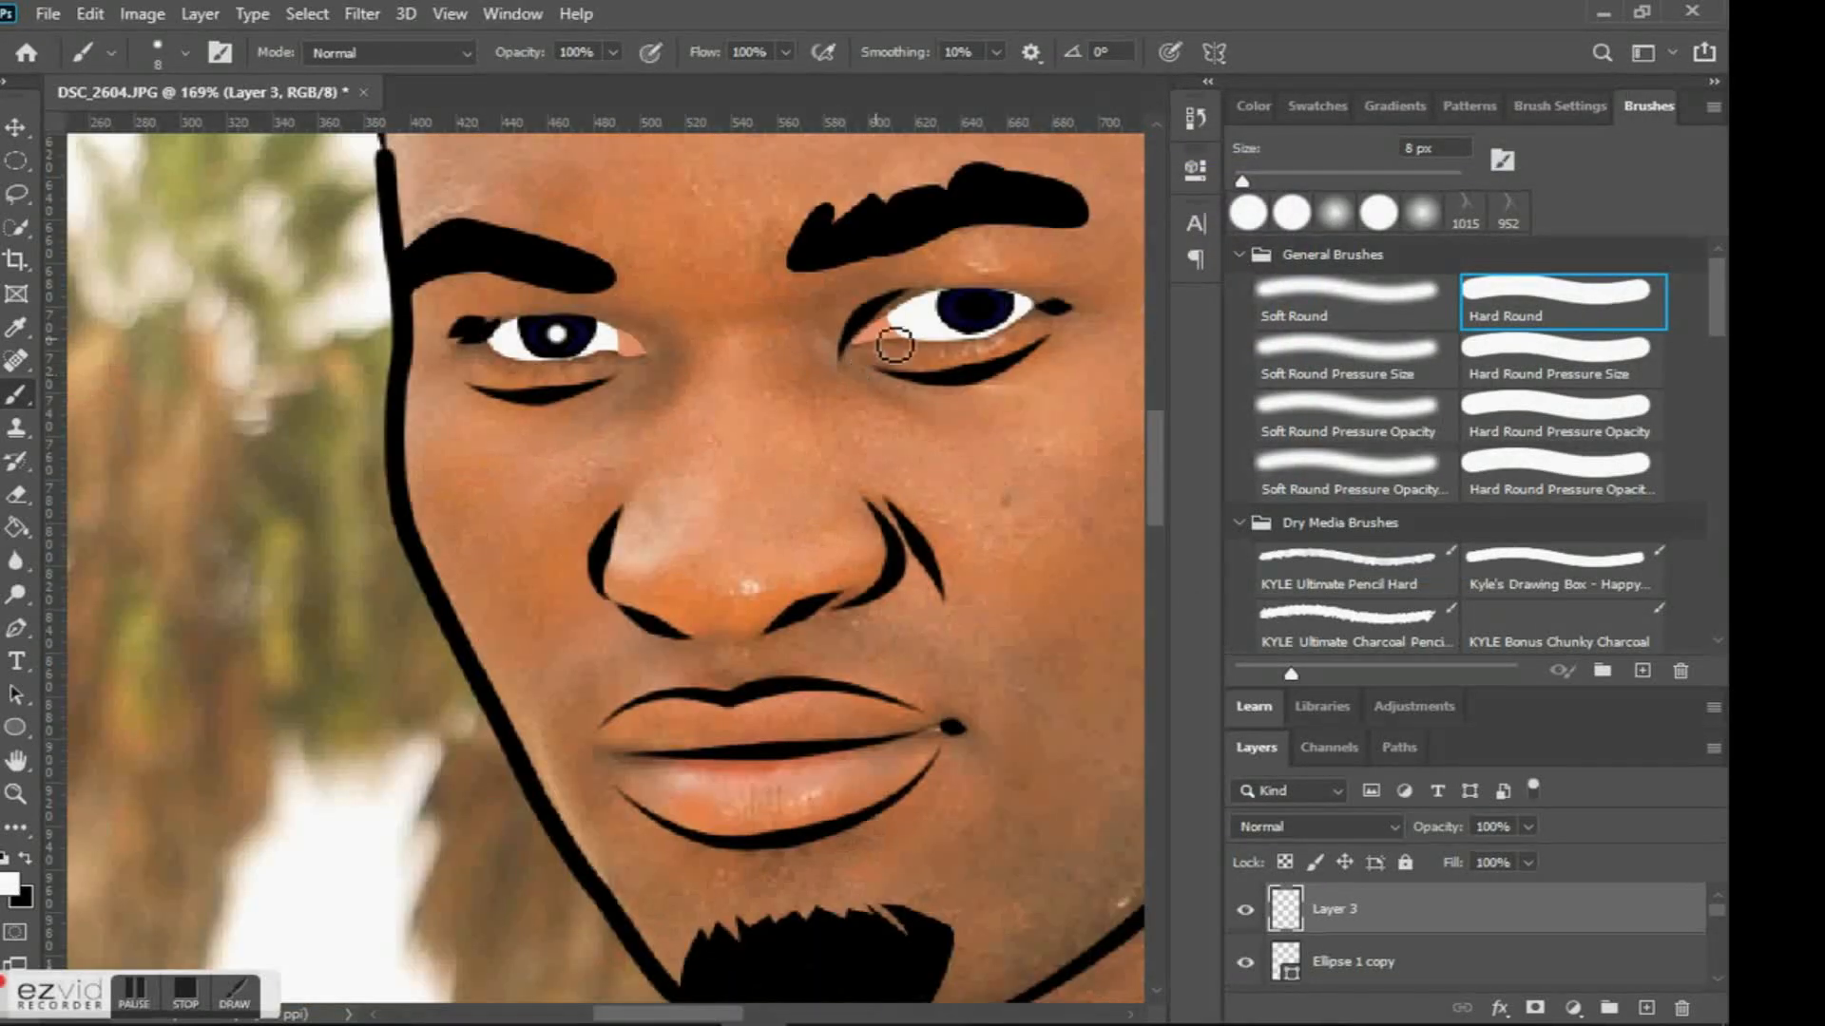
{"action": "left_click", "coordinate": [979, 306]}
Set the opacity of the white highlight layer to 95%.
{"action": "left_click_drag", "start_coordinate": [1443, 829], "coordinate": [1378, 837]}
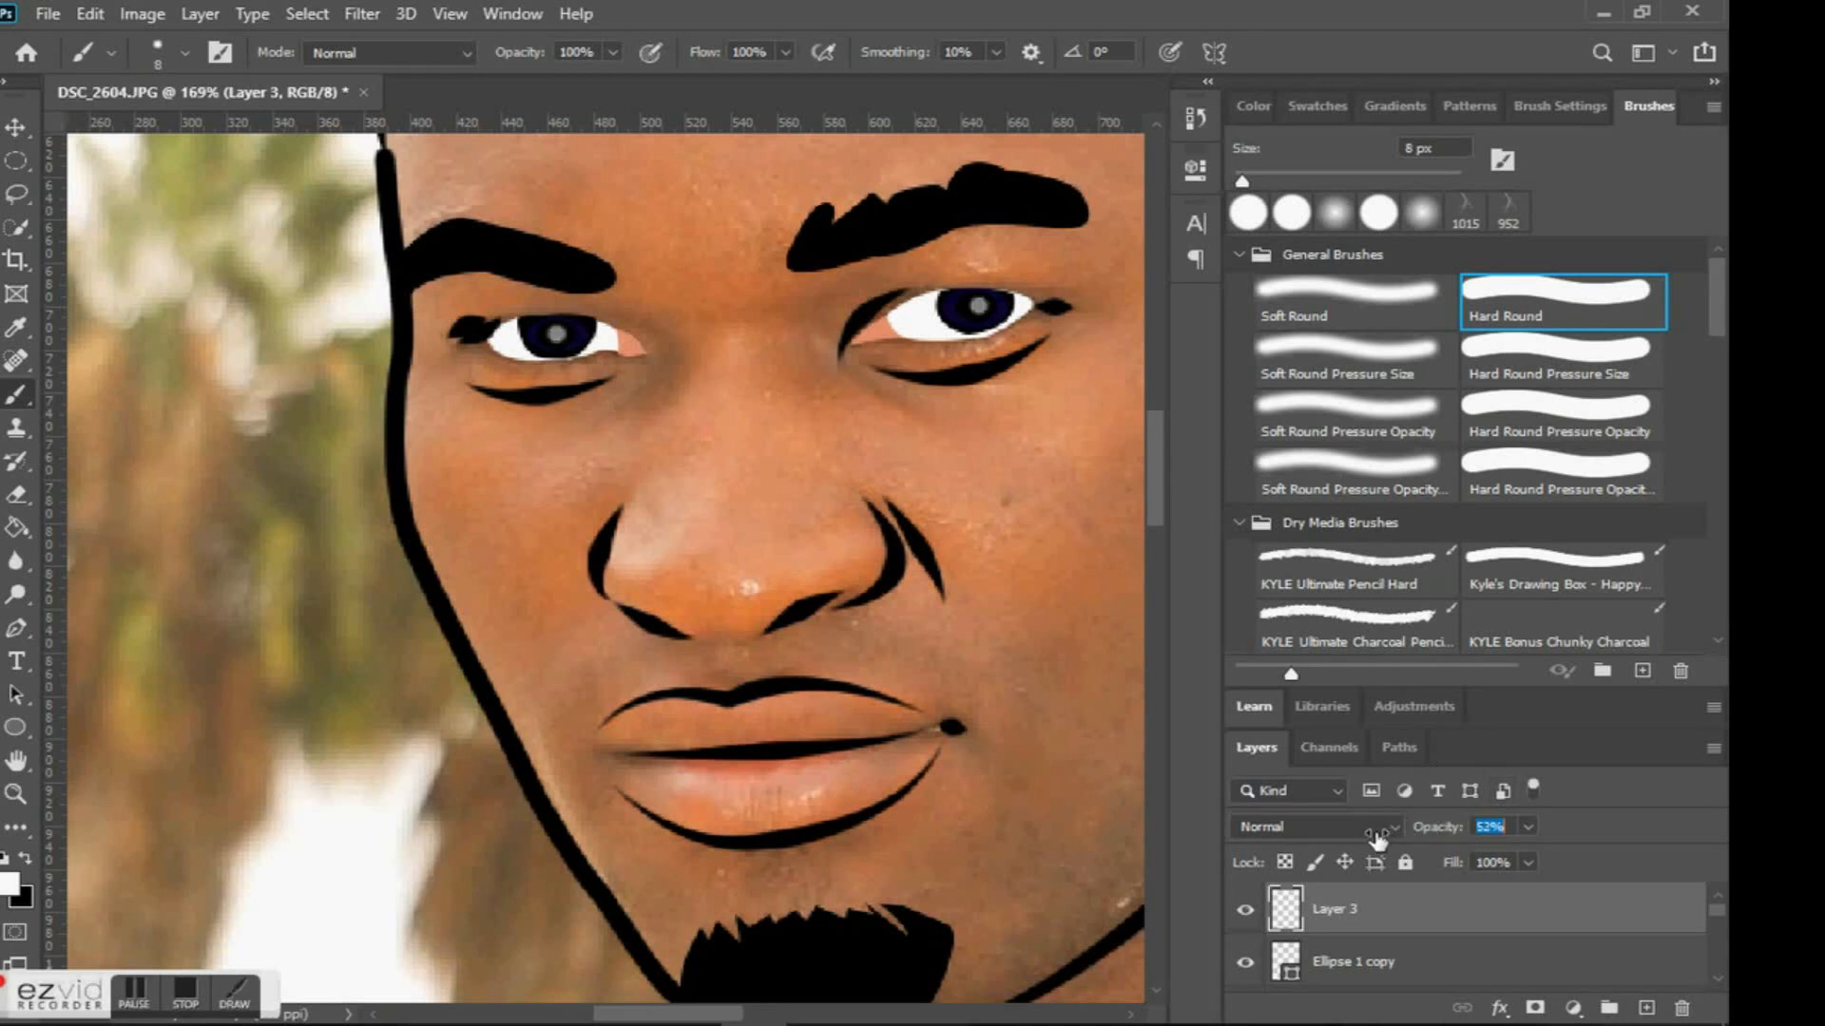
{"action": "scroll", "coordinate": [524, 659], "scroll_direction": "down", "scroll_amount": 5}
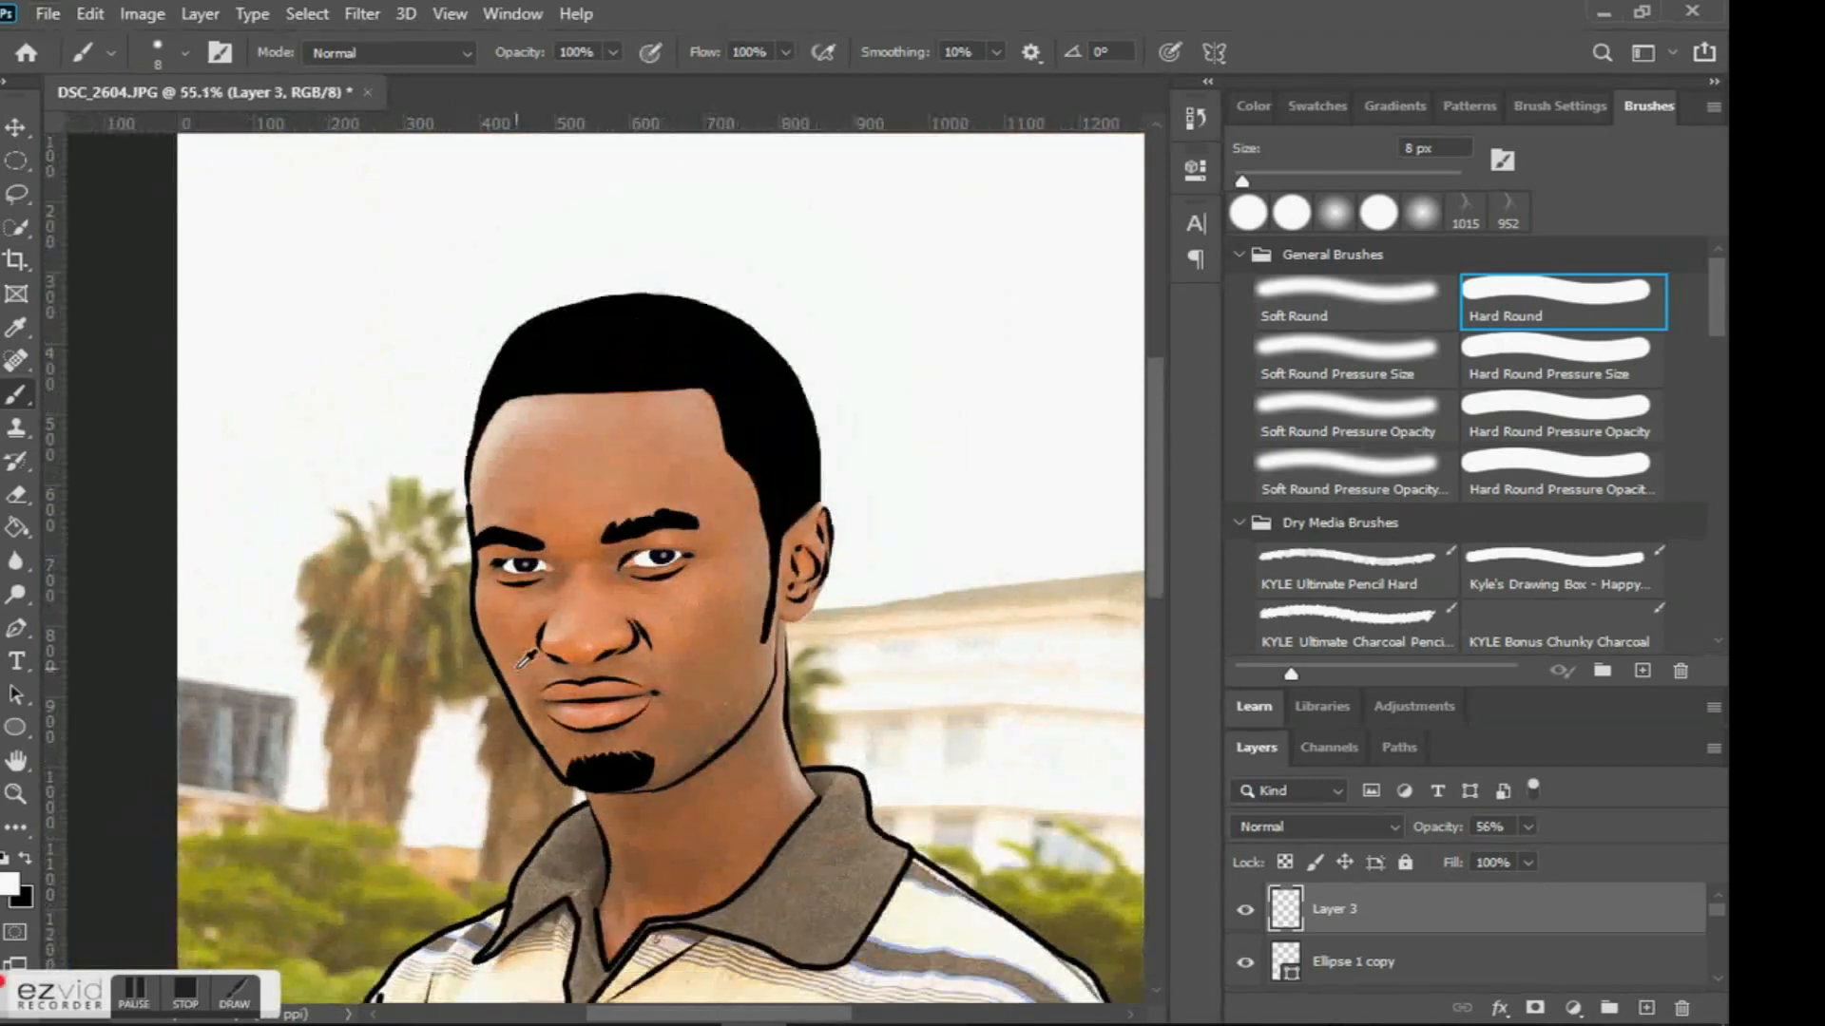
{"action": "left_click_drag", "start_coordinate": [1452, 829], "coordinate": [1495, 819]}
Reduce the brush size to 4 px and dab a smaller white highlight at the upper right of the left-hand pupil's dot.
{"action": "scroll", "coordinate": [390, 385], "scroll_direction": "up", "scroll_amount": 5}
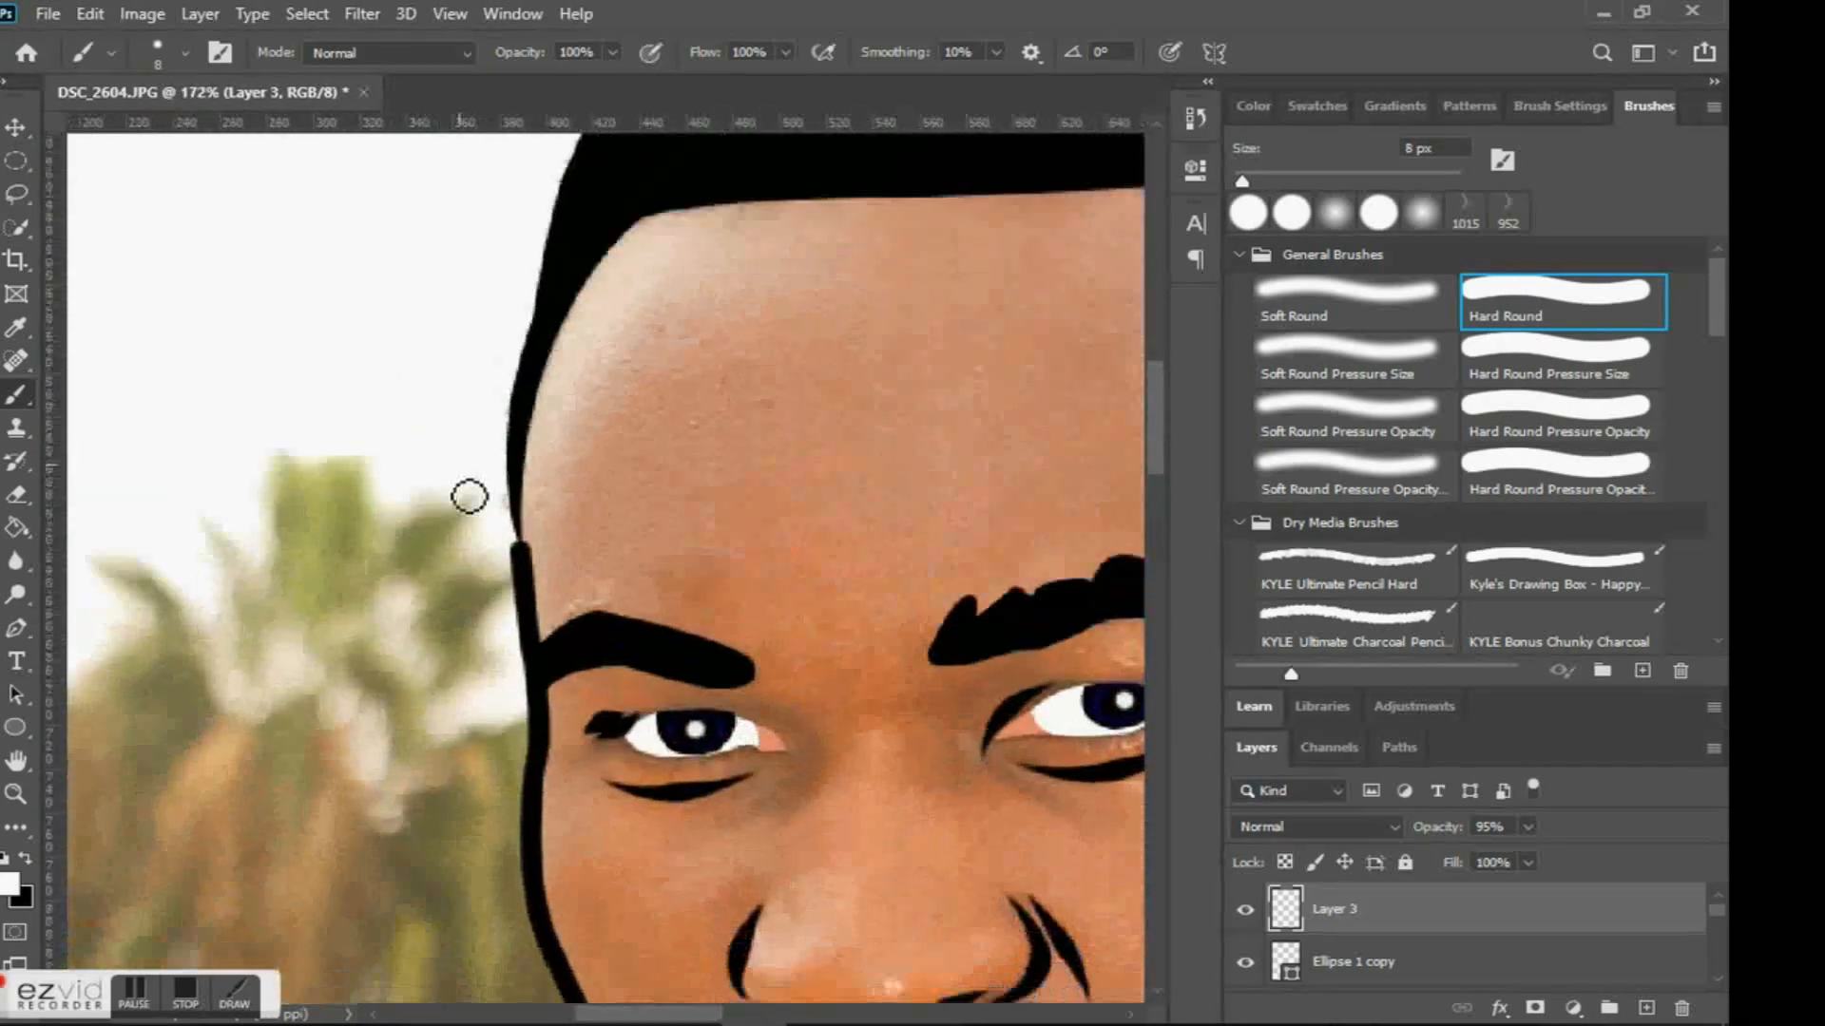
{"action": "scroll", "coordinate": [608, 567], "scroll_direction": "up", "scroll_amount": 3}
{"action": "key", "text": "bracketleft"}
{"action": "key", "text": "bracketleft"}
{"action": "key", "text": "bracketleft"}
{"action": "key", "text": "bracketleft"}
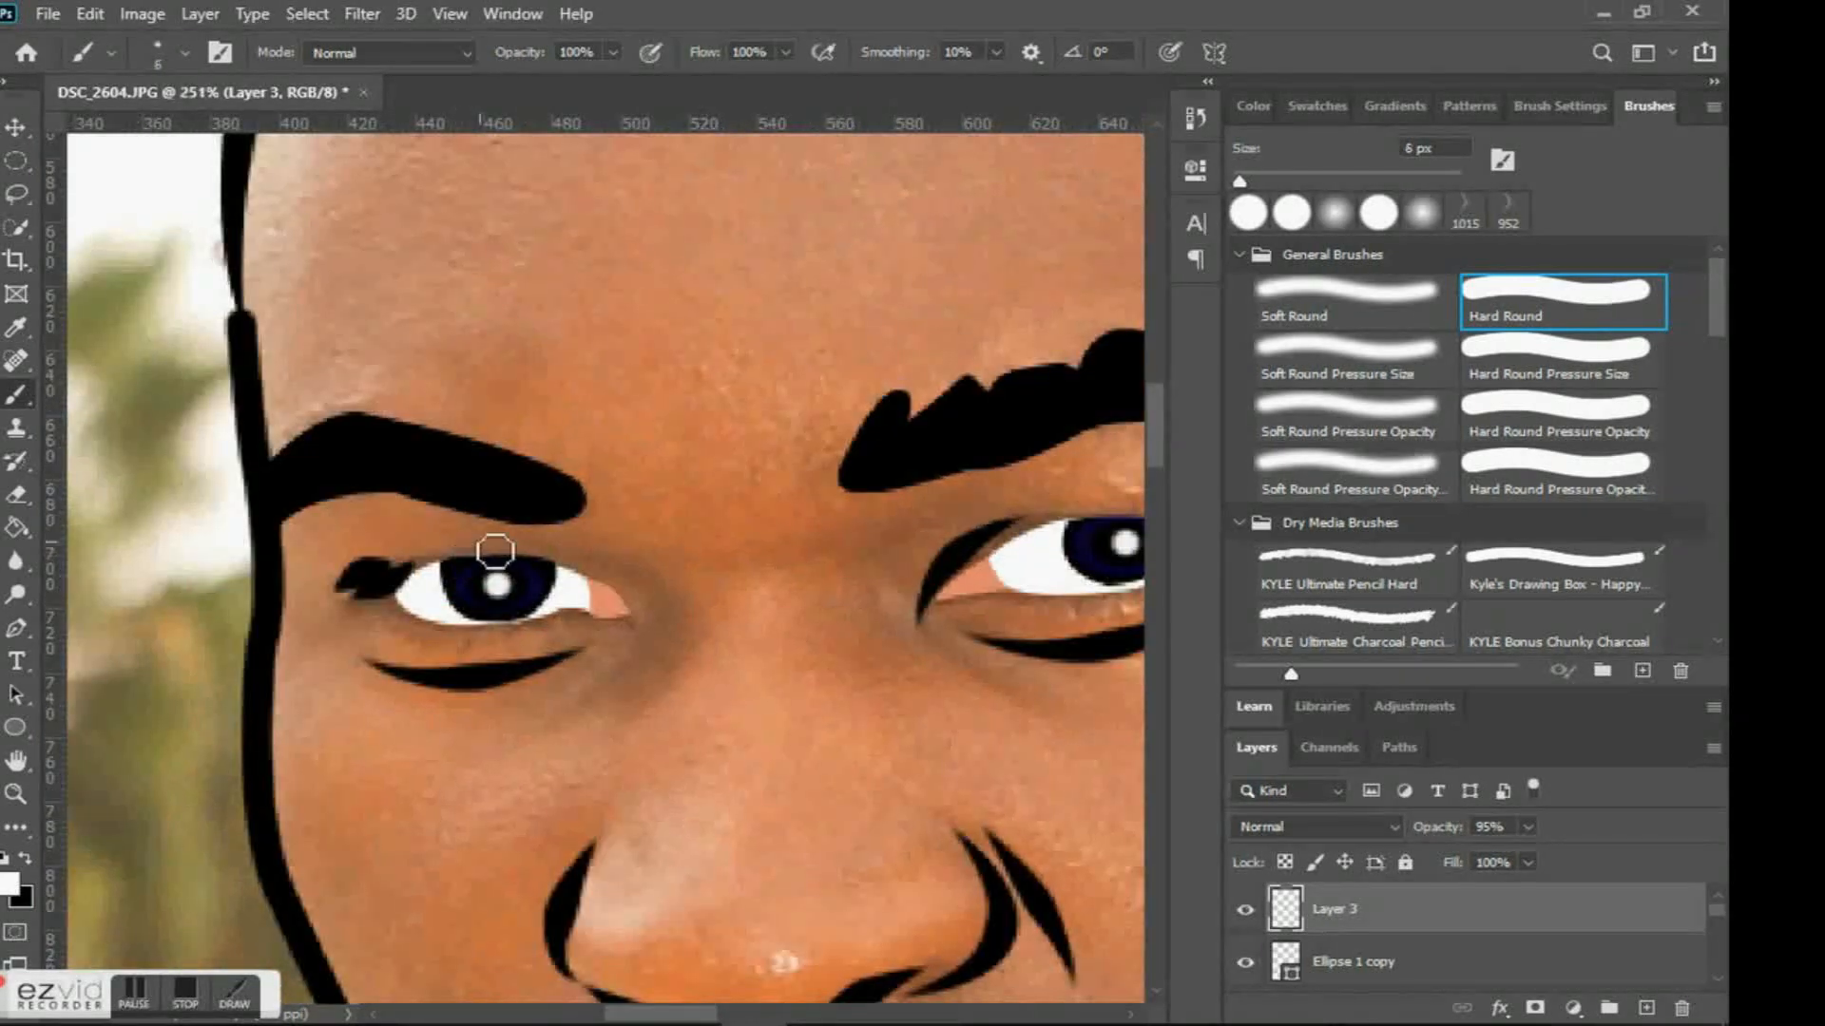
{"action": "left_click", "coordinate": [509, 573]}
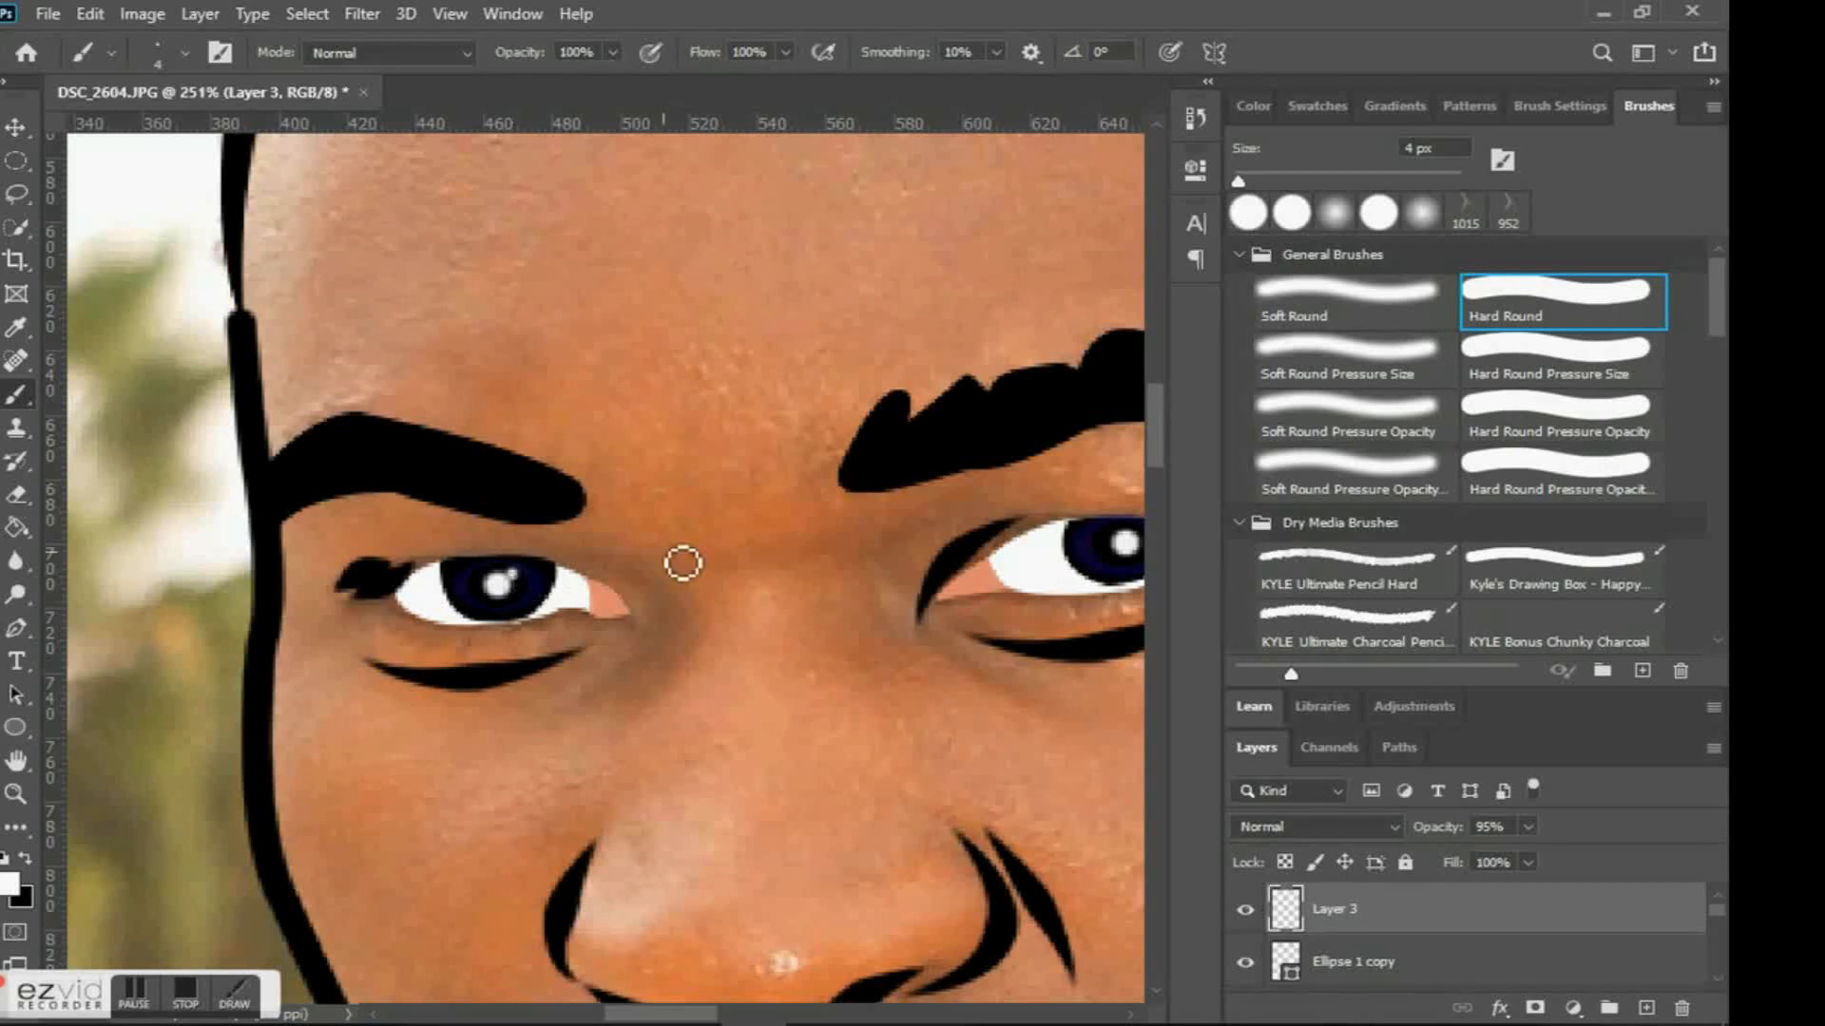
Dab a smaller white highlight at the upper right of the right-hand pupil's dot.
{"action": "scroll", "coordinate": [1113, 547], "scroll_direction": "right", "scroll_amount": 2}
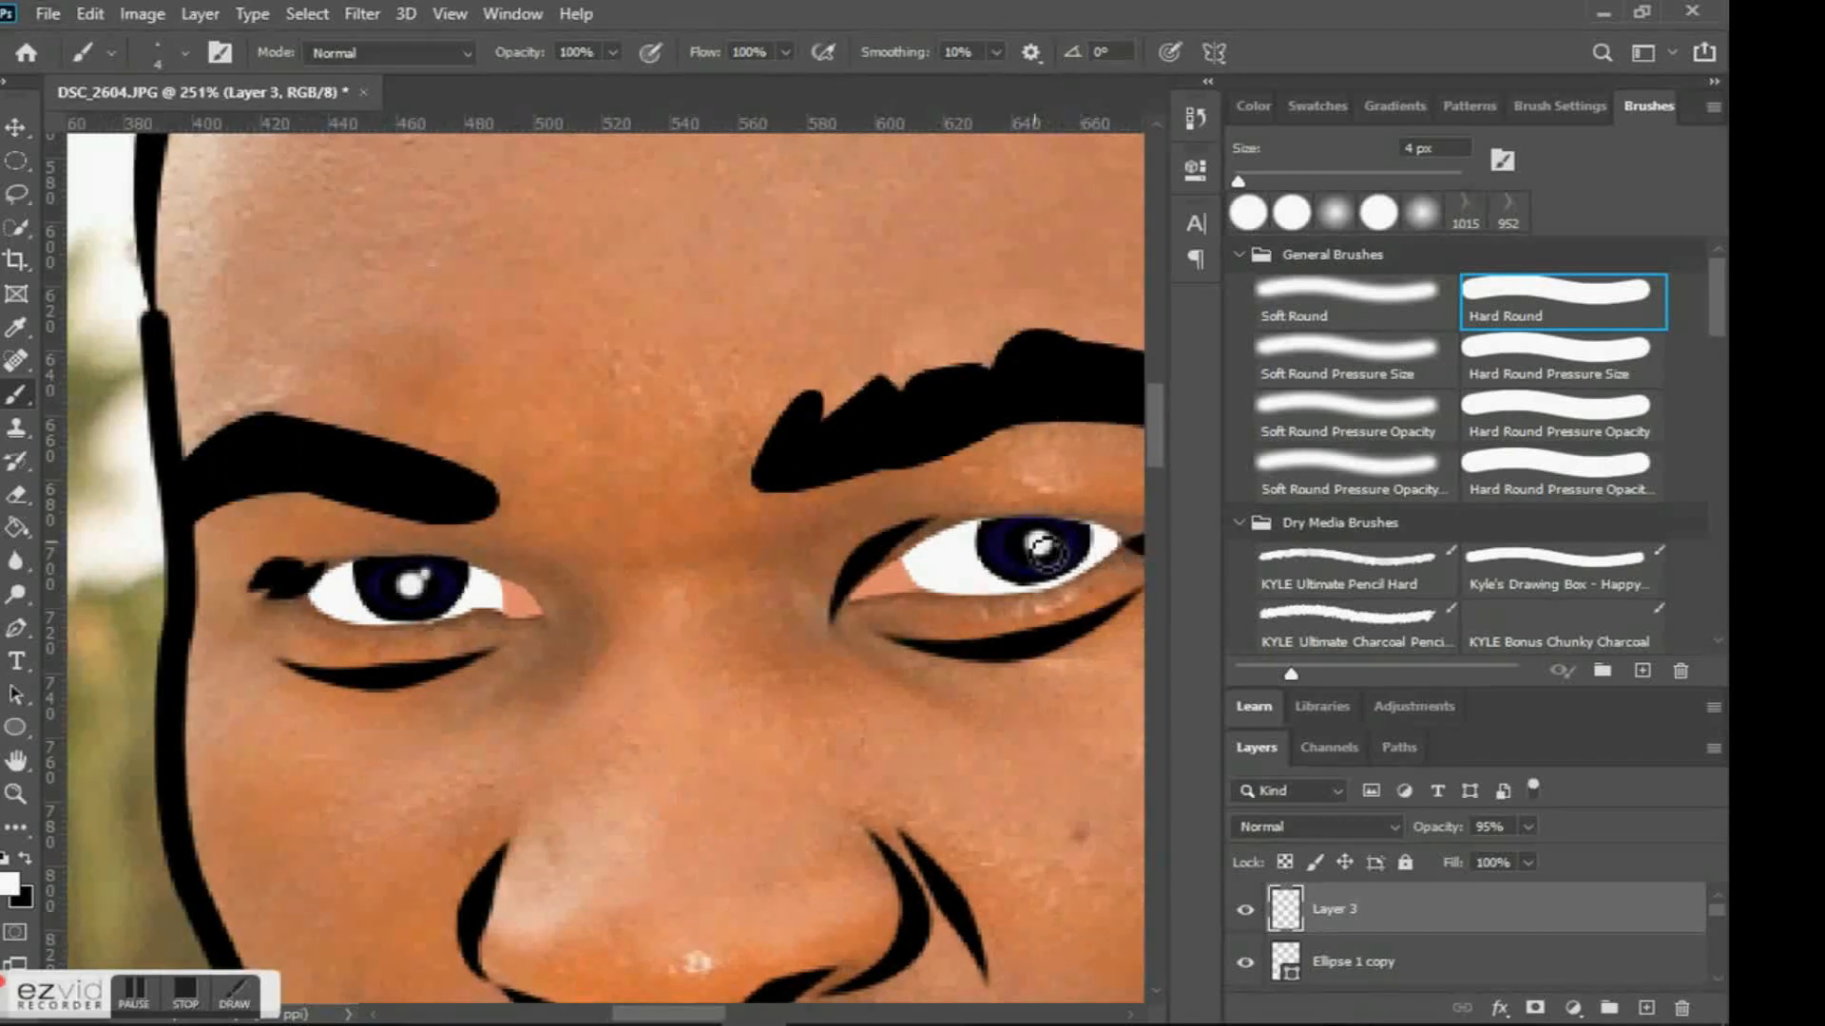
{"action": "left_click", "coordinate": [1038, 538]}
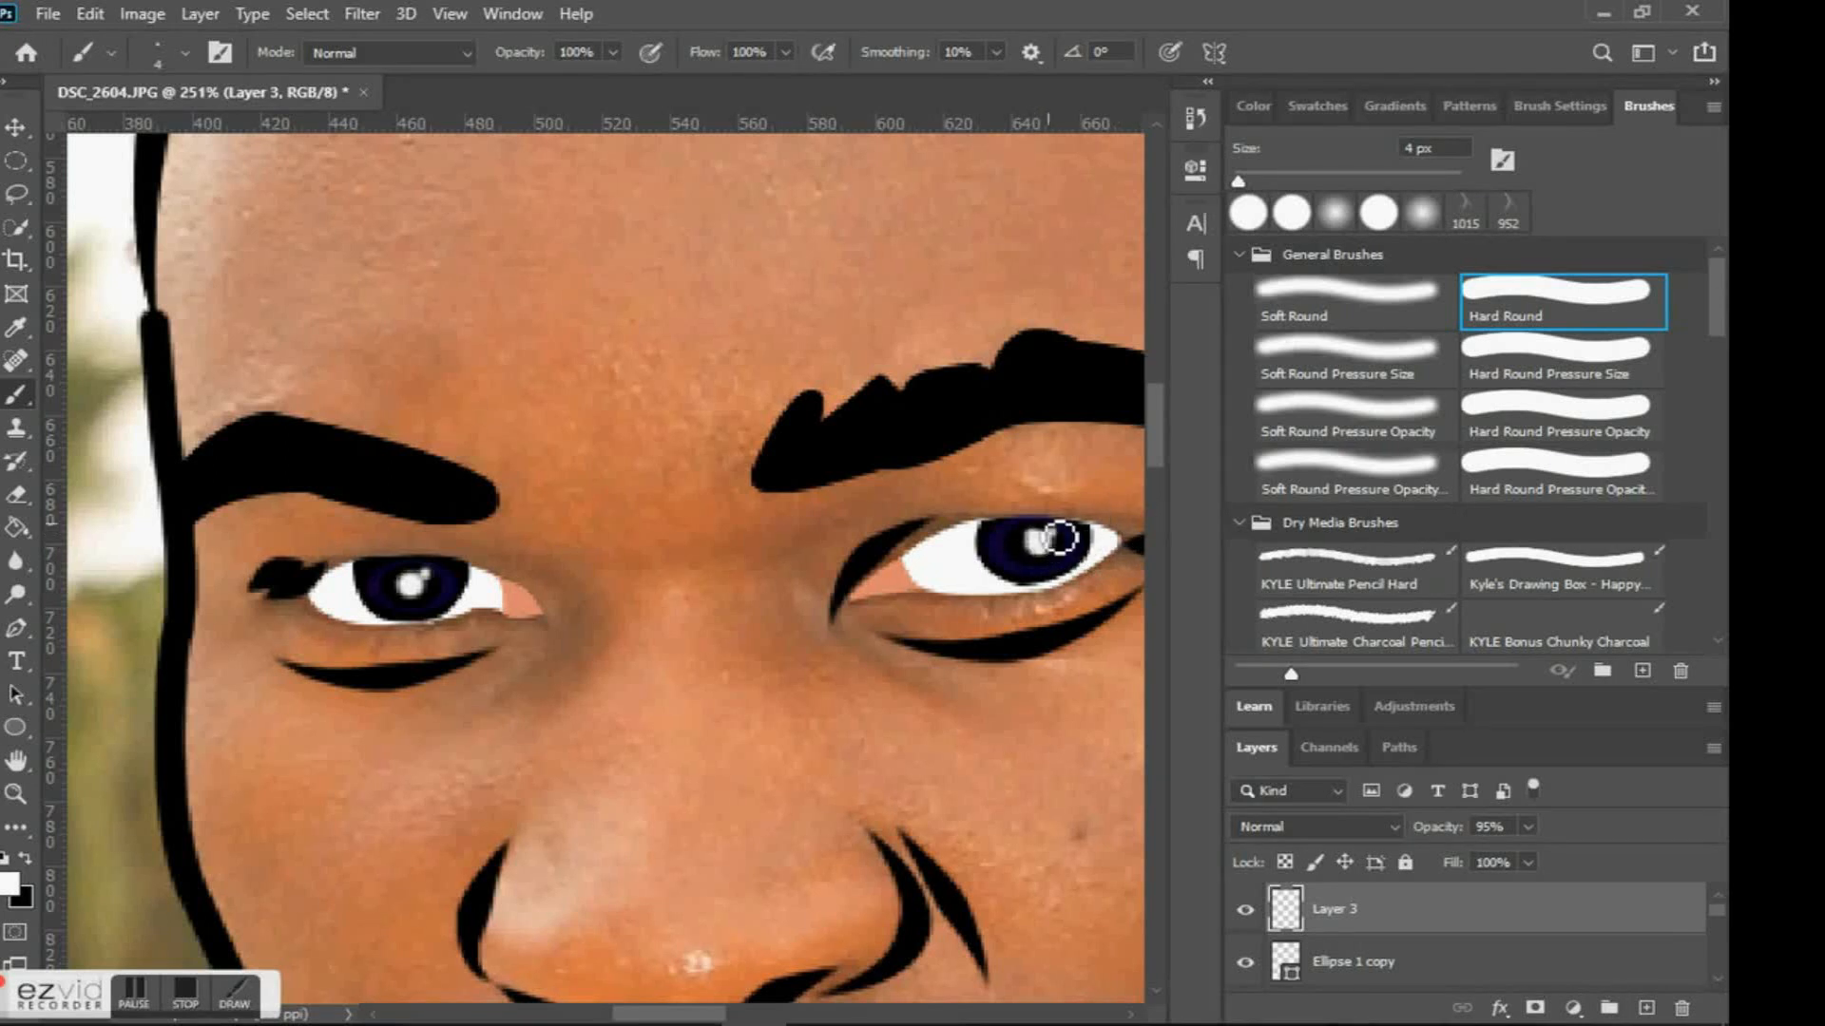
{"action": "scroll", "coordinate": [761, 646], "scroll_direction": "down", "scroll_amount": 6}
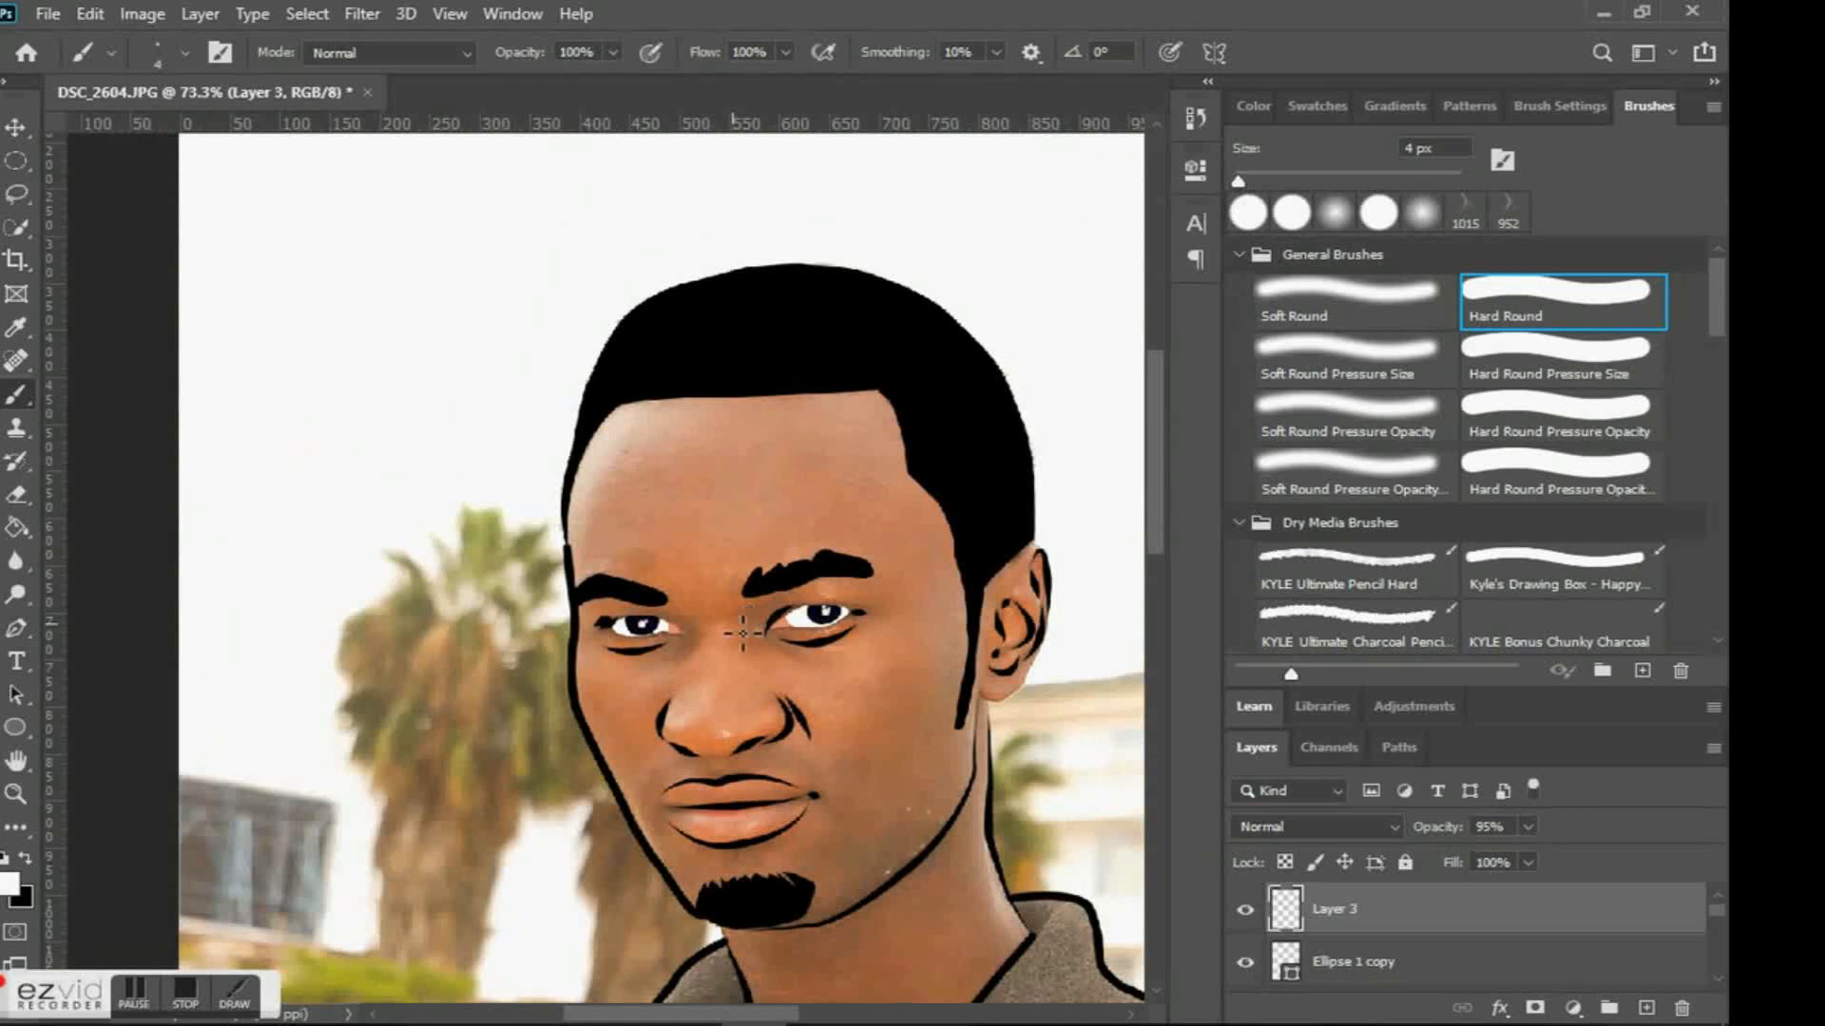
{"action": "scroll", "coordinate": [741, 617], "scroll_direction": "up", "scroll_amount": 3}
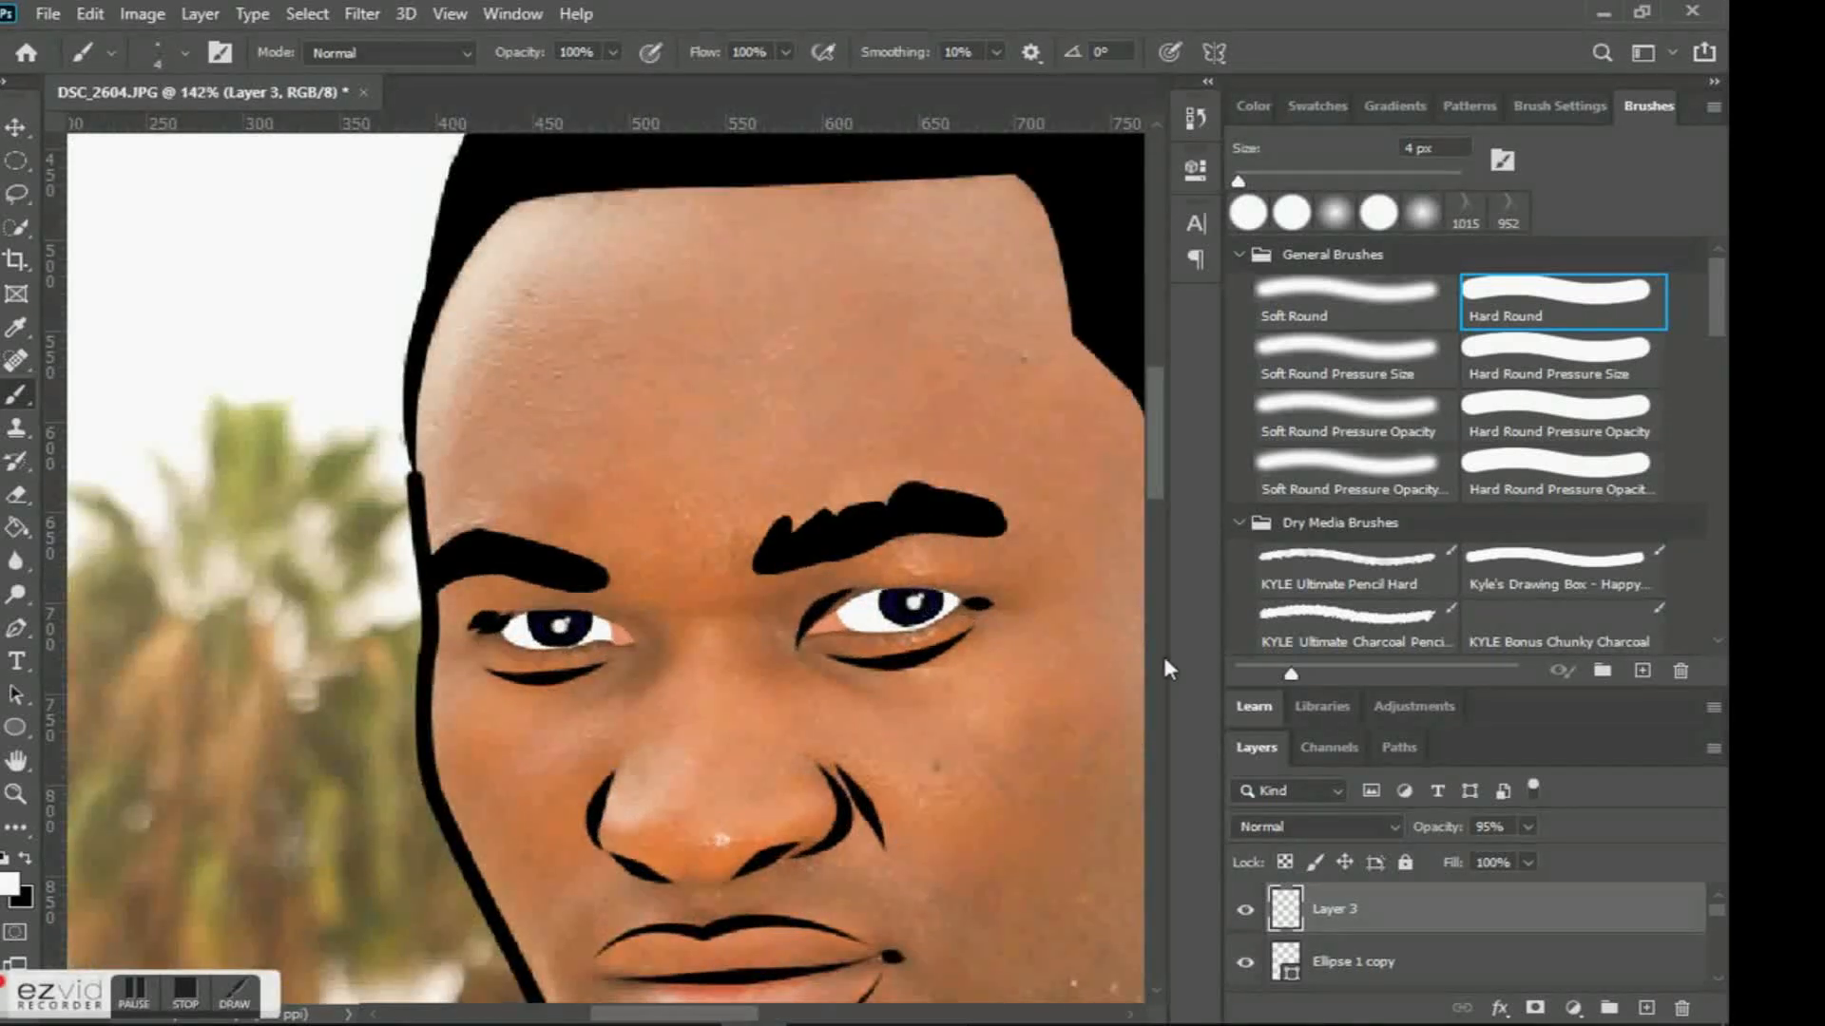
{"action": "scroll", "coordinate": [1007, 643], "scroll_direction": "down", "scroll_amount": 4}
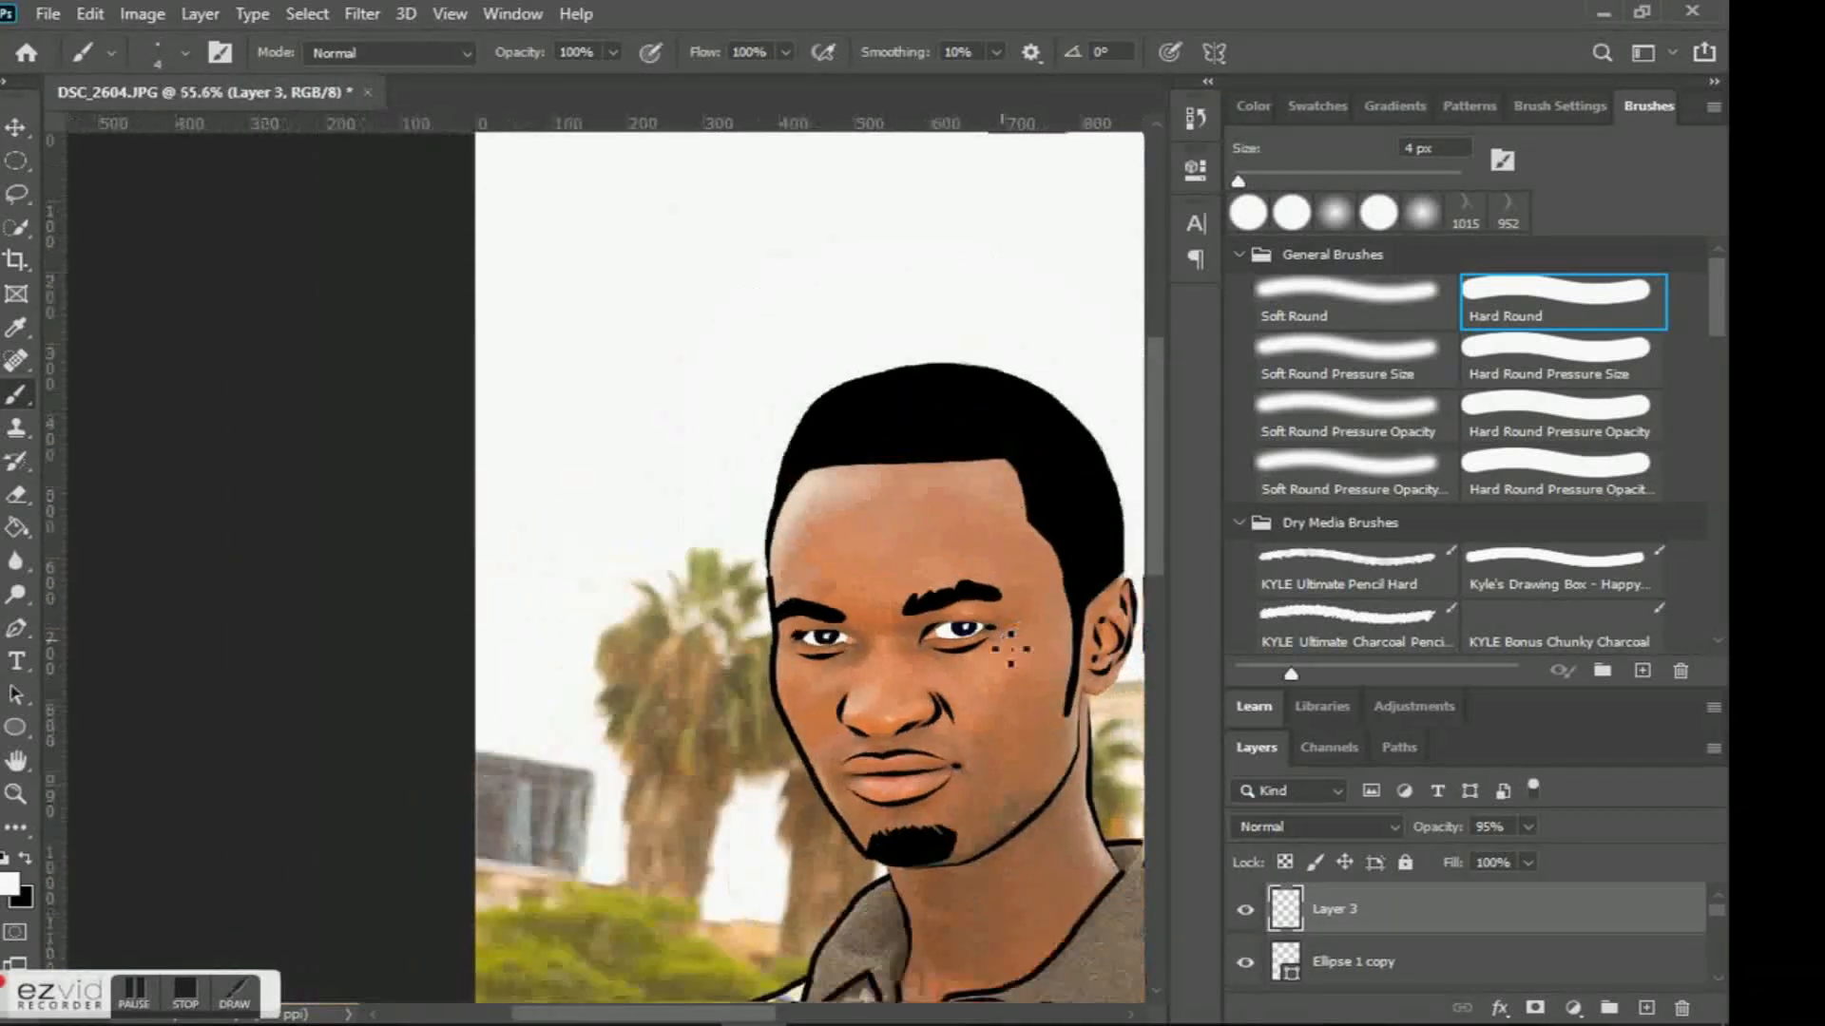
Rename the layer holding the white eye highlights as iris.
{"action": "scroll", "coordinate": [1011, 646], "scroll_direction": "down", "scroll_amount": 2}
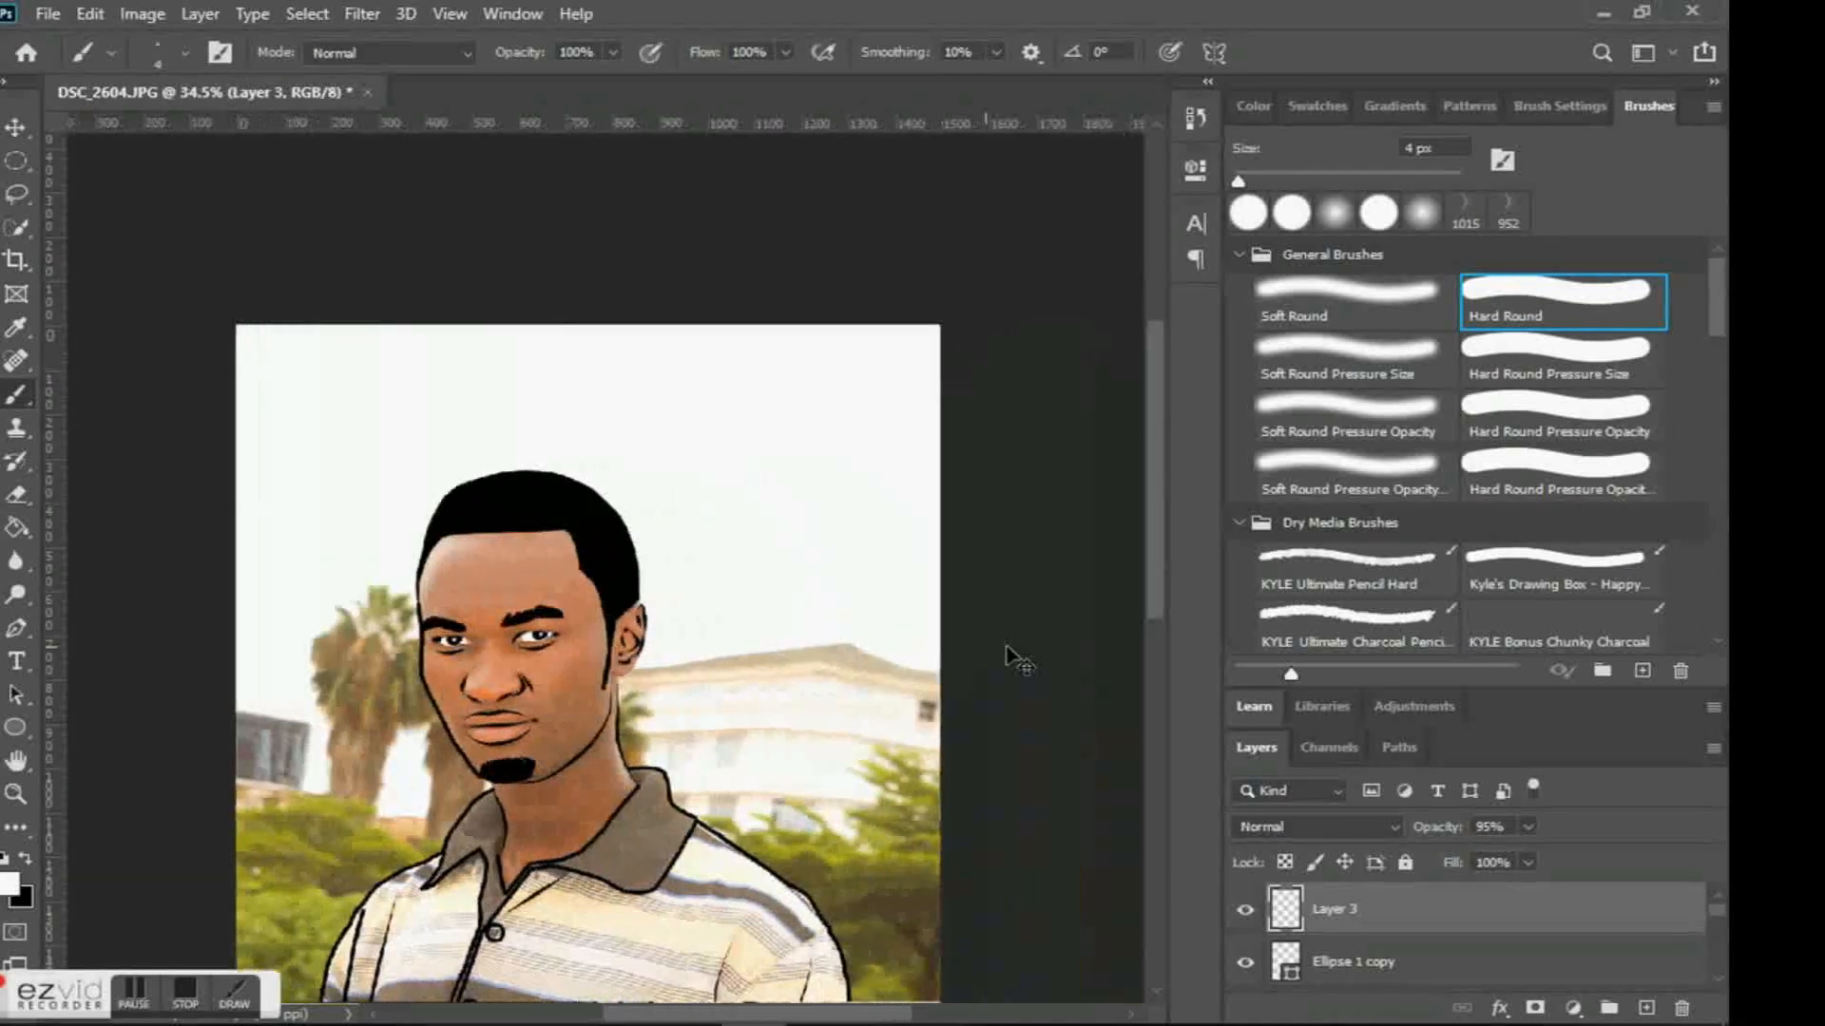
{"action": "scroll", "coordinate": [1012, 656], "scroll_direction": "down", "scroll_amount": 3}
{"action": "scroll", "coordinate": [920, 616], "scroll_direction": "down", "scroll_amount": 2}
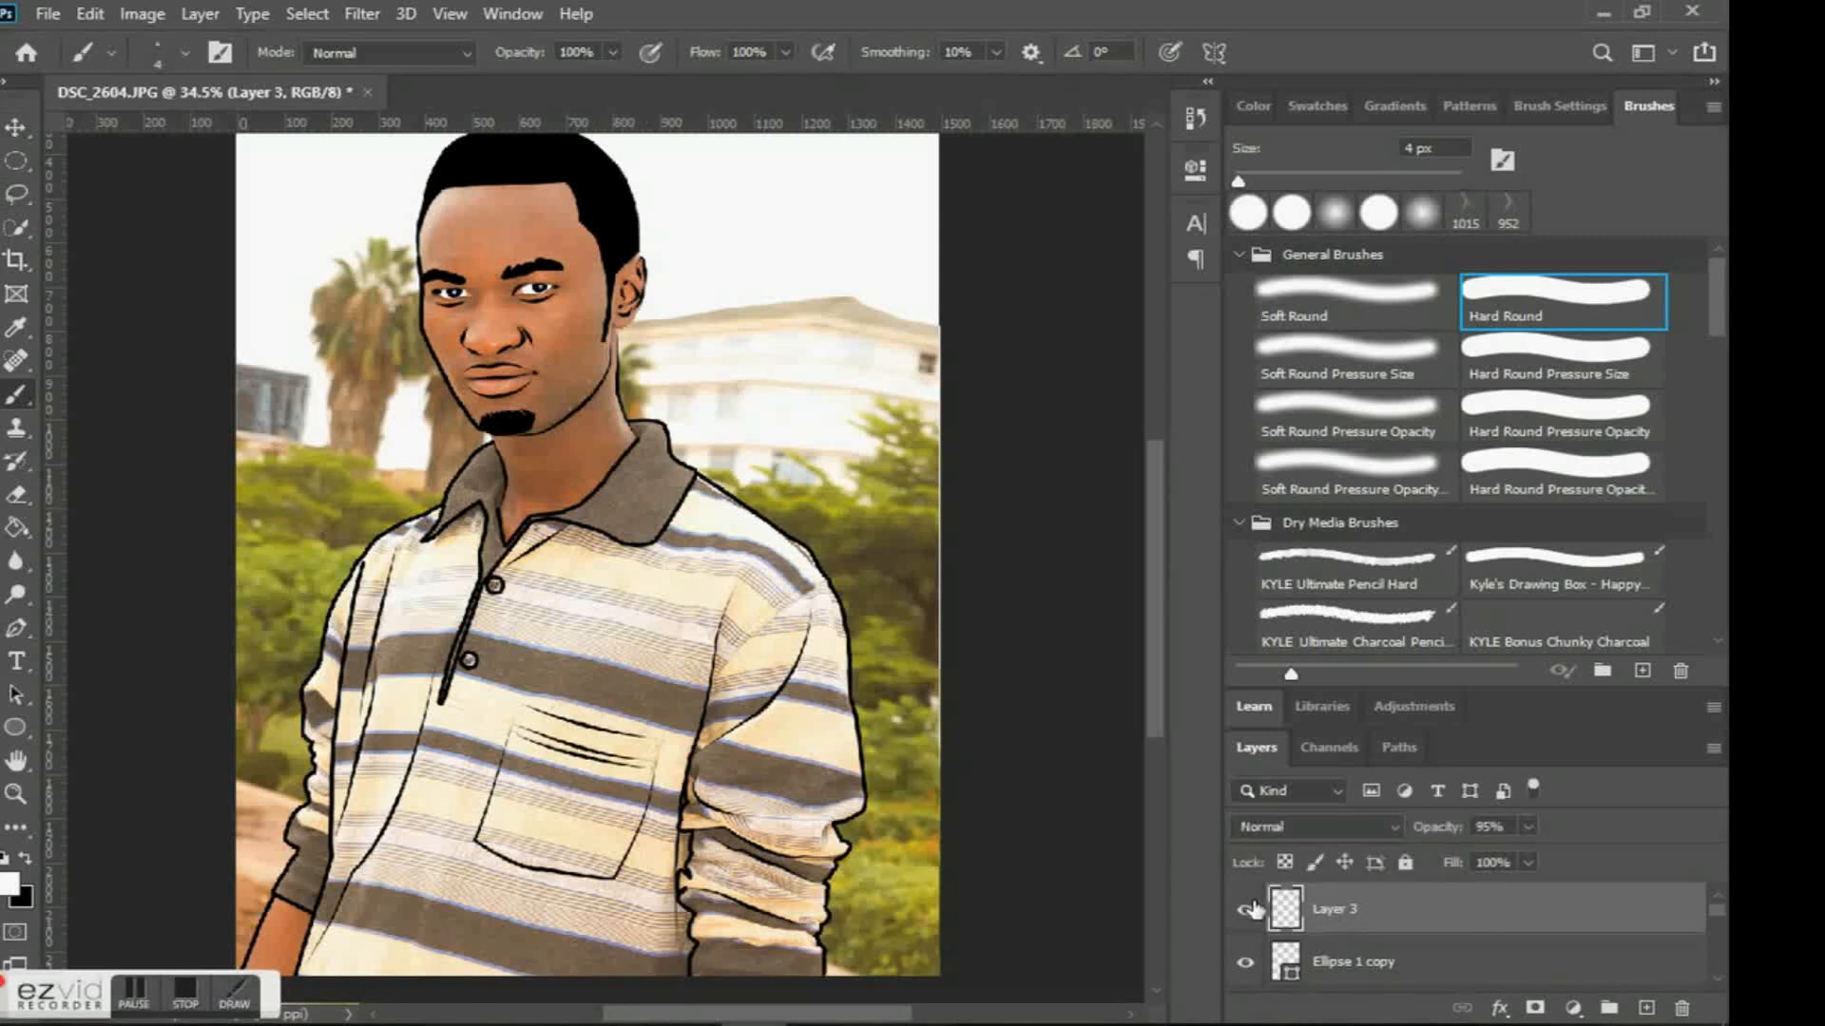
{"action": "type", "text": "iris"}
{"action": "key", "text": "Return"}
Hide the photo layer Layer 0 copy to examine the line art on the white background, and show it again.
{"action": "scroll", "coordinate": [1397, 915], "scroll_direction": "down", "scroll_amount": 3}
{"action": "scroll", "coordinate": [1397, 915], "scroll_direction": "down", "scroll_amount": 3}
{"action": "scroll", "coordinate": [1359, 924], "scroll_direction": "up", "scroll_amount": 1}
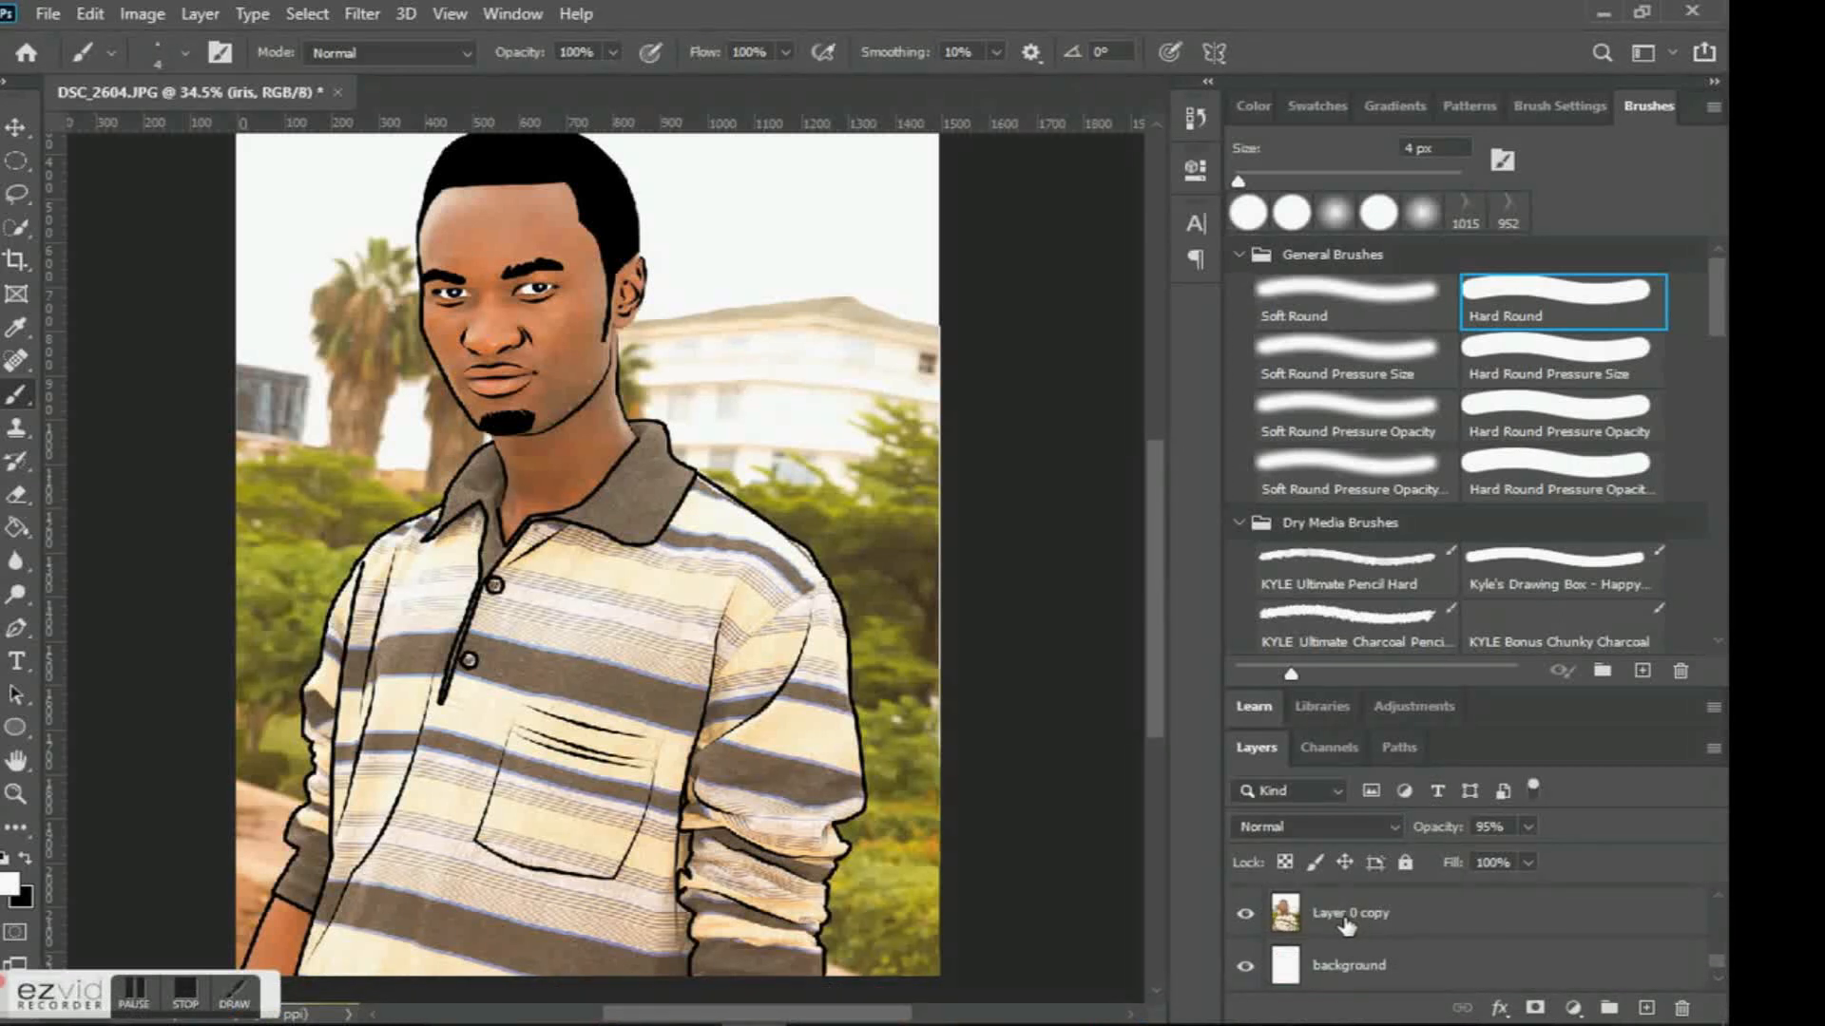
{"action": "left_click", "coordinate": [1244, 916]}
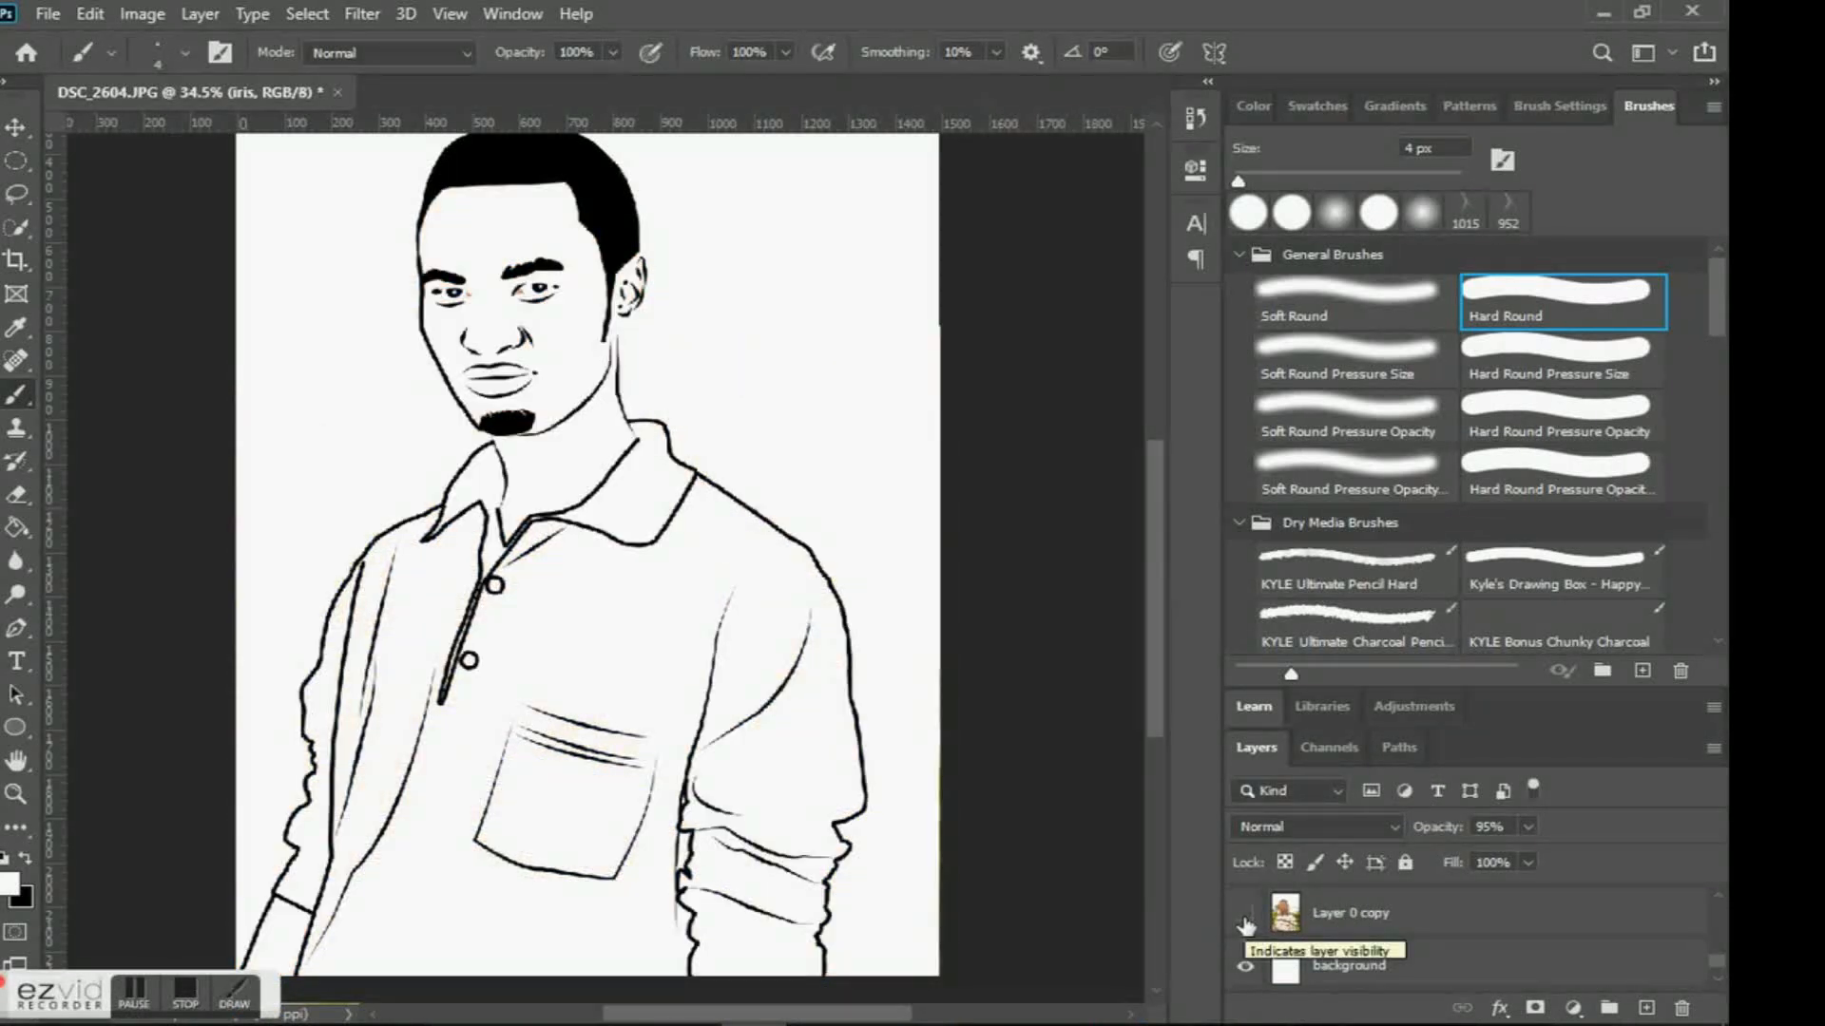
{"action": "left_click", "coordinate": [1244, 916]}
Examine the line art up close from the shirt buttons and collar up to the mouth and both eyes.
{"action": "scroll", "coordinate": [570, 647], "scroll_direction": "up", "scroll_amount": 5}
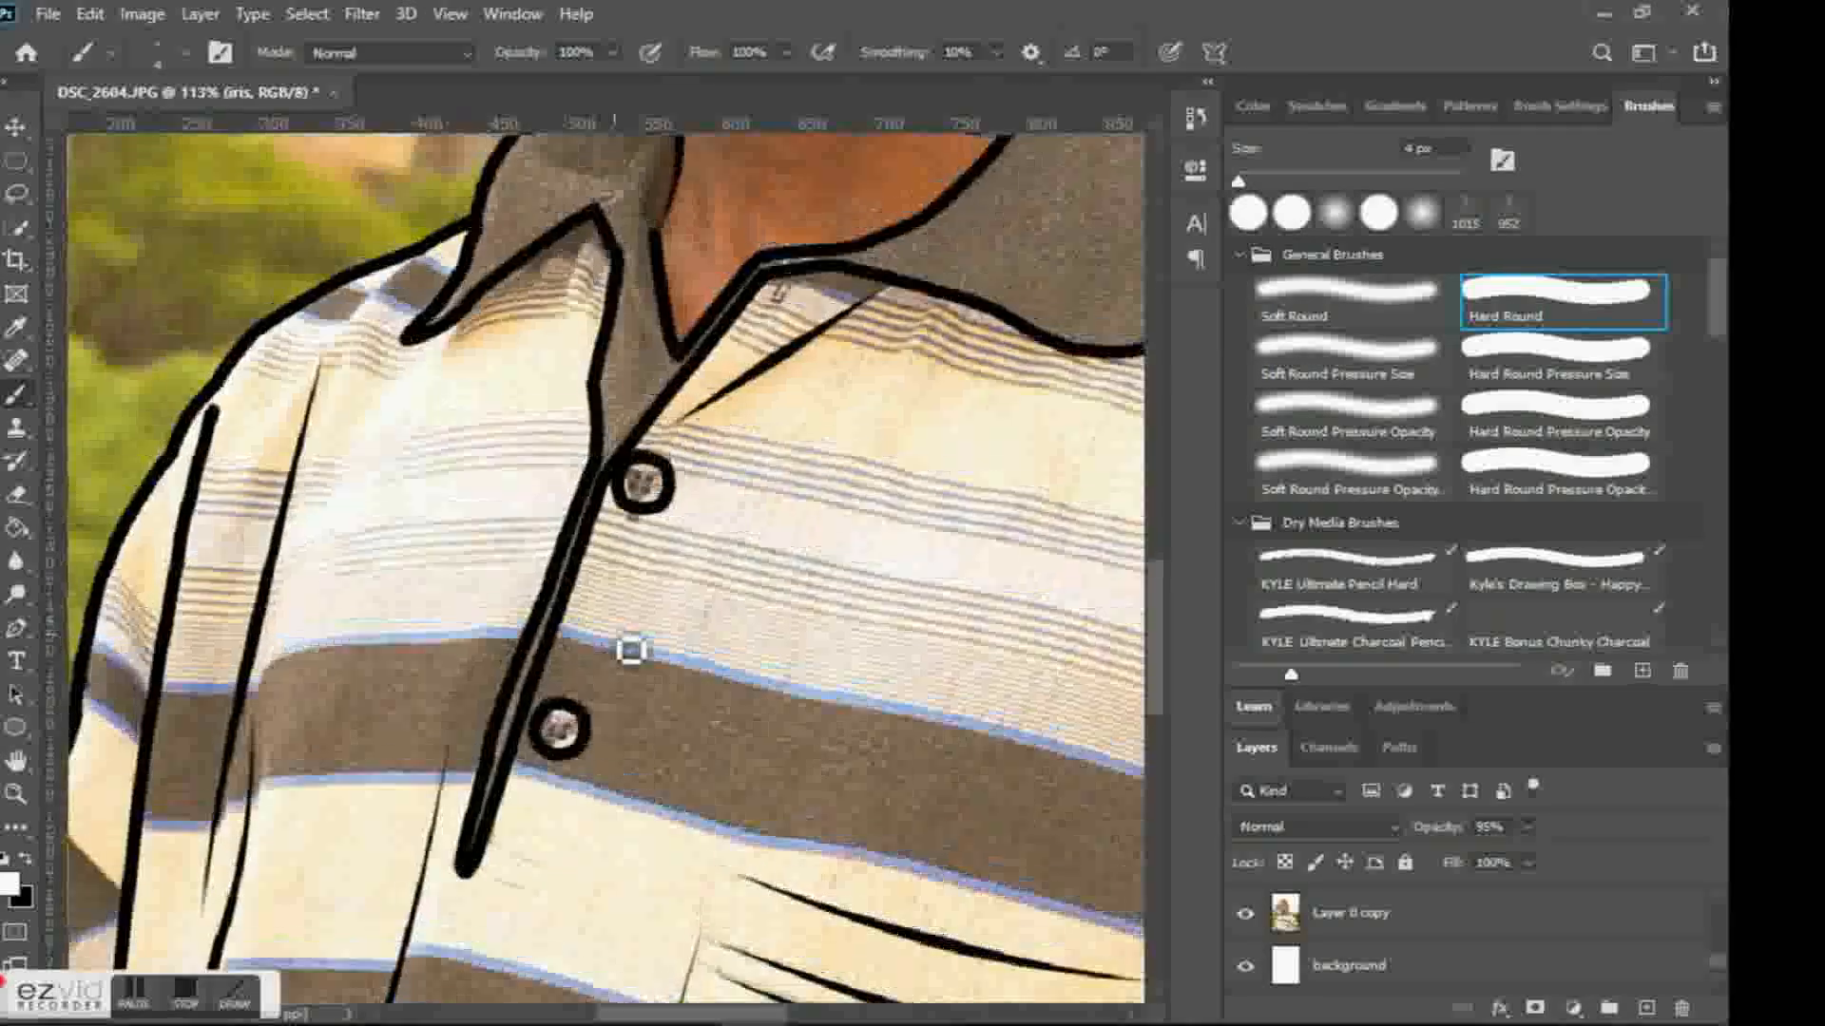
{"action": "scroll", "coordinate": [842, 763], "scroll_direction": "up", "scroll_amount": 5}
{"action": "scroll", "coordinate": [842, 763], "scroll_direction": "left", "scroll_amount": 1}
{"action": "scroll", "coordinate": [985, 719], "scroll_direction": "right", "scroll_amount": 3}
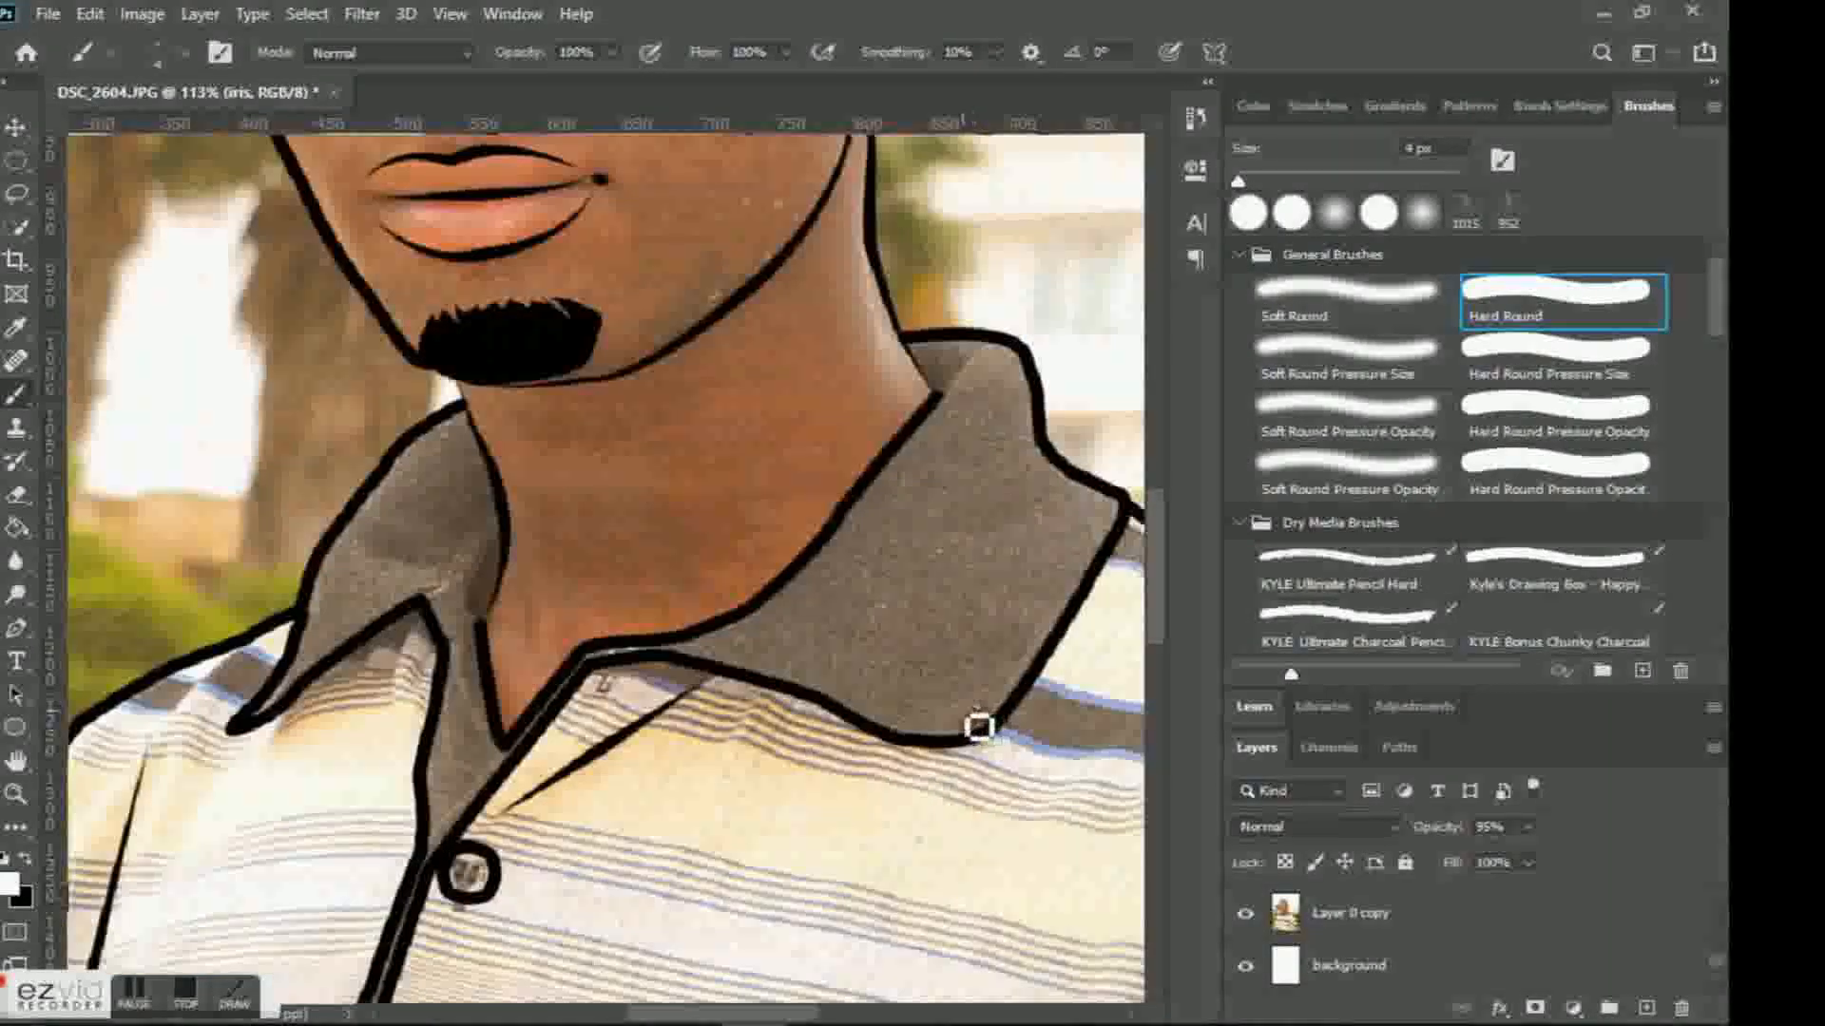
{"action": "scroll", "coordinate": [971, 713], "scroll_direction": "up", "scroll_amount": 4}
{"action": "scroll", "coordinate": [757, 712], "scroll_direction": "down", "scroll_amount": 4}
{"action": "scroll", "coordinate": [766, 684], "scroll_direction": "up", "scroll_amount": 5}
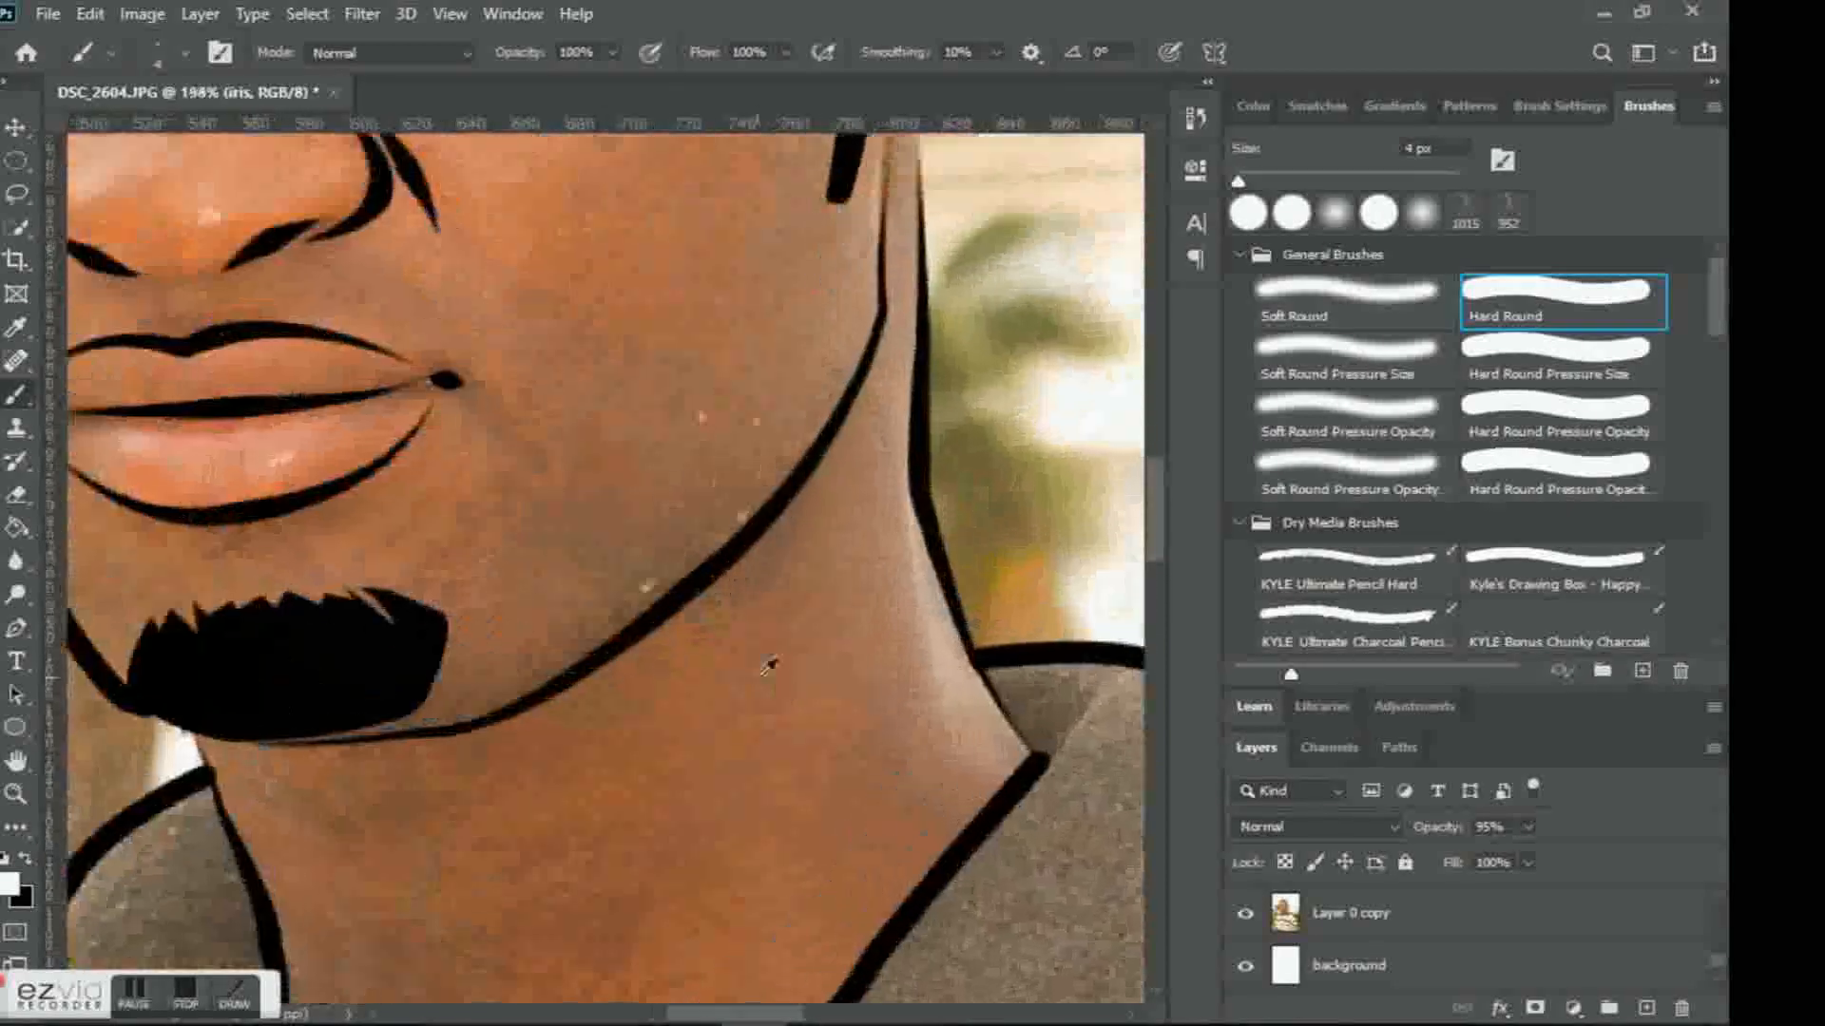
{"action": "scroll", "coordinate": [766, 680], "scroll_direction": "down", "scroll_amount": 2}
{"action": "scroll", "coordinate": [526, 559], "scroll_direction": "up", "scroll_amount": 4}
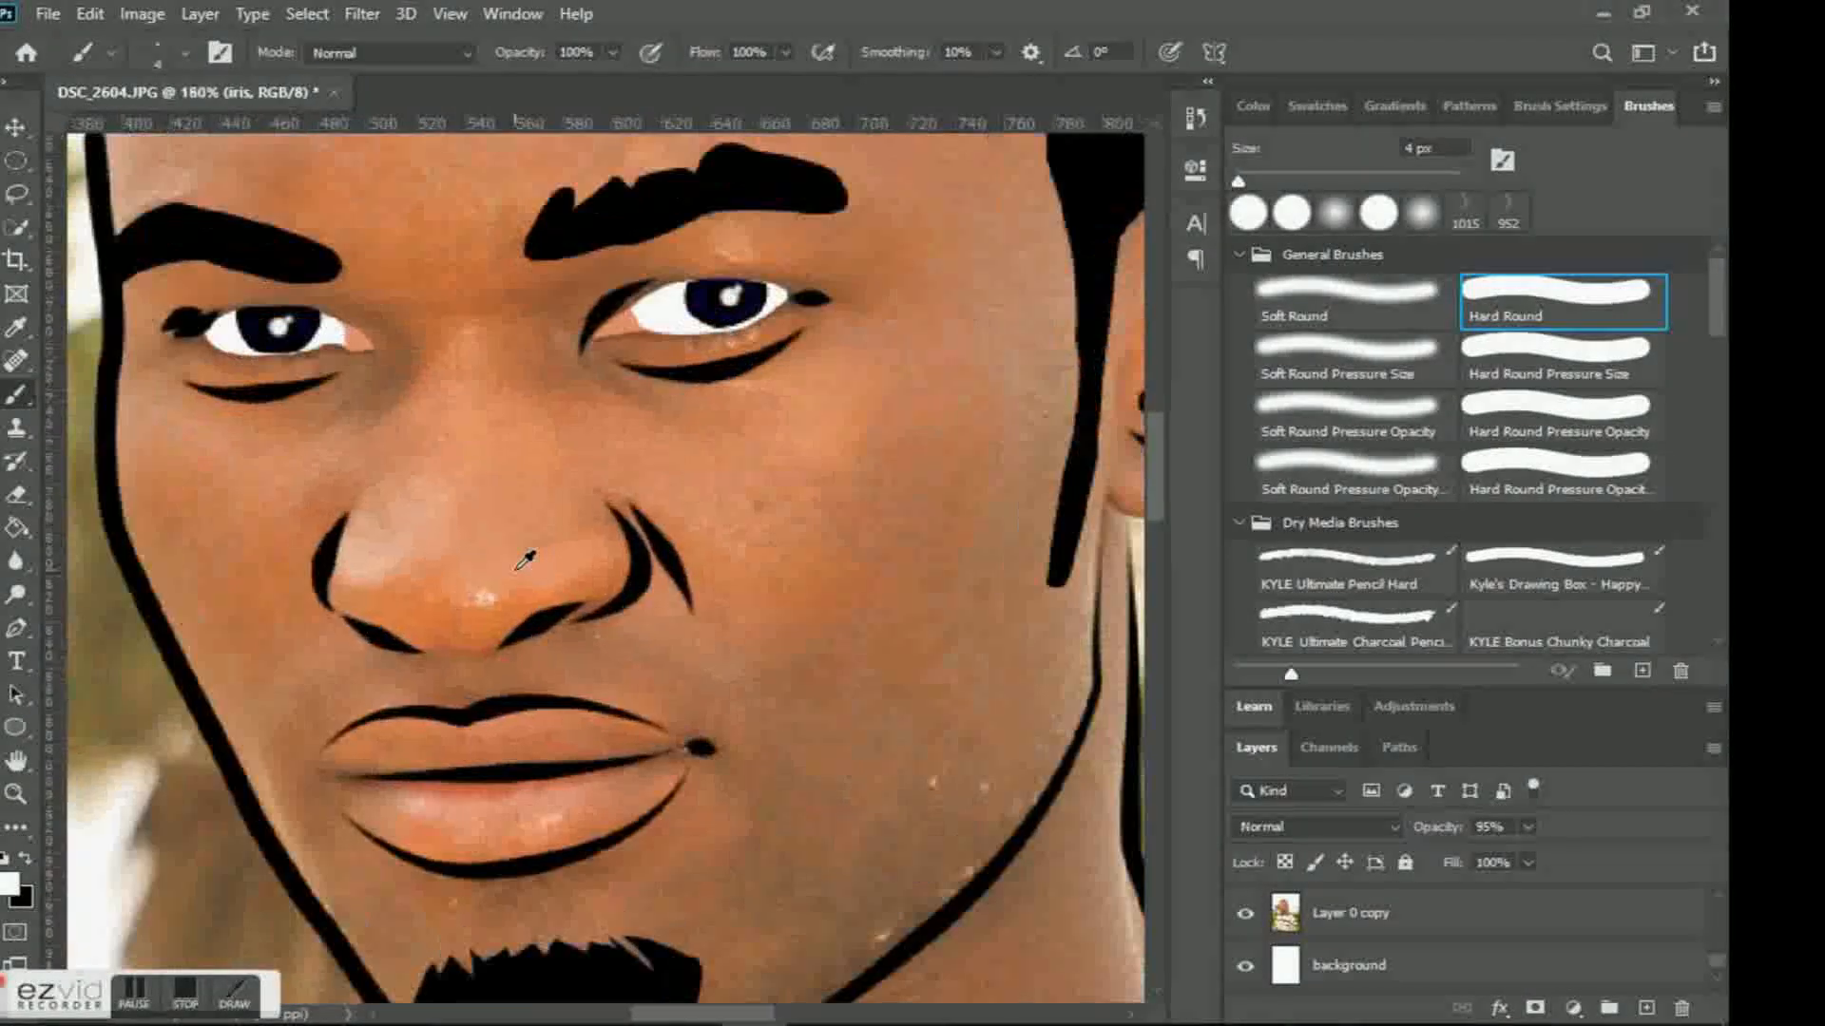
{"action": "scroll", "coordinate": [526, 559], "scroll_direction": "up", "scroll_amount": 2}
{"action": "scroll", "coordinate": [606, 643], "scroll_direction": "up", "scroll_amount": 5}
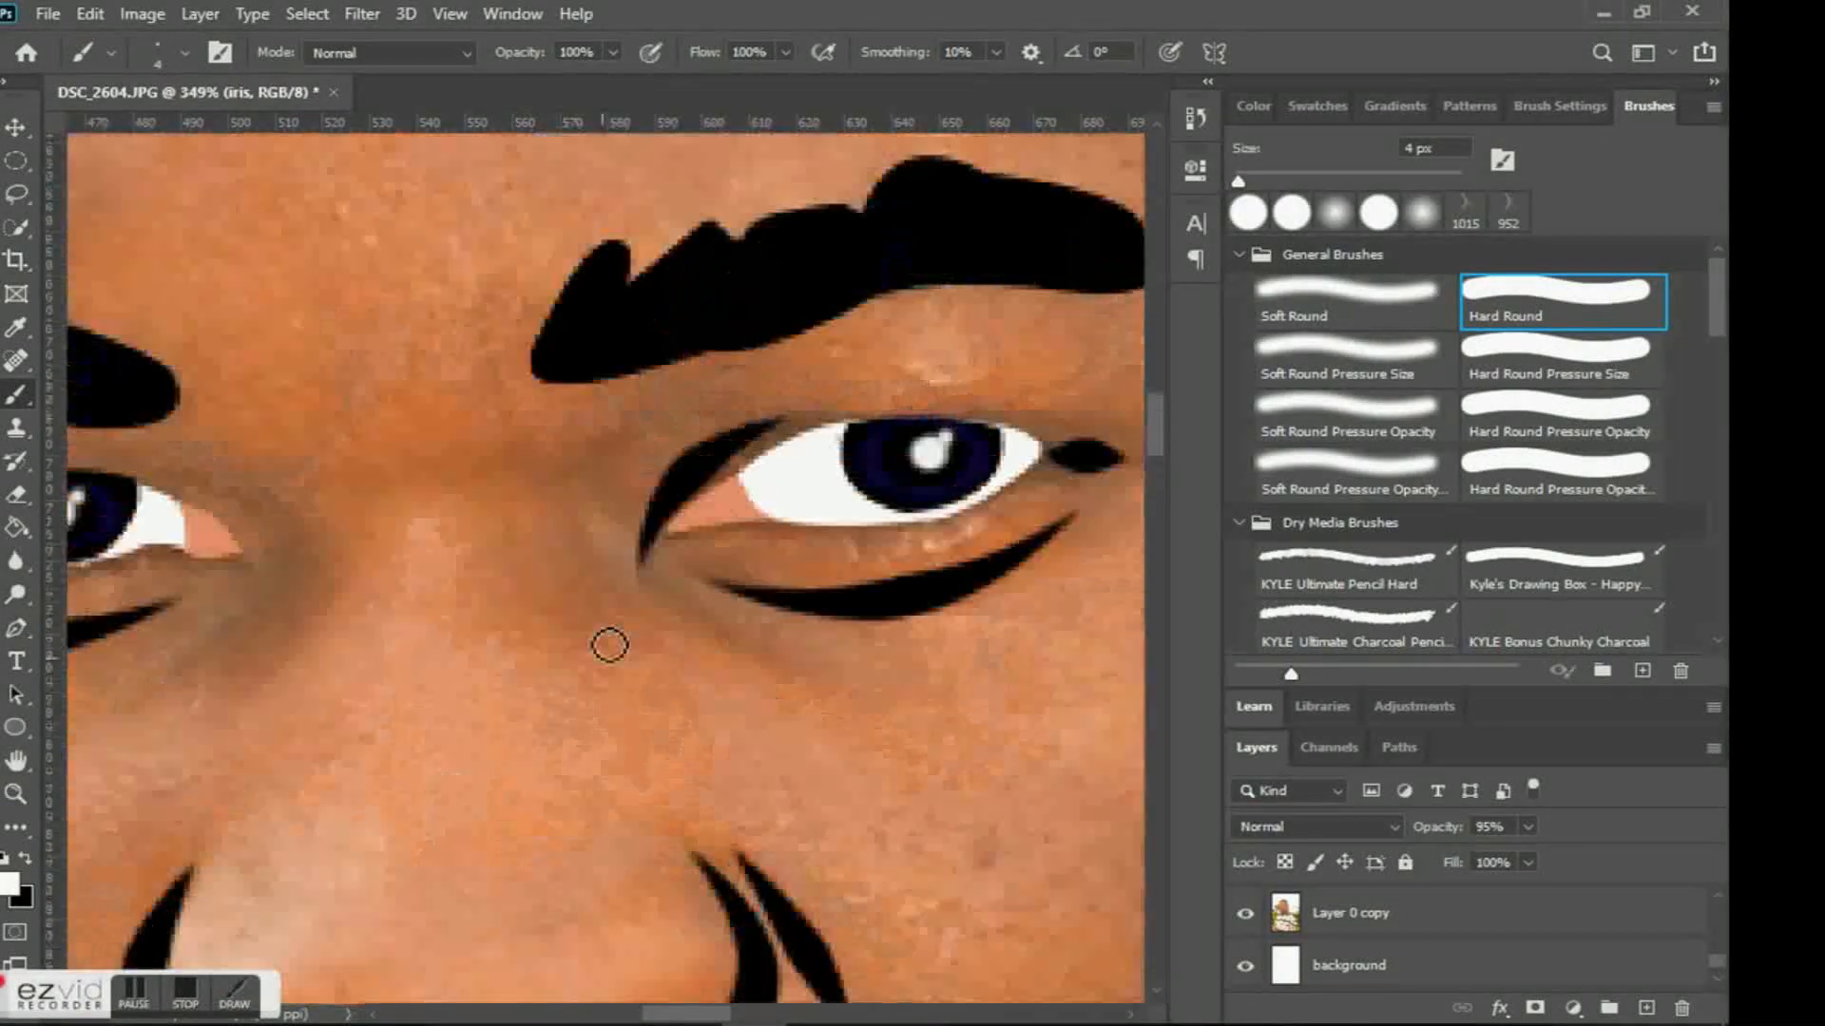
{"action": "scroll", "coordinate": [590, 631], "scroll_direction": "left", "scroll_amount": 2}
{"action": "scroll", "coordinate": [585, 638], "scroll_direction": "up", "scroll_amount": 2}
{"action": "scroll", "coordinate": [587, 639], "scroll_direction": "left", "scroll_amount": 1}
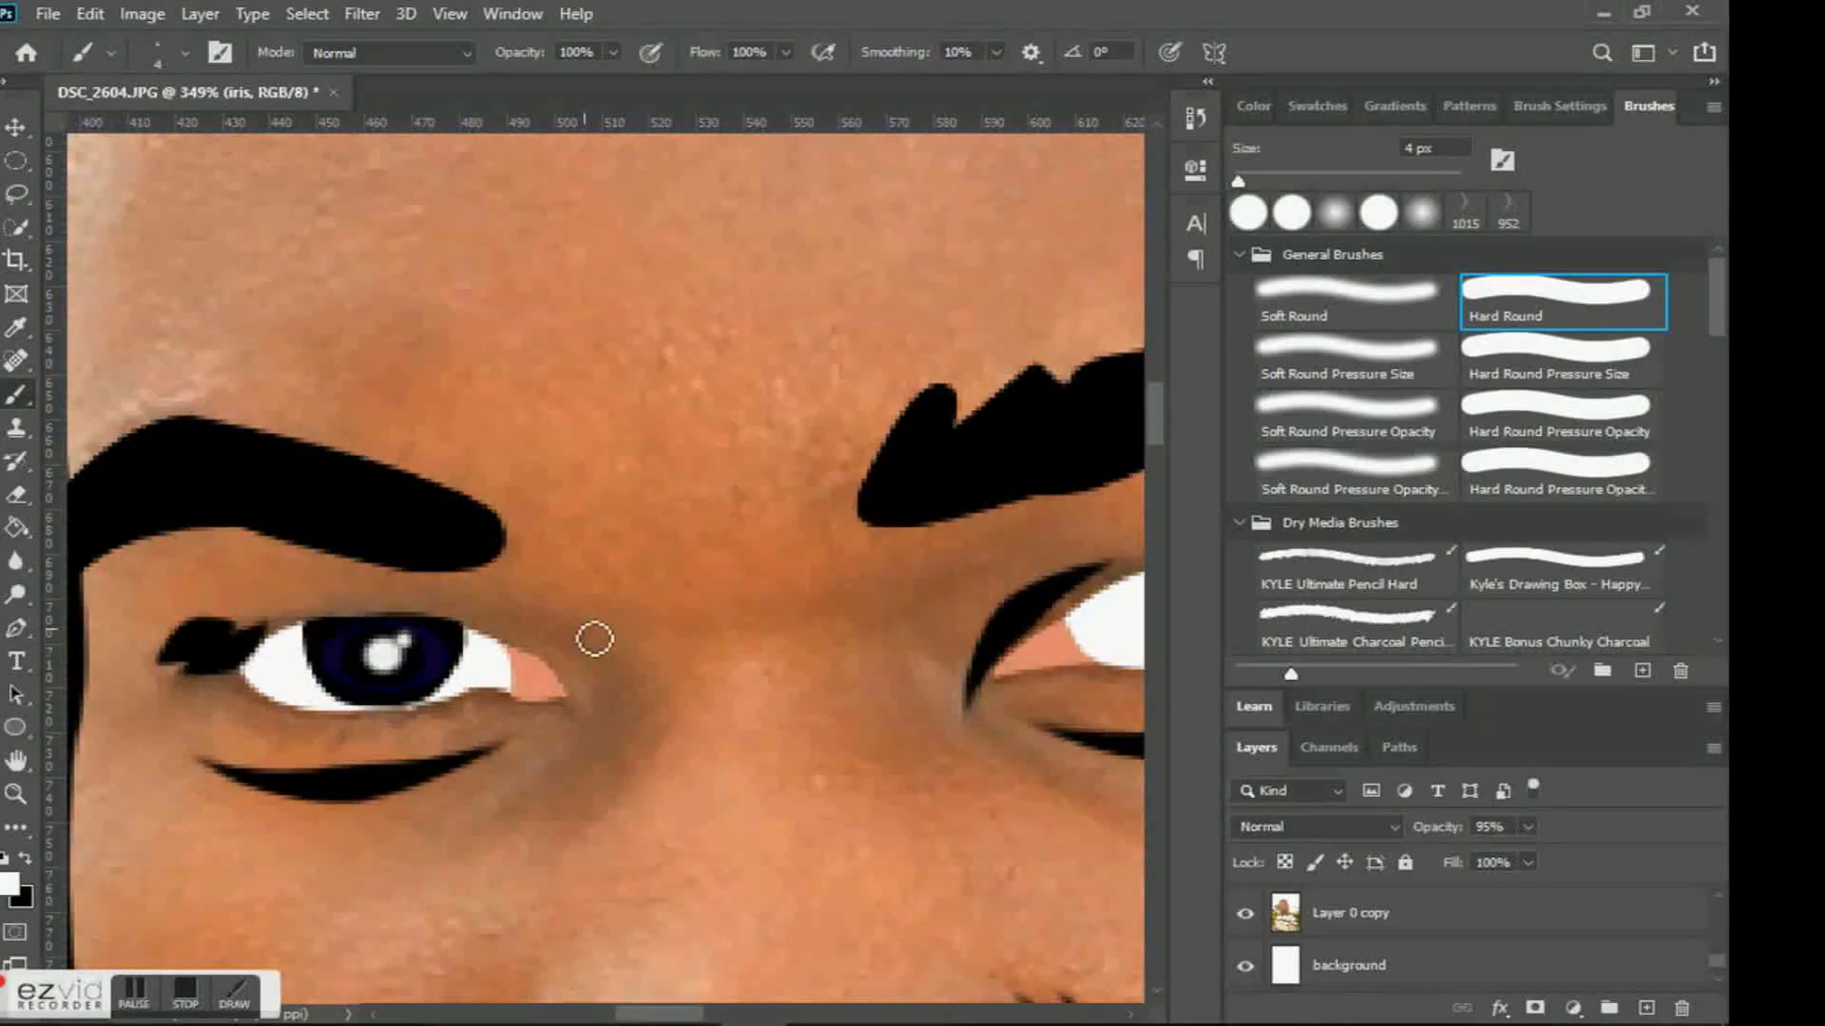
Choose the Hard Round Pressure Size brush preset and draw a curved Pen path along the left-hand eye's upper lid.
{"action": "left_click", "coordinate": [1553, 347]}
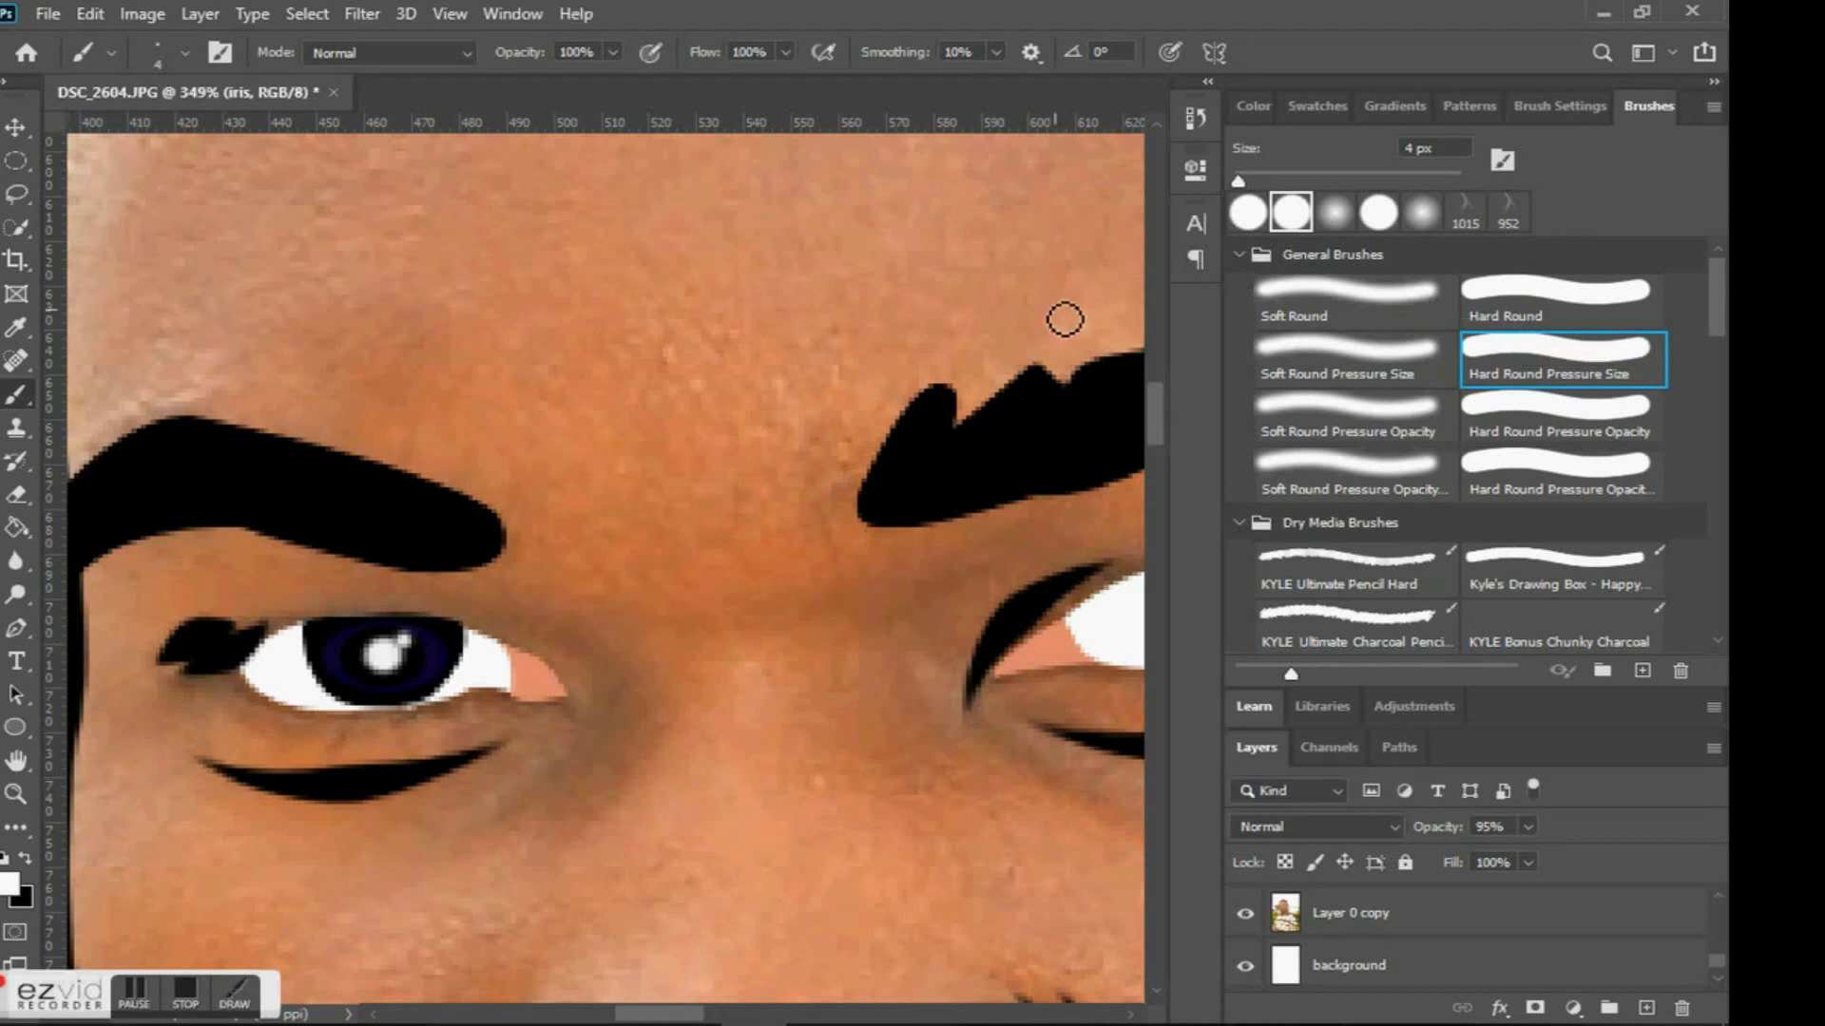
{"action": "key", "text": "p"}
{"action": "left_click", "coordinate": [482, 630]}
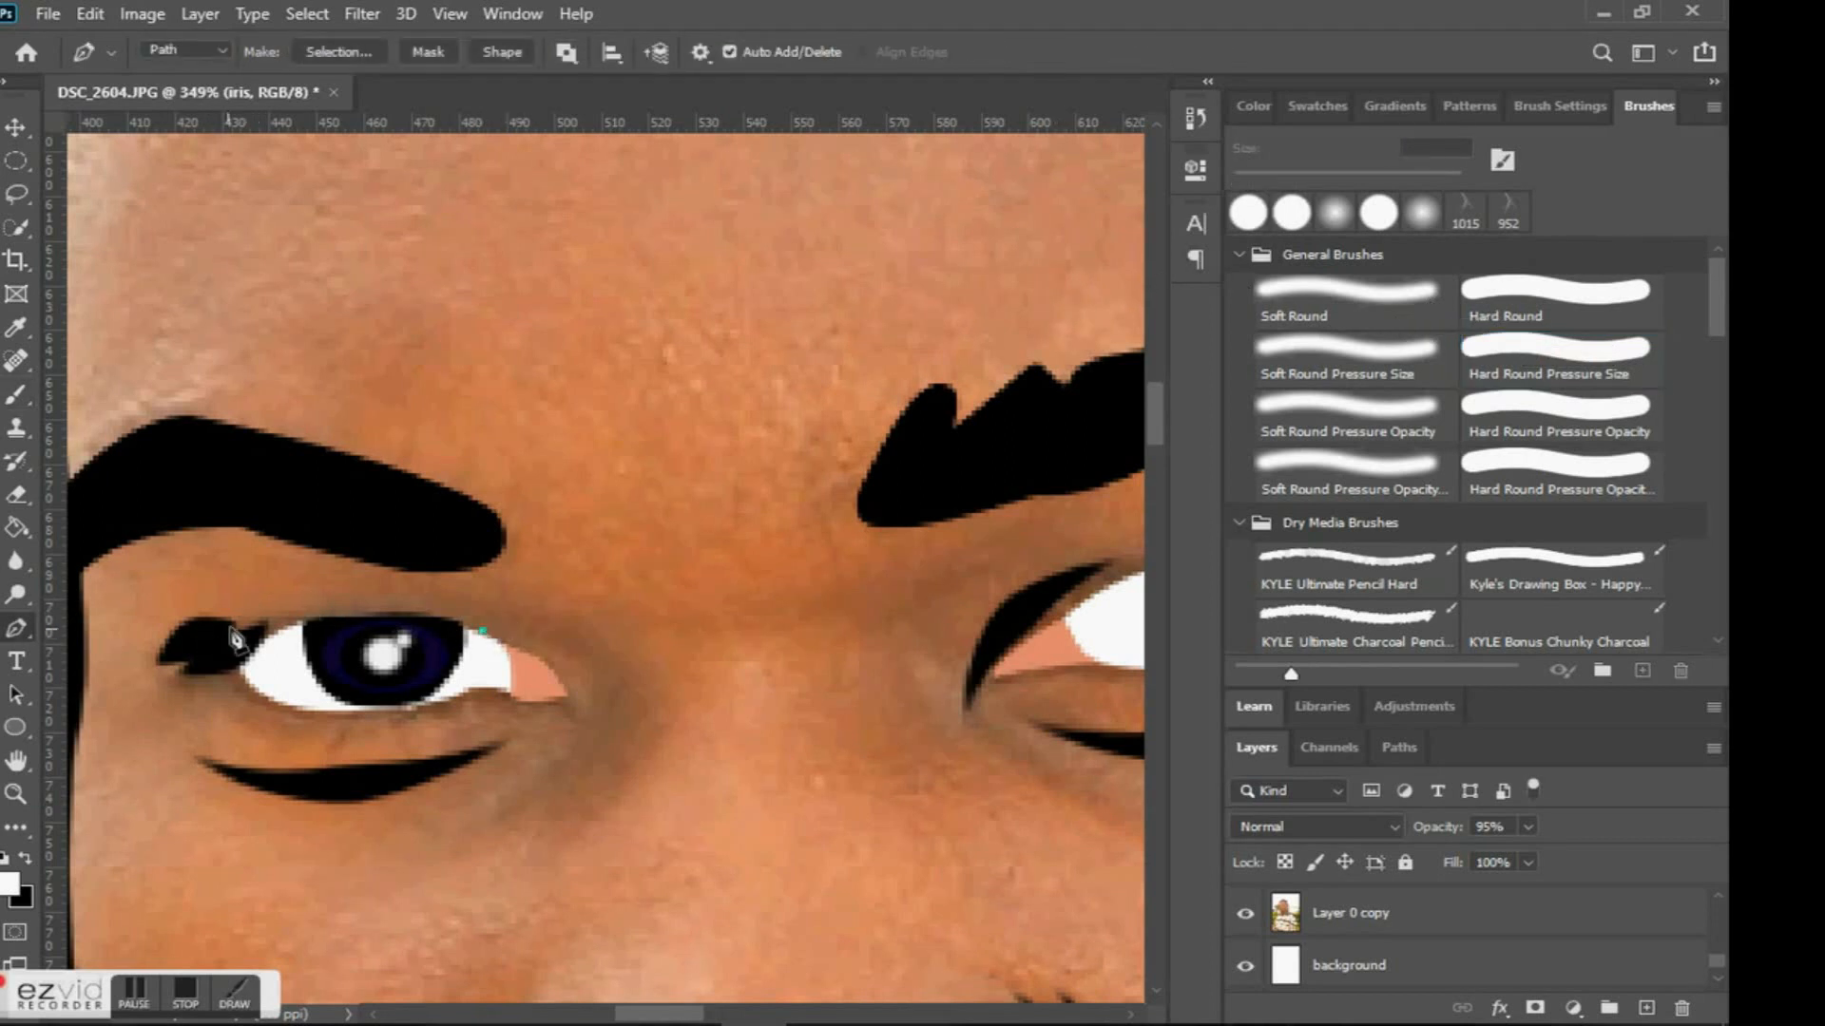
{"action": "mouse_move", "coordinate": [245, 627]}
{"action": "left_mouse_down"}
{"action": "mouse_move", "coordinate": [92, 662]}
{"action": "mouse_move", "coordinate": [261, 644]}
{"action": "mouse_move", "coordinate": [125, 682]}
{"action": "left_mouse_up"}
Try to stroke the left-hand eyelid path in white with the Brush and Simulate Pressure.
{"action": "right_click", "coordinate": [622, 455]}
{"action": "left_click", "coordinate": [692, 623]}
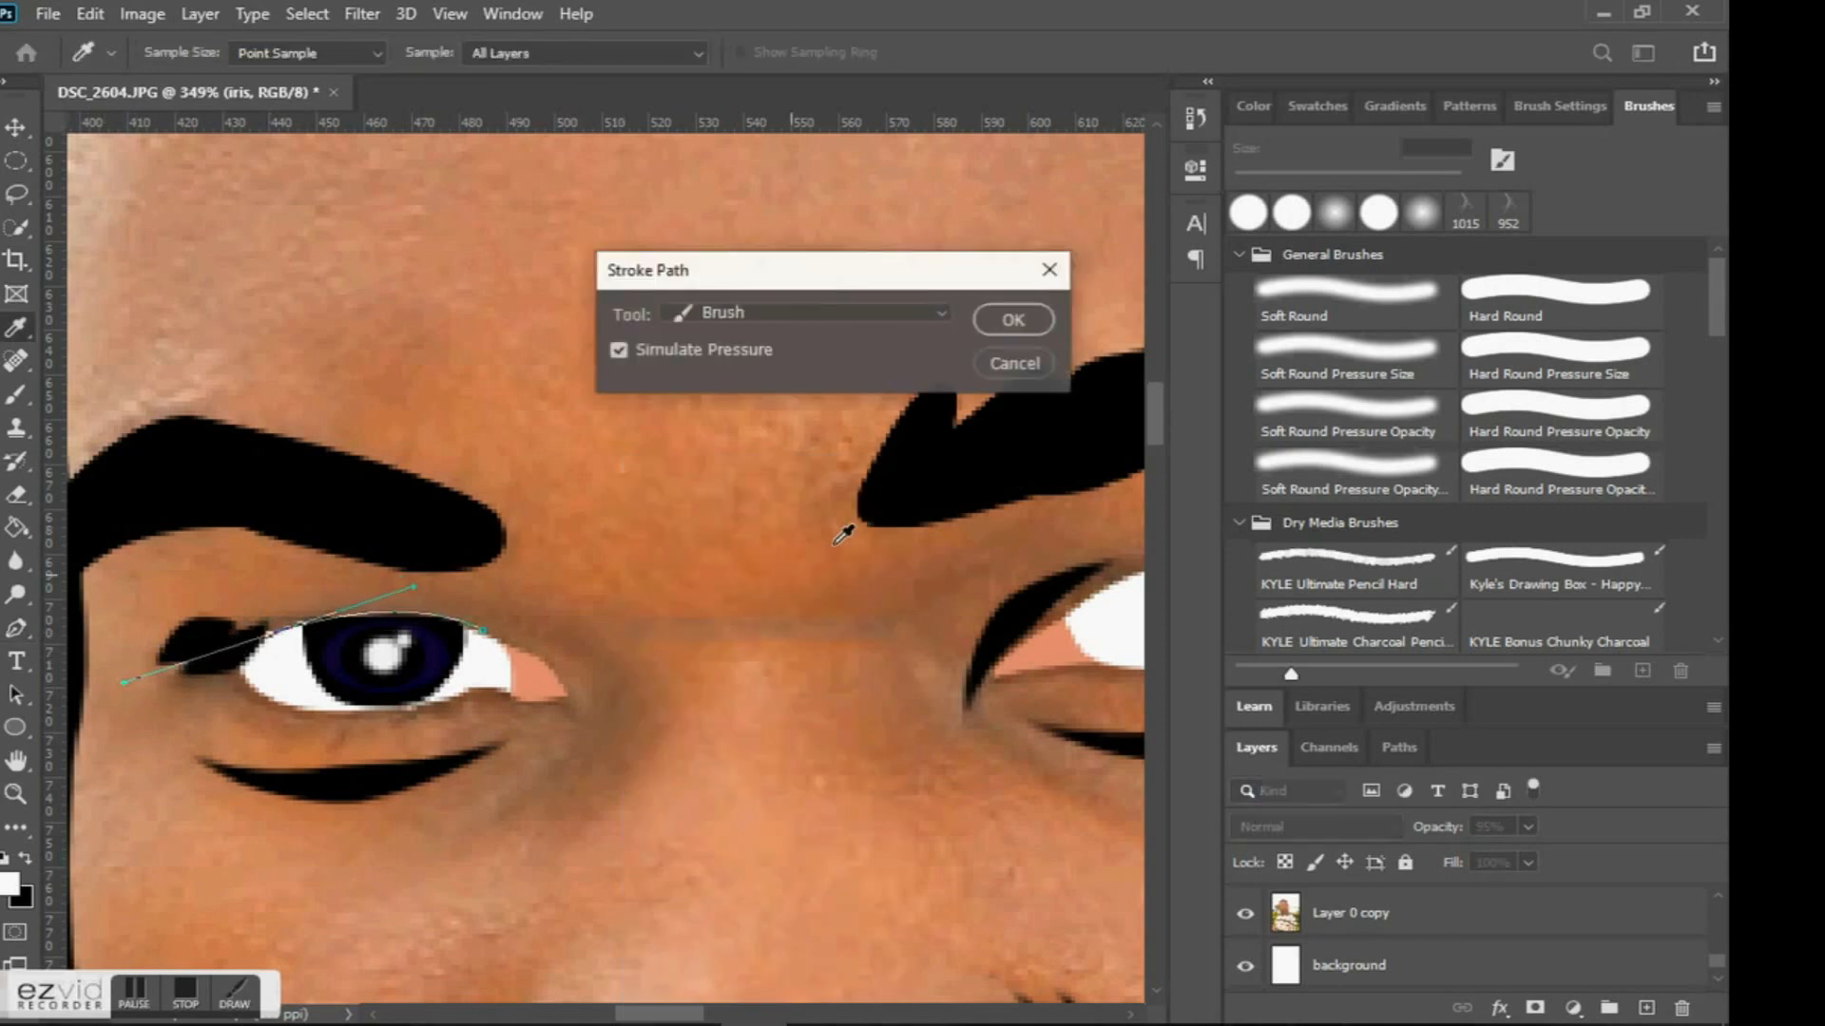
{"action": "left_click", "coordinate": [1009, 317]}
Set the foreground colour to black by sampling the line art of the right-hand eyebrow.
{"action": "left_click", "coordinate": [9, 883]}
{"action": "left_click", "coordinate": [880, 501]}
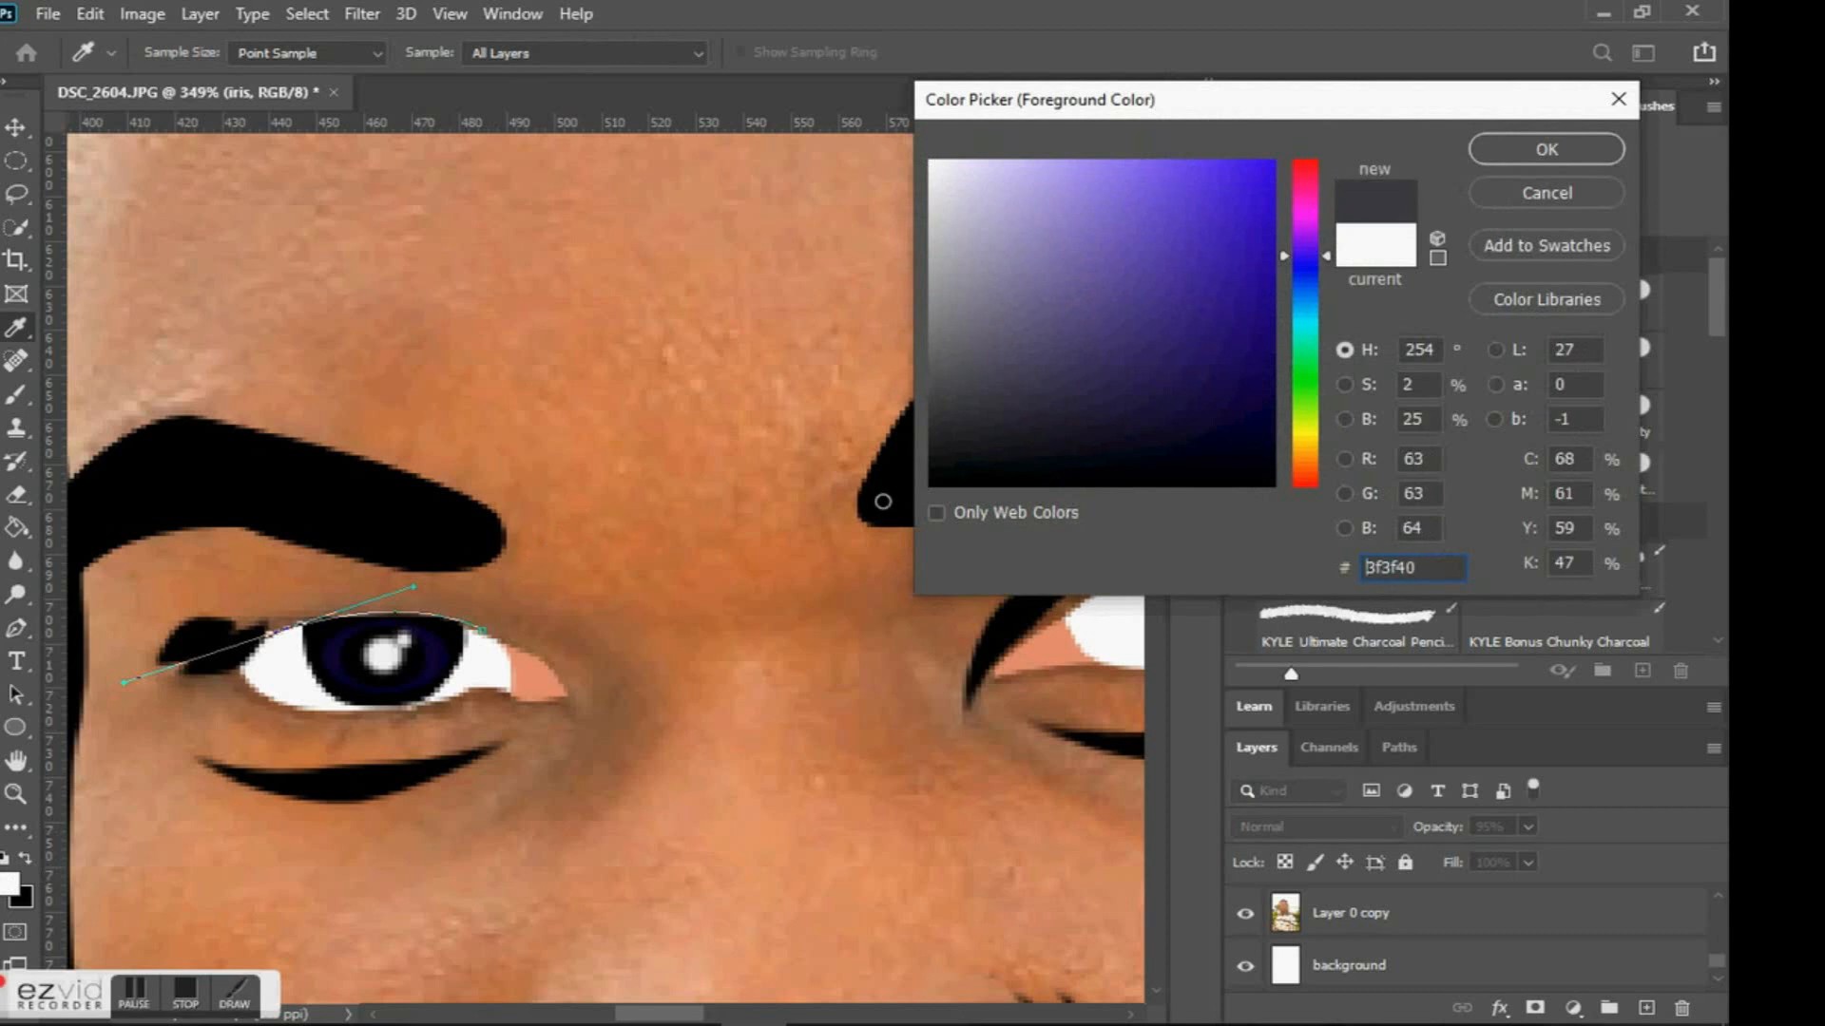
{"action": "left_click", "coordinate": [1548, 148]}
Try to stroke the left-hand eyelid path in black on the iris layer, and undo the stroke and path deletion.
{"action": "right_click", "coordinate": [443, 635]}
{"action": "left_click", "coordinate": [513, 216]}
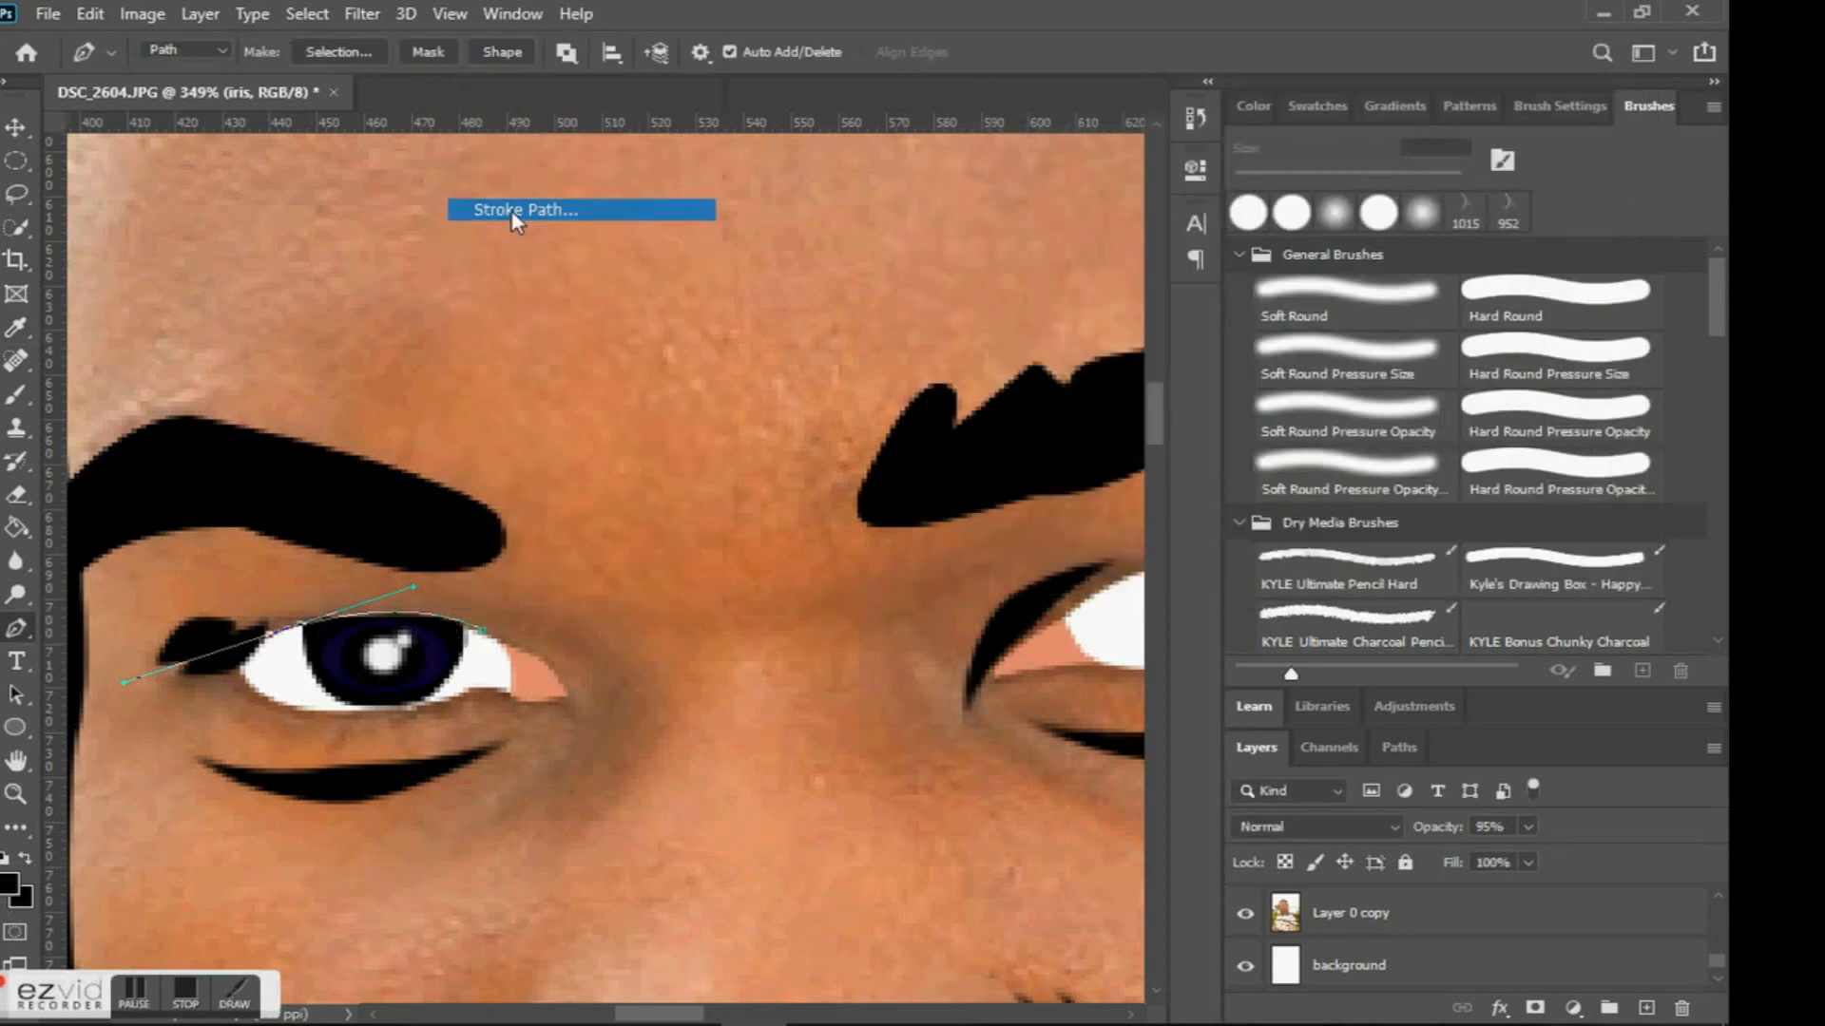
{"action": "left_click", "coordinate": [1009, 317]}
{"action": "right_click", "coordinate": [554, 463]}
{"action": "left_click", "coordinate": [611, 493]}
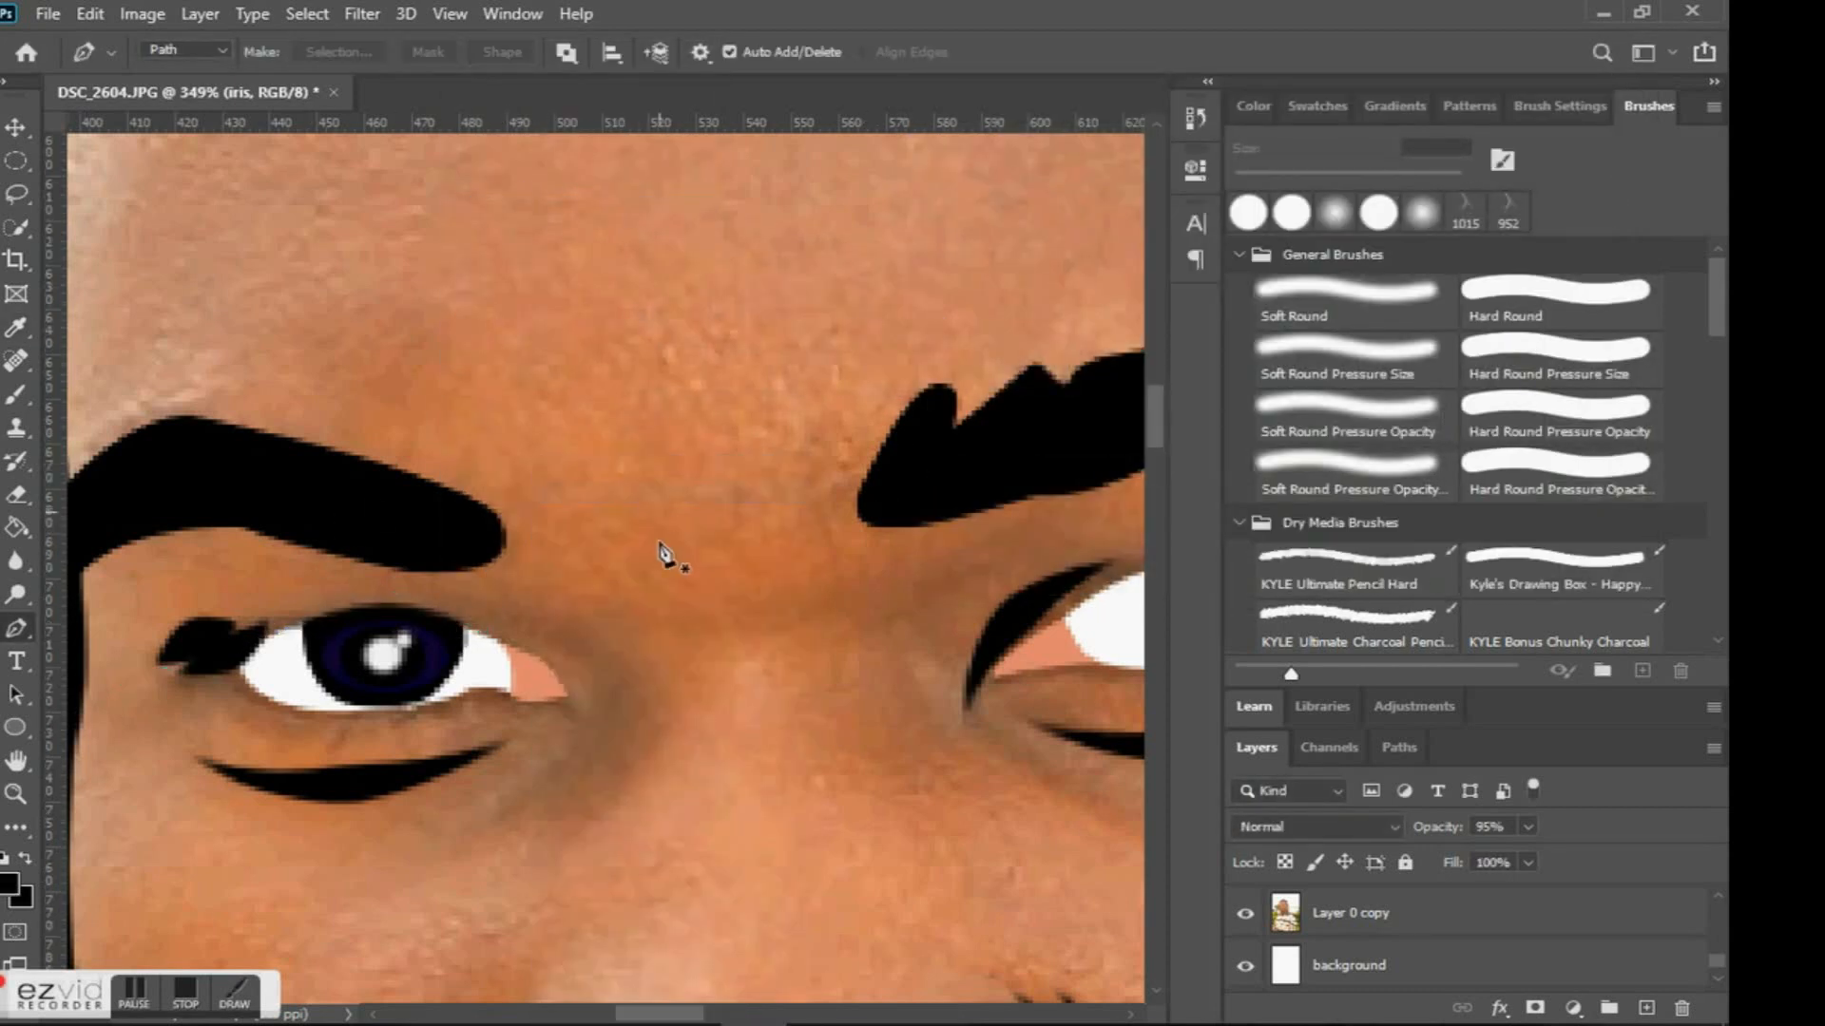
{"action": "scroll", "coordinate": [675, 585], "scroll_direction": "down", "scroll_amount": 3}
{"action": "scroll", "coordinate": [1425, 922], "scroll_direction": "up", "scroll_amount": 5}
{"action": "key", "text": "ctrl+z"}
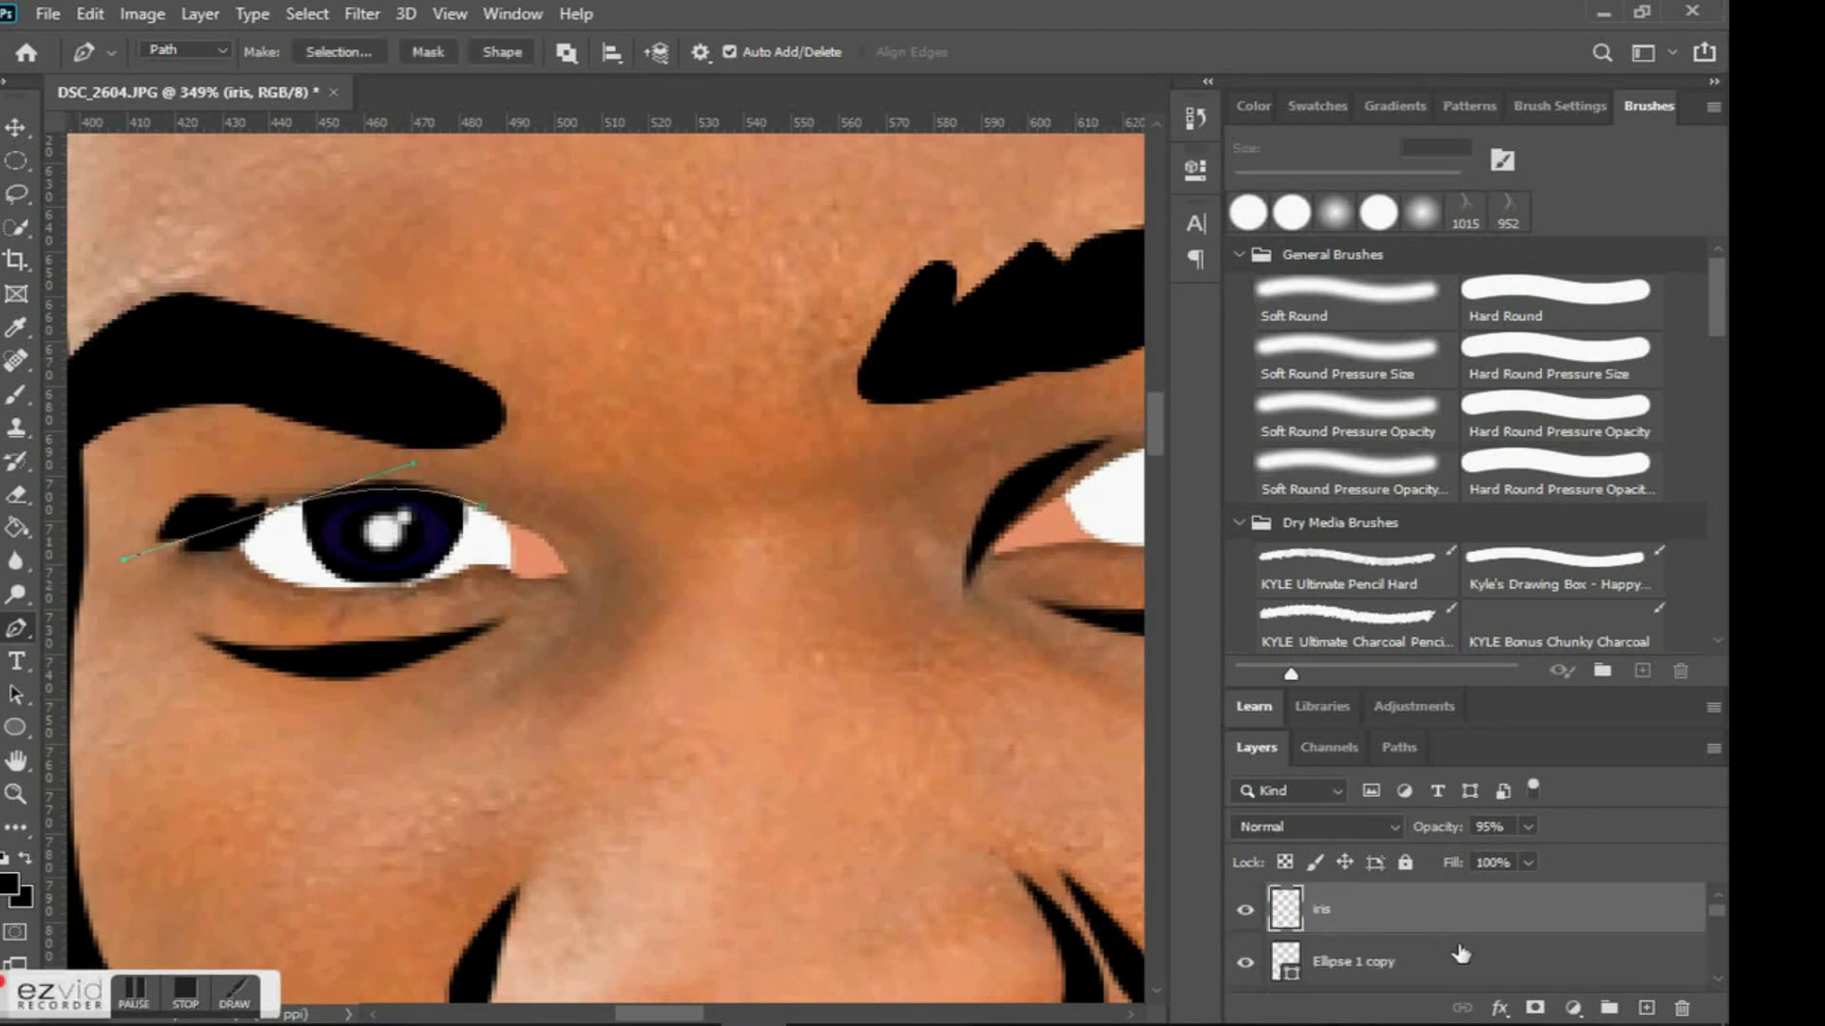
Stroke the left-hand eyelid path in black on a new layer above the iris layer, and delete the path.
{"action": "left_click", "coordinate": [1642, 1010]}
{"action": "right_click", "coordinate": [463, 431]}
{"action": "left_click", "coordinate": [537, 597]}
{"action": "left_click", "coordinate": [1013, 321]}
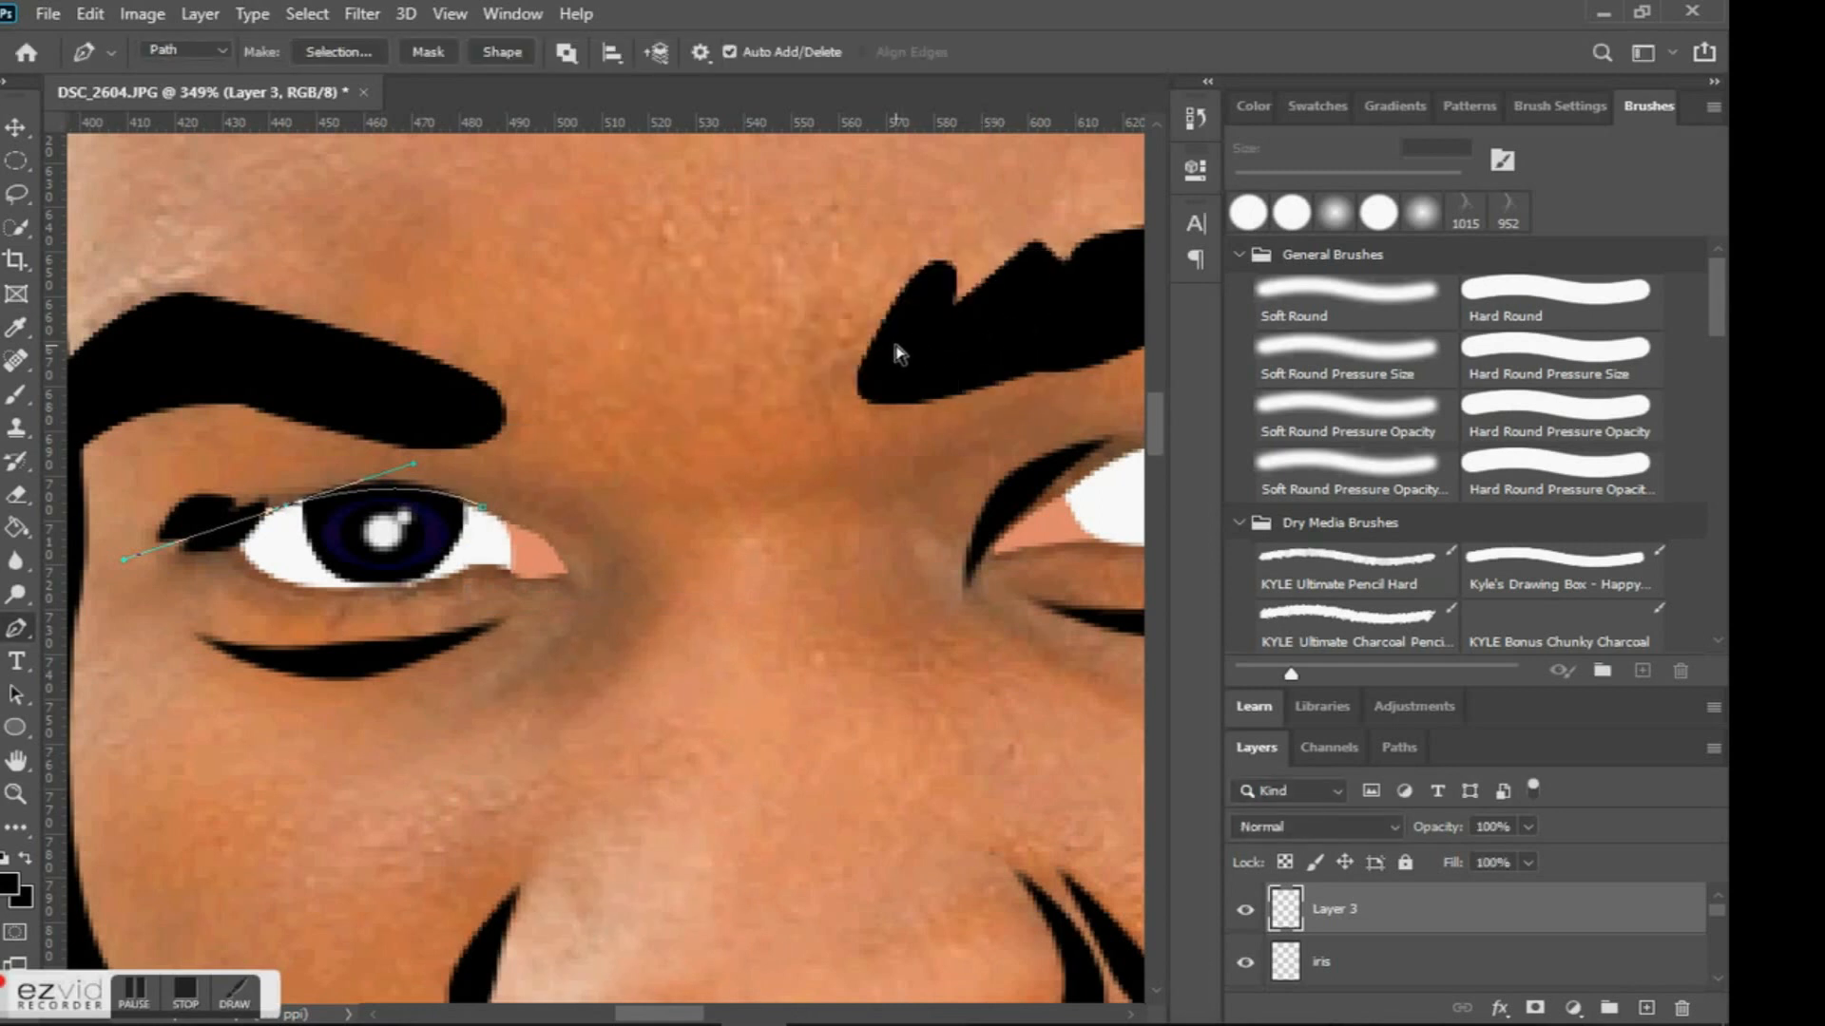
{"action": "right_click", "coordinate": [784, 342]}
{"action": "left_click", "coordinate": [818, 379]}
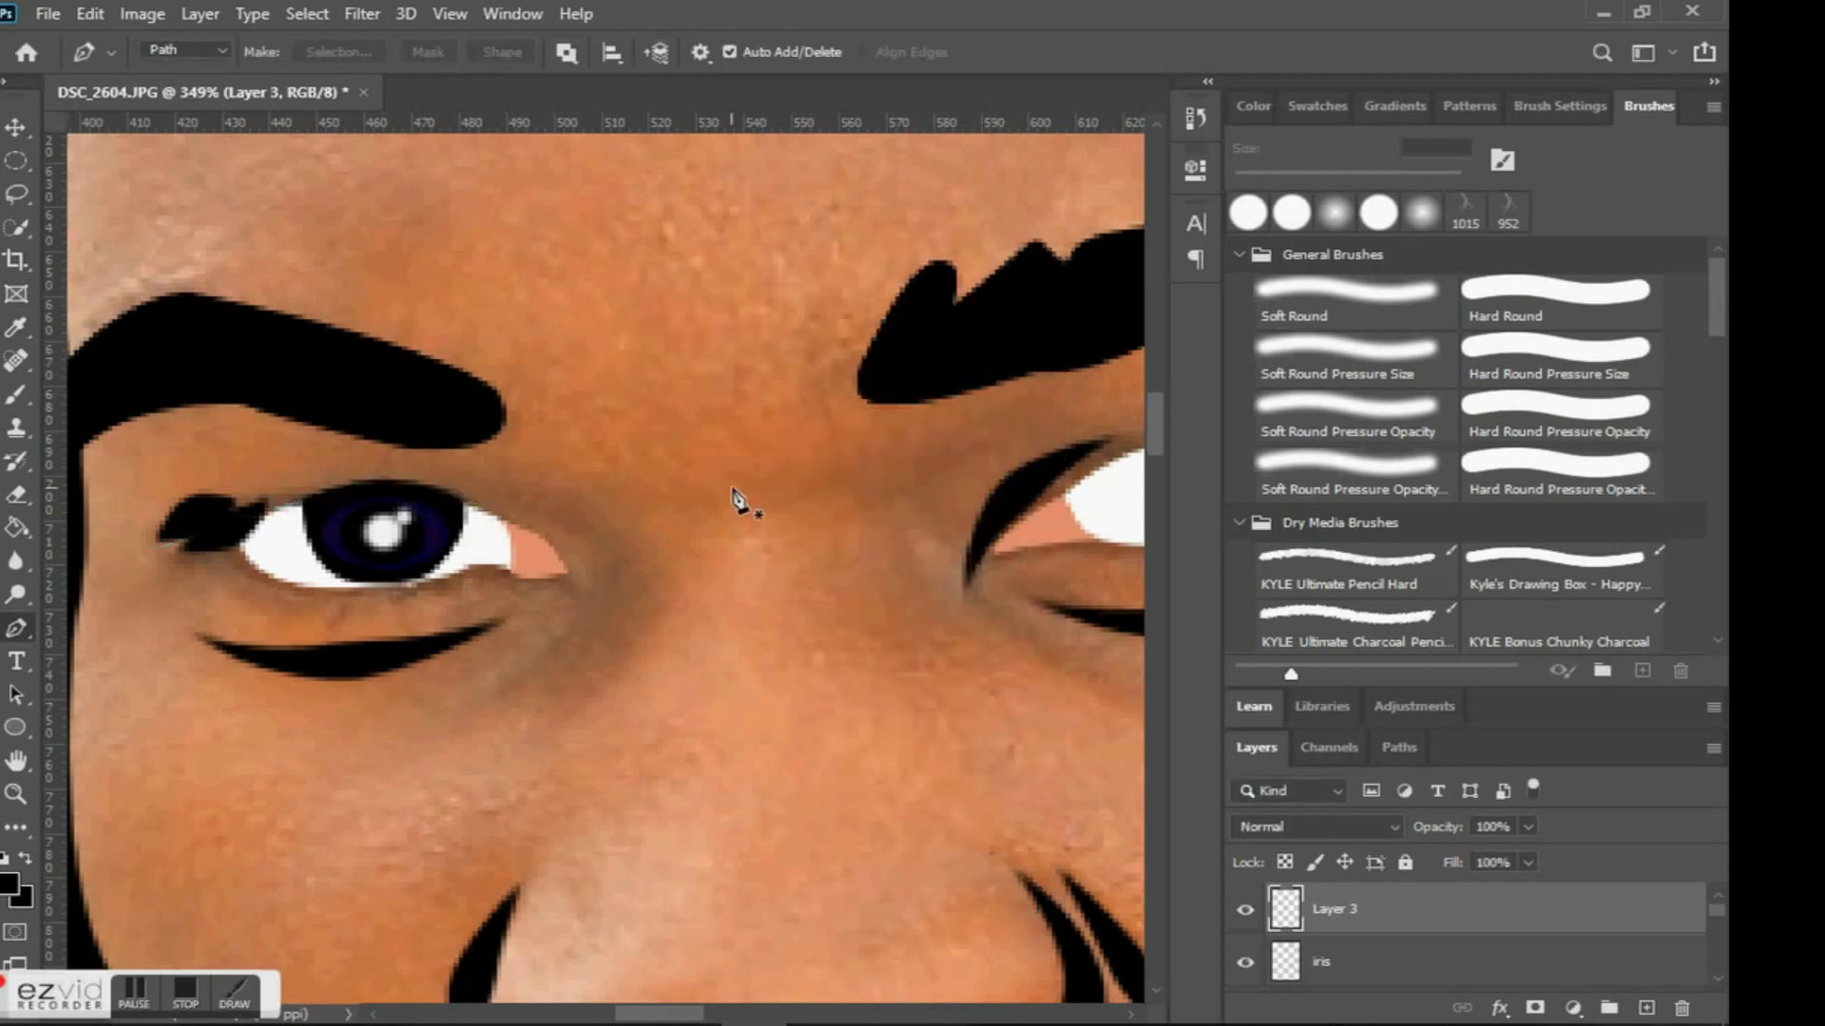
Draw a curved Pen path along the upper lid of the right-hand eye, from its inner to its outer corner.
{"action": "scroll", "coordinate": [739, 501], "scroll_direction": "right", "scroll_amount": 4}
{"action": "left_click", "coordinate": [669, 504]}
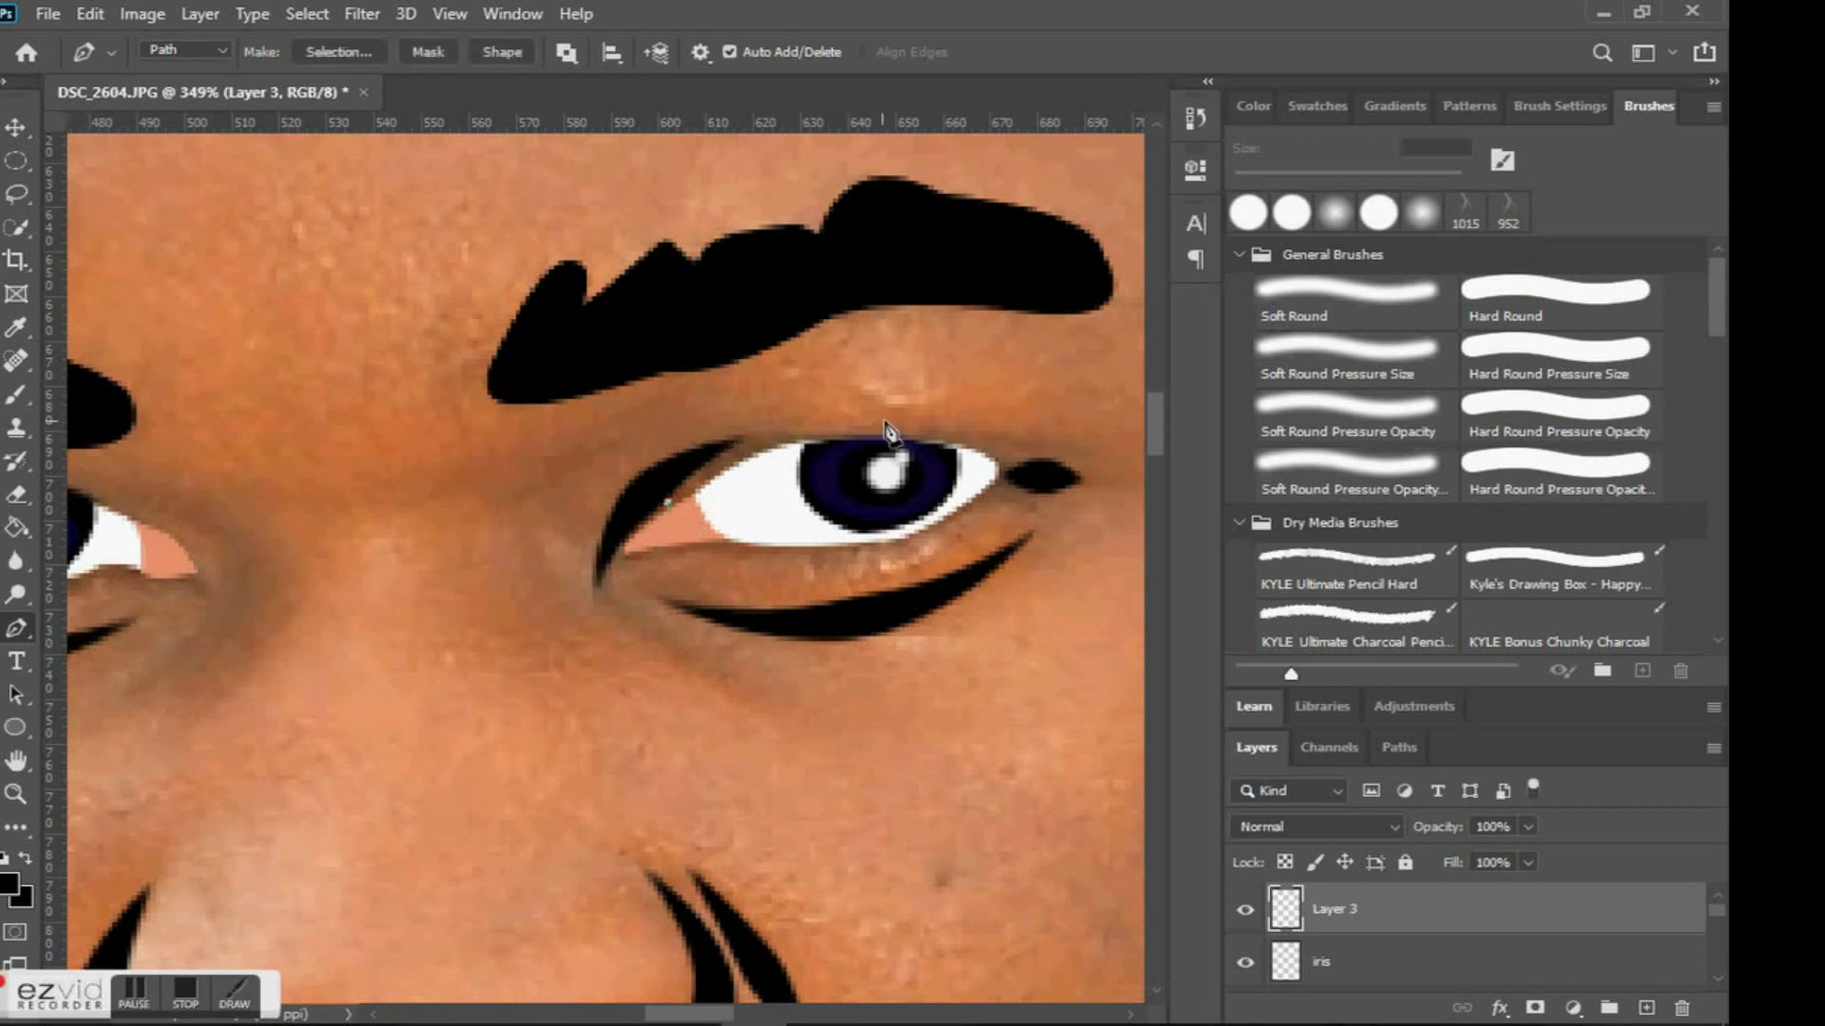
{"action": "mouse_move", "coordinate": [988, 454]}
{"action": "left_mouse_down"}
{"action": "mouse_move", "coordinate": [1031, 499]}
{"action": "mouse_move", "coordinate": [1158, 509]}
{"action": "mouse_move", "coordinate": [1010, 516]}
{"action": "left_mouse_up"}
Stroke the right-hand eyelid path in black with the Brush, and delete the path.
{"action": "right_click", "coordinate": [1049, 361]}
{"action": "left_click", "coordinate": [1107, 537]}
{"action": "left_click", "coordinate": [1011, 314]}
{"action": "right_click", "coordinate": [760, 360]}
{"action": "left_click", "coordinate": [837, 392]}
{"action": "right_click", "coordinate": [719, 283]}
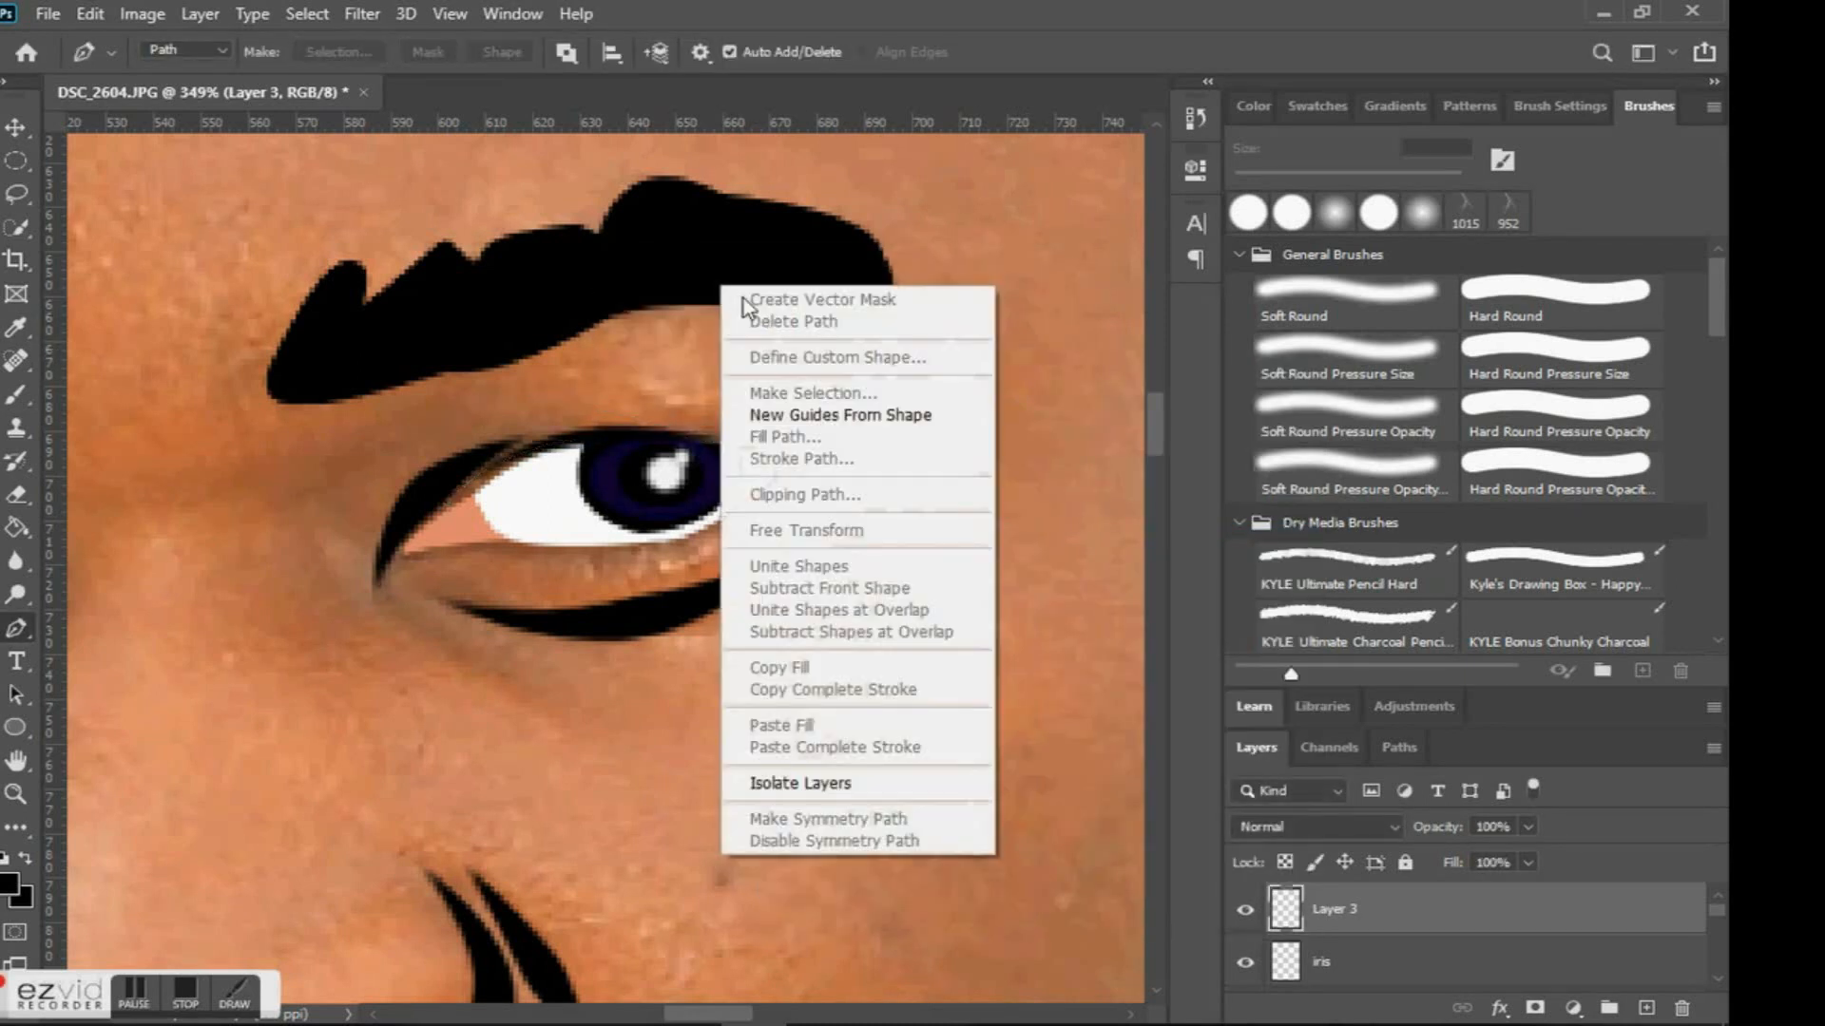
{"action": "left_click", "coordinate": [636, 320]}
{"action": "scroll", "coordinate": [1326, 961], "scroll_direction": "down", "scroll_amount": 3}
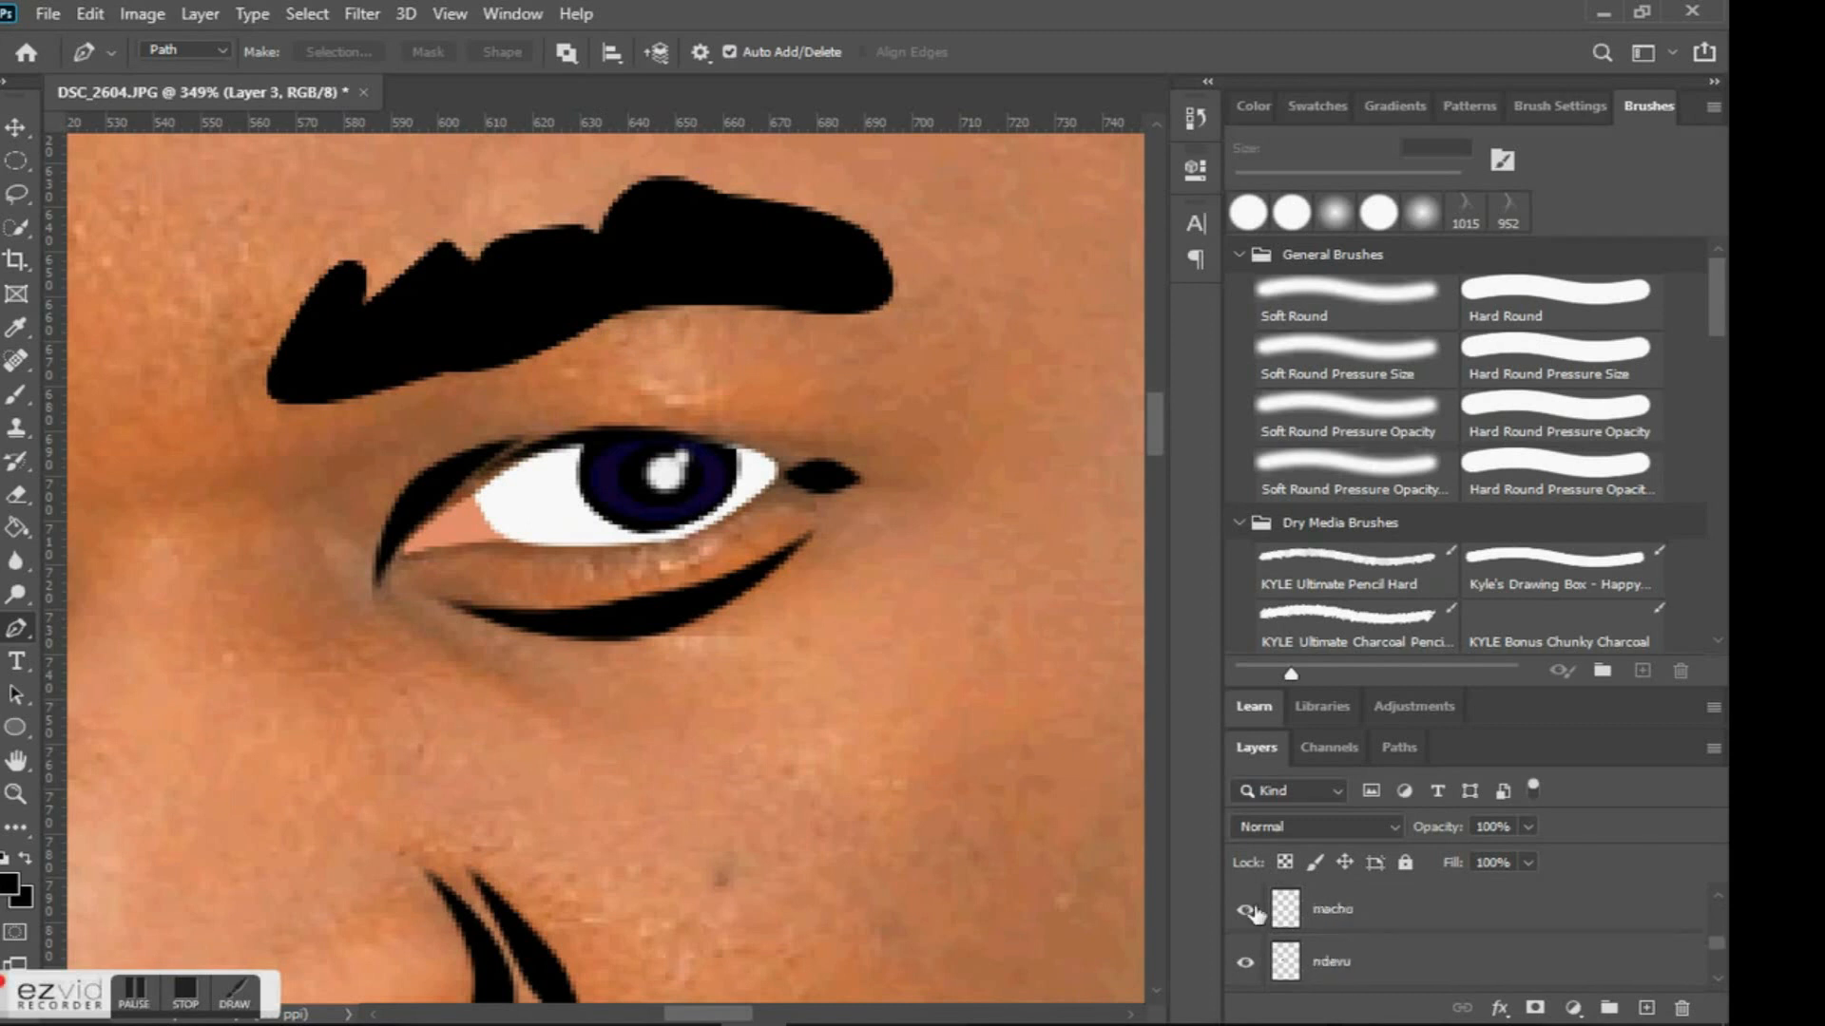